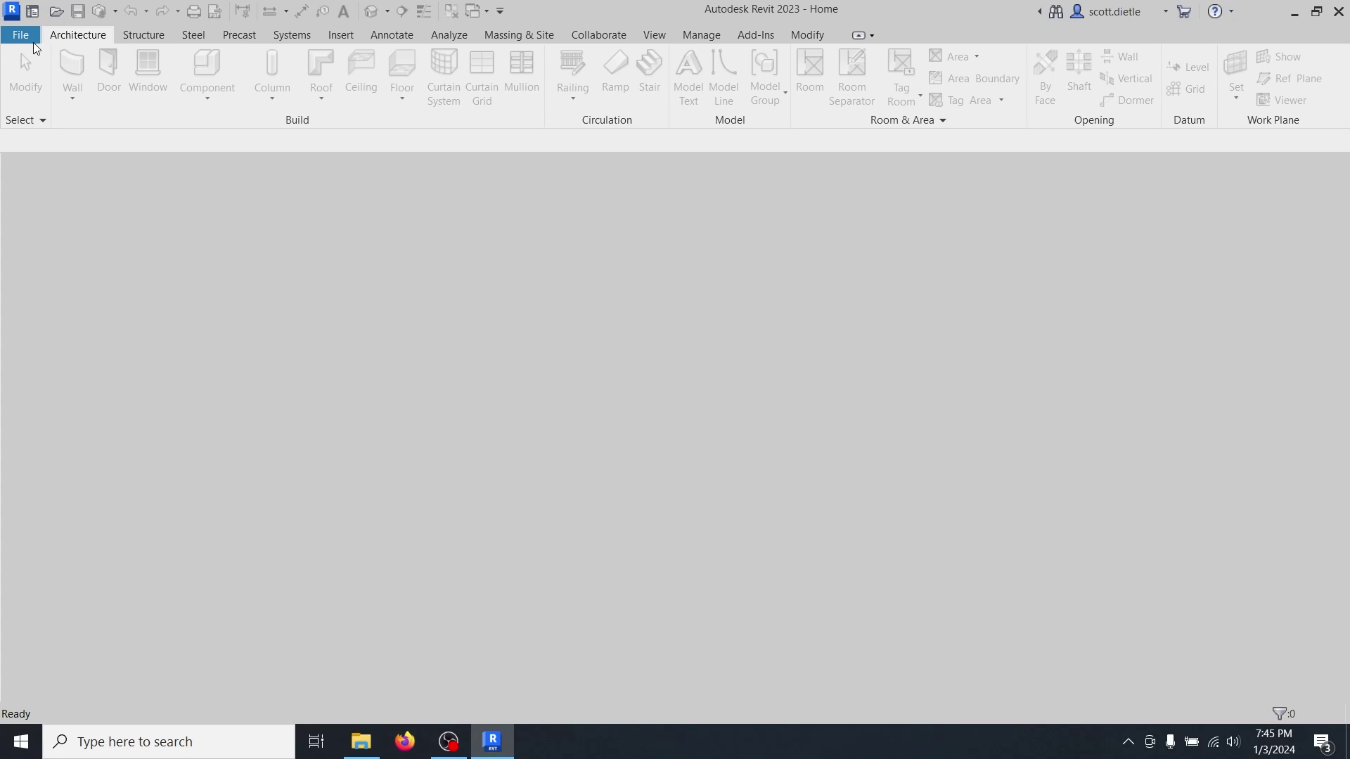
Create a new project, Project1, from the Imperial-Construction Template.
left_click(33, 41)
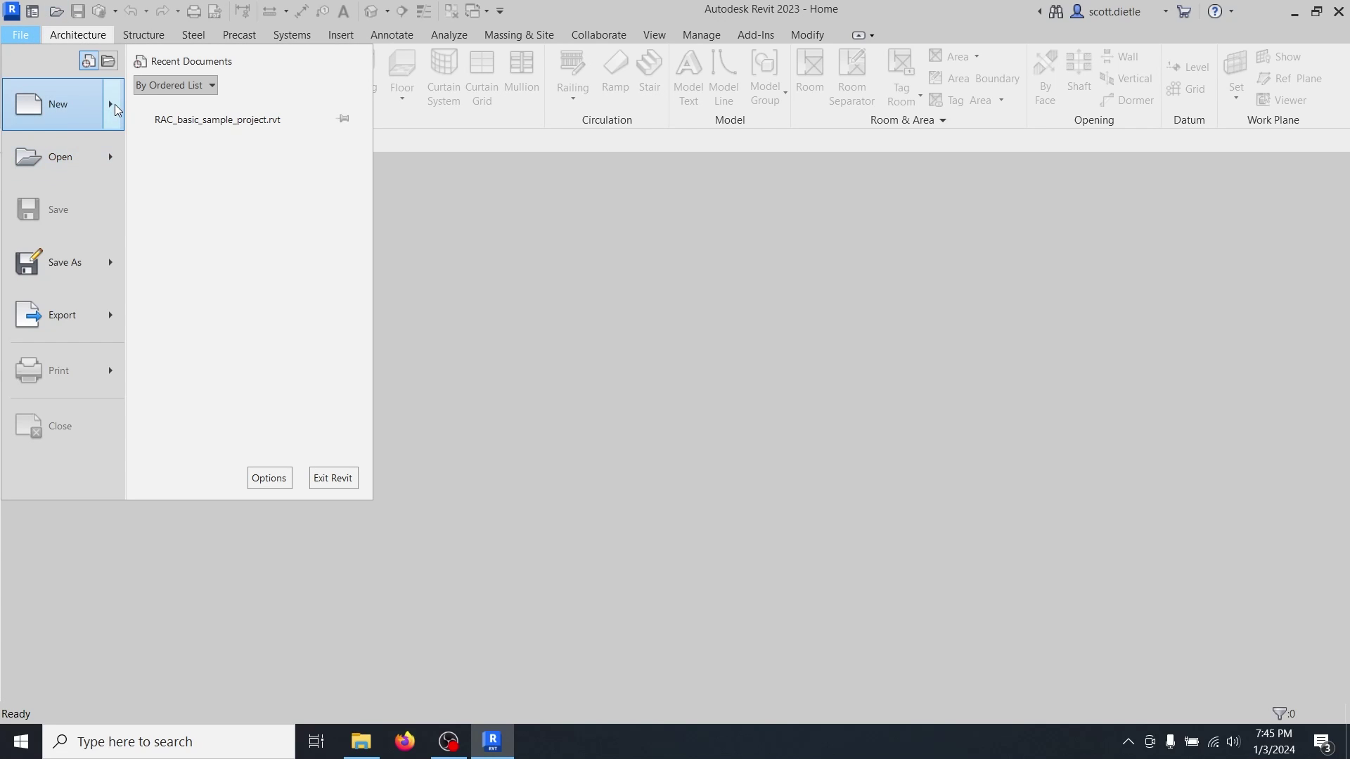
mouse_move(116, 110)
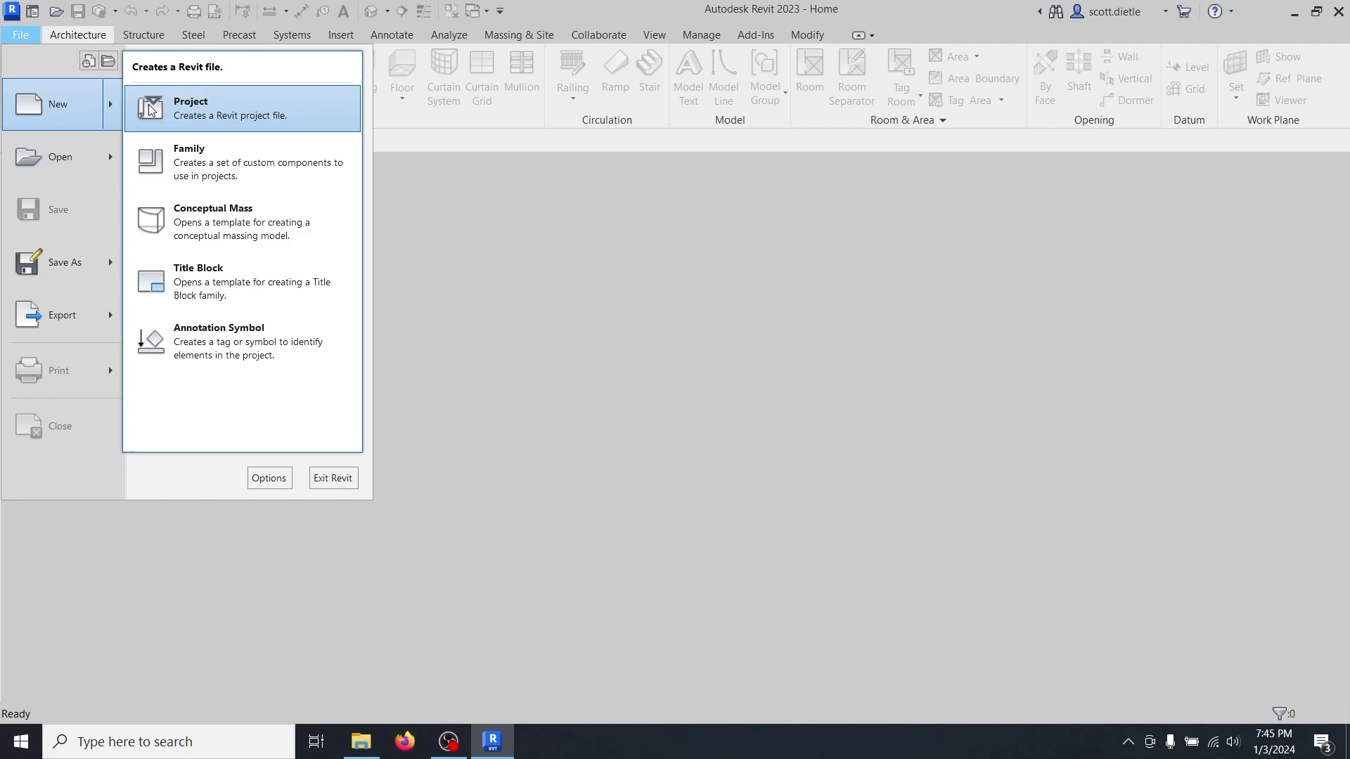
left_click(193, 108)
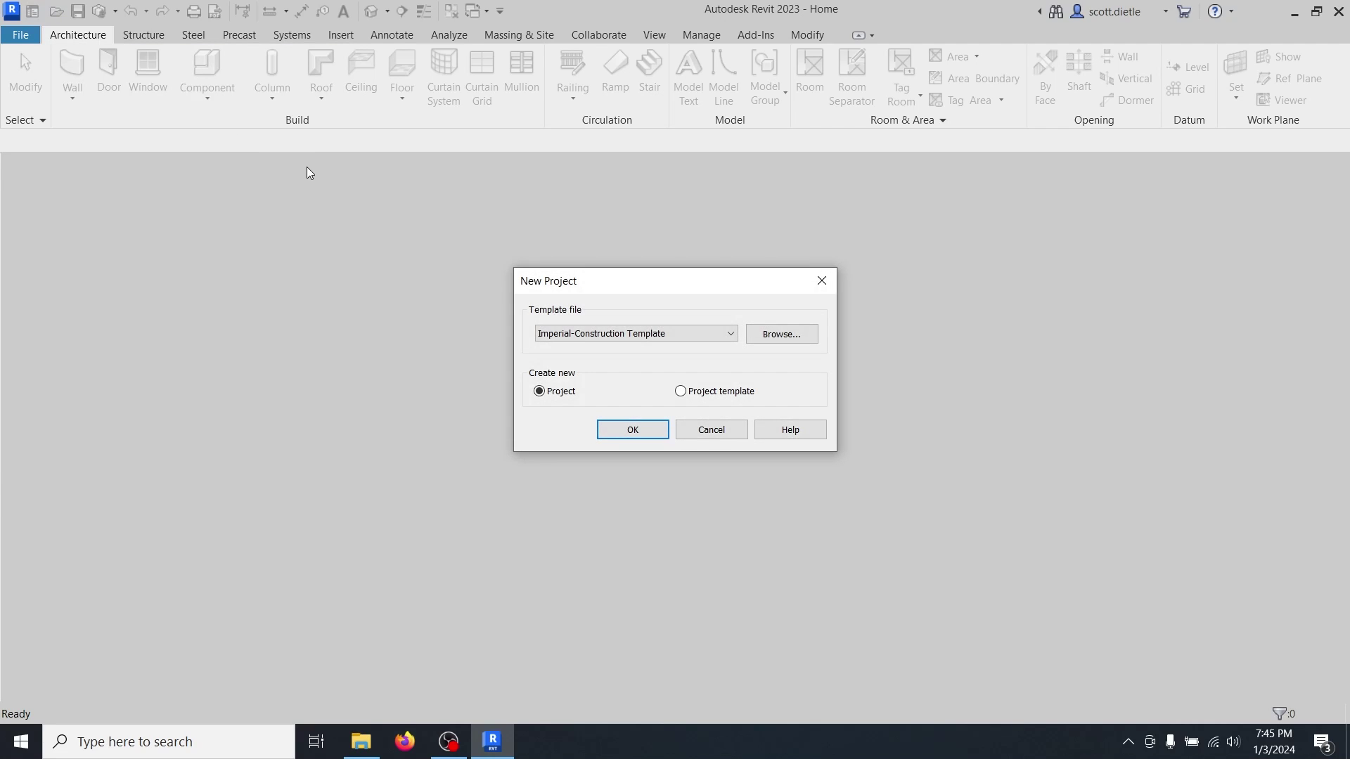
left_click(614, 432)
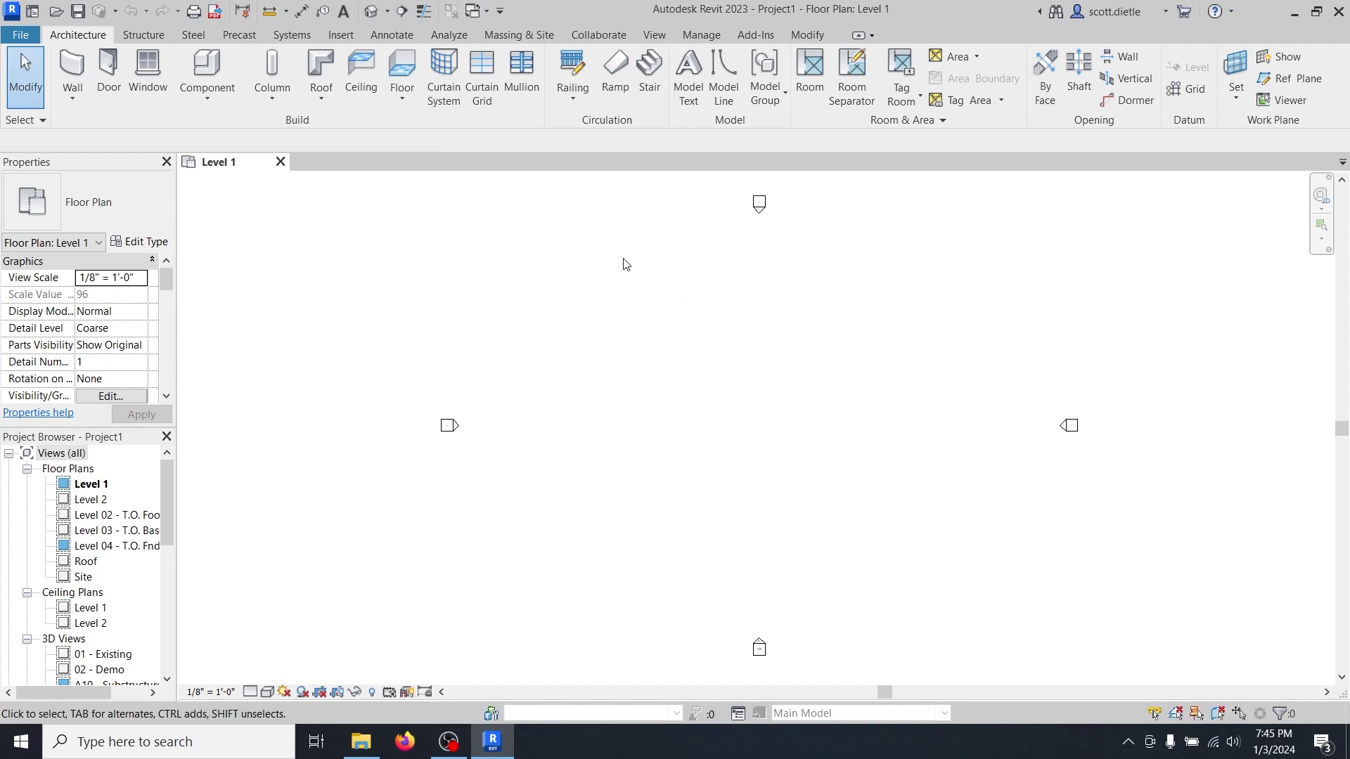
Start placing walls with the Generic - 8" wall type selected.
left_click(71, 69)
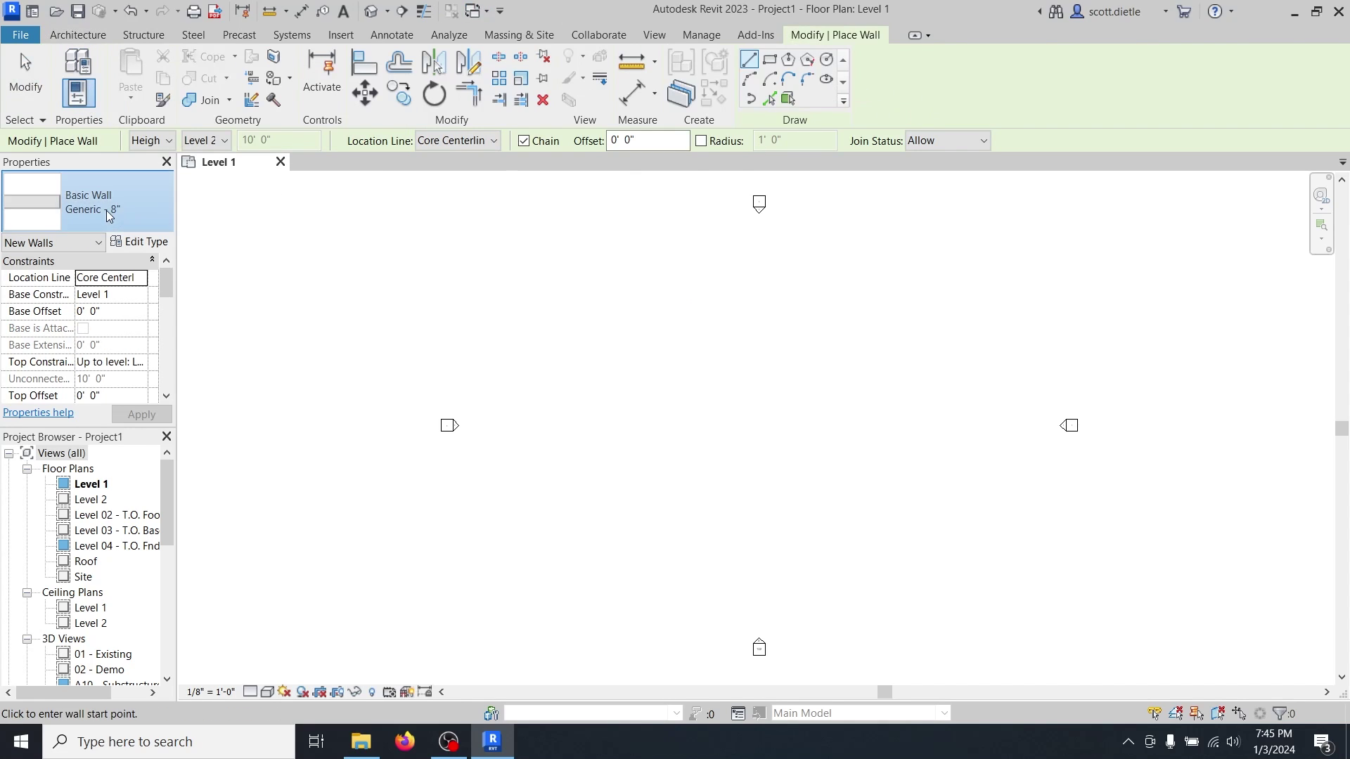
left_click(97, 202)
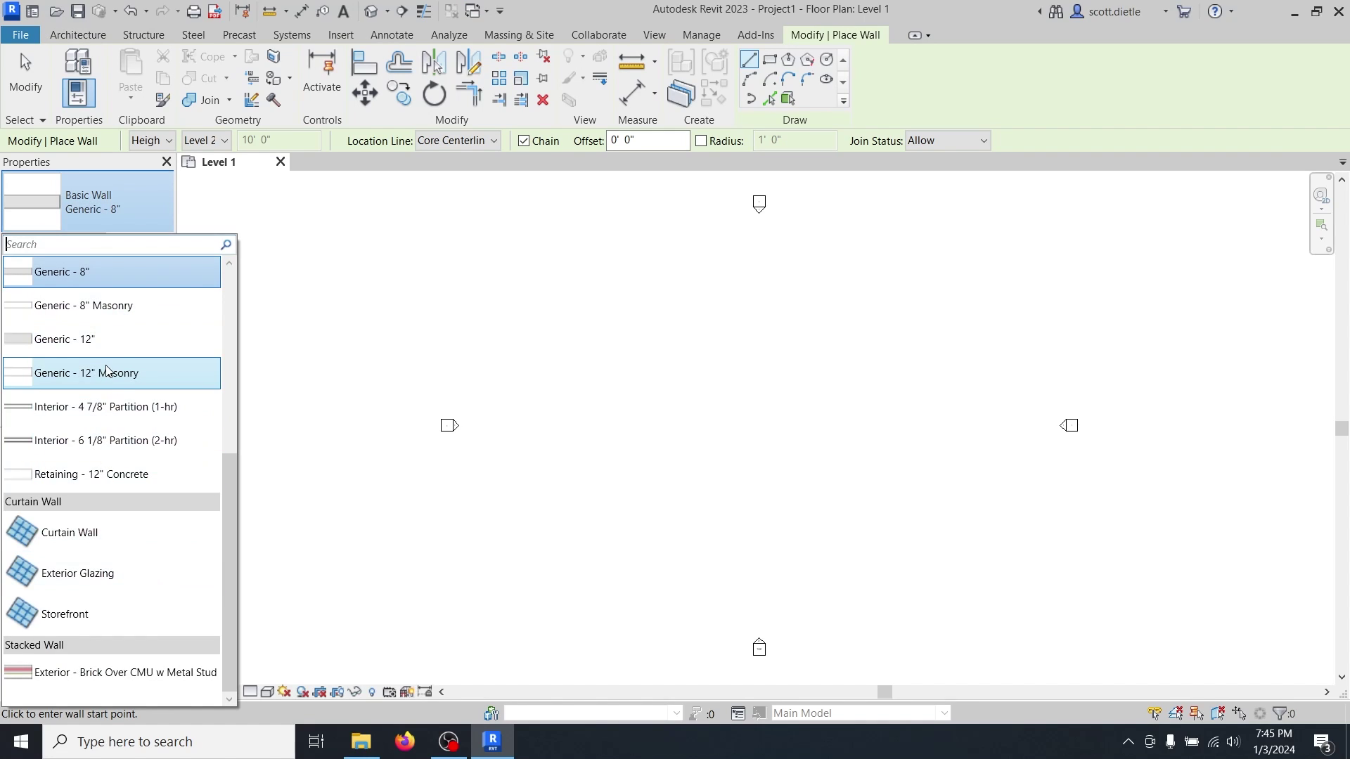
scroll(121, 394, "up", 2)
scroll(120, 395, "up", 1)
scroll(129, 391, "down", 3)
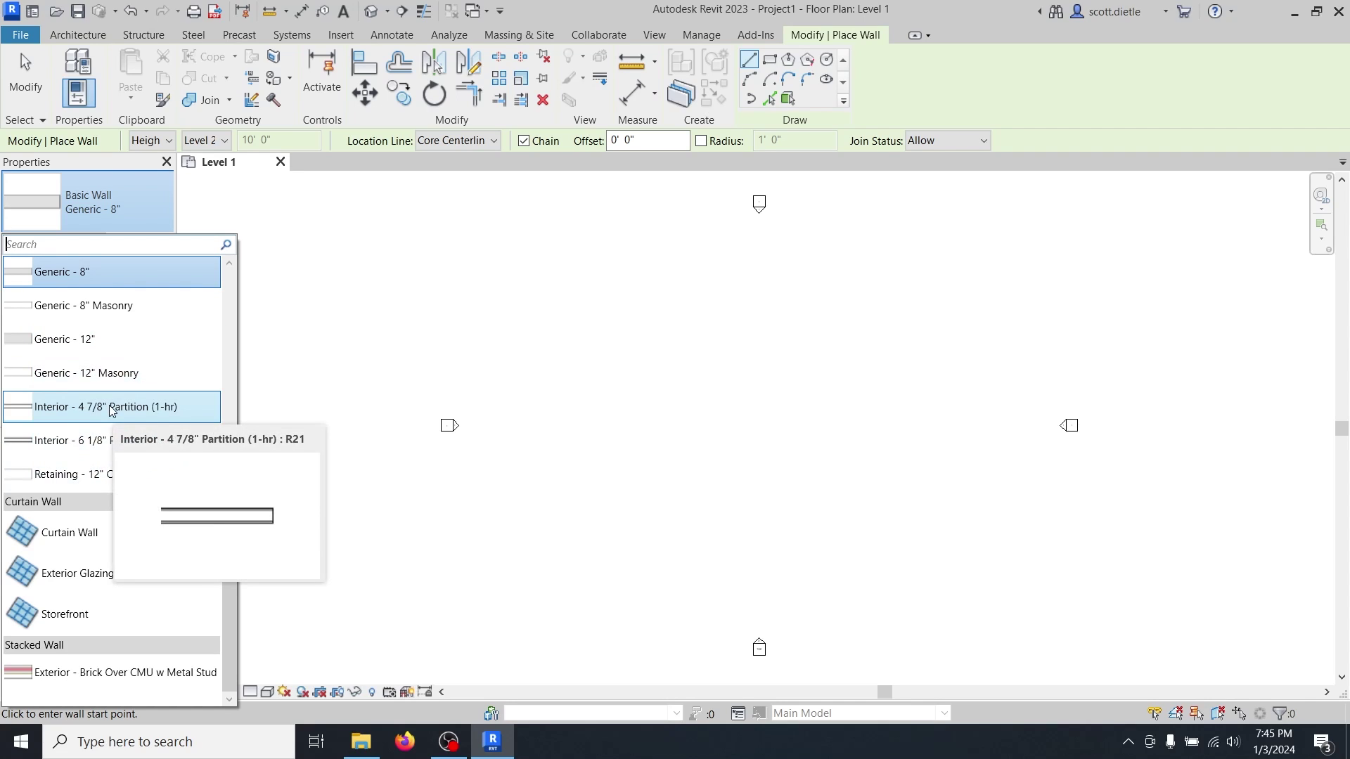
left_click(100, 280)
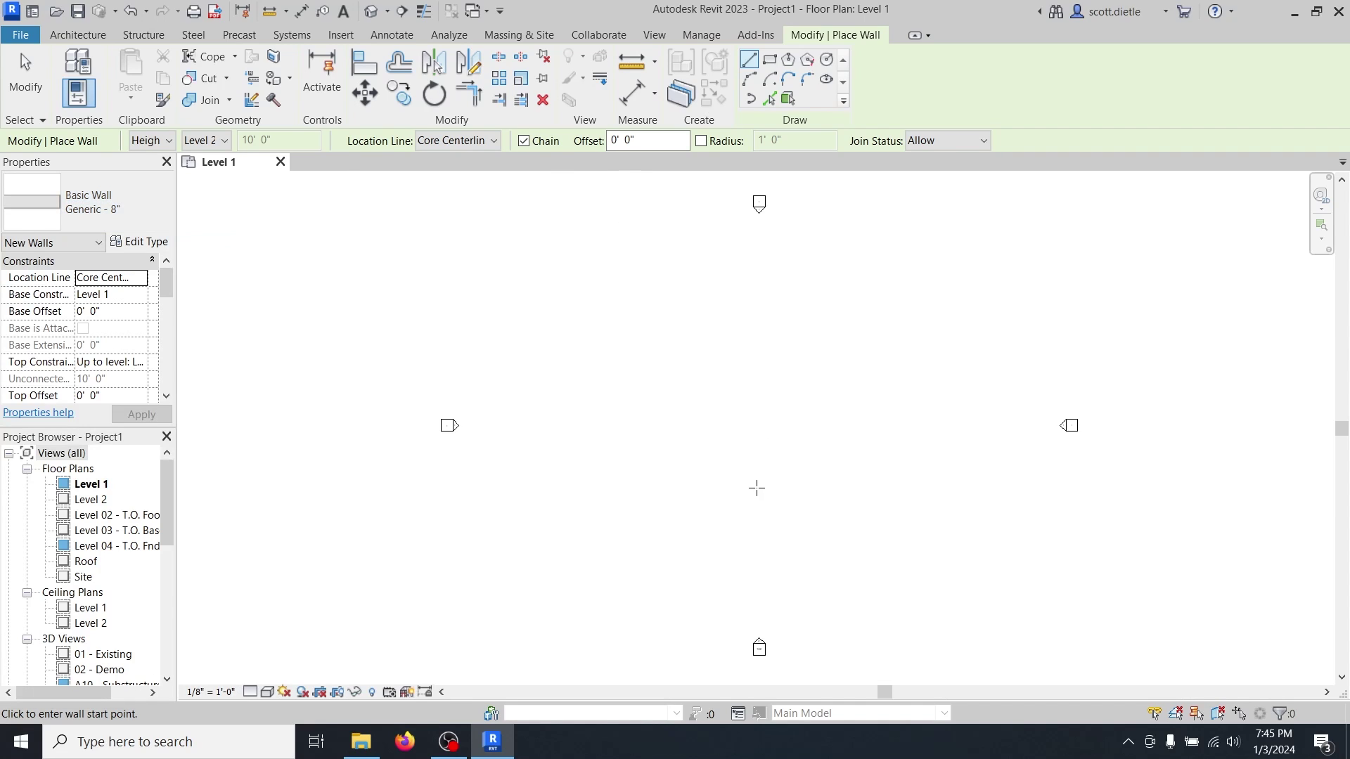
Draw one straight vertical wall in the Level 1 plan and centre it in view.
left_click(760, 496)
left_click(761, 380)
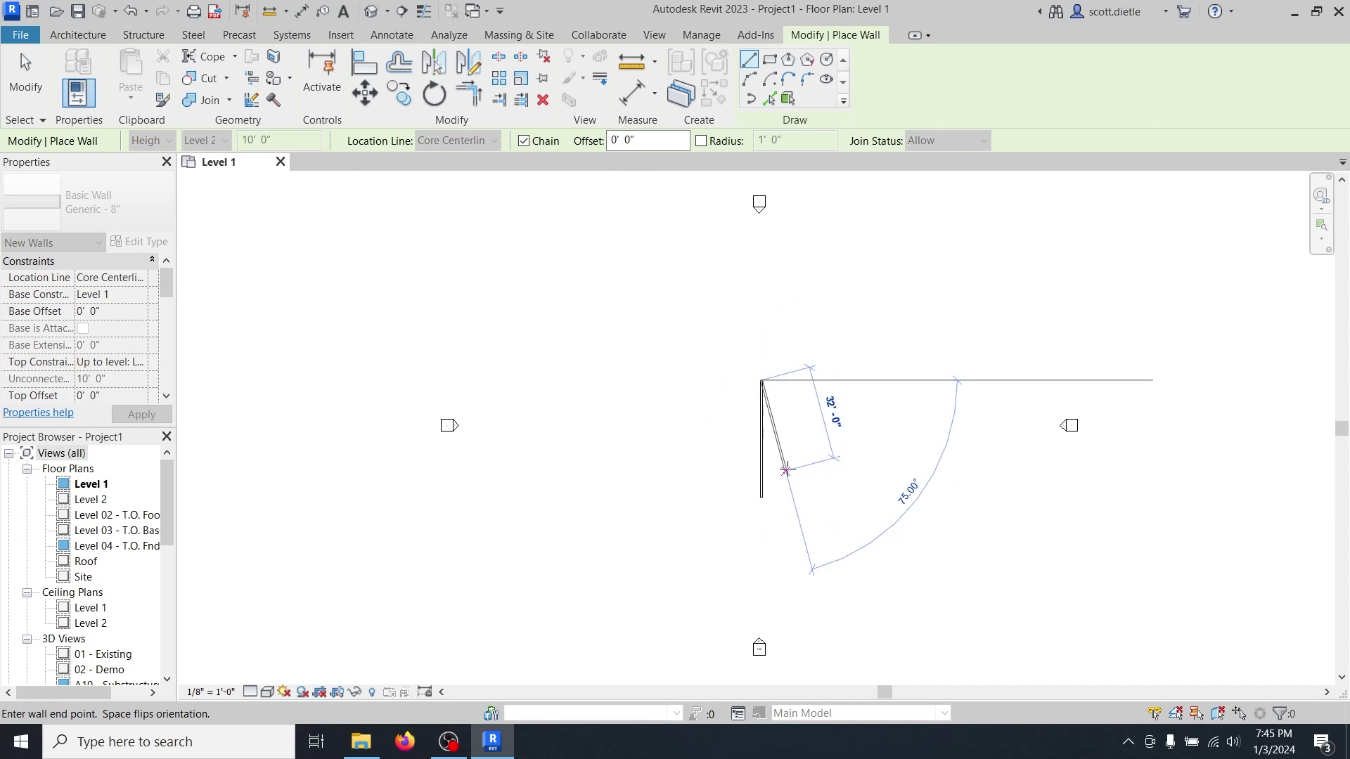
key("Escape")
key("Escape")
scroll(773, 471, "up", 4)
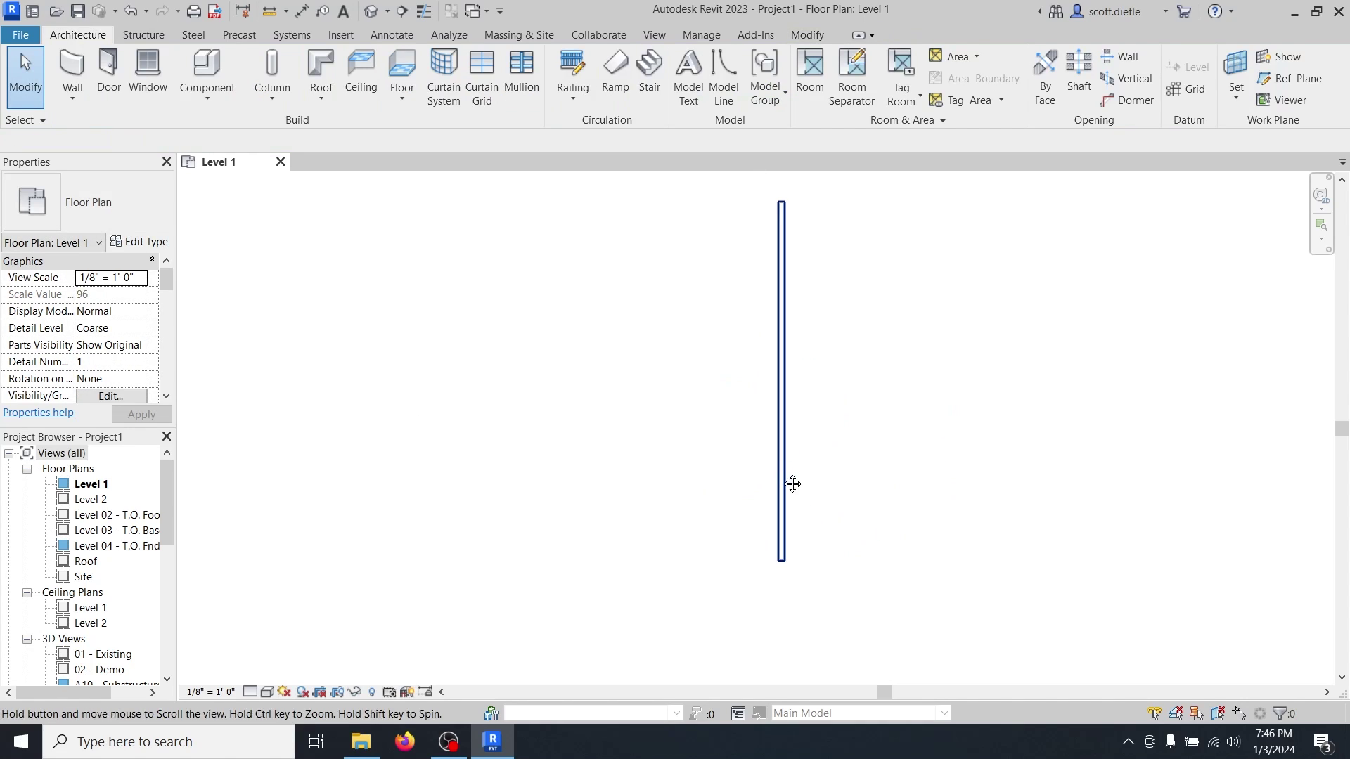
scroll(790, 488, "up", 1)
middle_click_drag(790, 487, 694, 492)
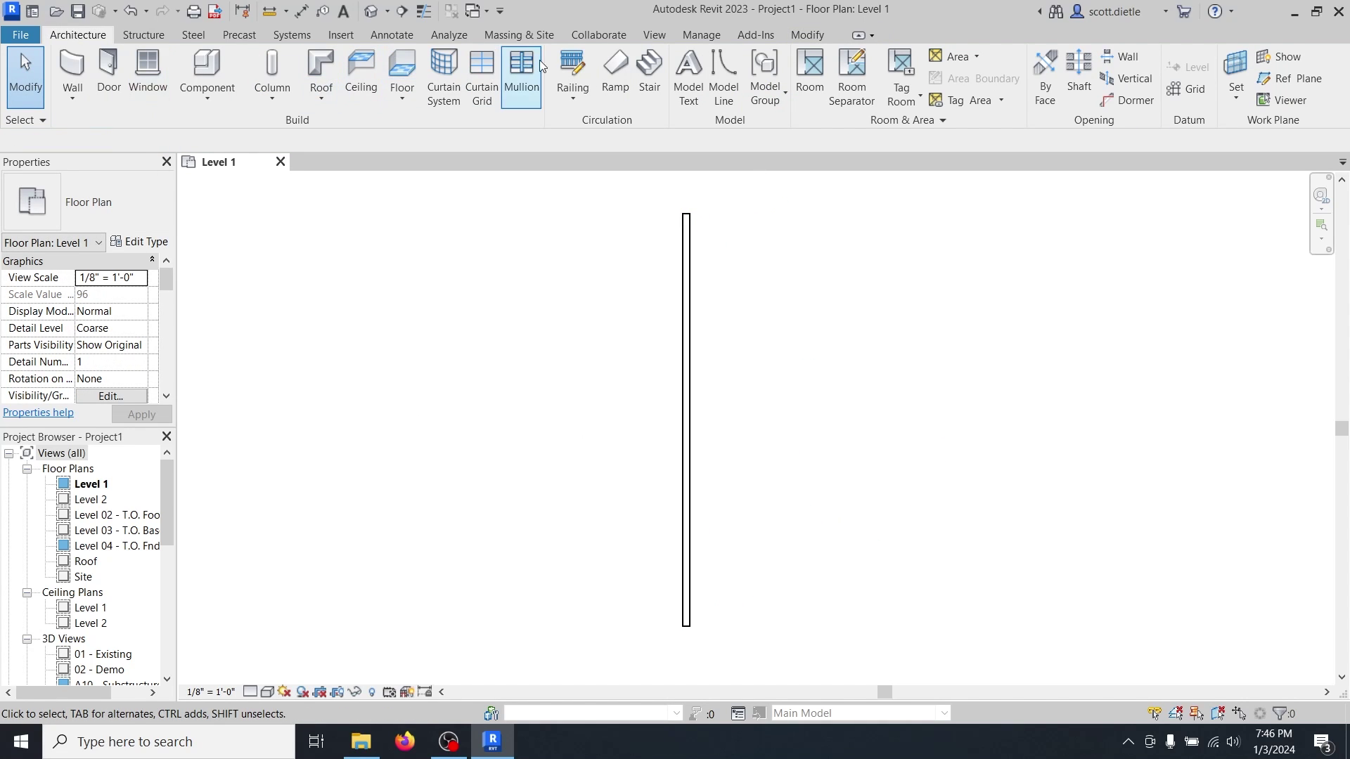
Open a 3D view of the wall set to Fine detail level and Realistic visual style.
left_click(655, 36)
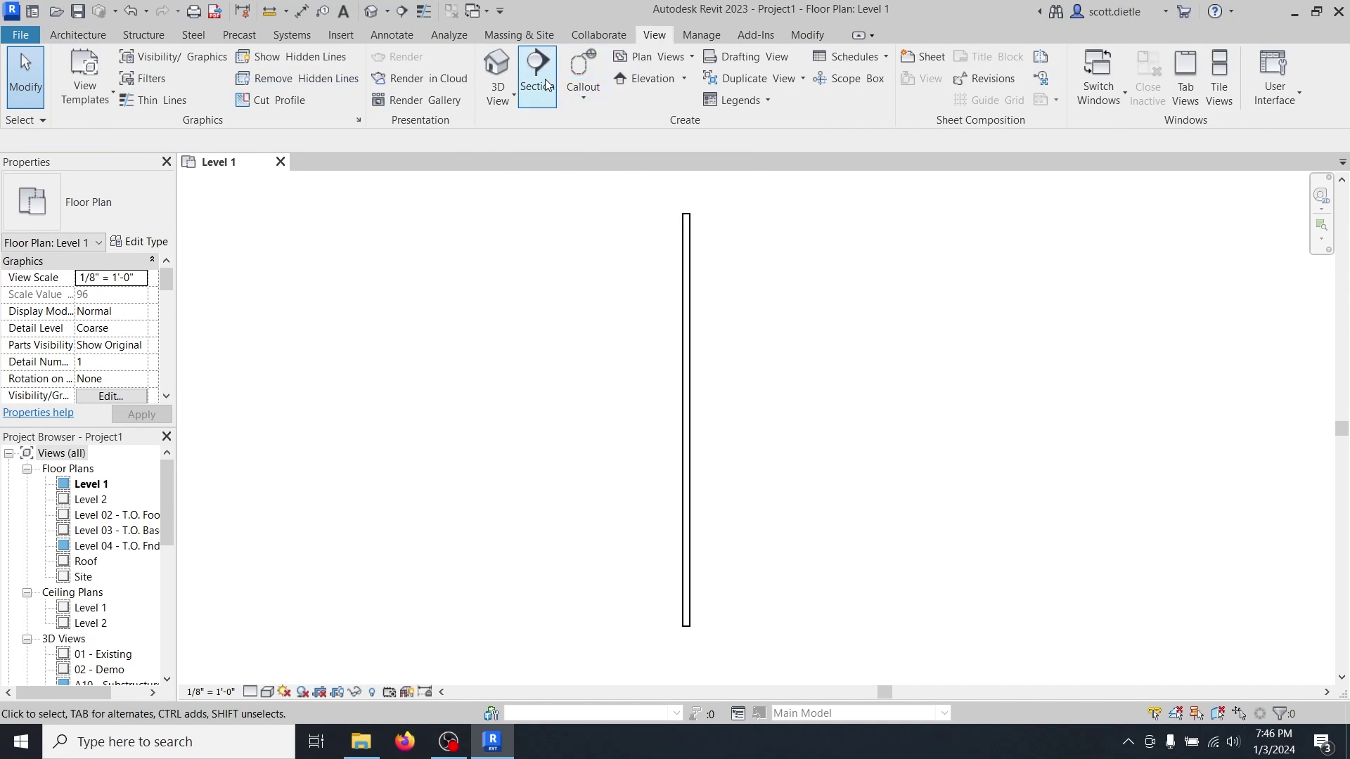
left_click(497, 74)
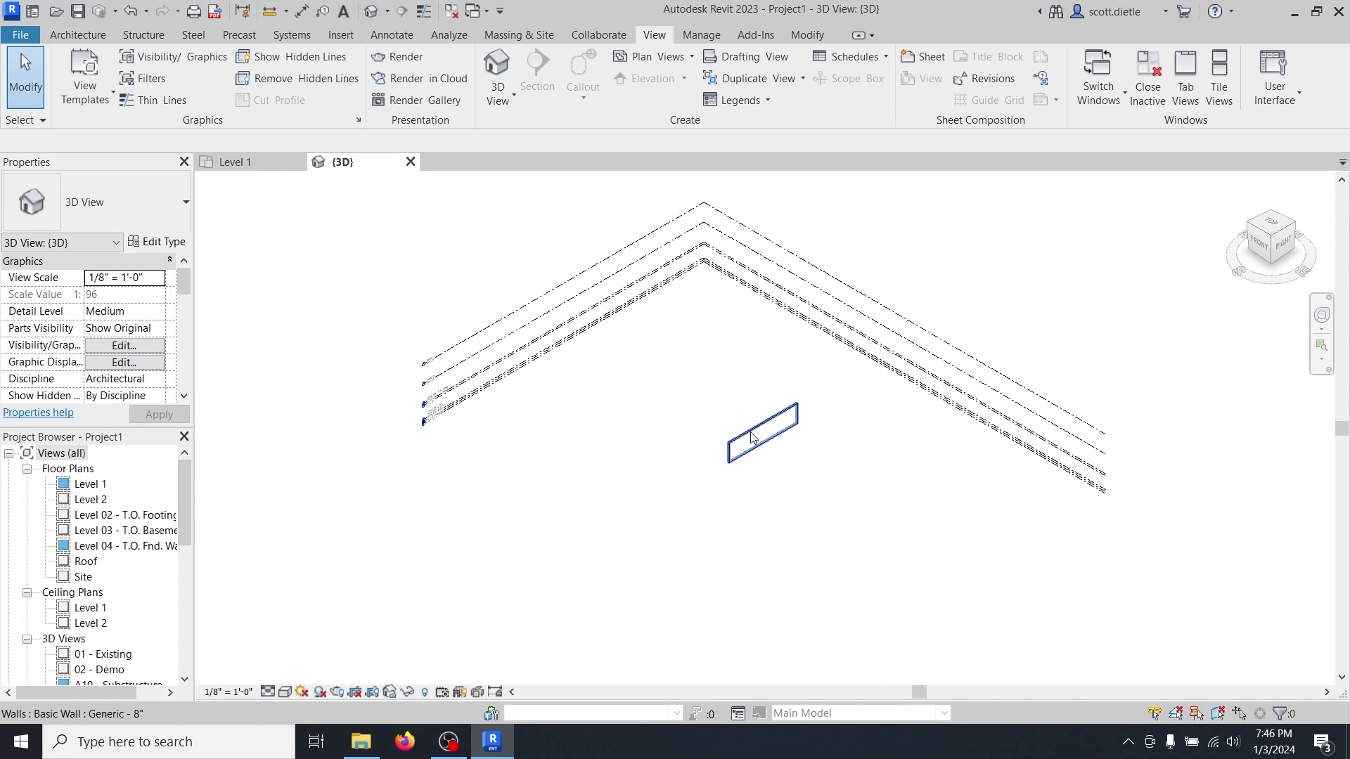
scroll(752, 436, "up", 5)
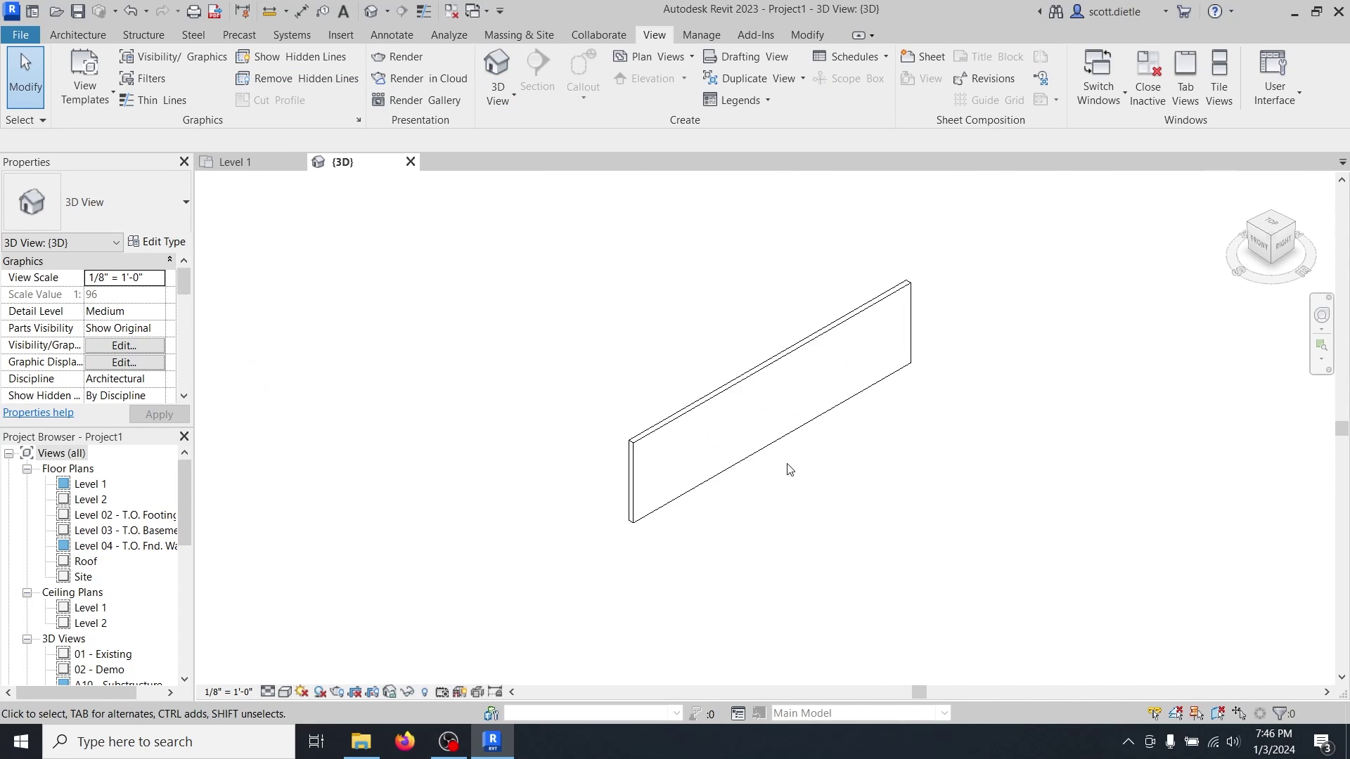
left_click(268, 693)
left_click(295, 673)
left_click(284, 691)
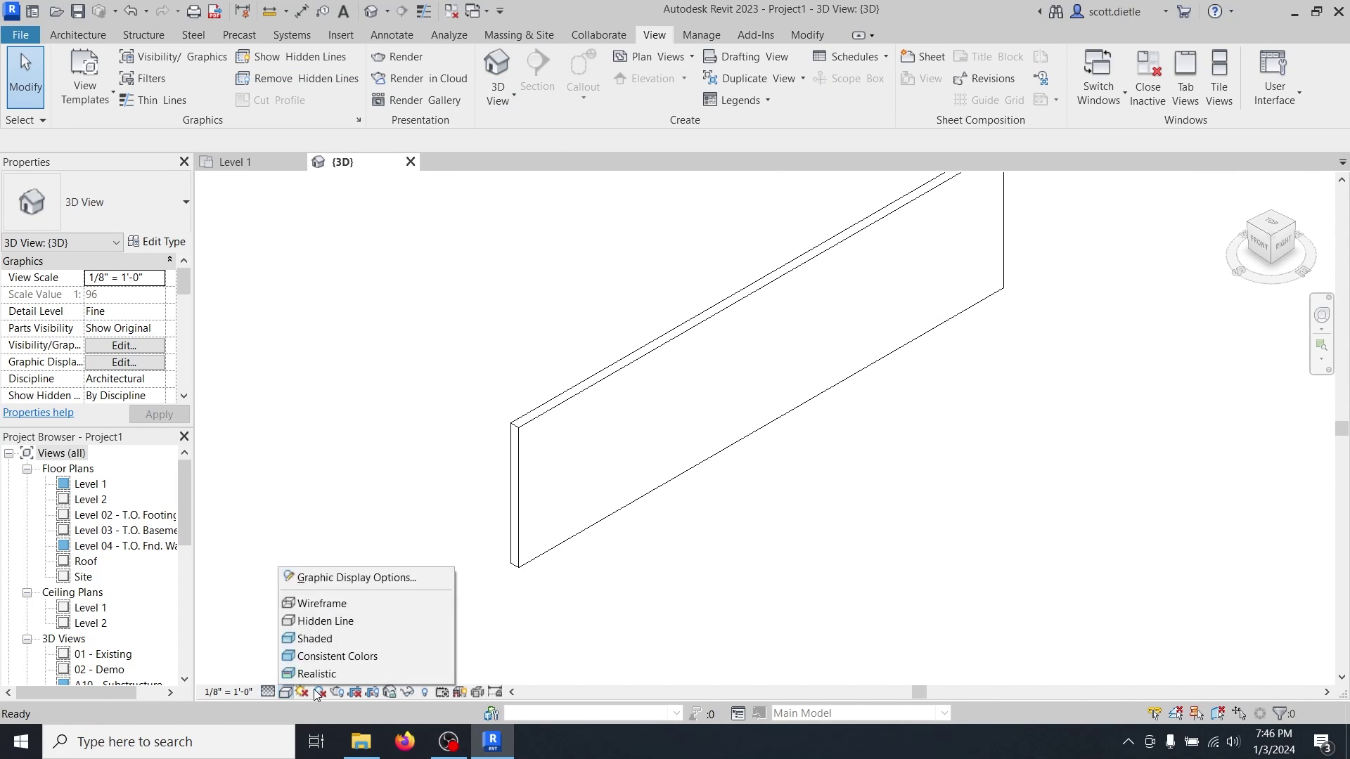
left_click(336, 675)
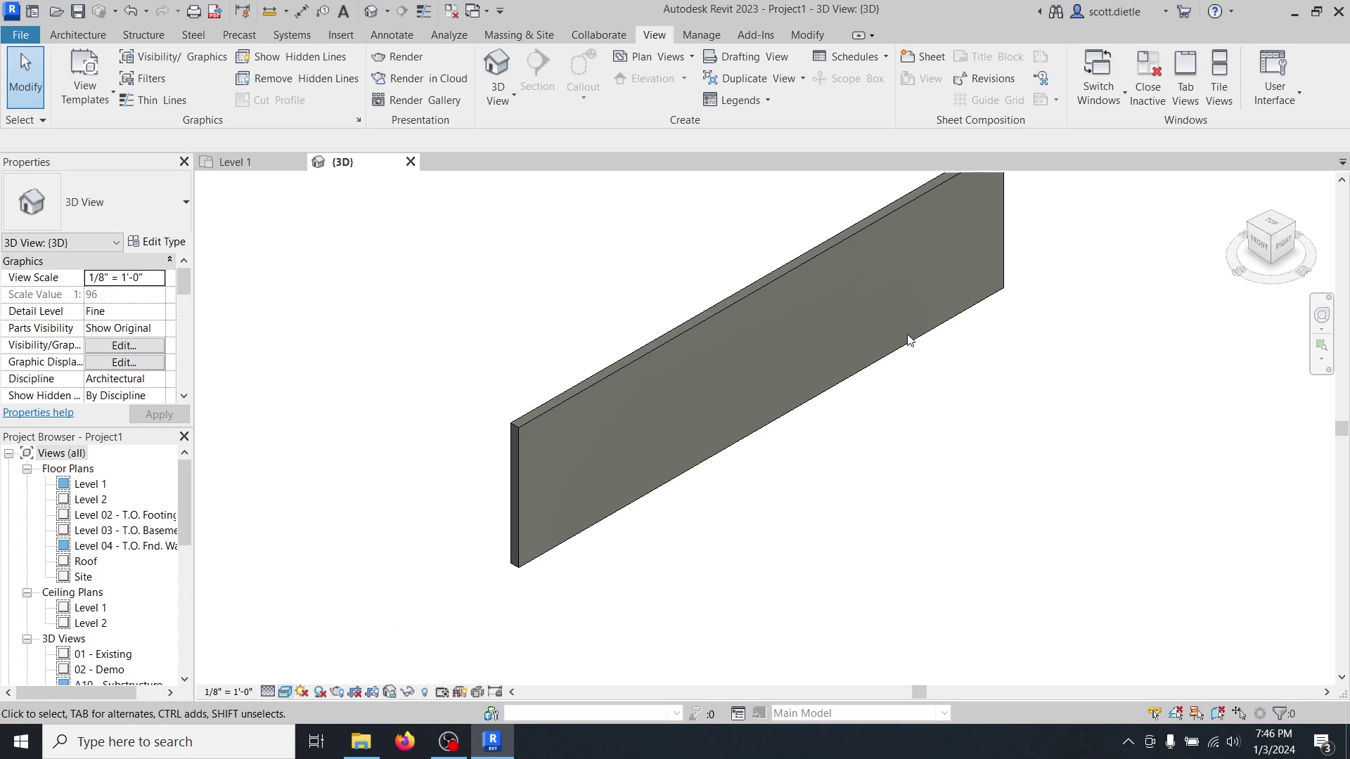
middle_click_drag(908, 340, 834, 401)
Isolate the wall inside a section box and orbit around it.
left_click(800, 294)
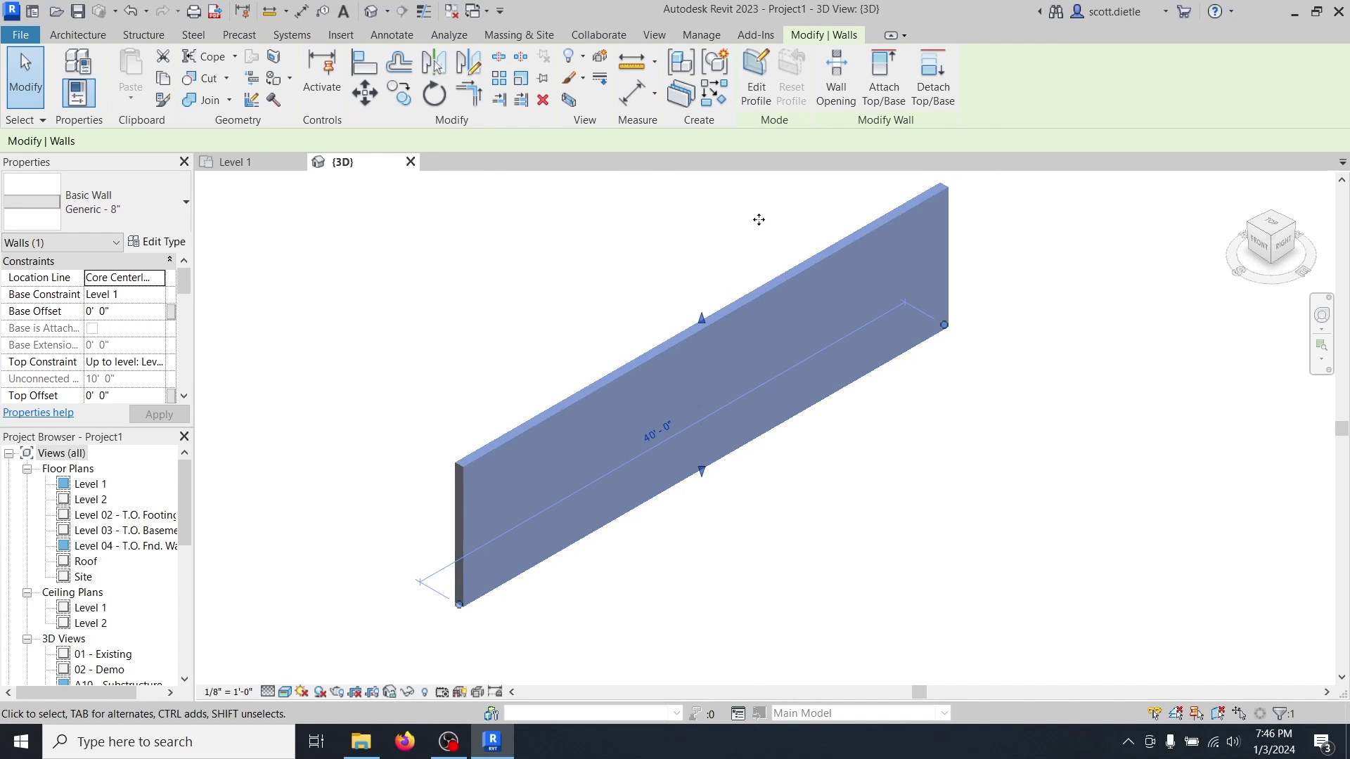
left_click(570, 101)
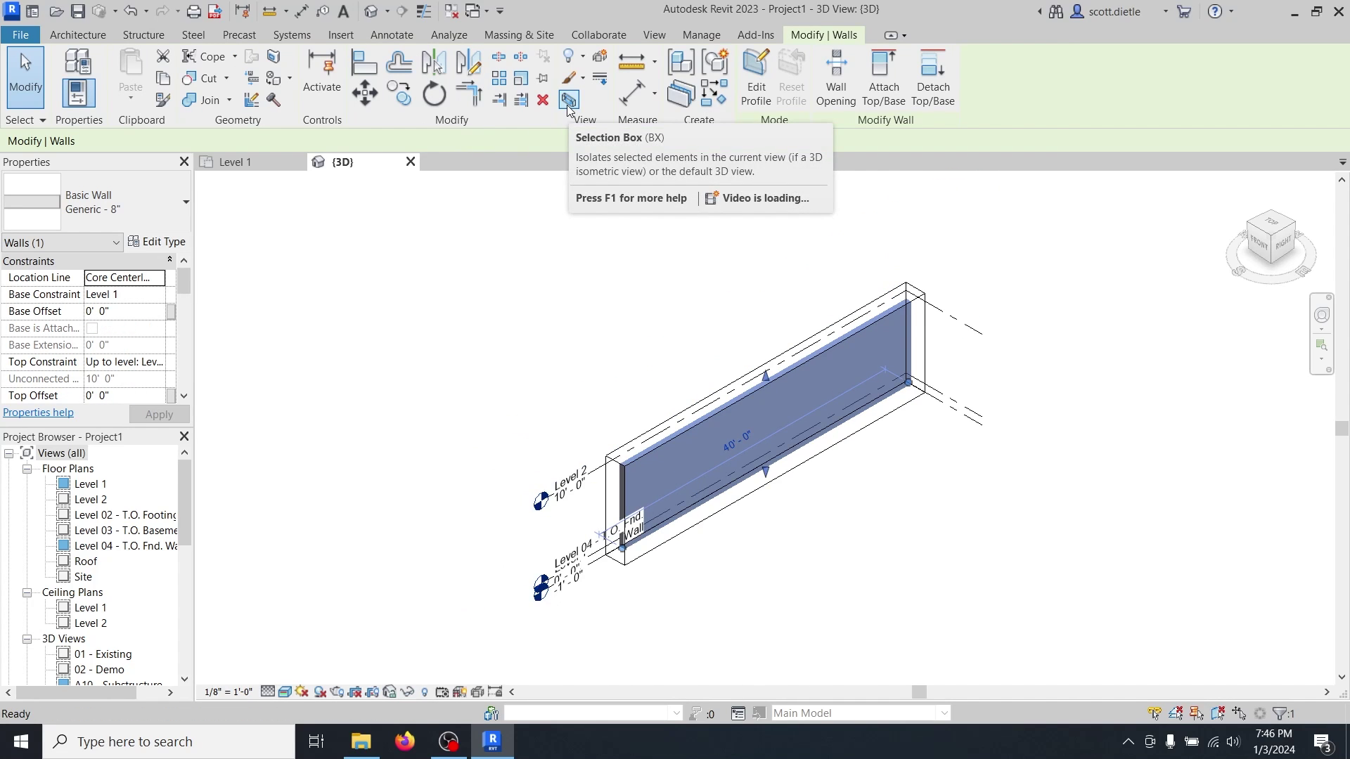
left_click(928, 592)
scroll(743, 456, "up", 3)
middle_click_drag(767, 509, 707, 509, "shift")
scroll(646, 441, "up", 3)
Lower the section box top to cut the wall and turn on Thin Lines.
left_click(678, 356)
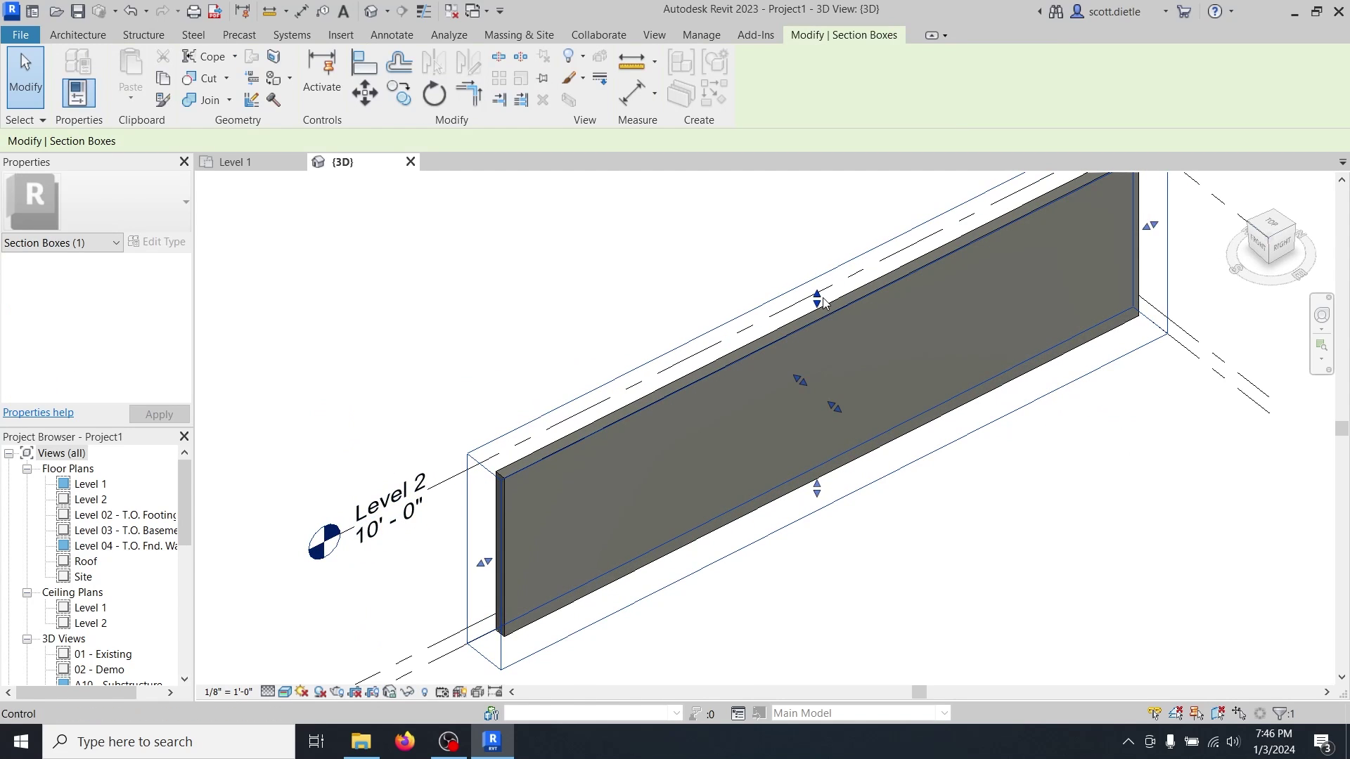
left_click_drag(824, 298, 821, 343)
scroll(520, 478, "up", 2)
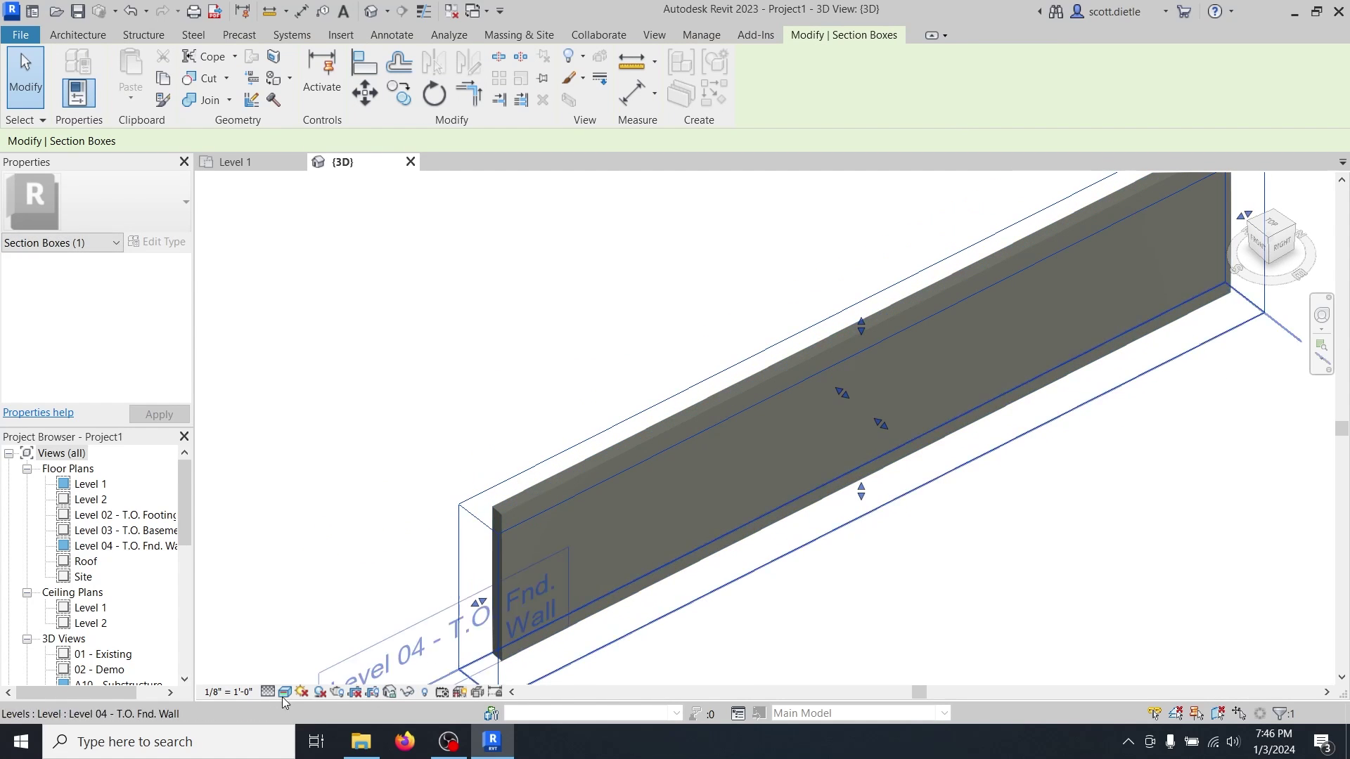
left_click(425, 10)
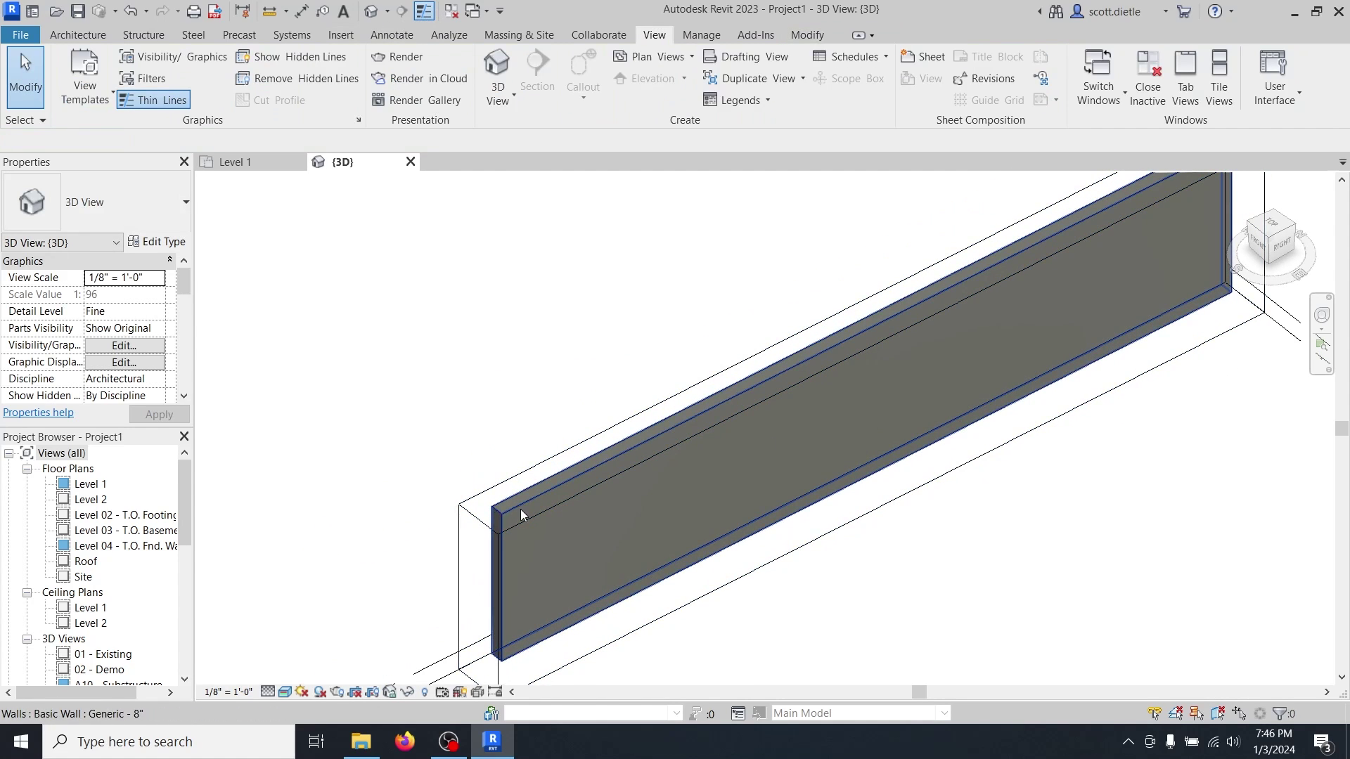
scroll(520, 509, "up", 2)
middle_click_drag(521, 509, 537, 540, "shift")
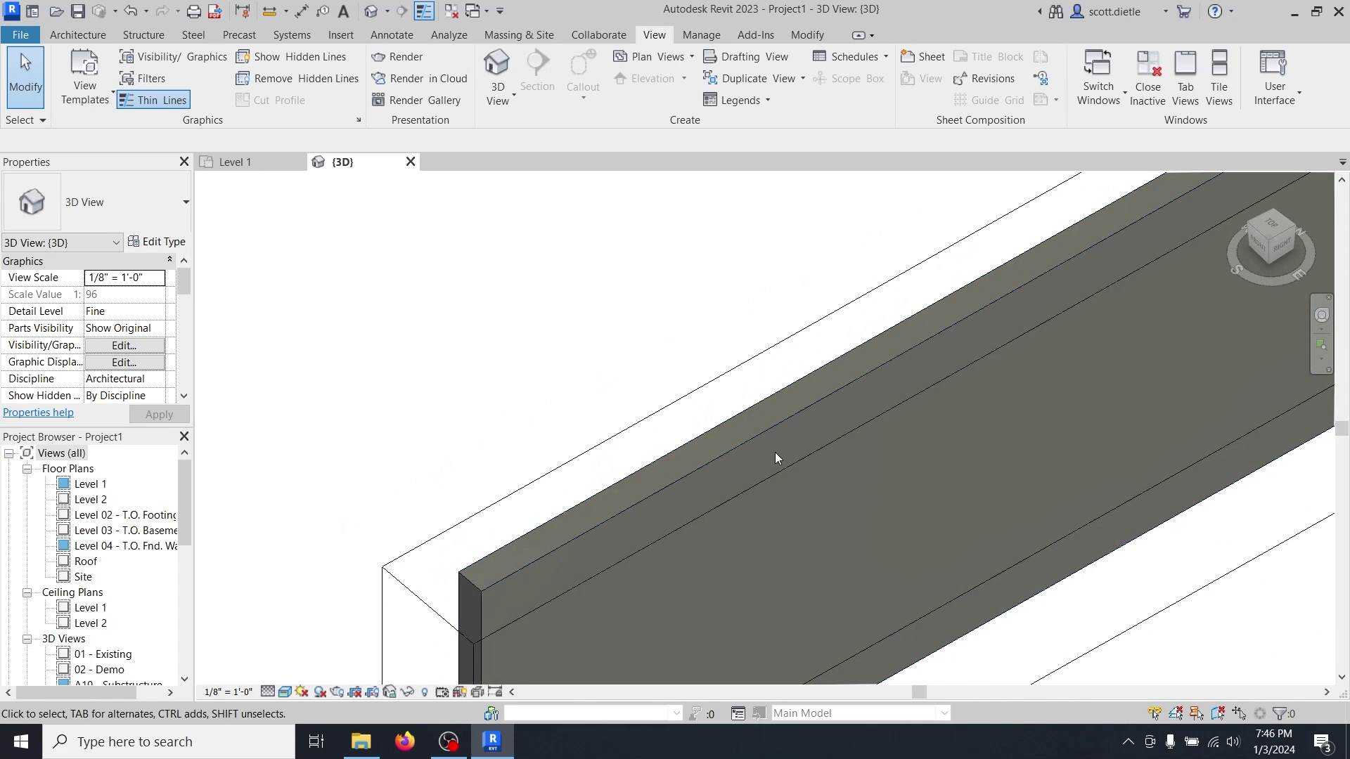
scroll(776, 452, "down", 2)
middle_click_drag(782, 450, 568, 523, "shift")
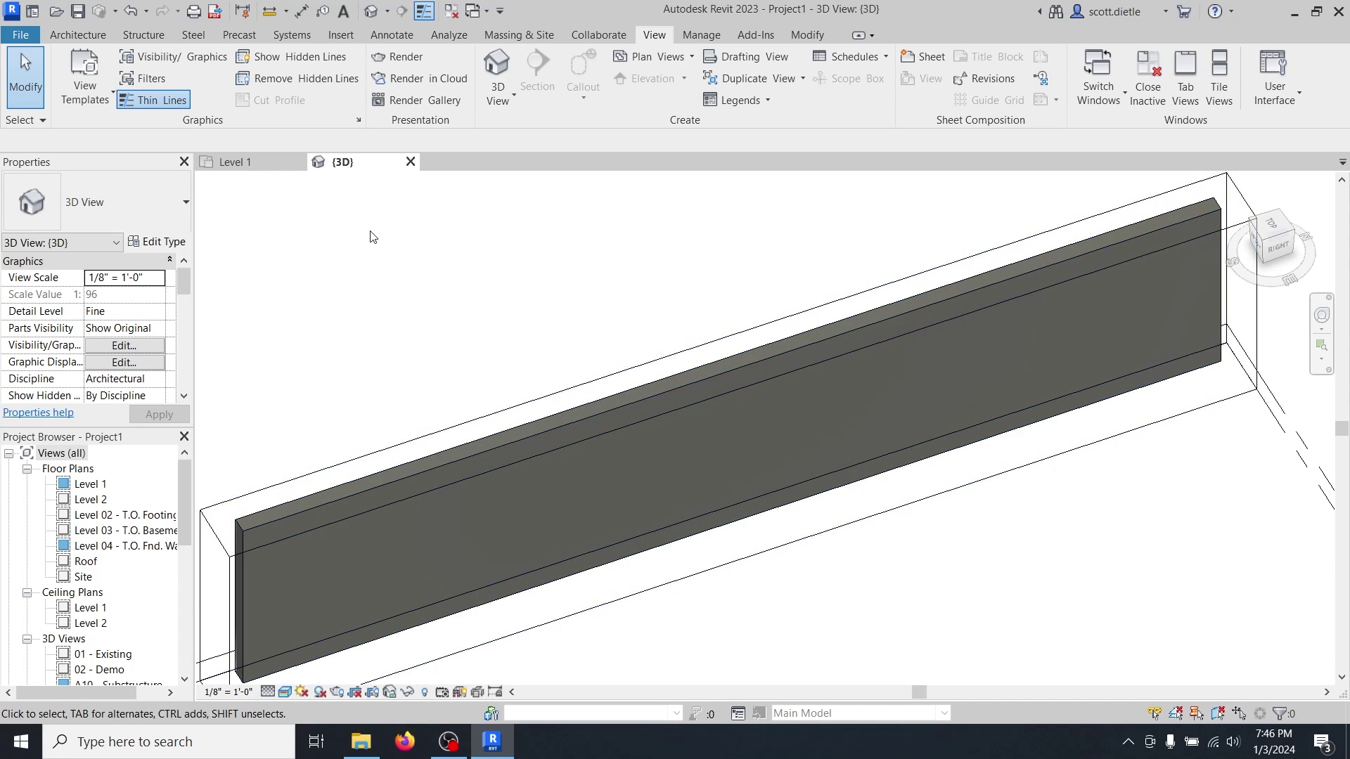
Open the wall type's layer structure and the Material Browser for its Structure layer.
left_click(524, 453)
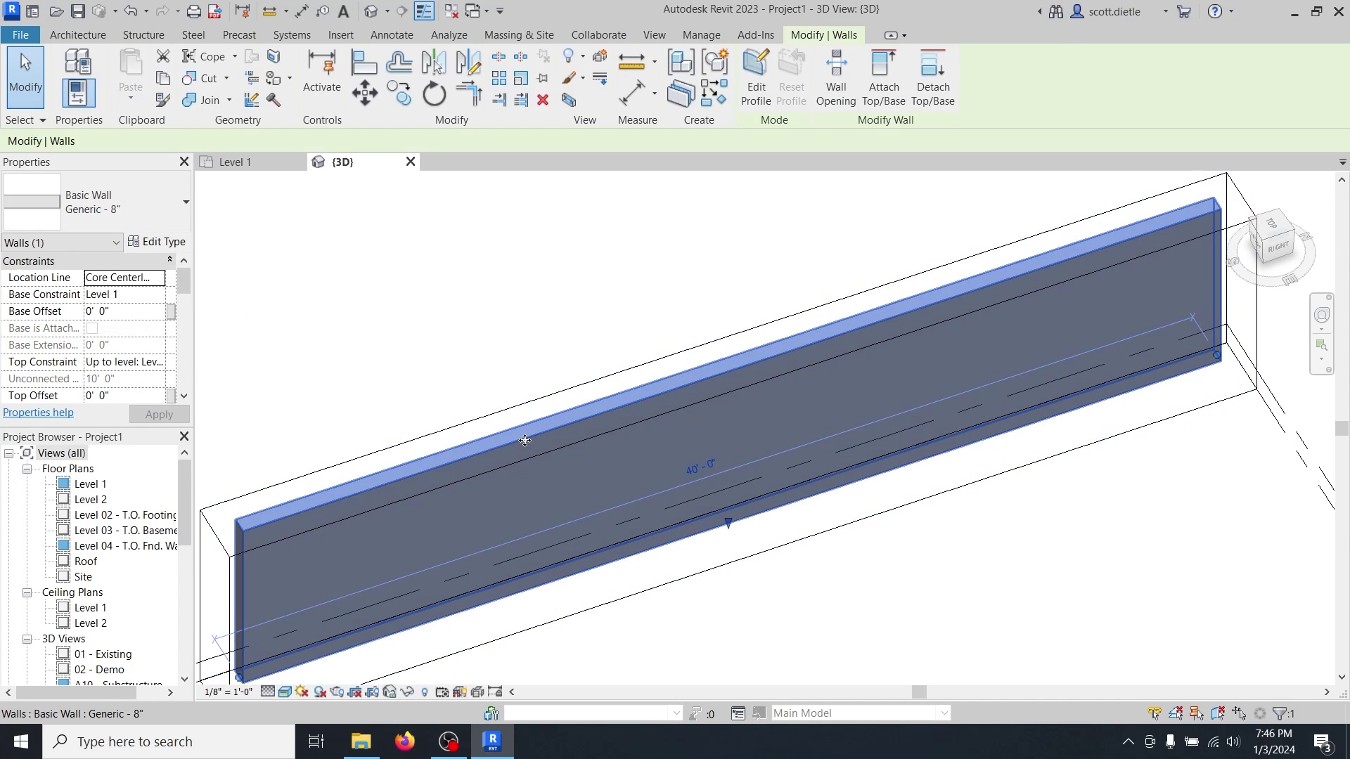
left_click(159, 243)
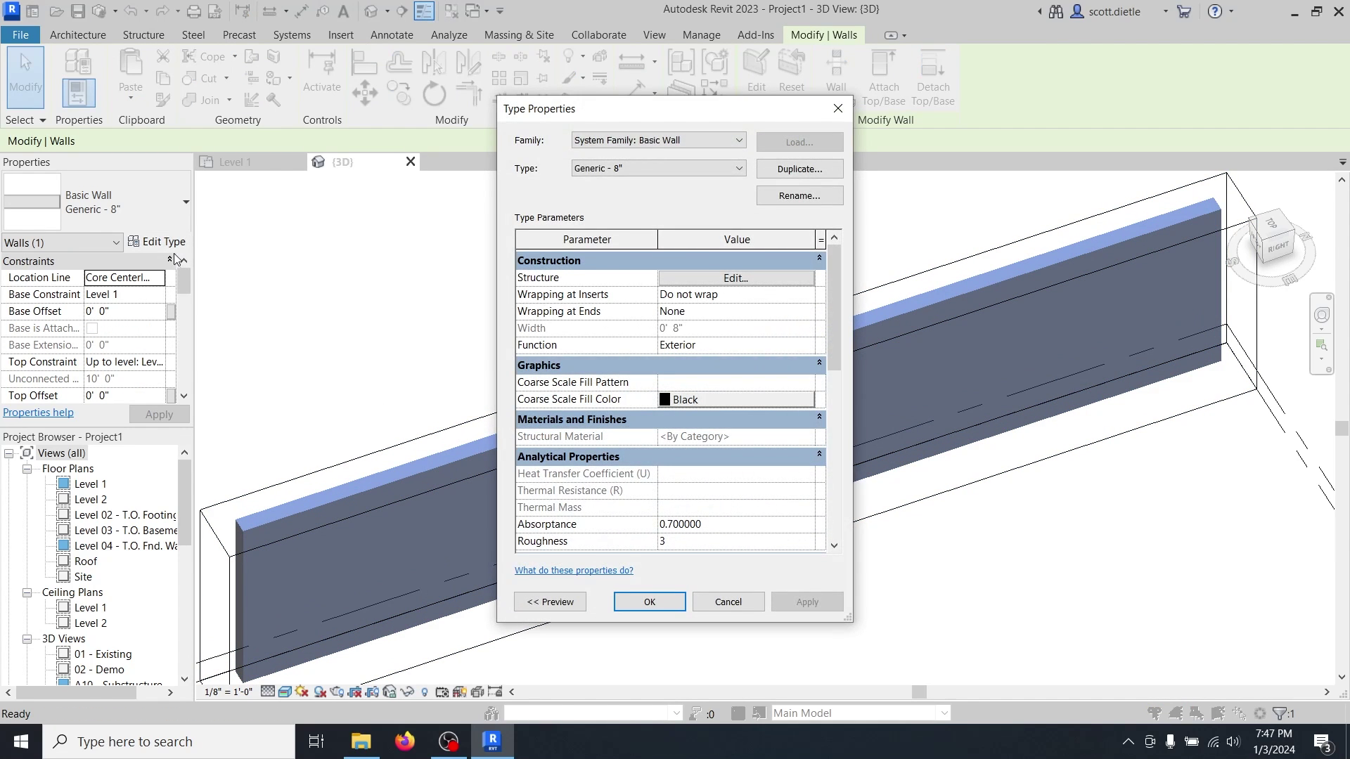
left_click(709, 279)
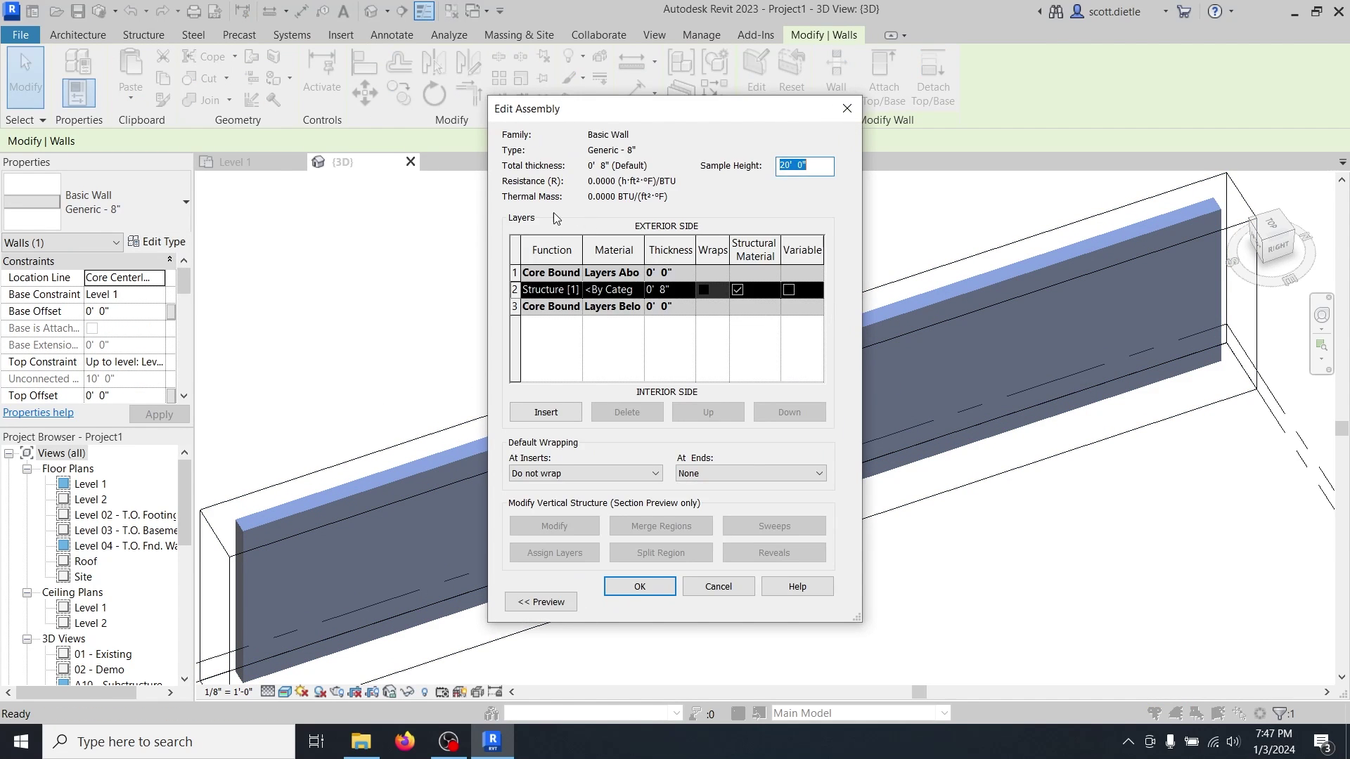
left_click_drag(853, 616, 947, 678)
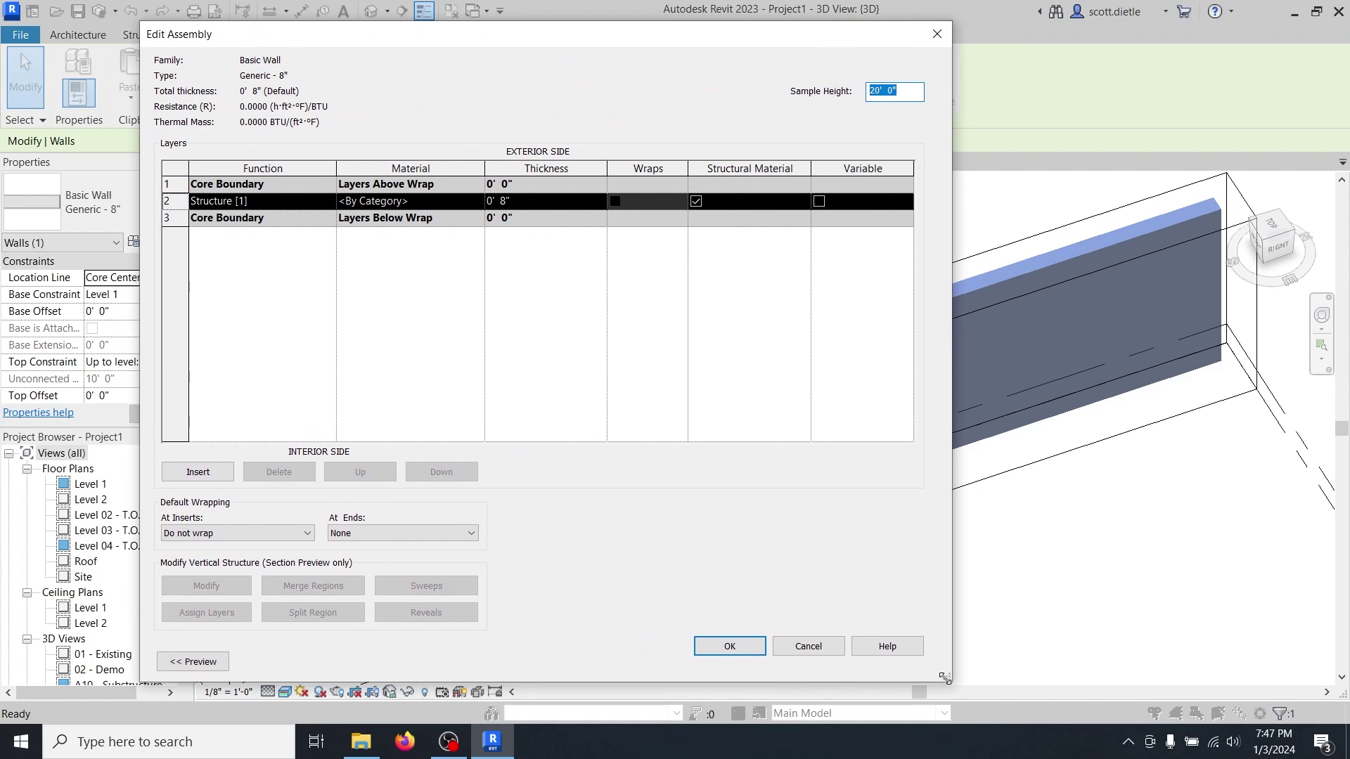
left_click(481, 205)
left_click(477, 201)
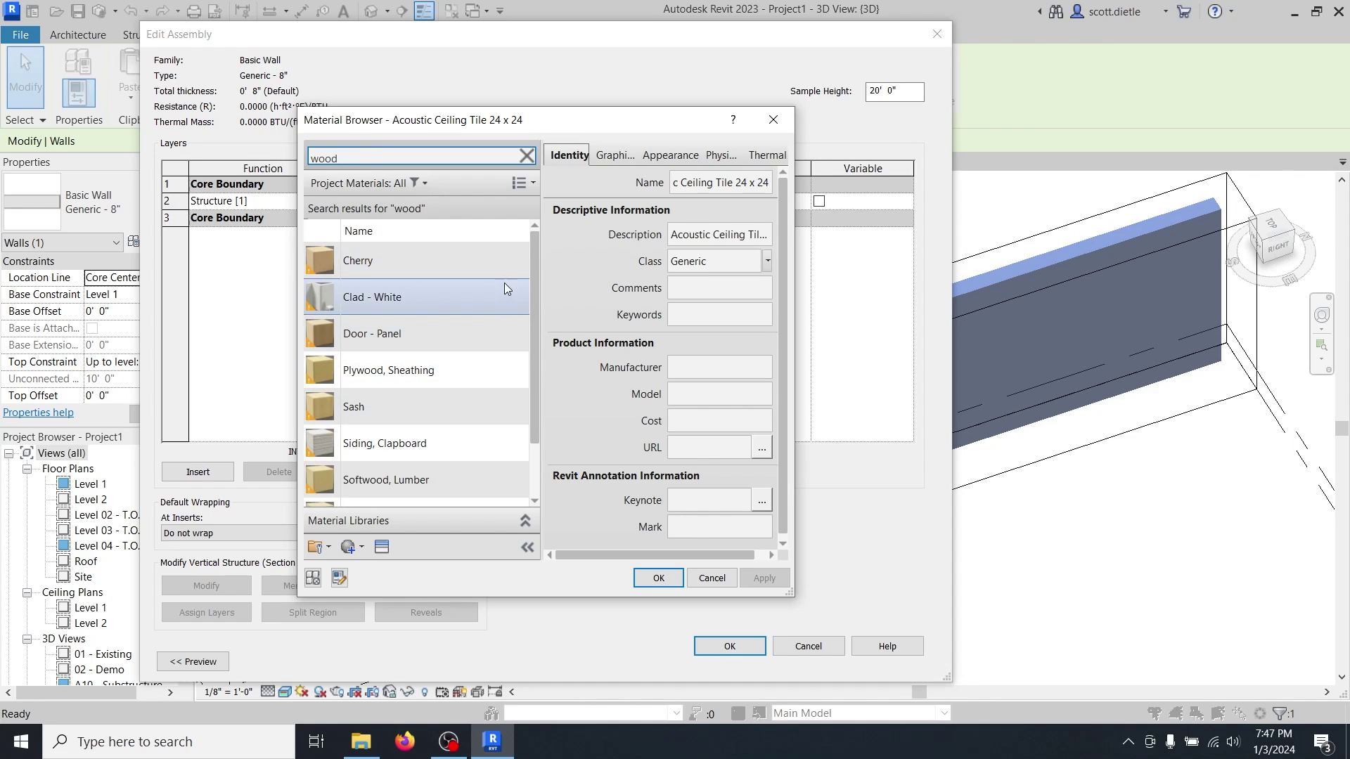
left_click_drag(534, 243, 533, 285)
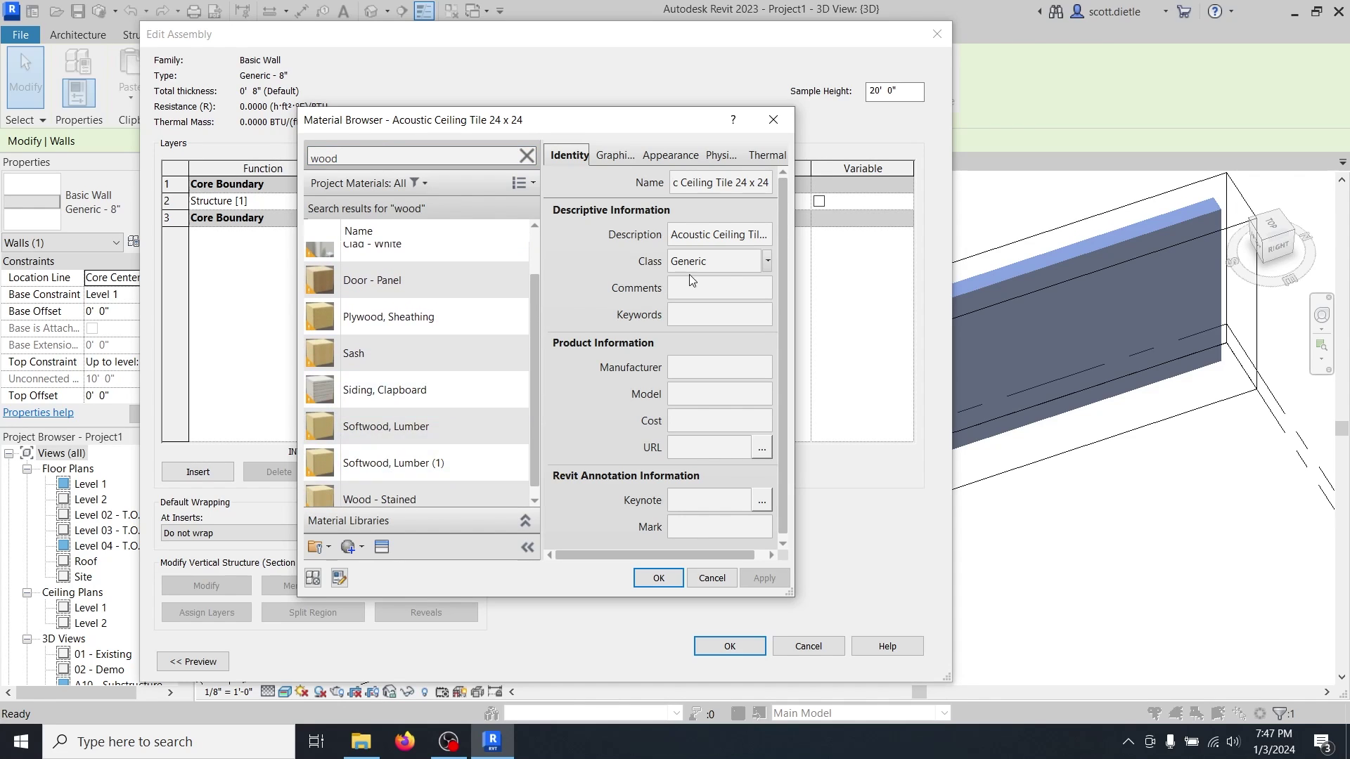
left_click_drag(790, 594, 1051, 707)
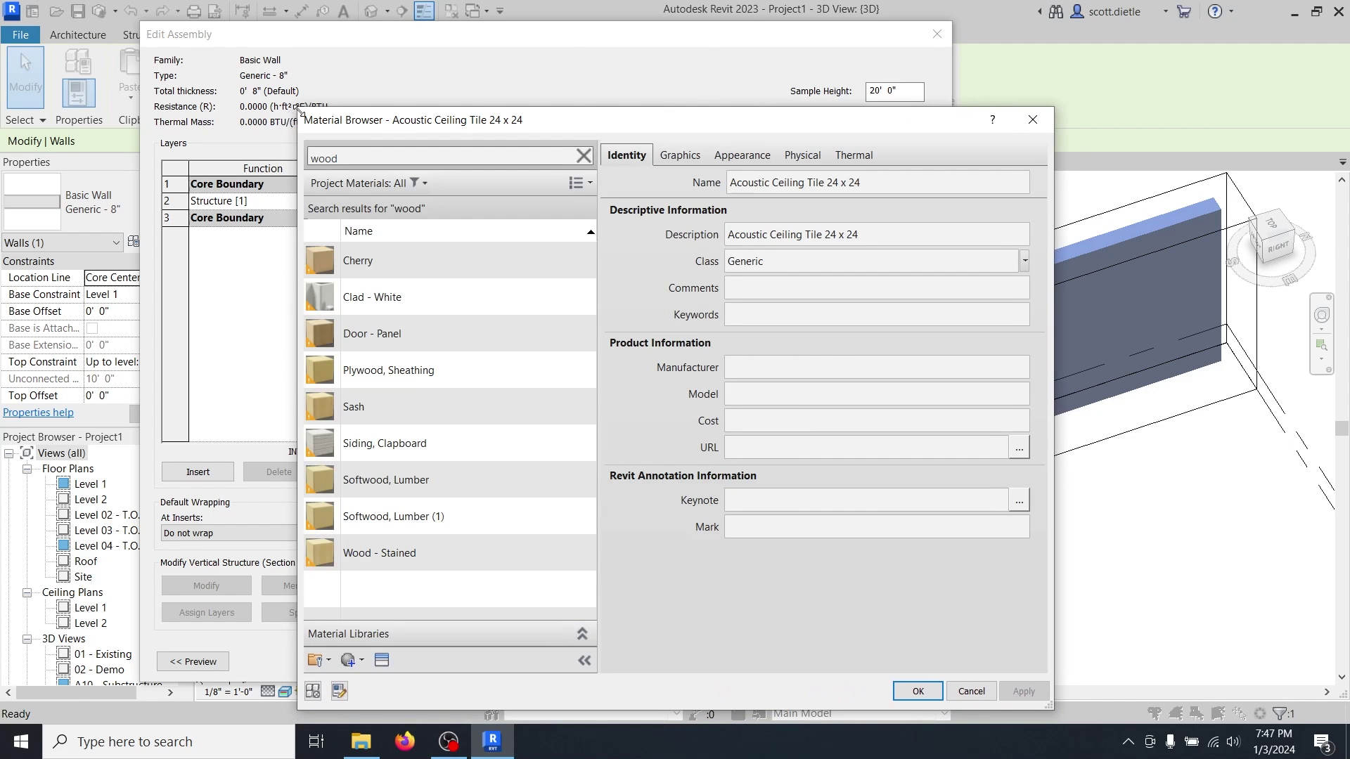
left_click_drag(297, 107, 264, 42)
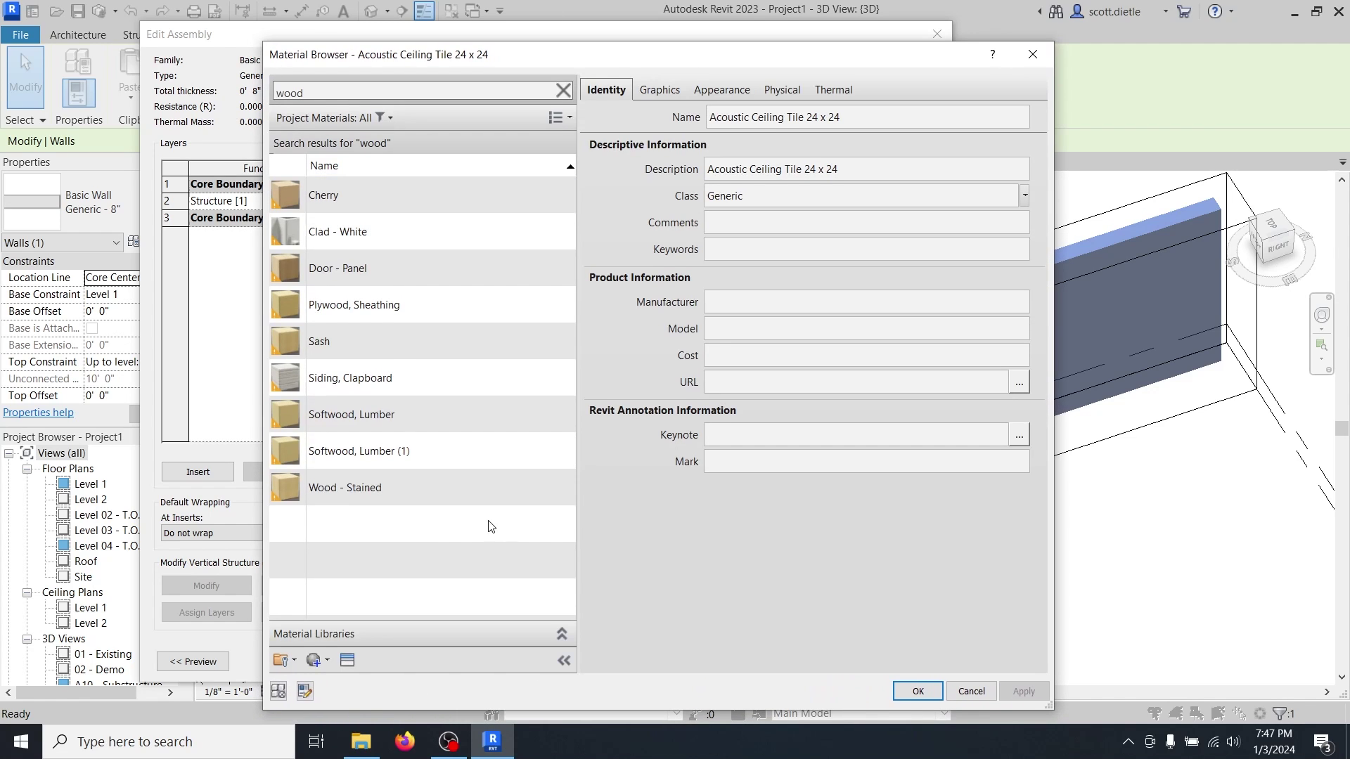
Add Wood from the AEC Materials library to the project and assign it to the Structure layer.
left_click(562, 633)
left_click_drag(428, 470, 428, 377)
left_click_drag(577, 323, 651, 322)
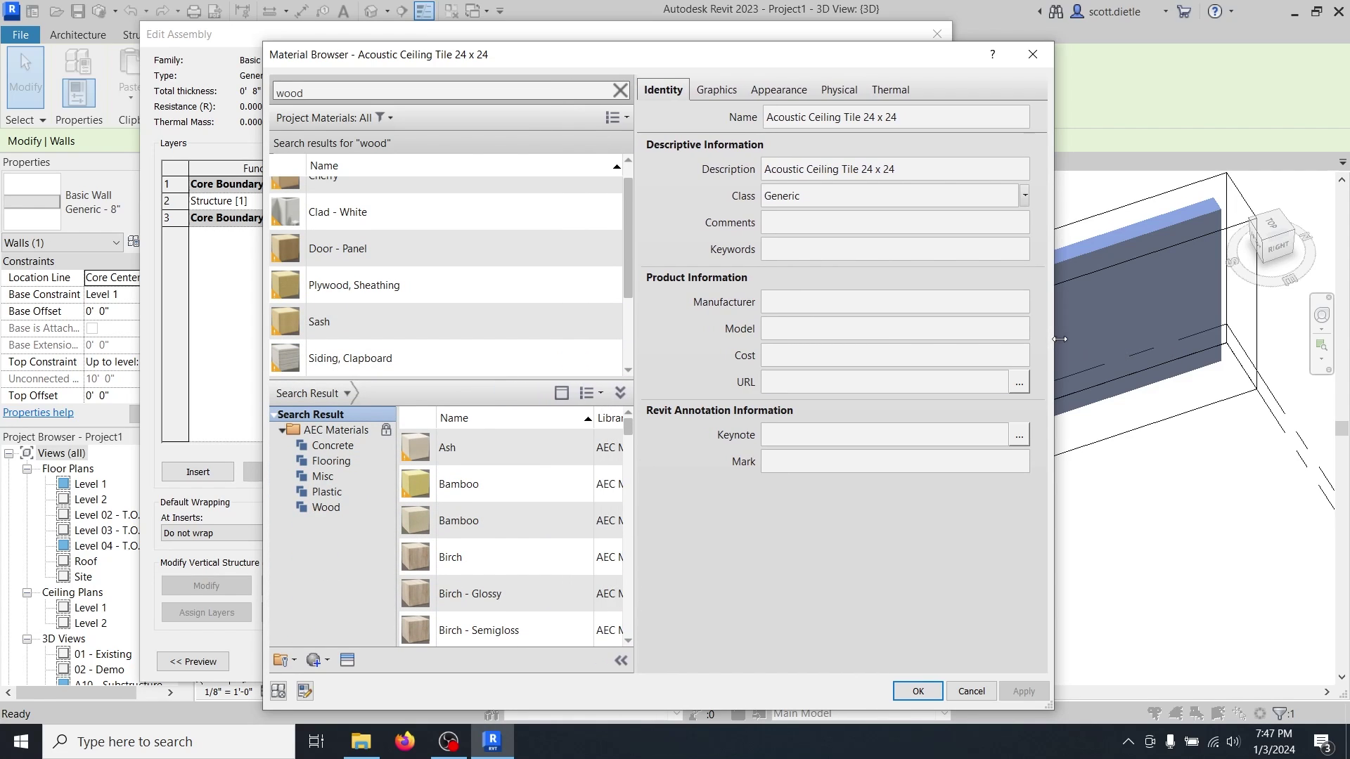
left_click_drag(1060, 338, 1212, 338)
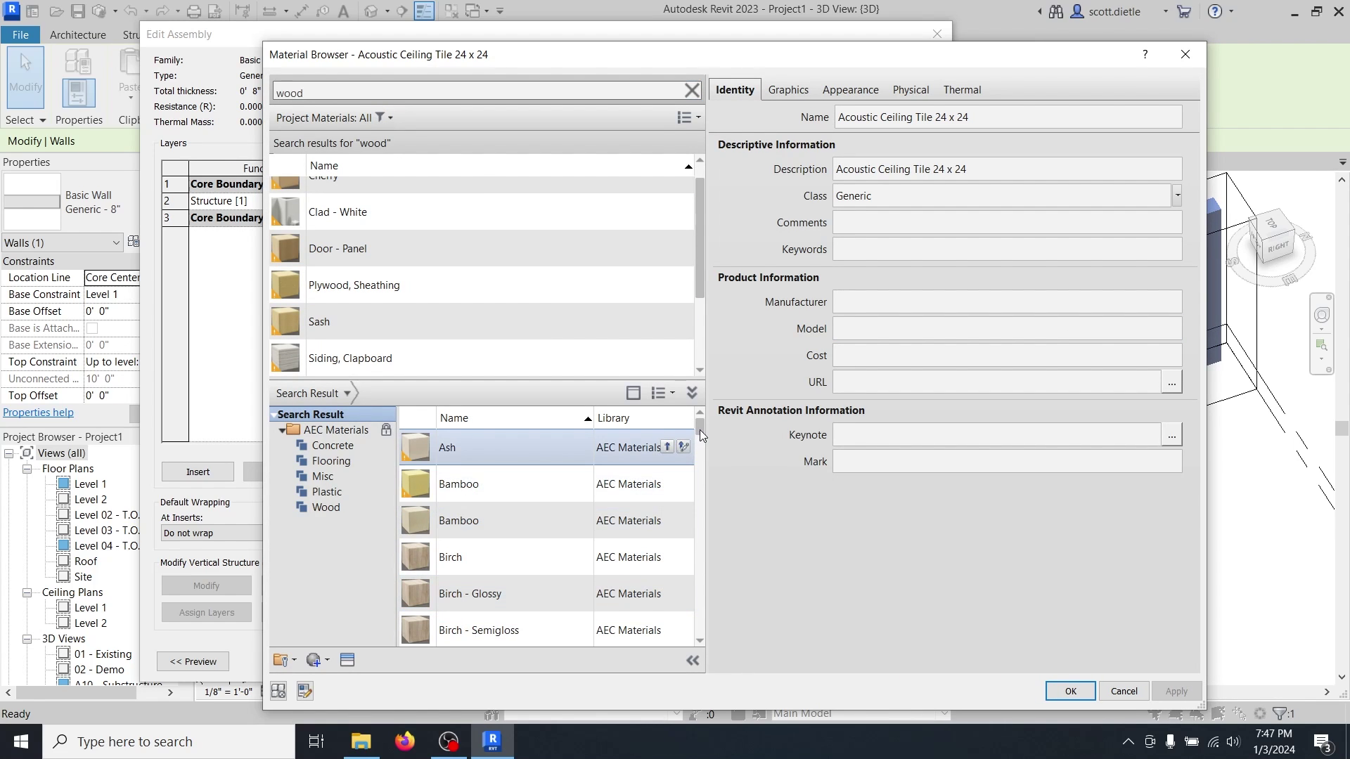
scroll(698, 429, "down", 5)
left_click(326, 507)
scroll(700, 449, "down", 2)
left_click_drag(701, 449, 702, 623)
left_click(666, 518)
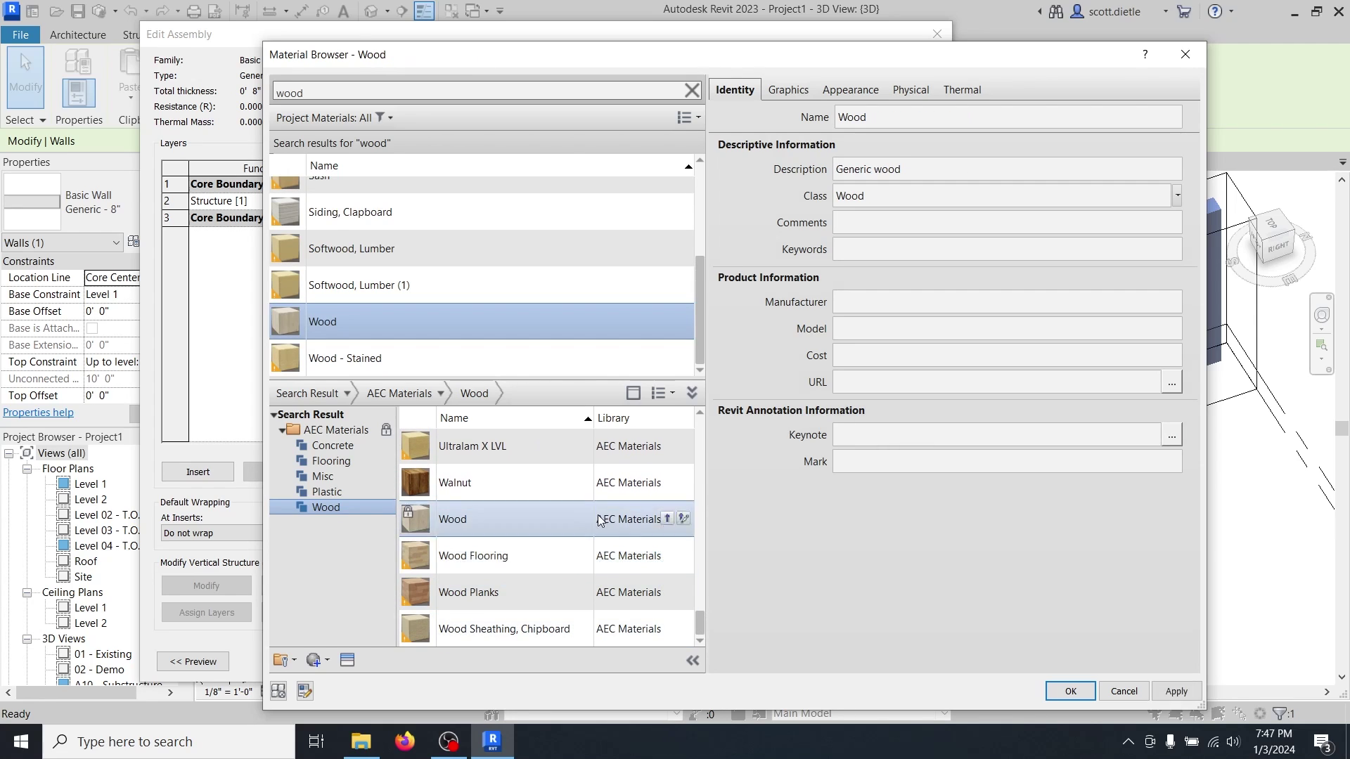
key("Return")
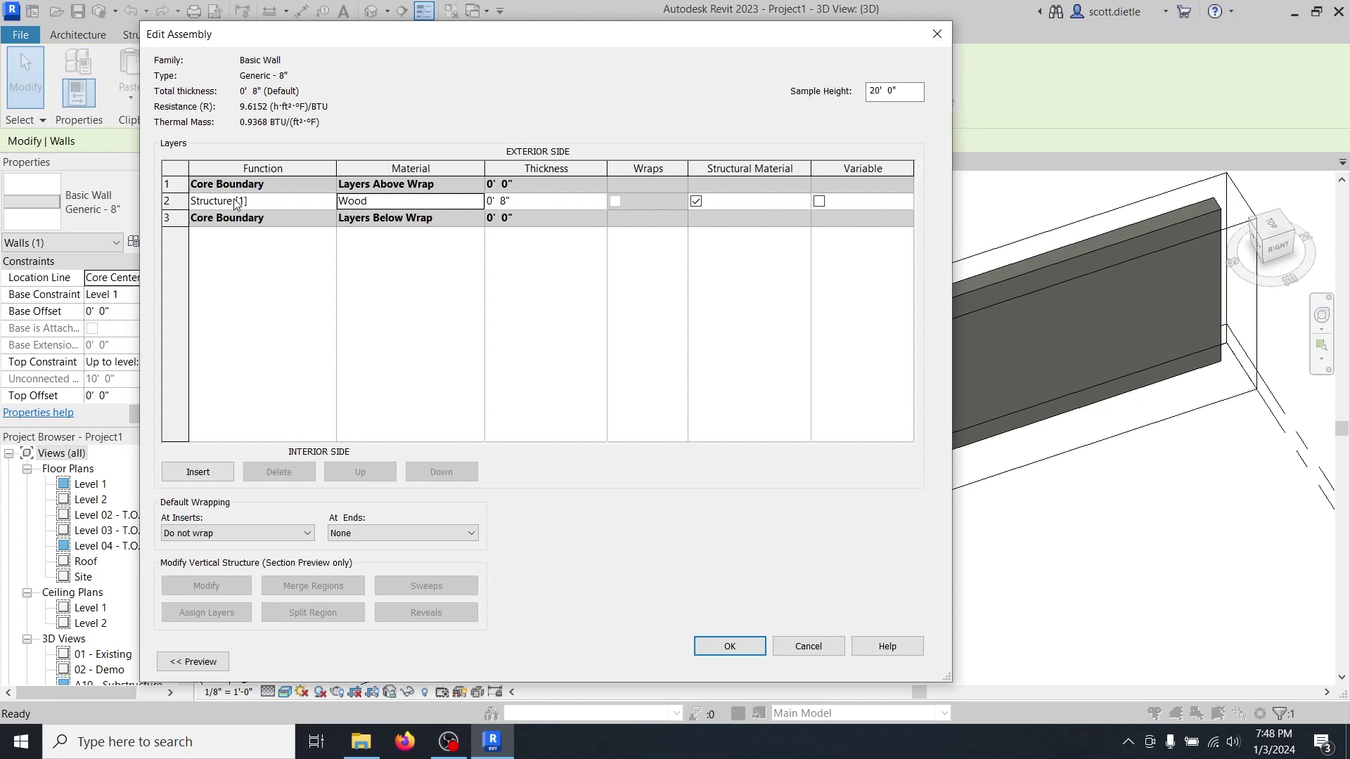
Set the Wood structure layer thickness to 5 1/2".
left_click(539, 202)
type("5.5")
key("Tab")
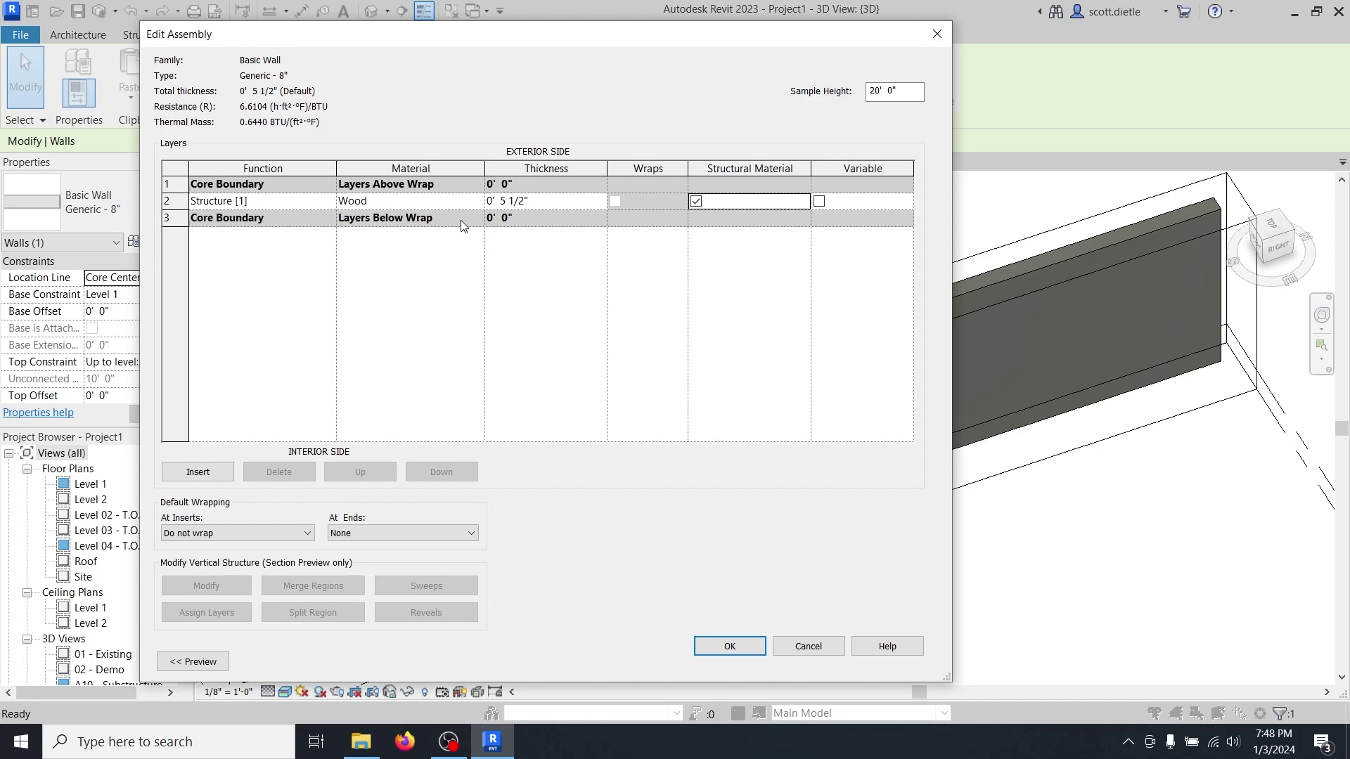
Add a 1/2" Plywood, Sheathing layer on the exterior side of the structure.
left_click(198, 471)
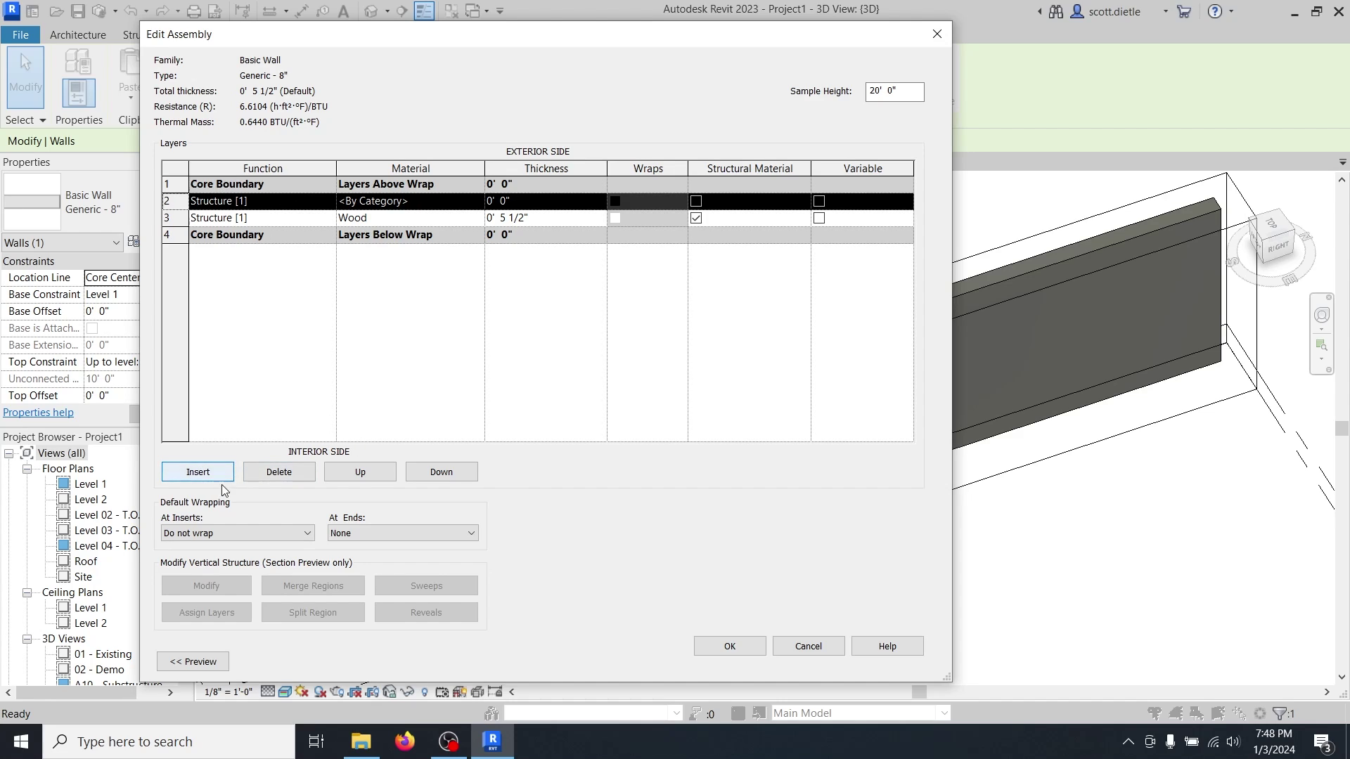
left_click(360, 472)
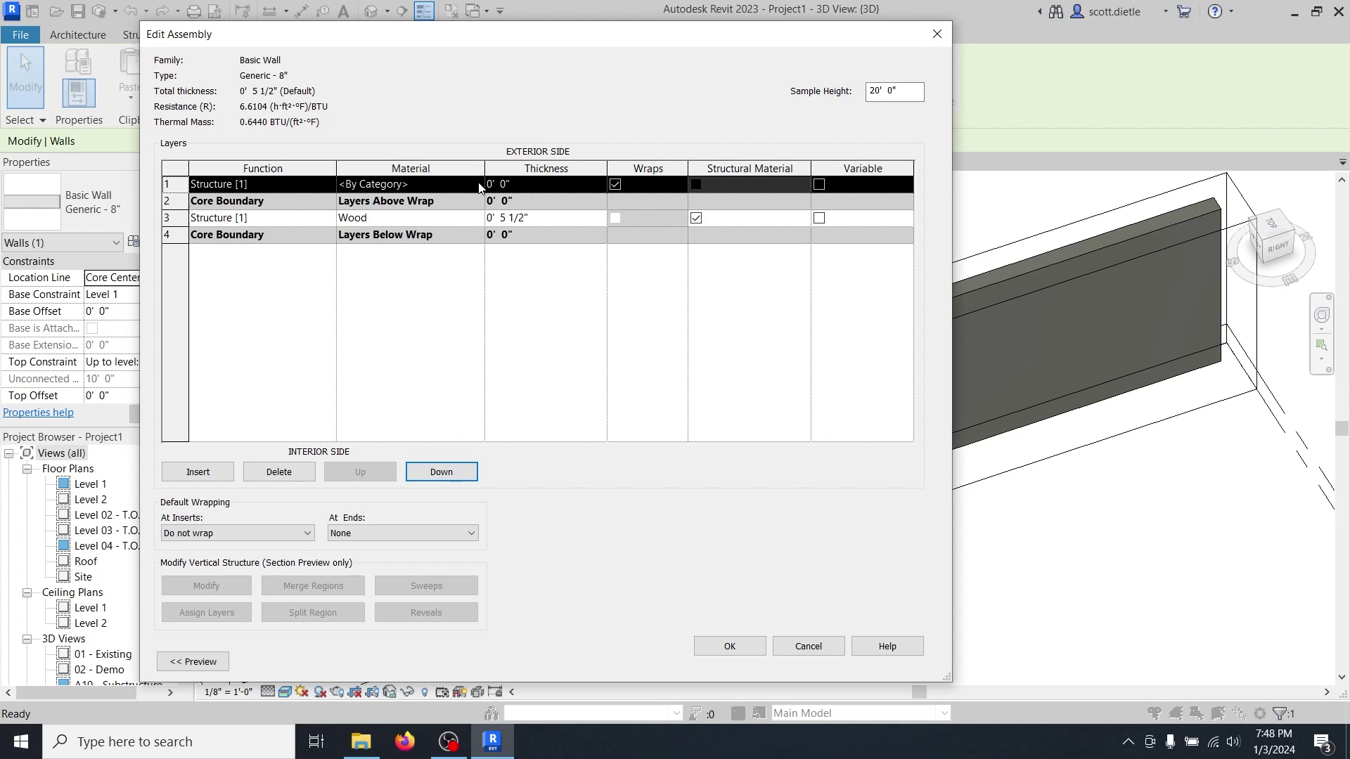
left_click(469, 184)
left_click(478, 184)
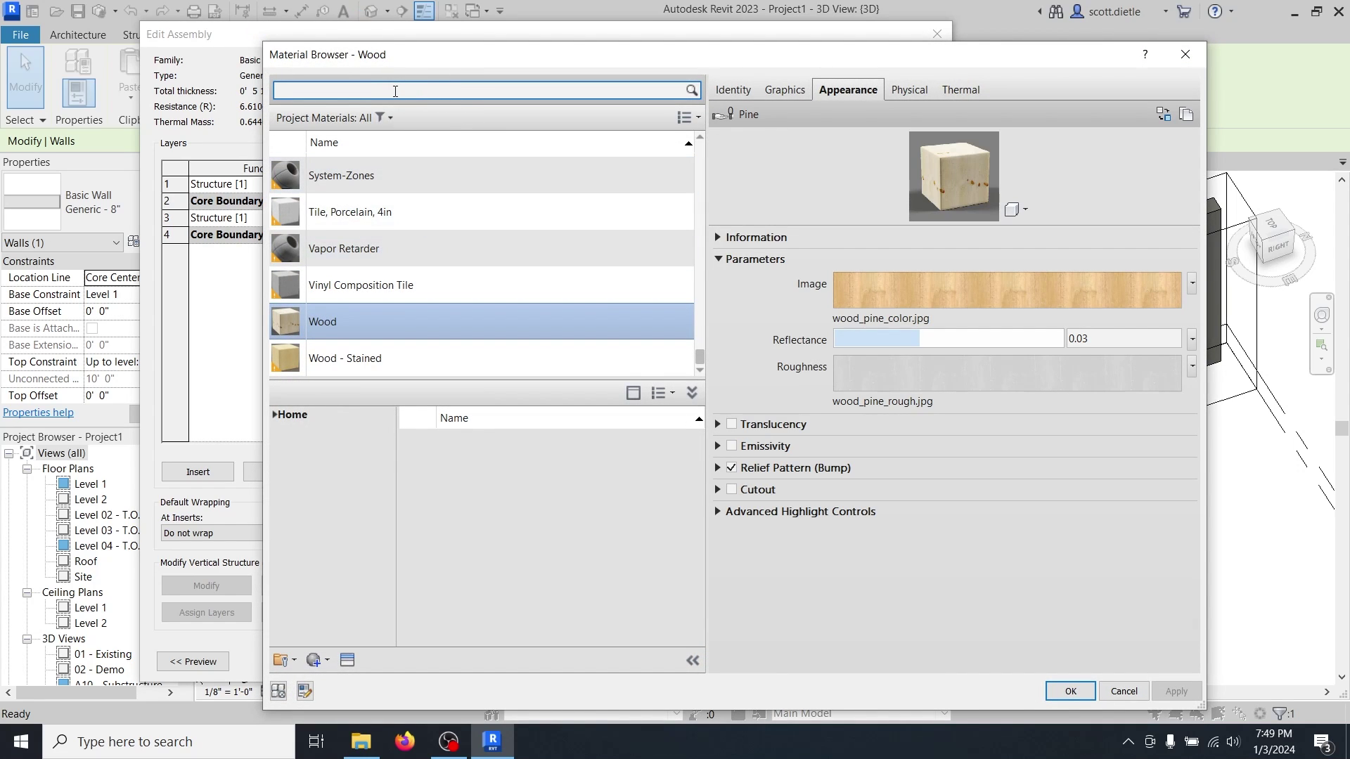
left_click(399, 90)
type("plywood")
left_click(433, 186)
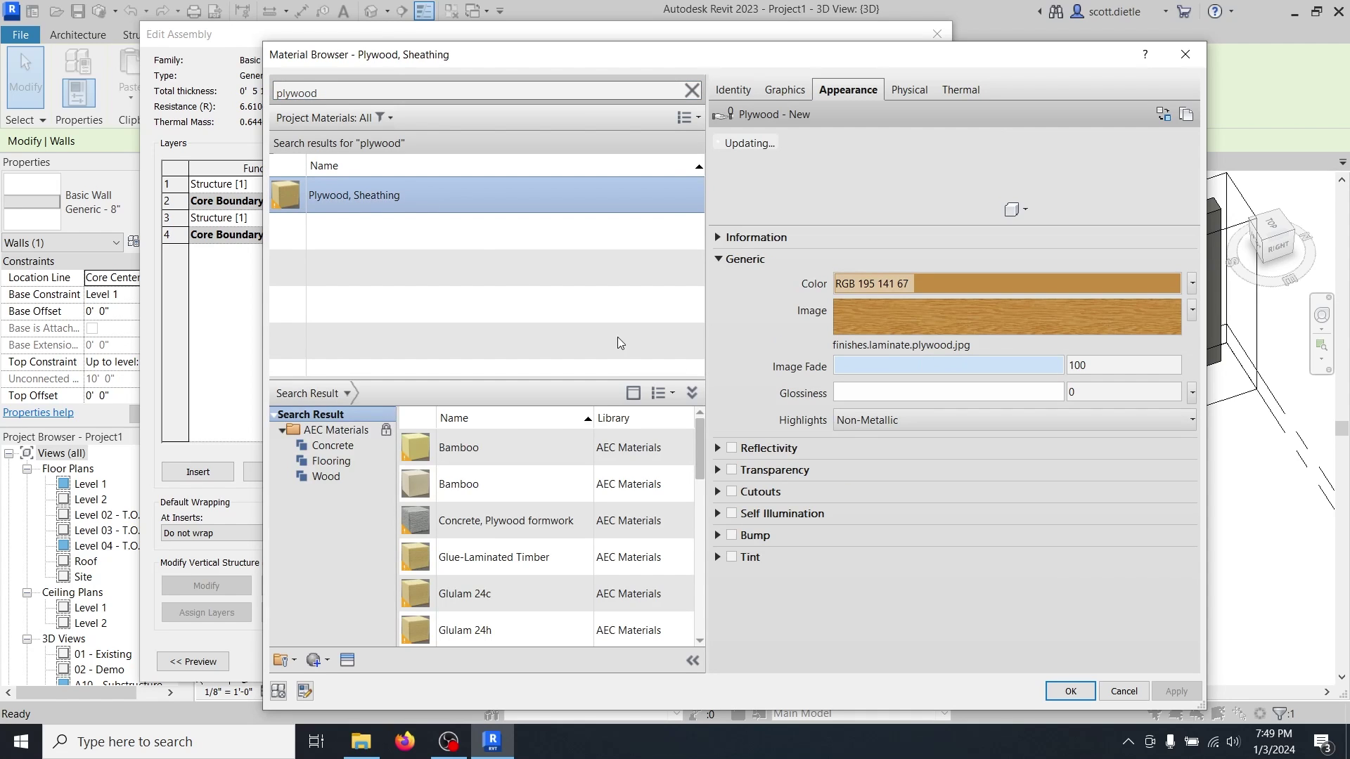
left_click(1078, 682)
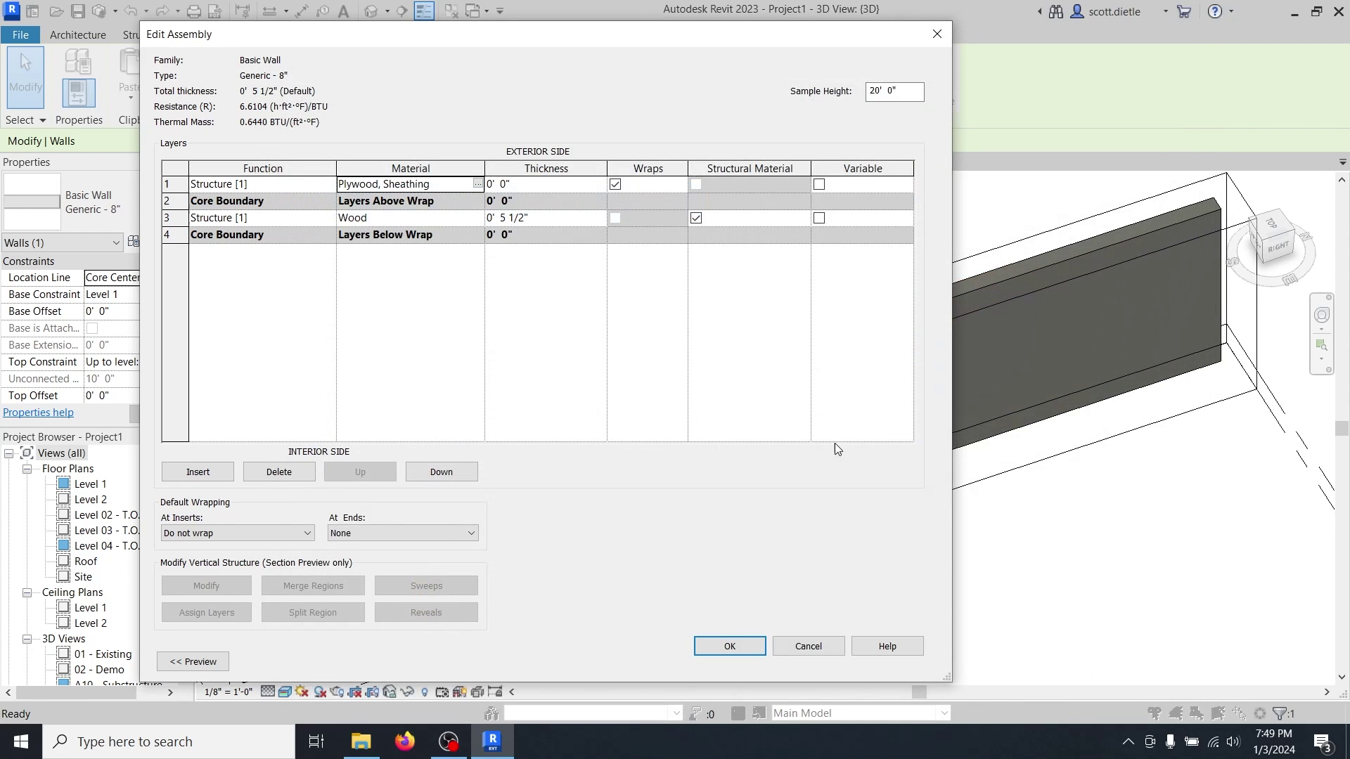
left_click(534, 190)
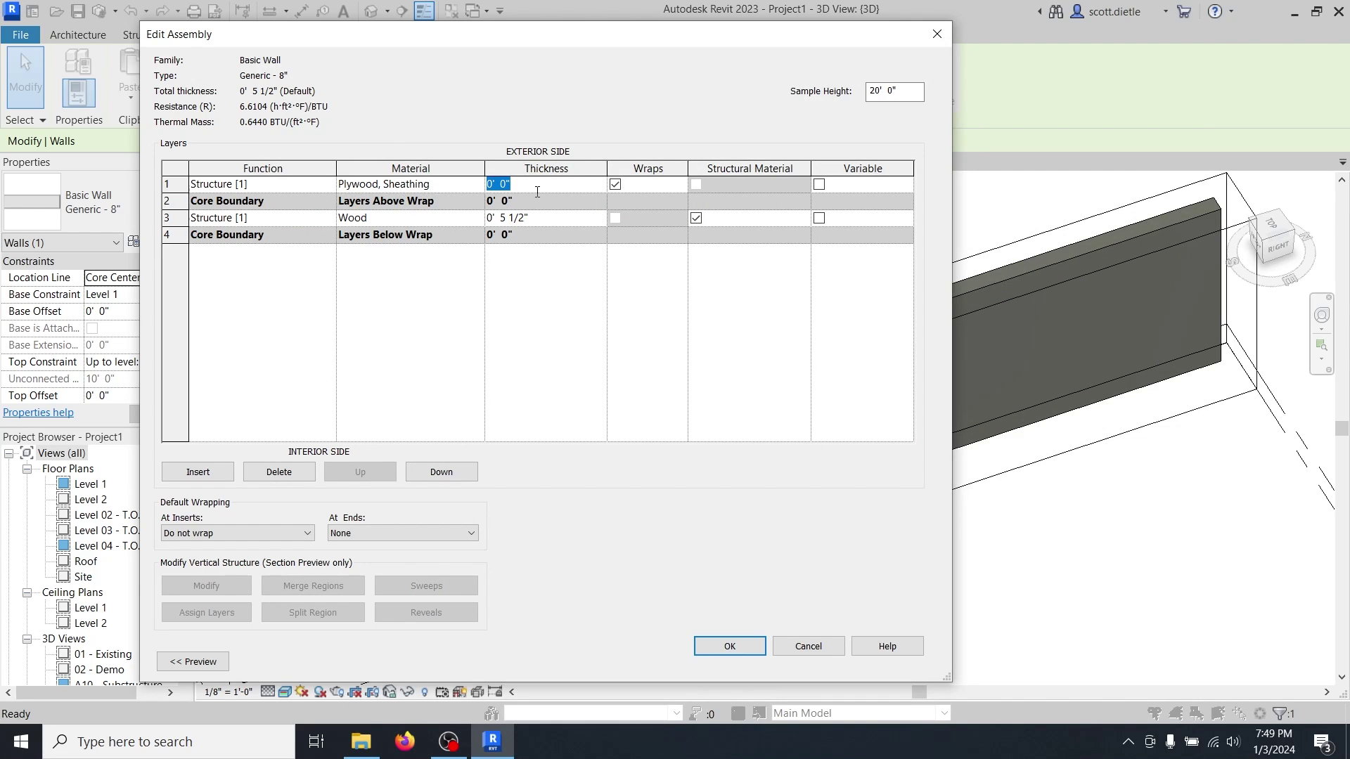
type("1/2\"")
key("Tab")
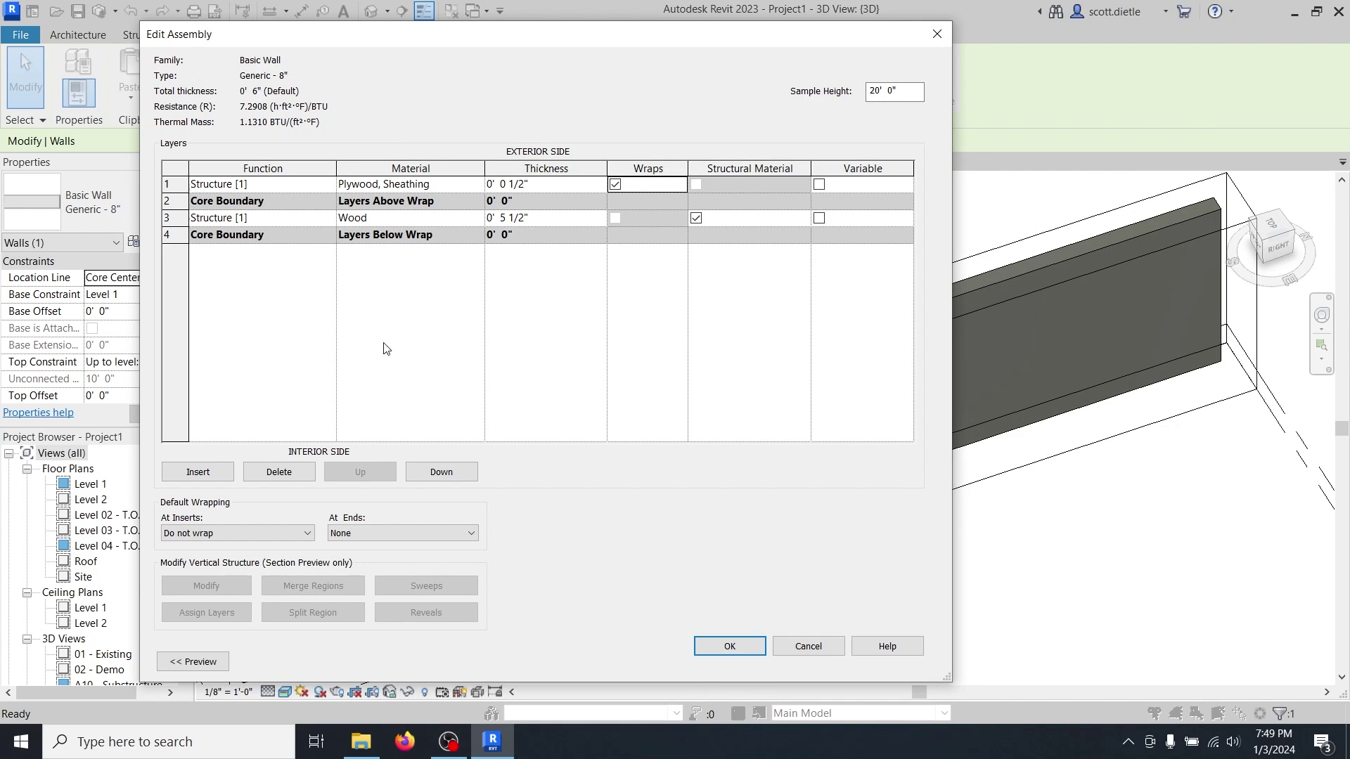
left_click(199, 476)
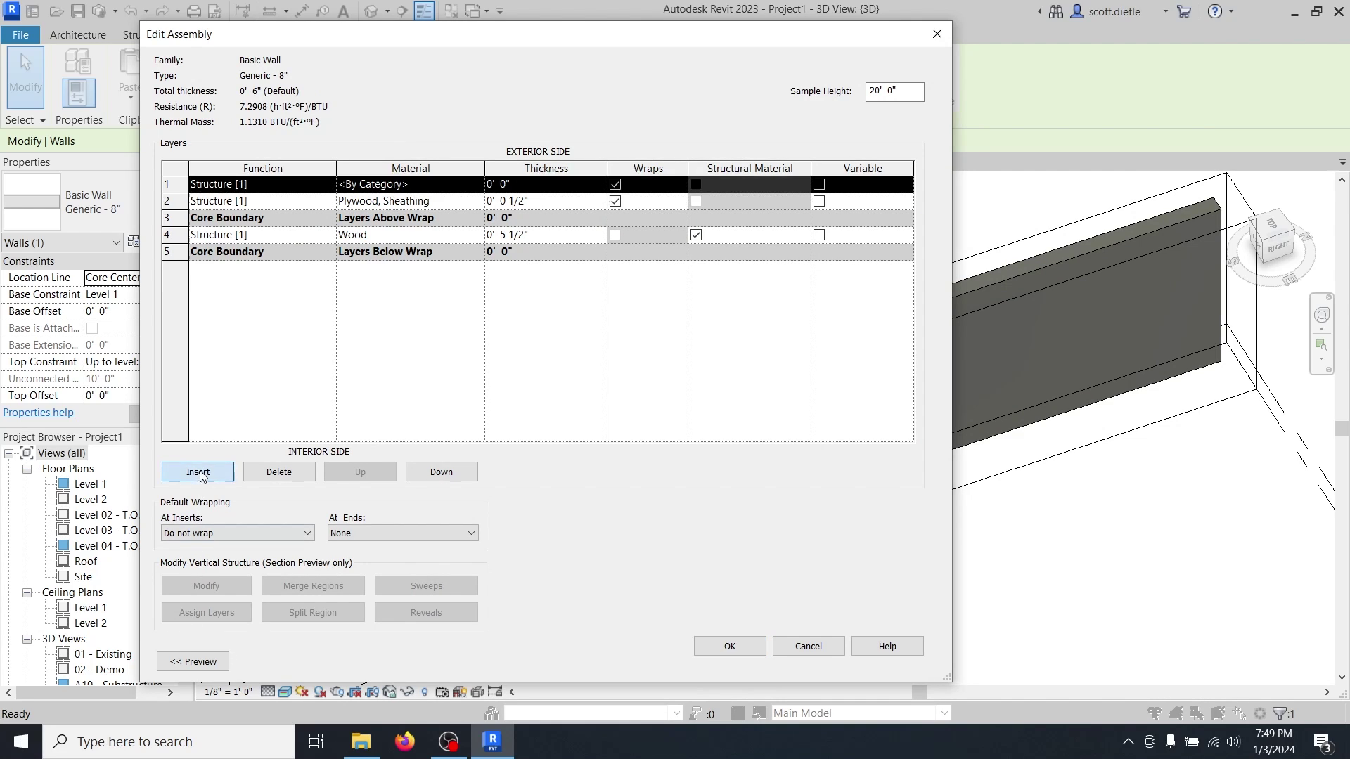
Make the new interior layer a Finish 2 [5] of 1/2" Gypsum Wall Board.
left_click(434, 470)
left_click(435, 471)
left_click(435, 471)
left_click(434, 471)
left_click(329, 252)
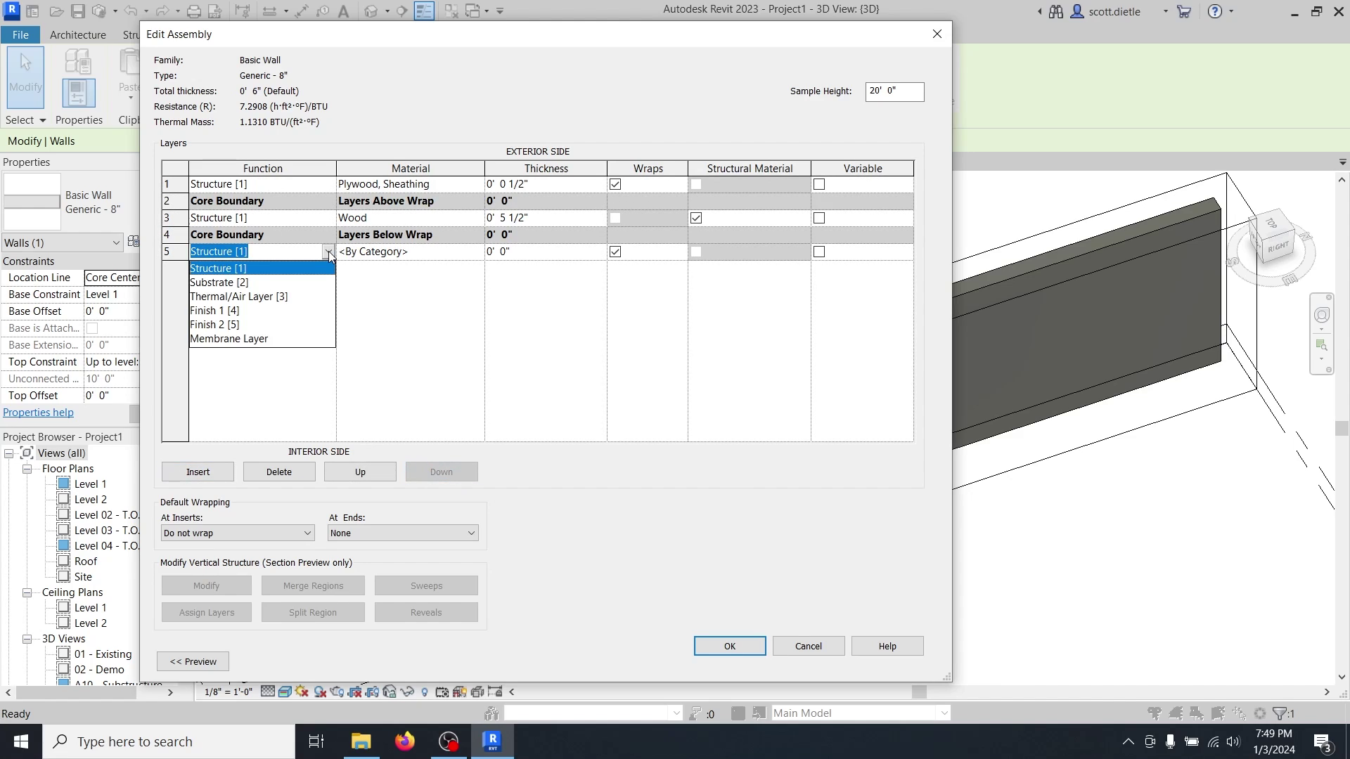
left_click(234, 327)
left_click(472, 252)
left_click(478, 251)
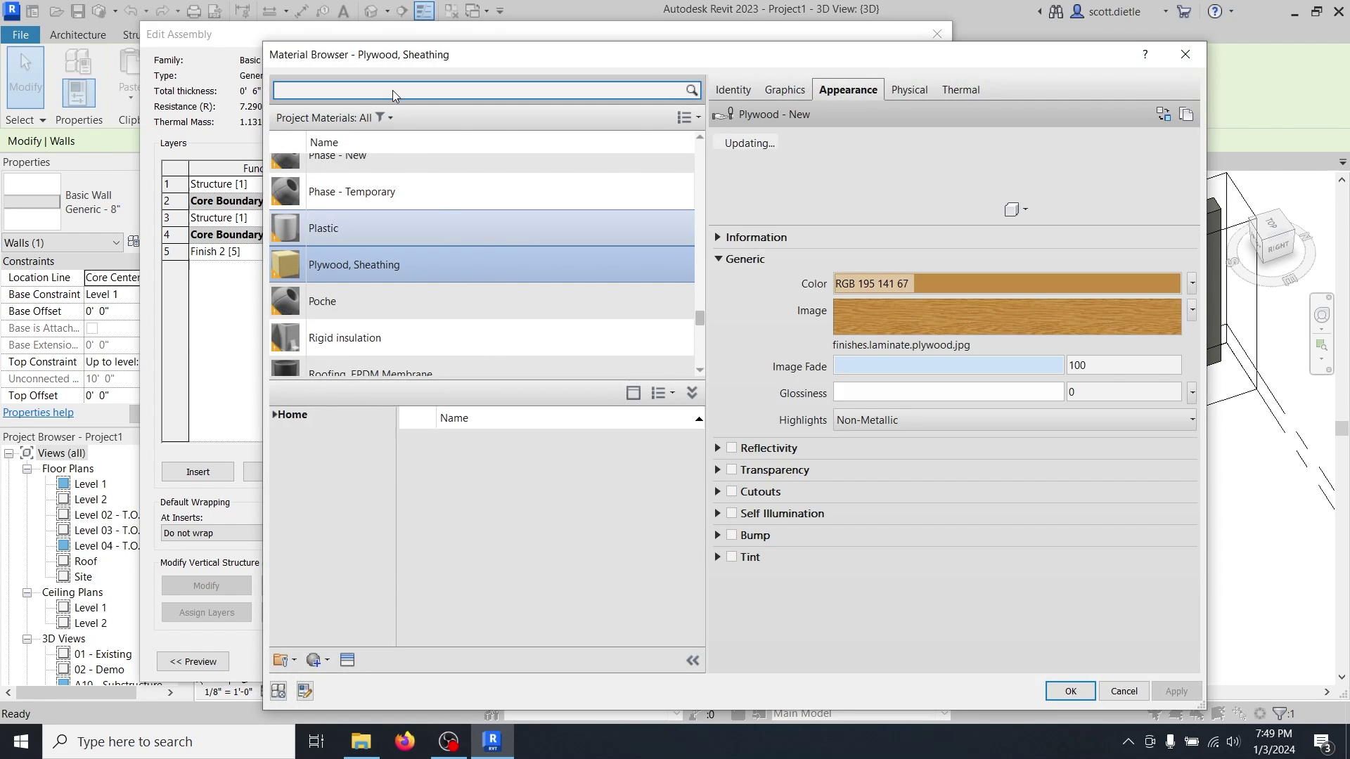
type("gyp")
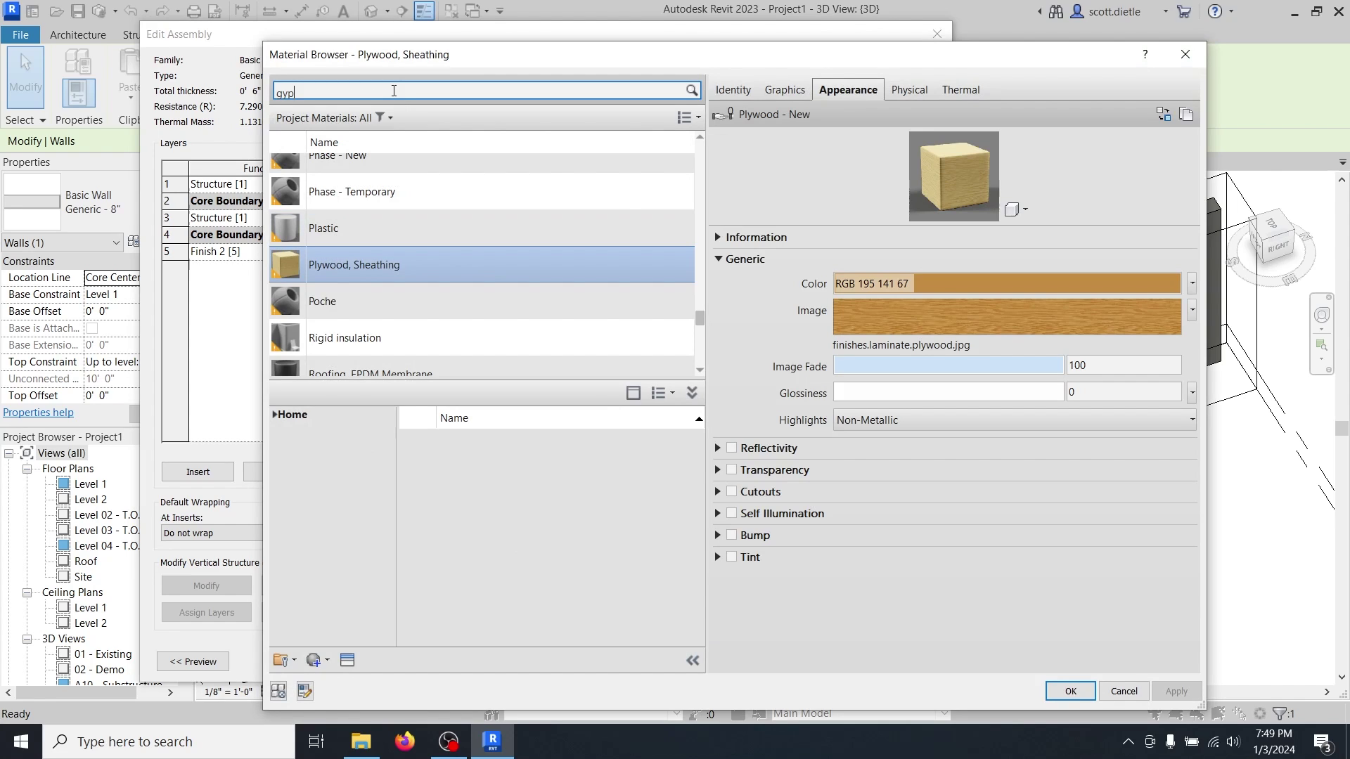
left_click(394, 200)
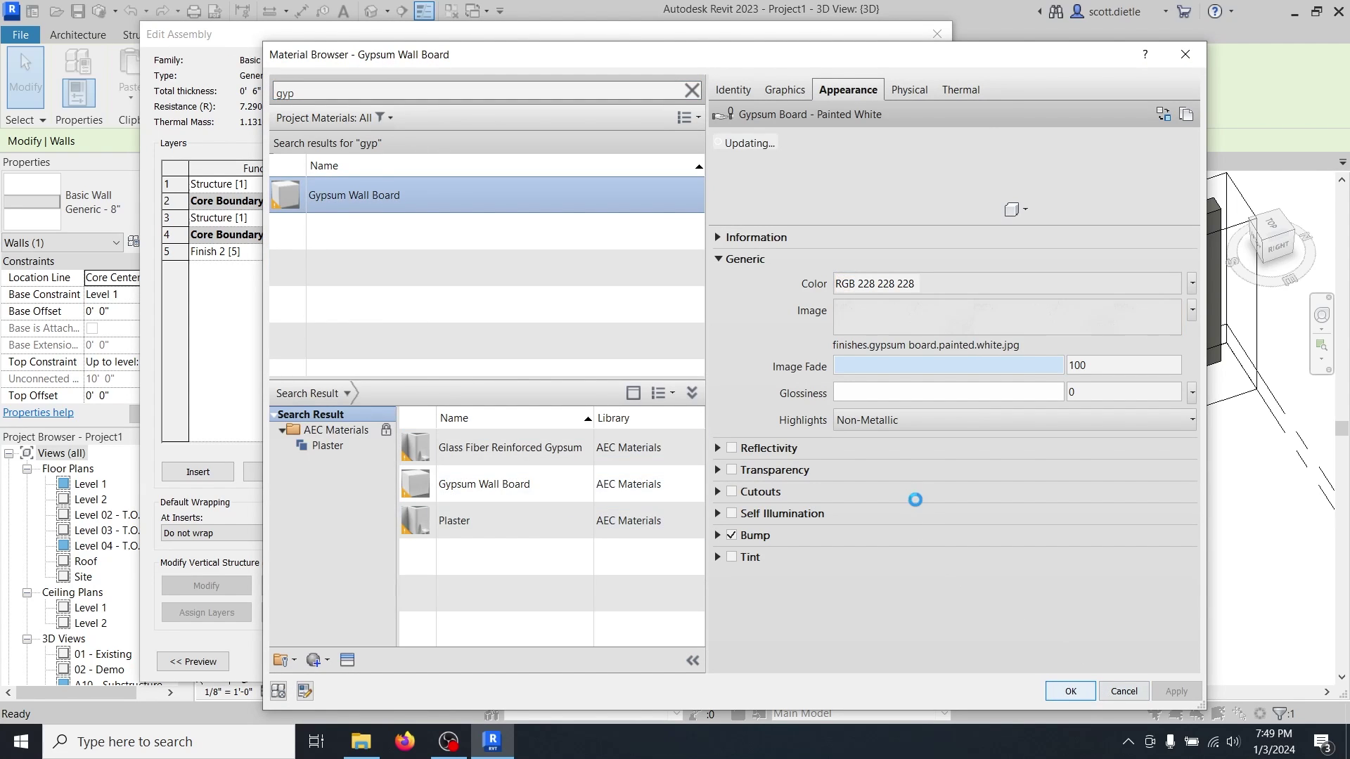
key("Return")
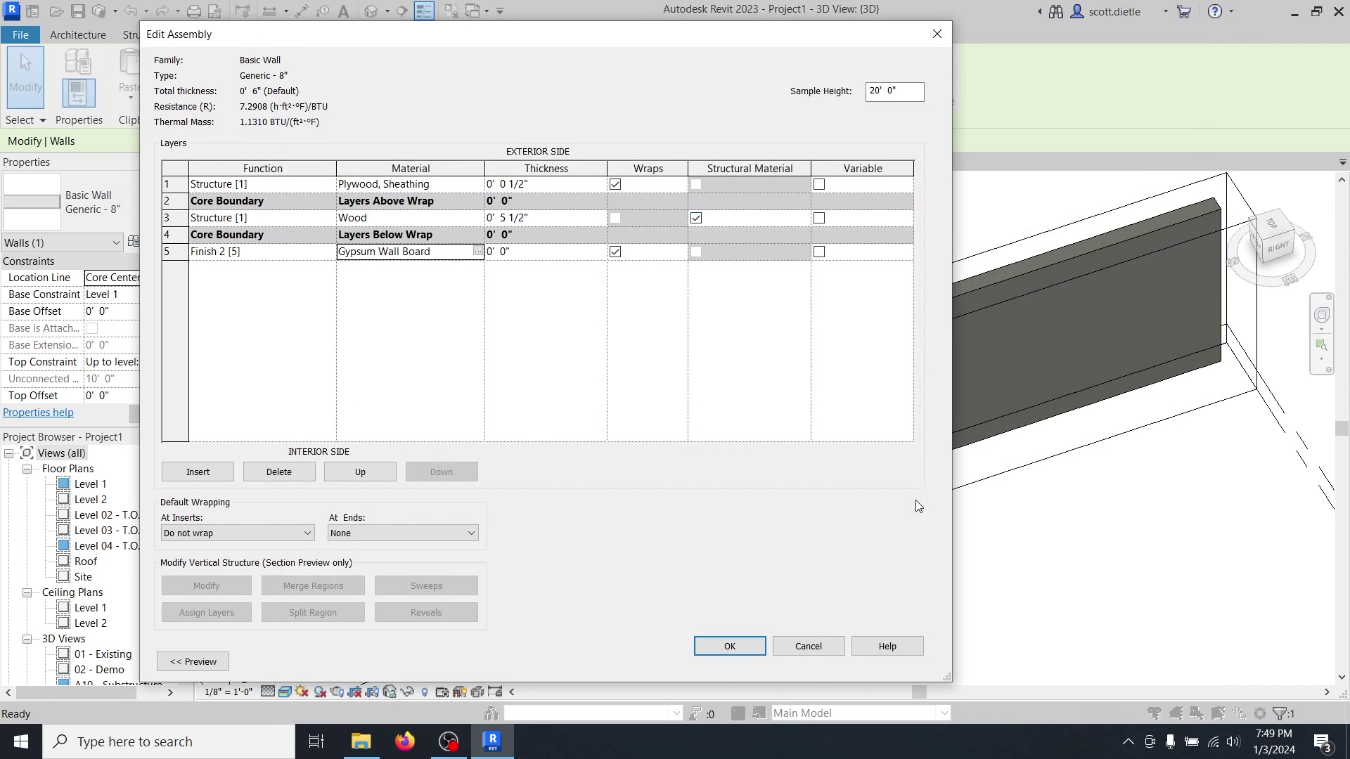
left_click(574, 251)
type("1/2")
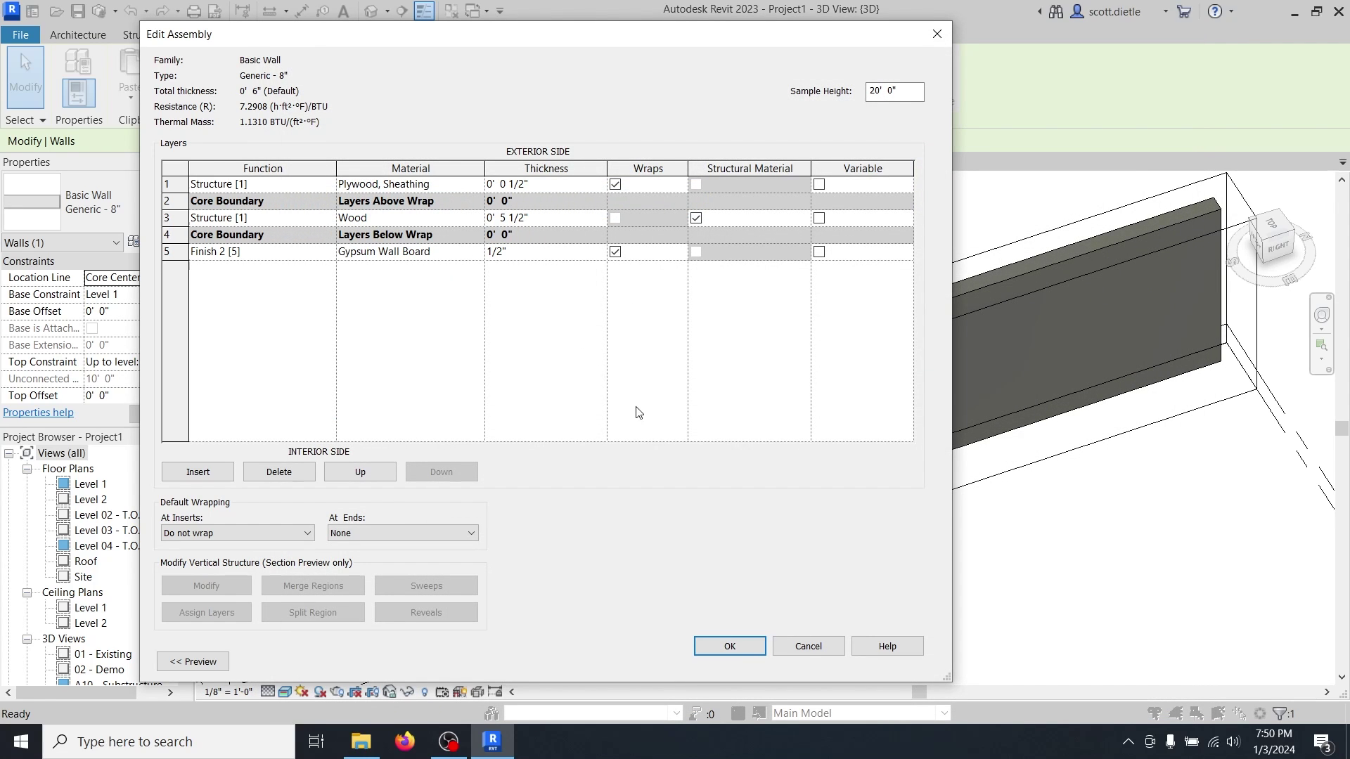
left_click(736, 653)
Accept the layers and rename the wall type 'EXT 2x6 Wood Studs, 1/2" Ply, 1/2" GWB'.
left_click(736, 655)
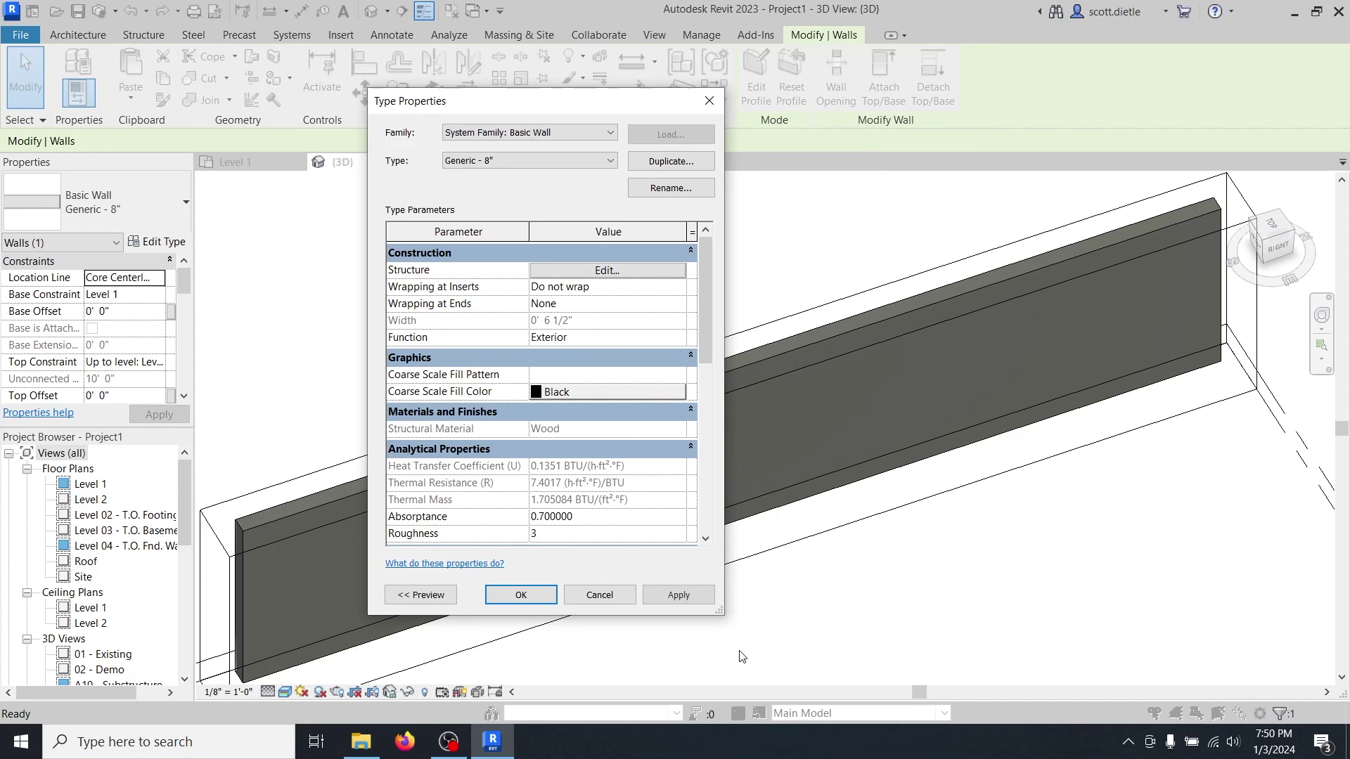
left_click_drag(719, 611, 983, 718)
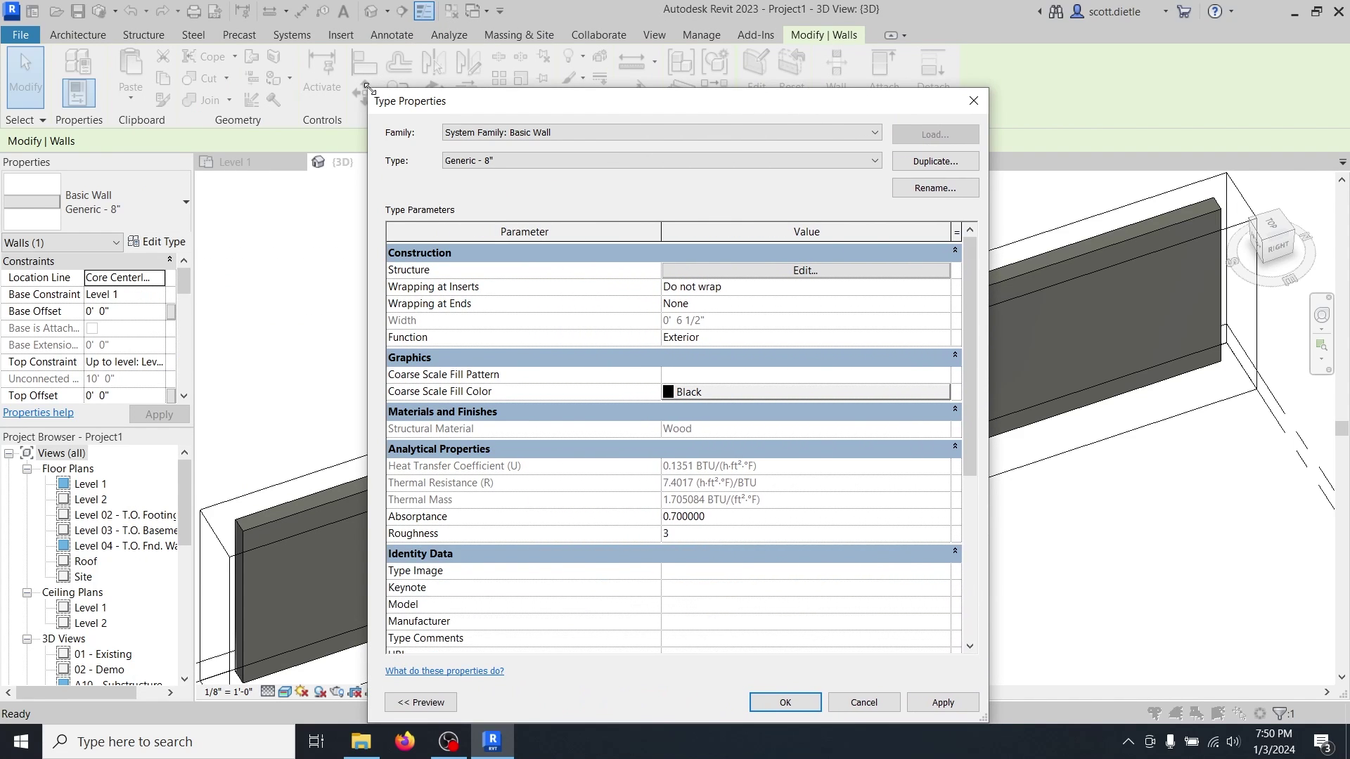
left_click_drag(368, 89, 272, 24)
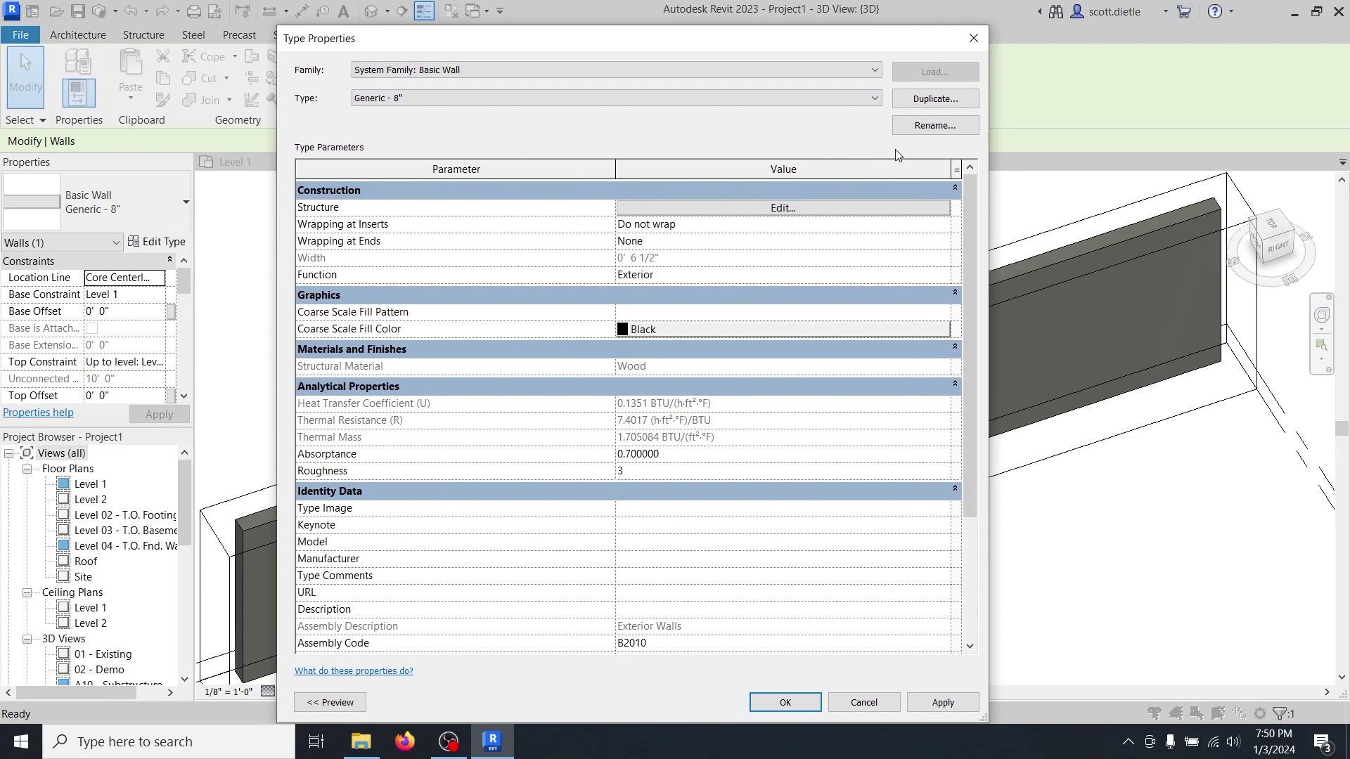
left_click(926, 128)
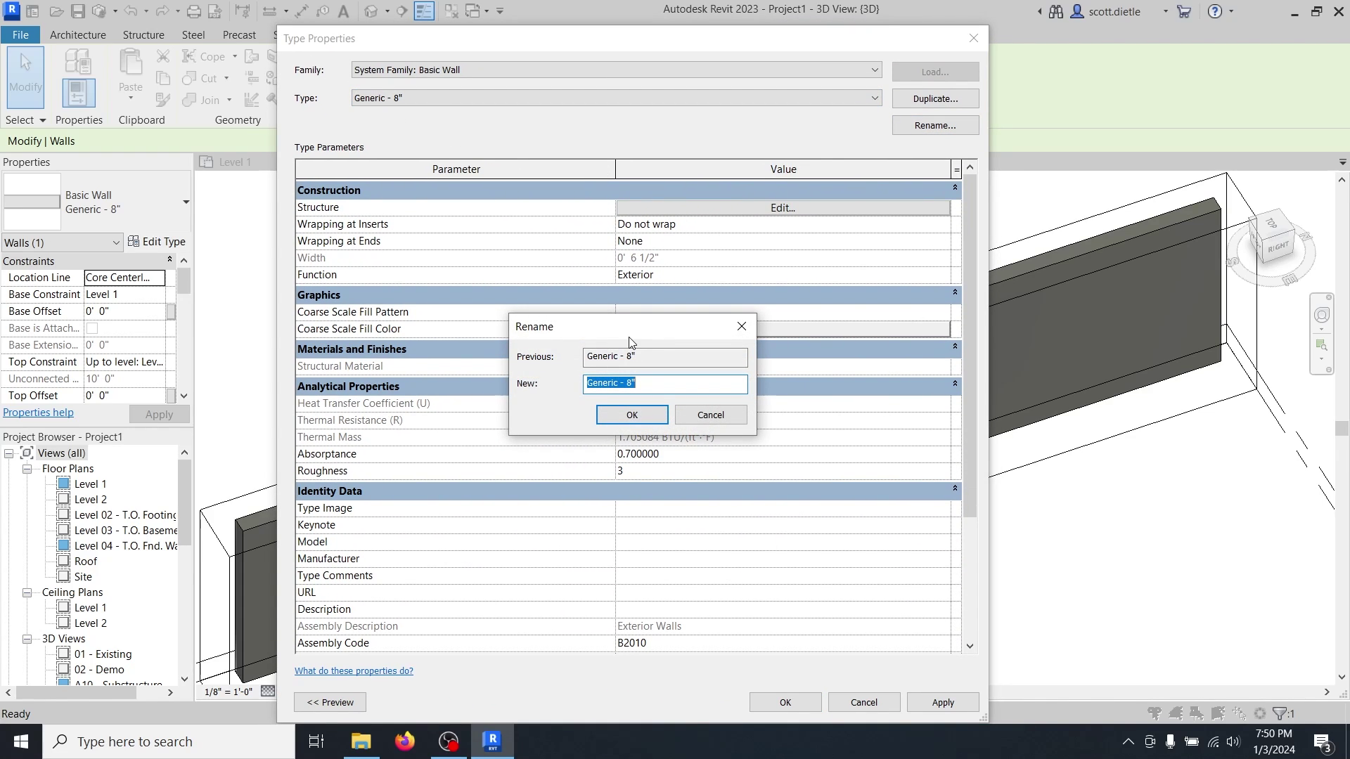
type("EXT 2x6 Wood Studs, 1/2\" Ply, 1")
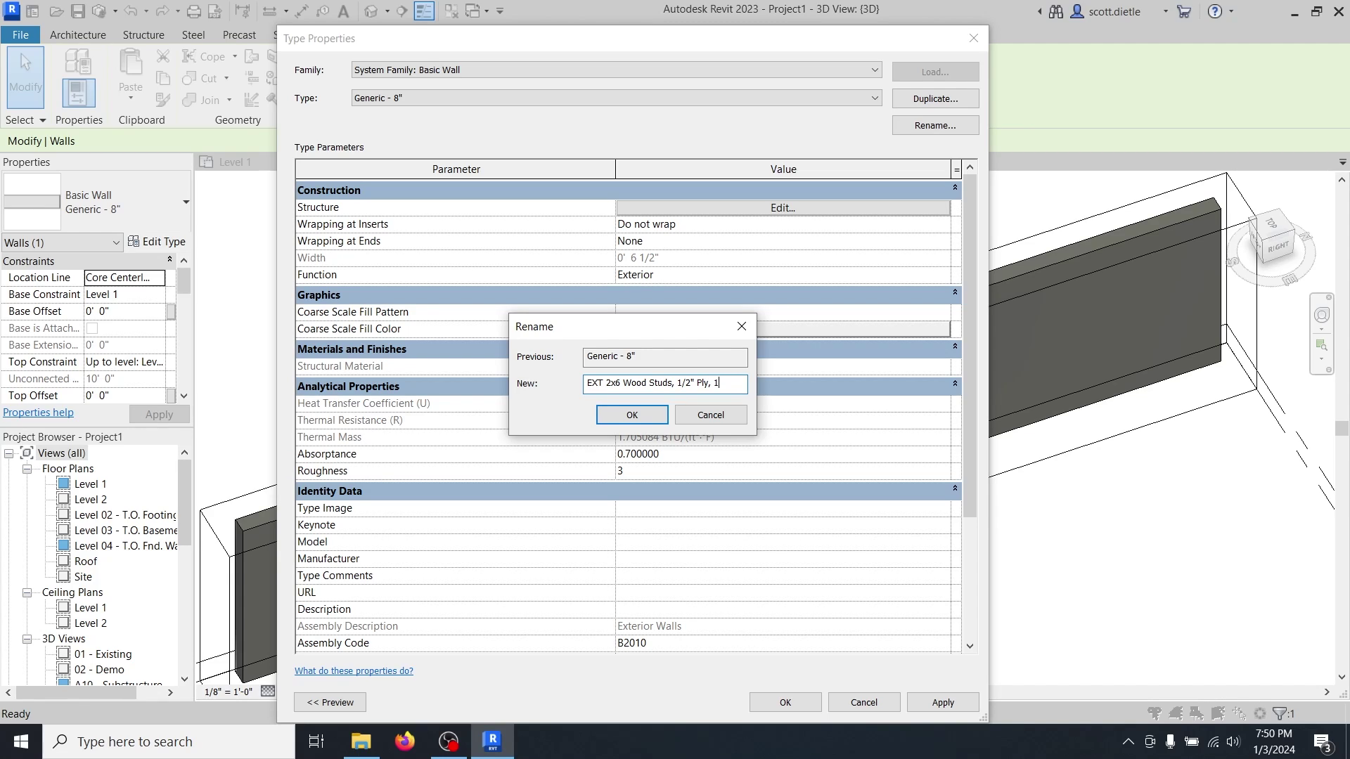
type("WB")
key("Return")
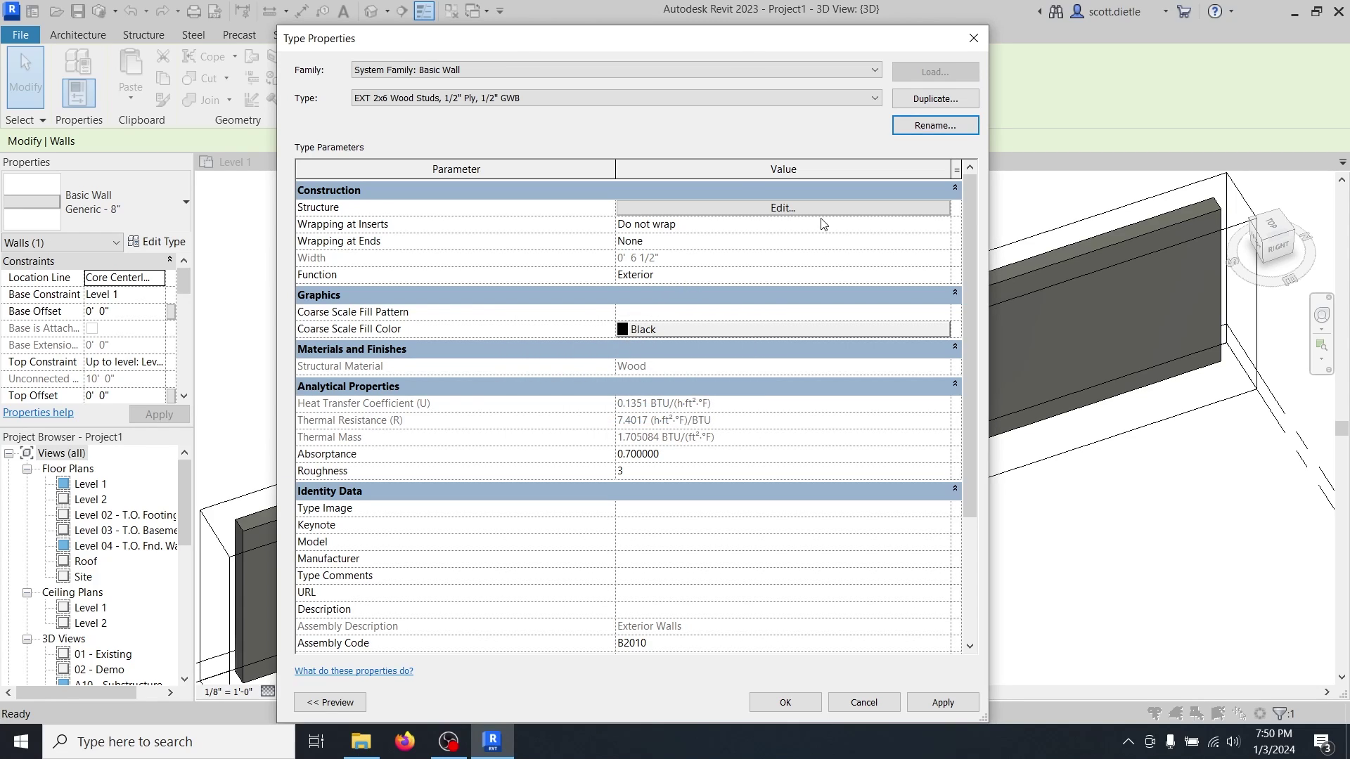
left_click(417, 99)
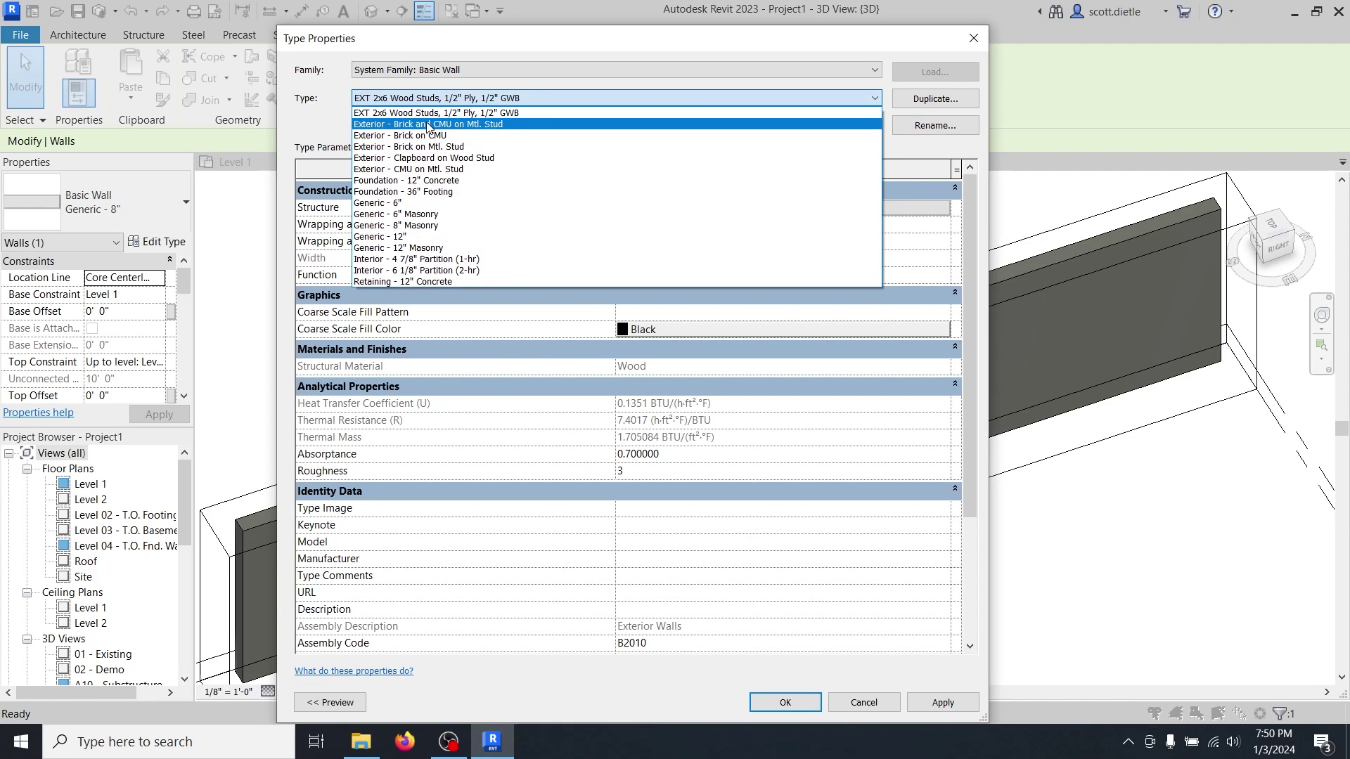
left_click(429, 113)
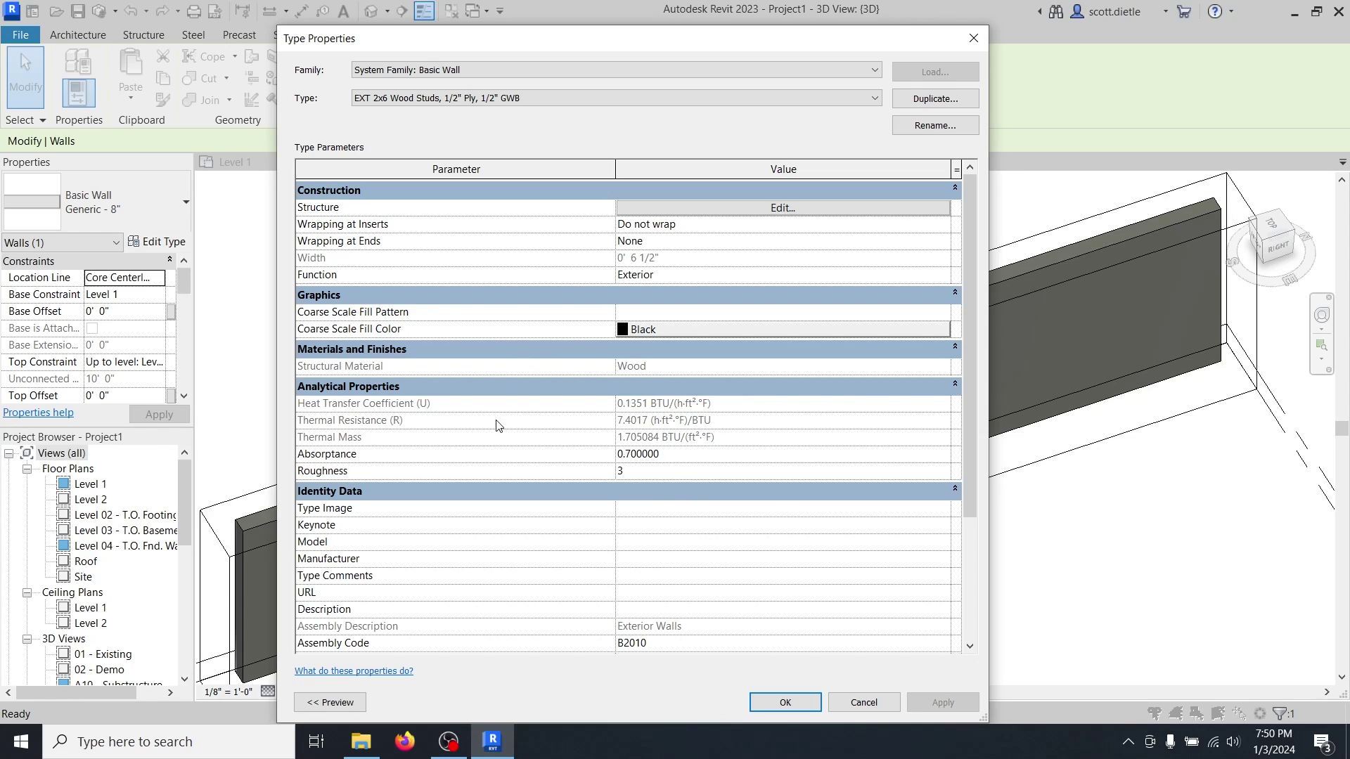
Apply the type properties and shift the section box's left end face.
left_click(804, 700)
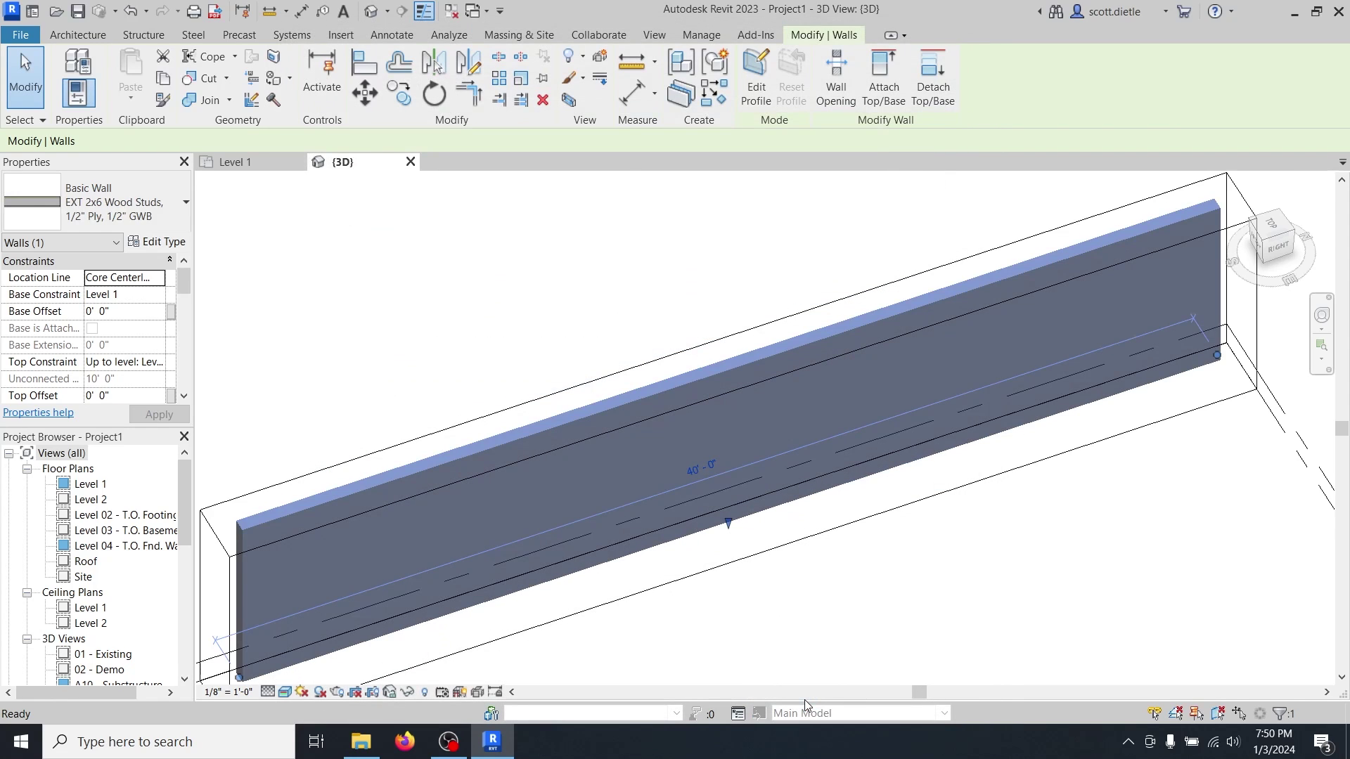
left_click(1125, 473)
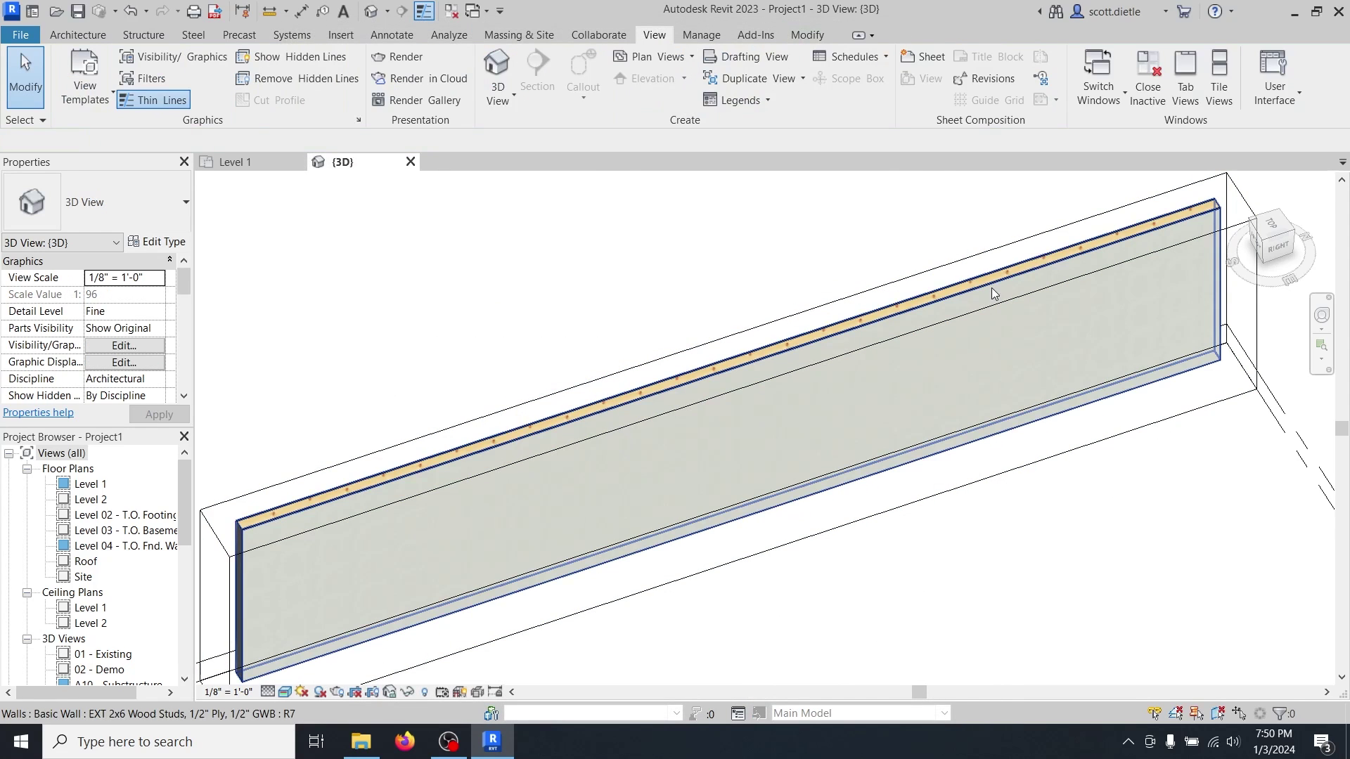
left_click(521, 483)
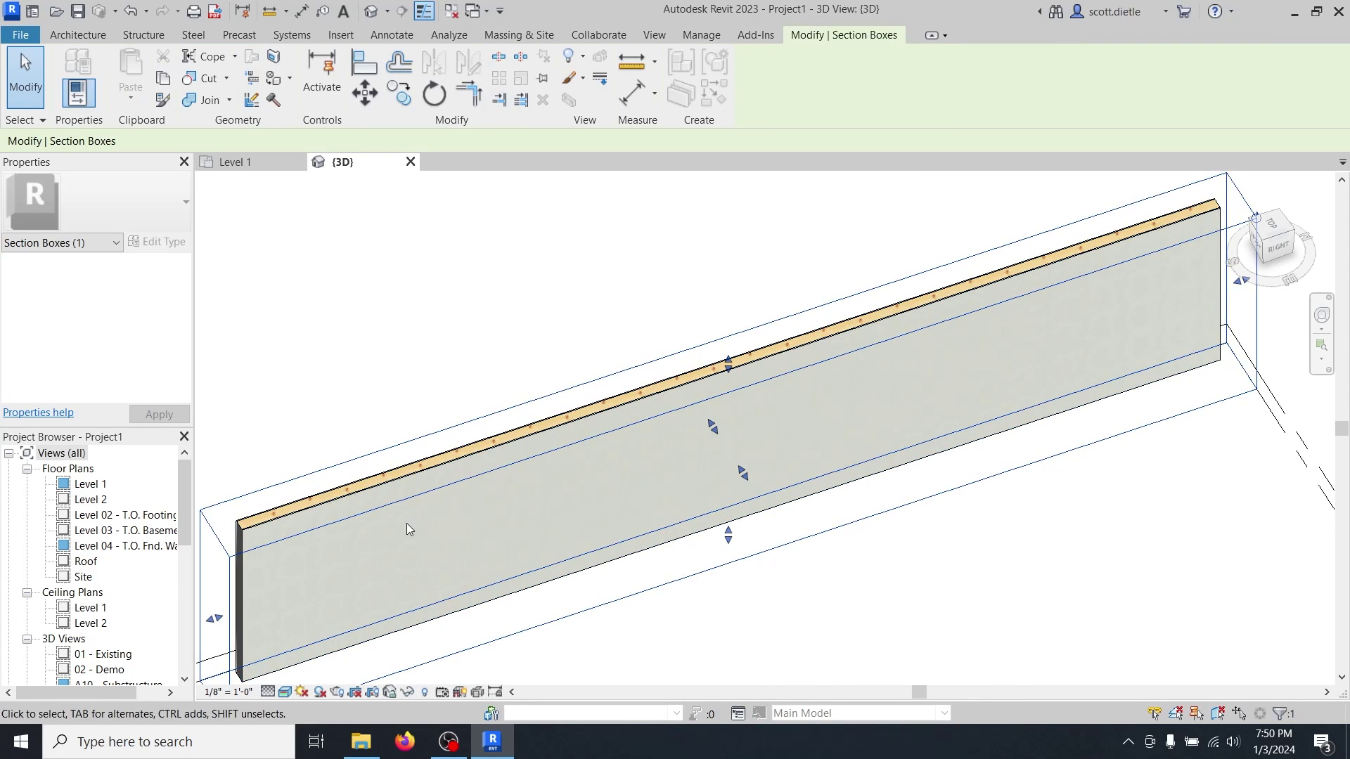
left_click_drag(217, 618, 333, 571)
scroll(367, 510, "up", 8)
scroll(394, 518, "down", 5)
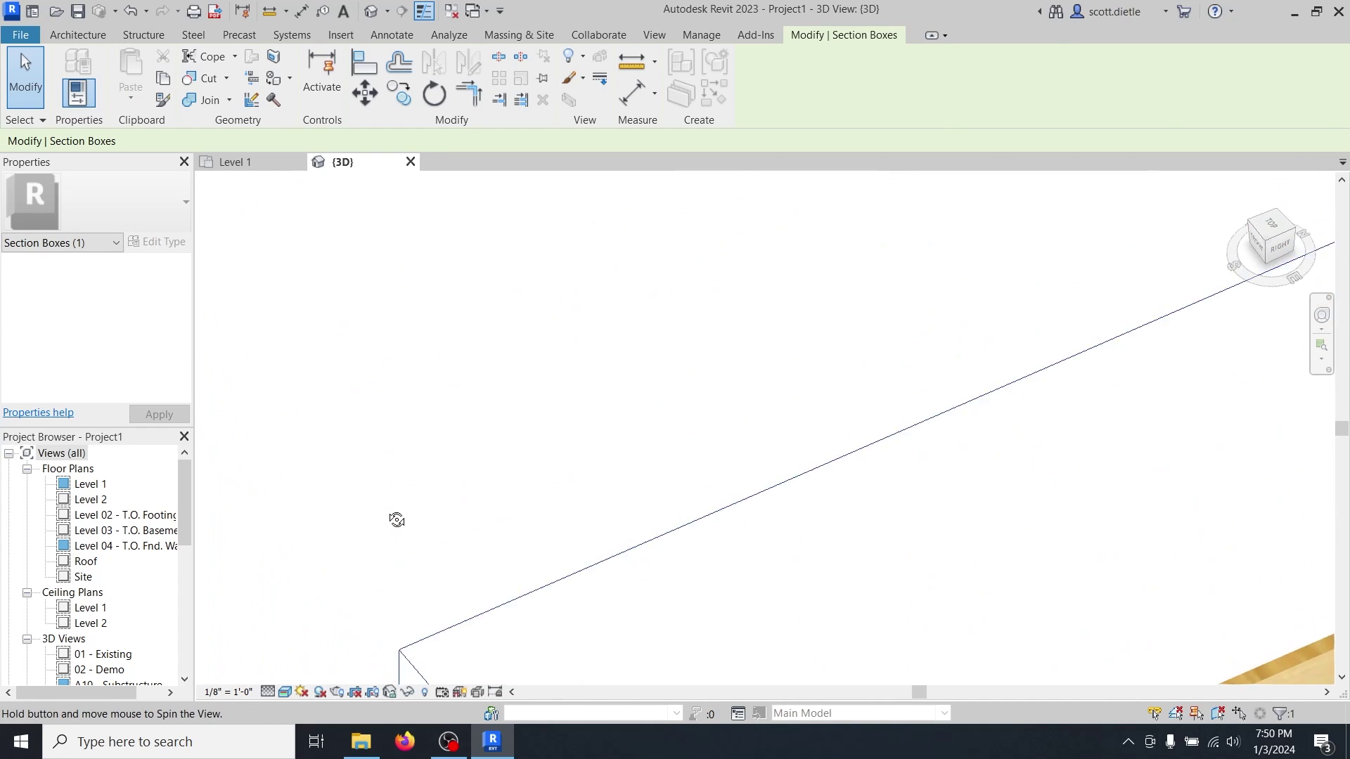
scroll(391, 512, "up", 6)
middle_click_drag(391, 512, 312, 274)
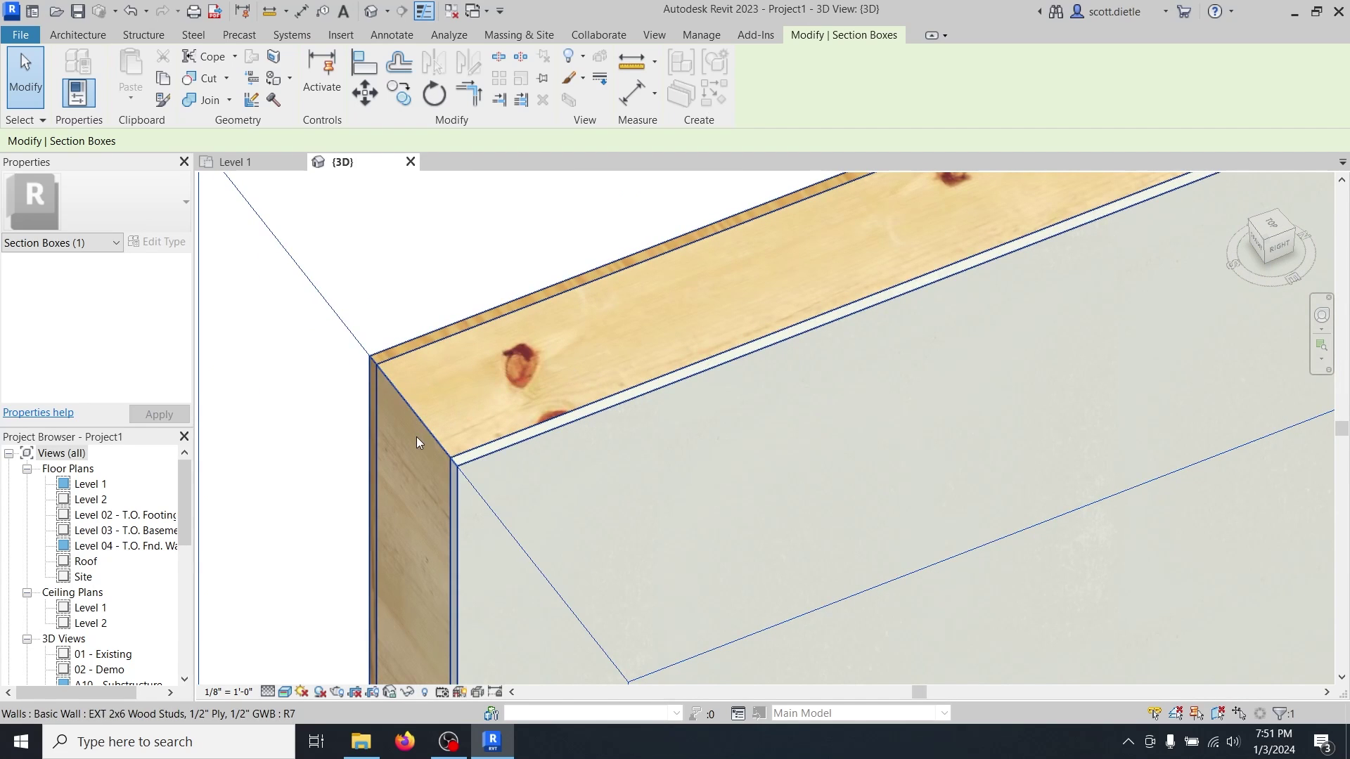
Stretch the section box toward the front, leaving open space before the wood stud wall.
left_click(534, 432)
left_click(432, 270)
scroll(541, 321, "down", 5)
scroll(529, 360, "down", 6)
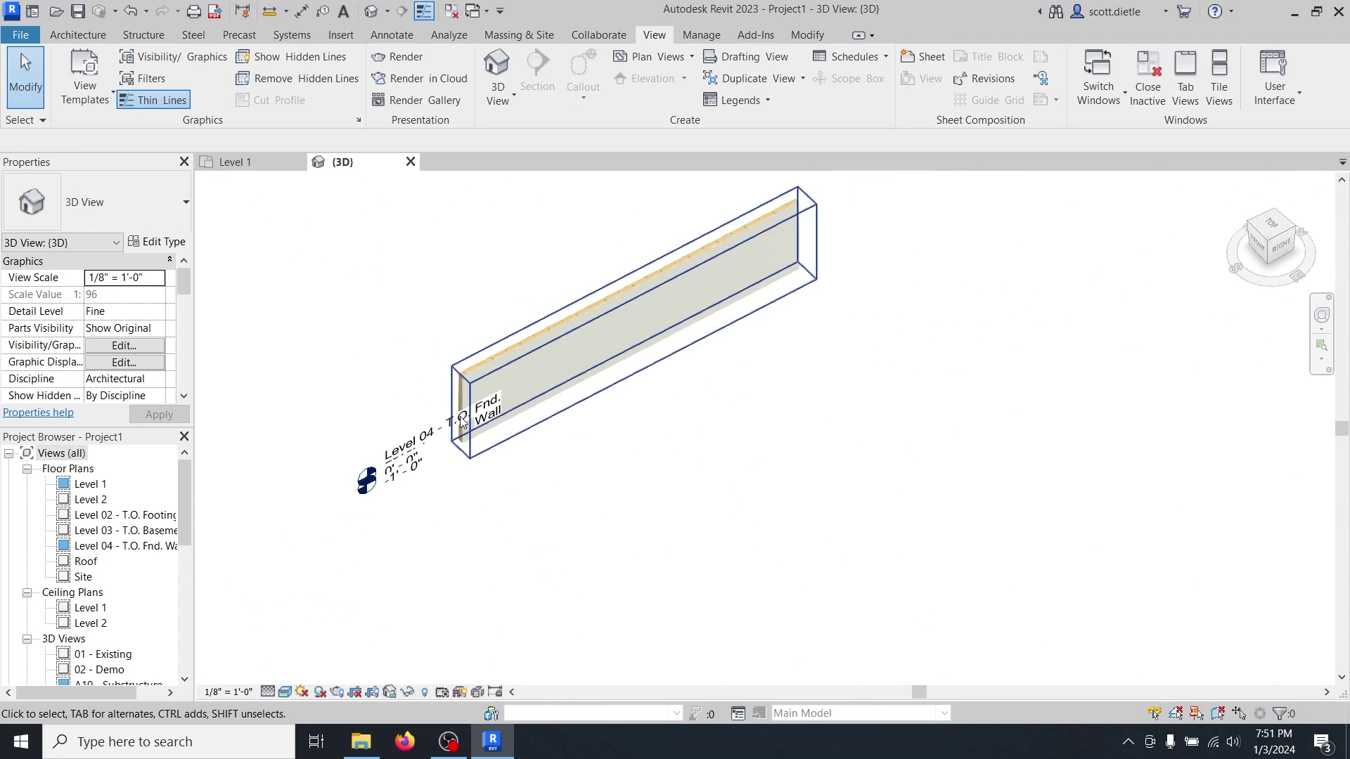
scroll(495, 432, "up", 5)
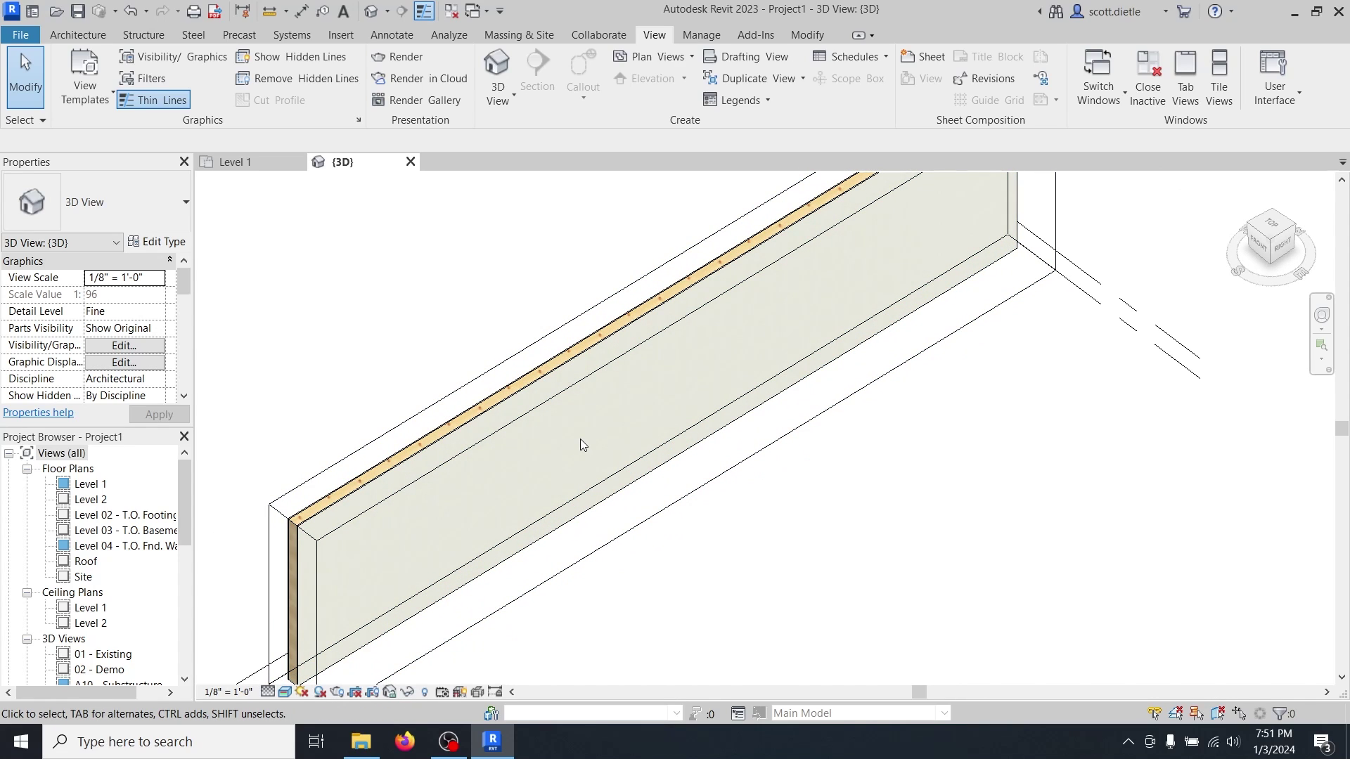
left_click(647, 400)
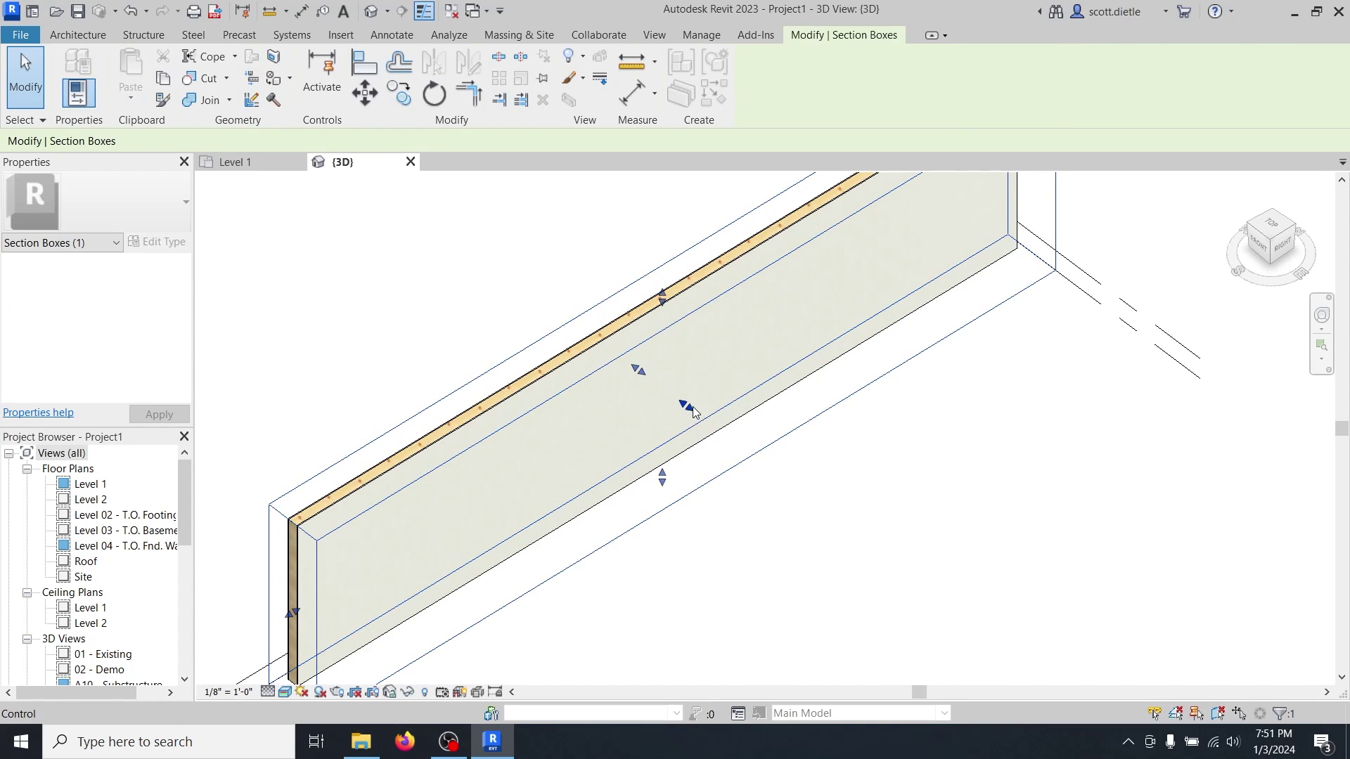
left_click_drag(692, 412, 995, 637)
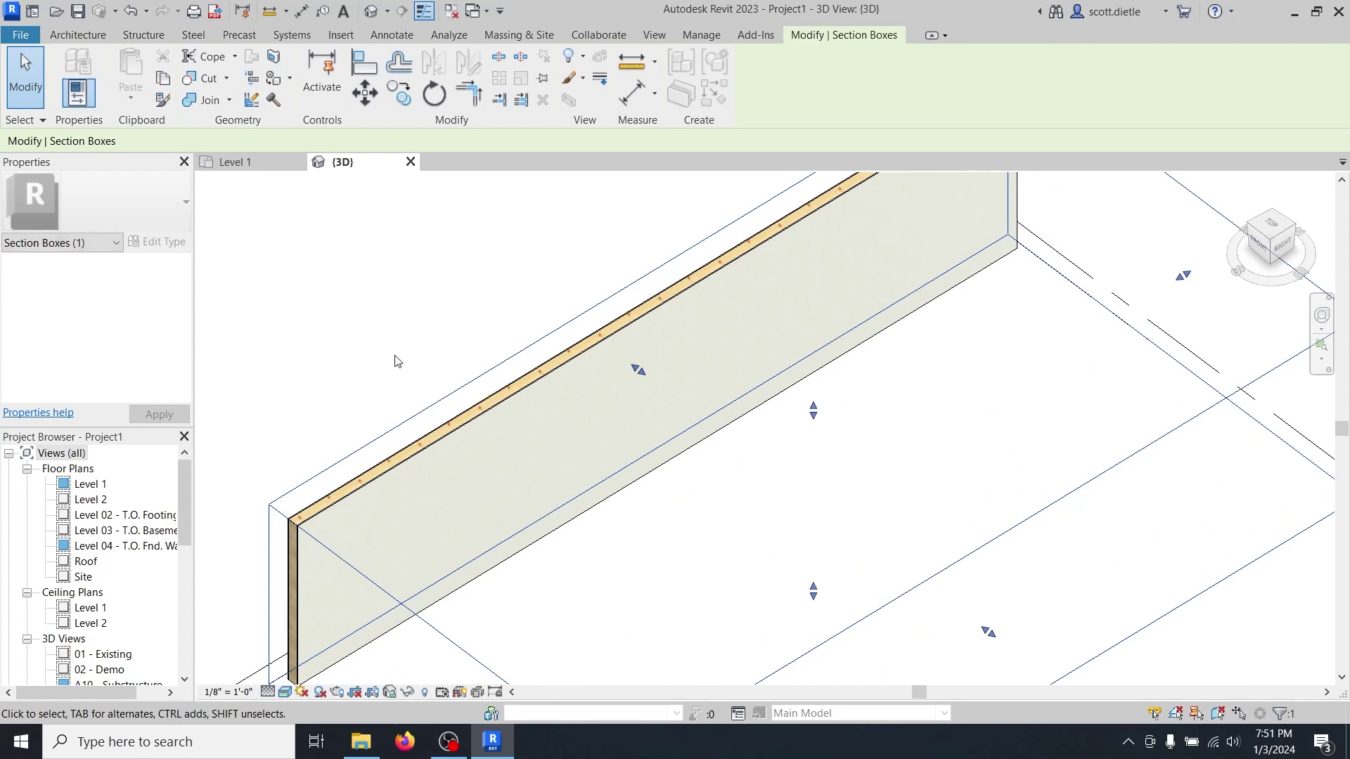
key("Escape")
Copy the wood stud wall 96" (8' 0") toward the front.
left_click(493, 406)
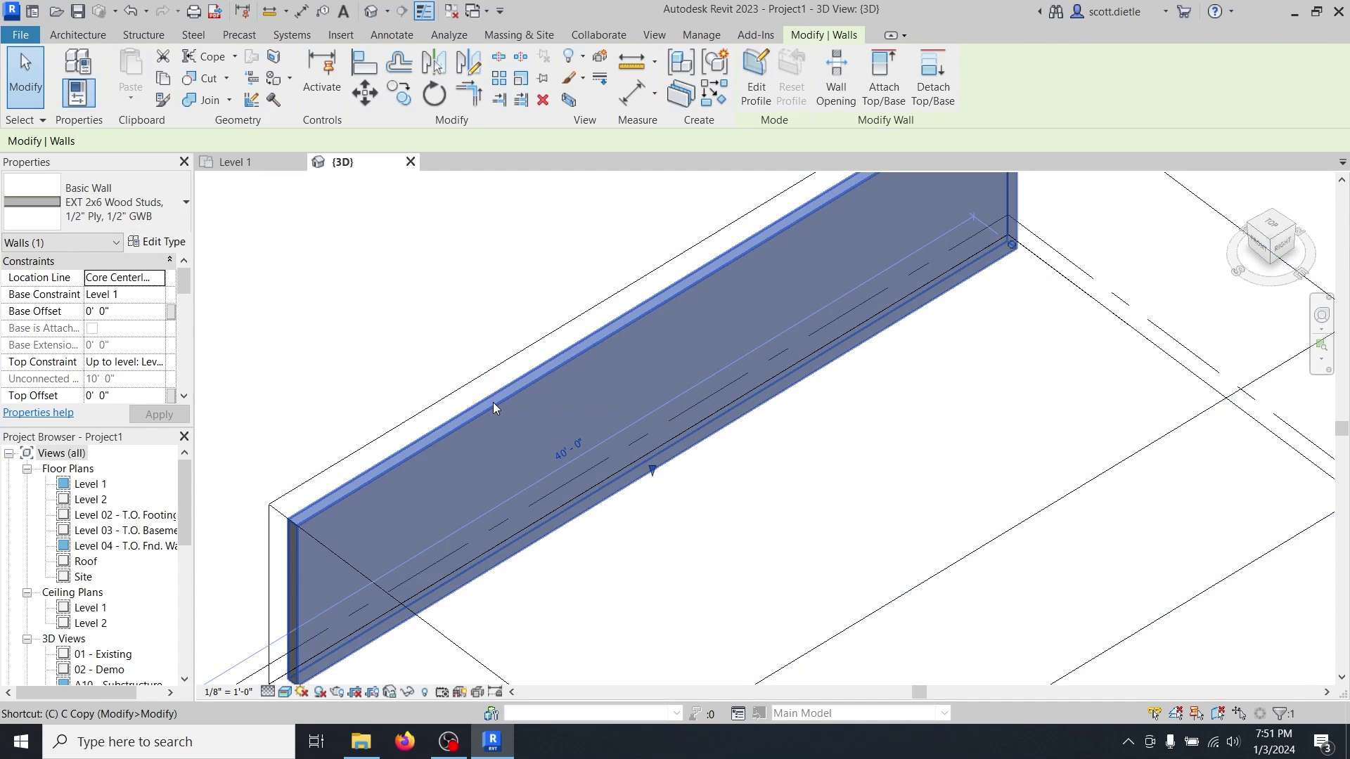
key("c")
left_click(656, 467)
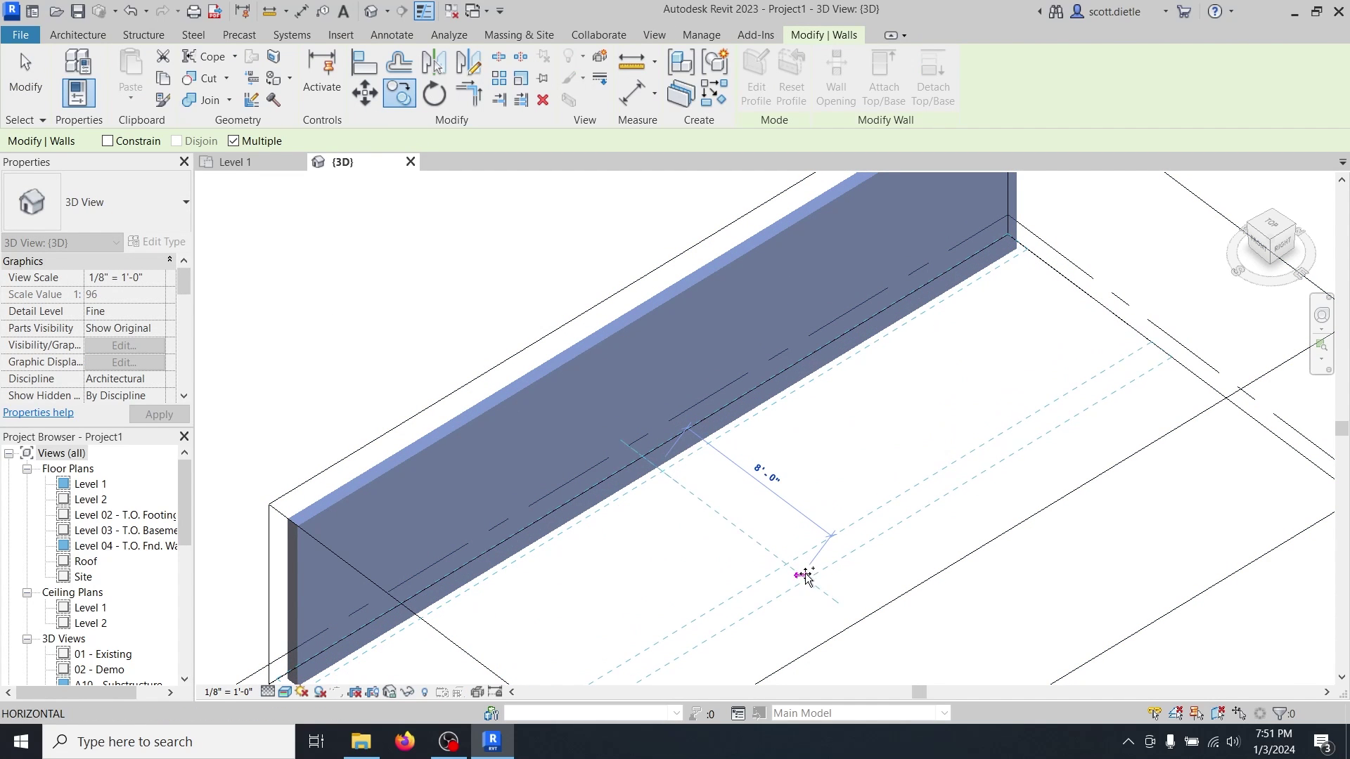
type("96")
key("Return")
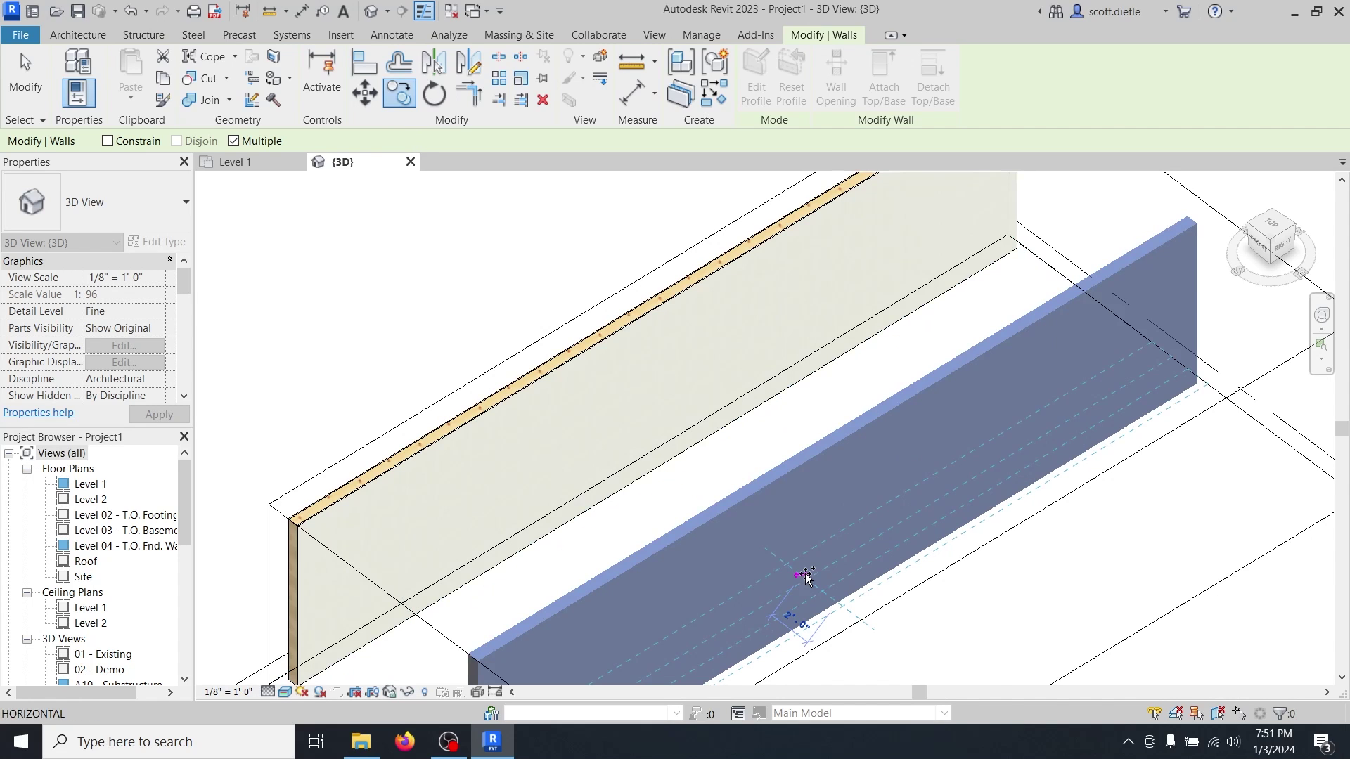
key("Escape")
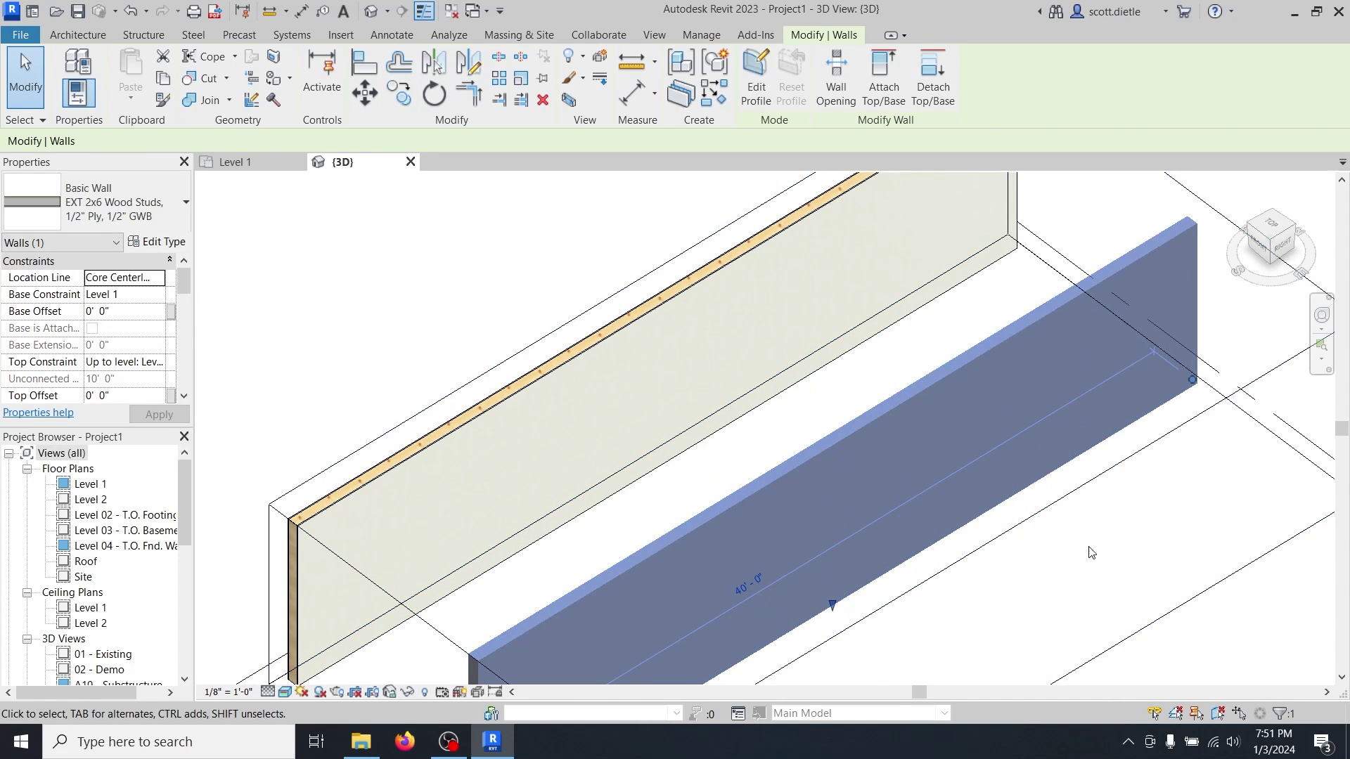
key("Escape")
Change the copied wall's type to Curtain Wall.
left_click(925, 390)
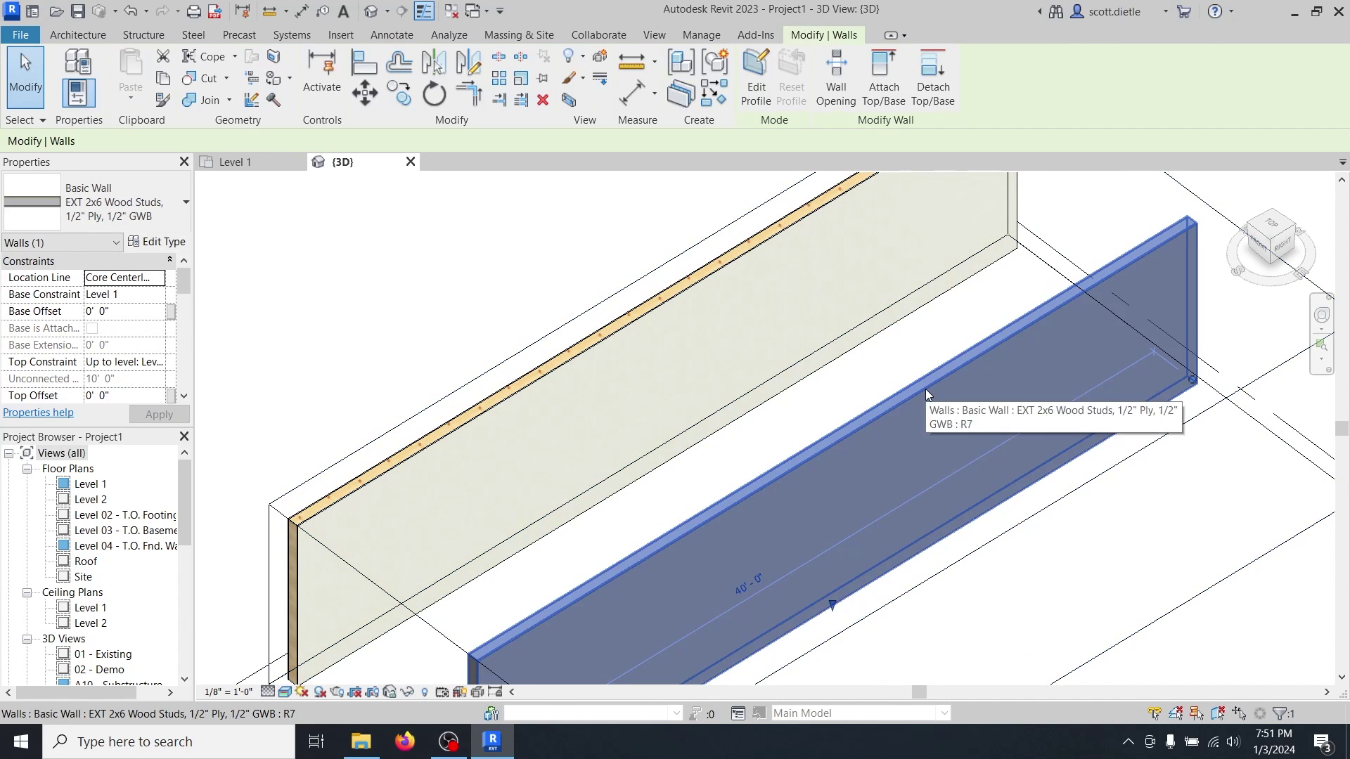
left_click(79, 202)
scroll(160, 423, "down", 5)
left_click(162, 499)
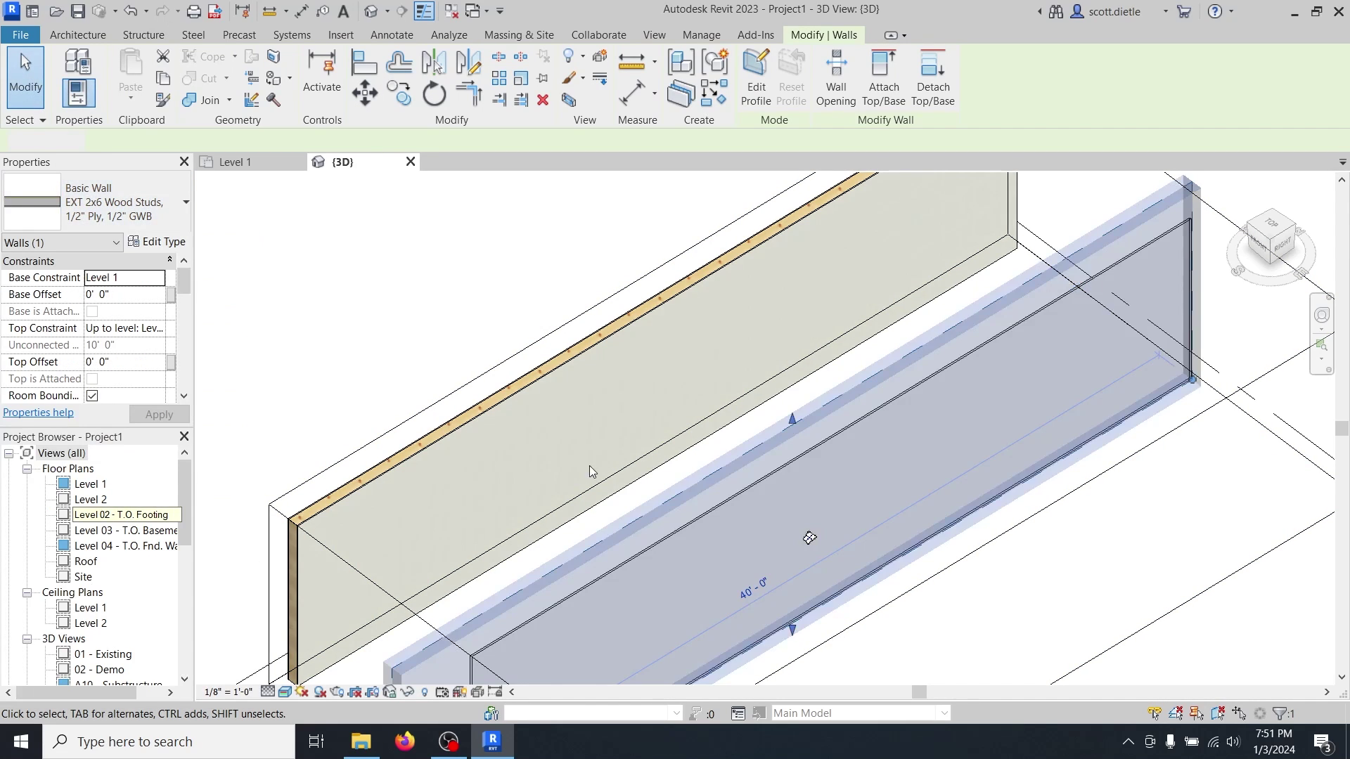
key("Escape")
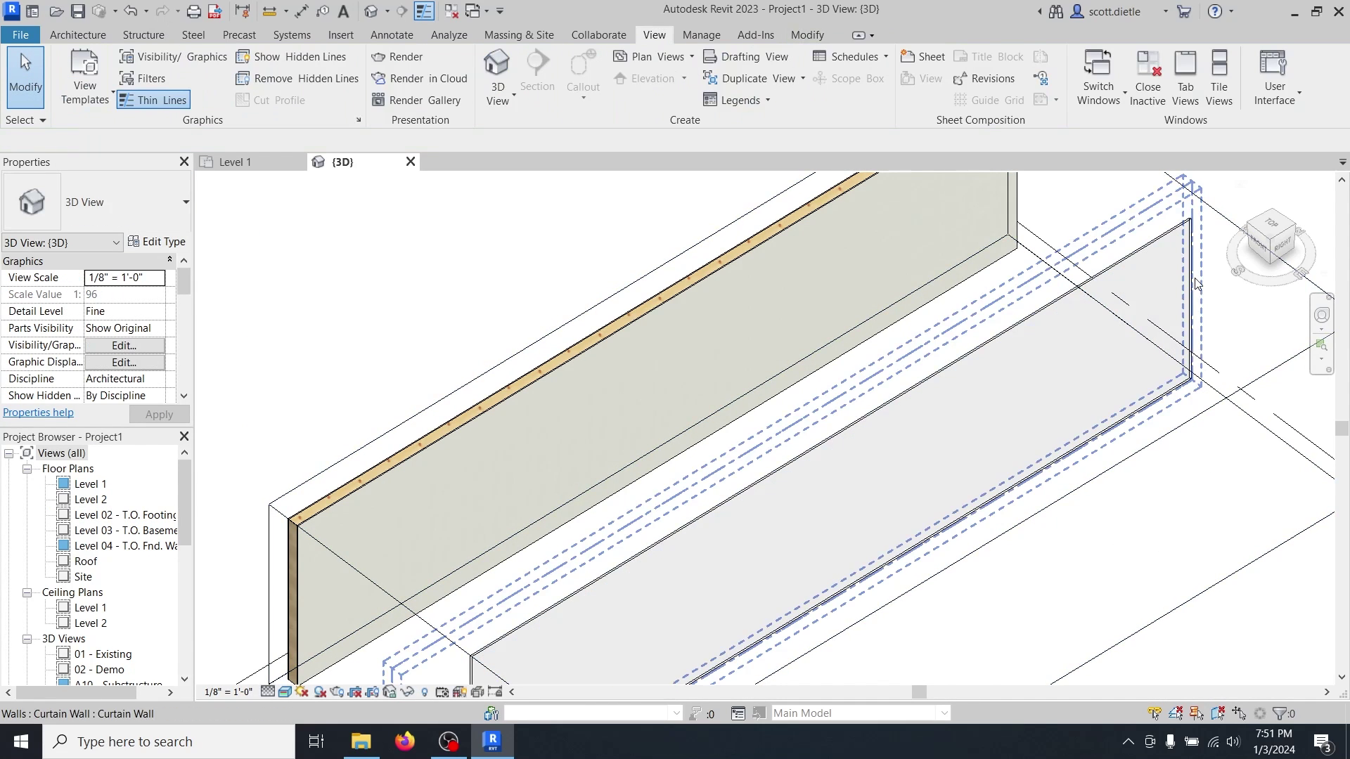
left_click(1196, 253)
left_click(1107, 555)
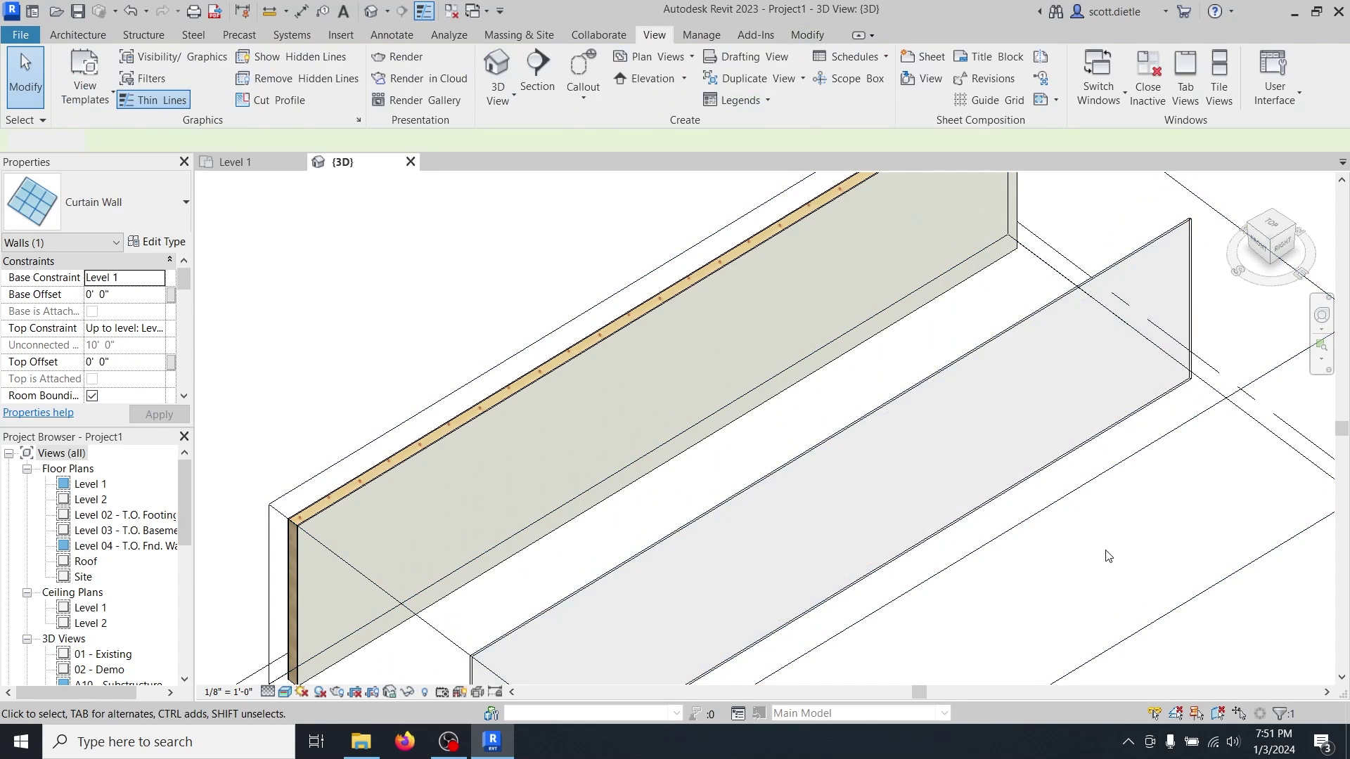
Duplicate the curtain wall type as a new type named 'EXT 2x6 Wood Studs Only'.
left_click(810, 538)
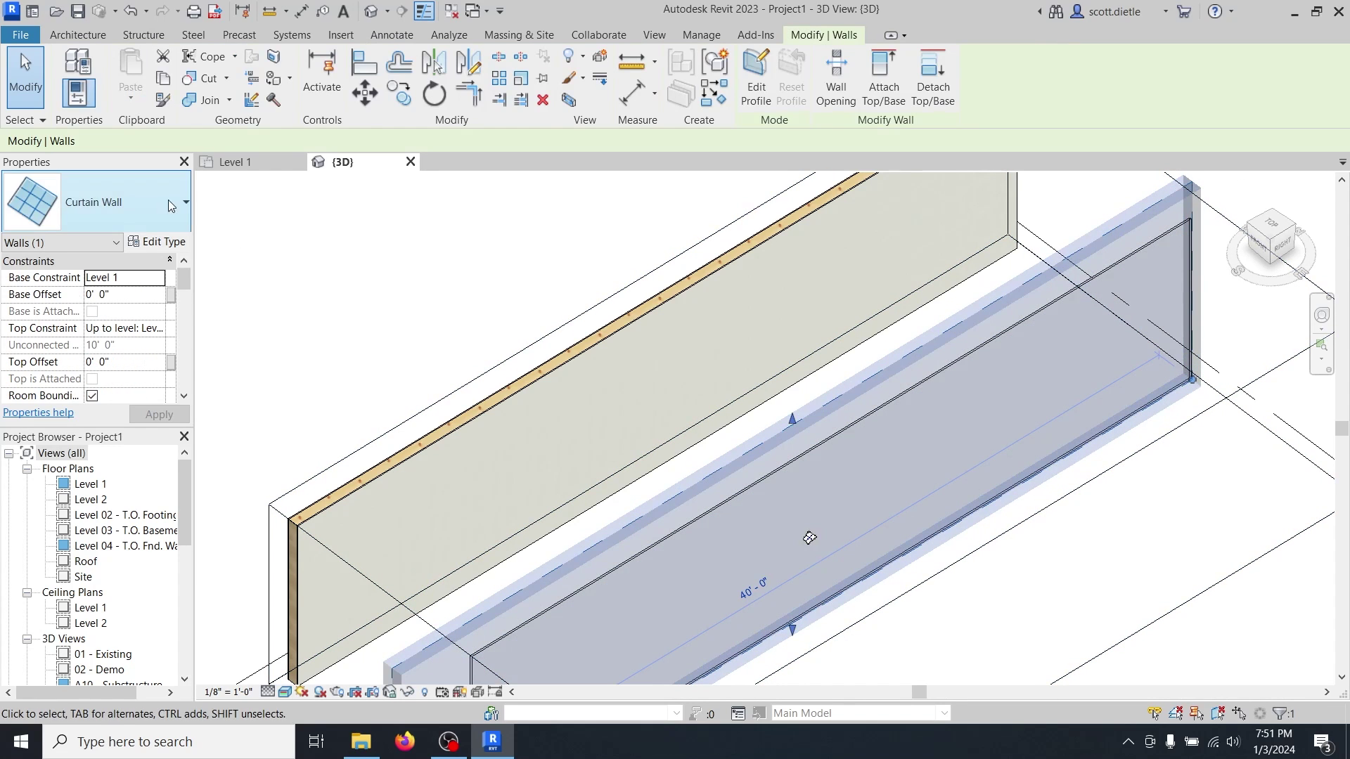
left_click(158, 242)
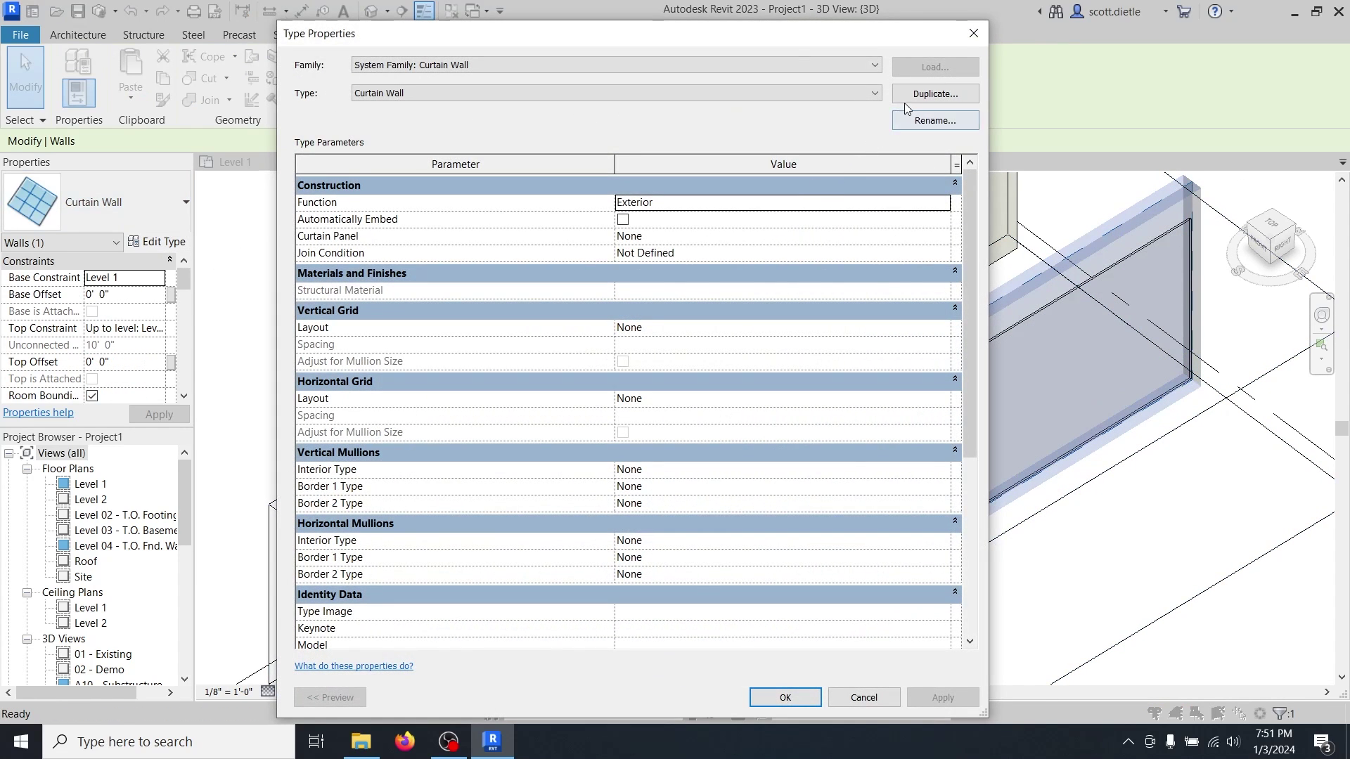
left_click(905, 100)
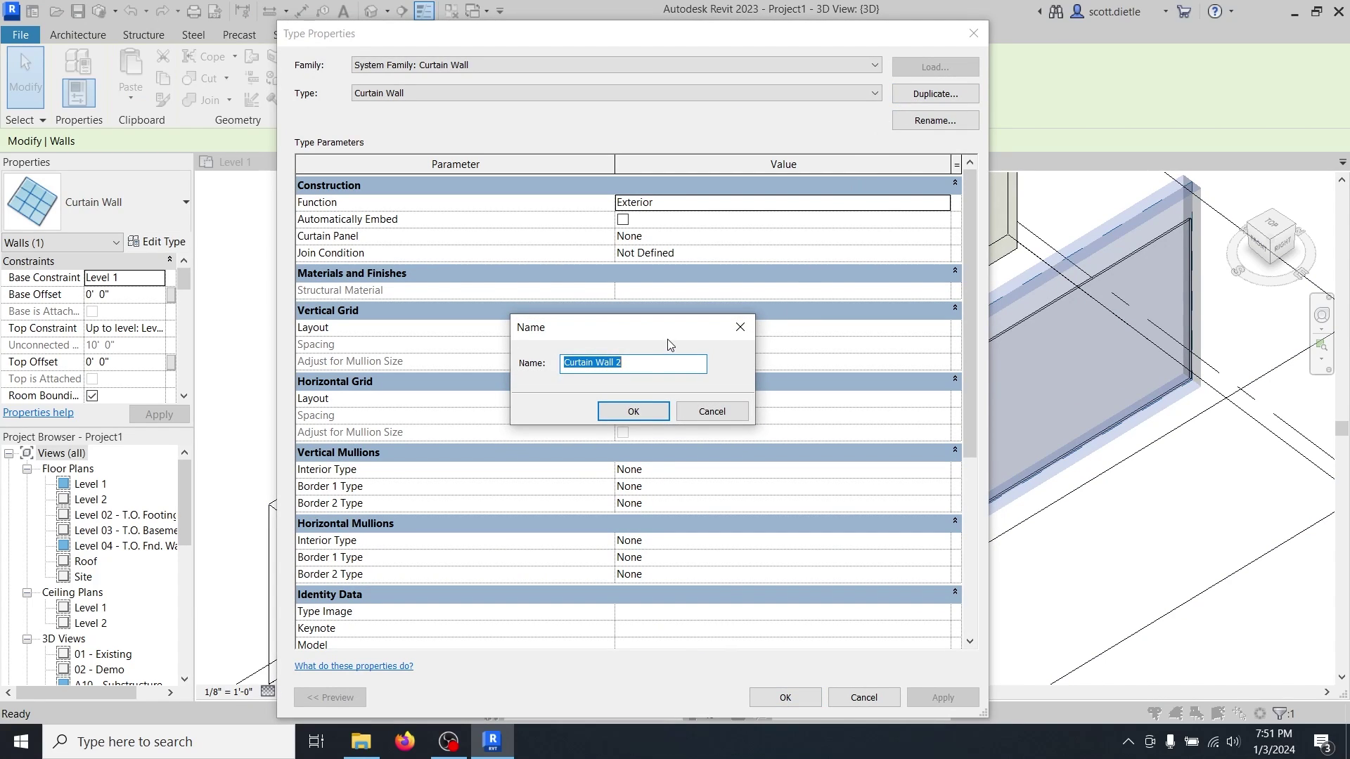
type("EXT 2x6 Wood Studs Only")
left_click(625, 415)
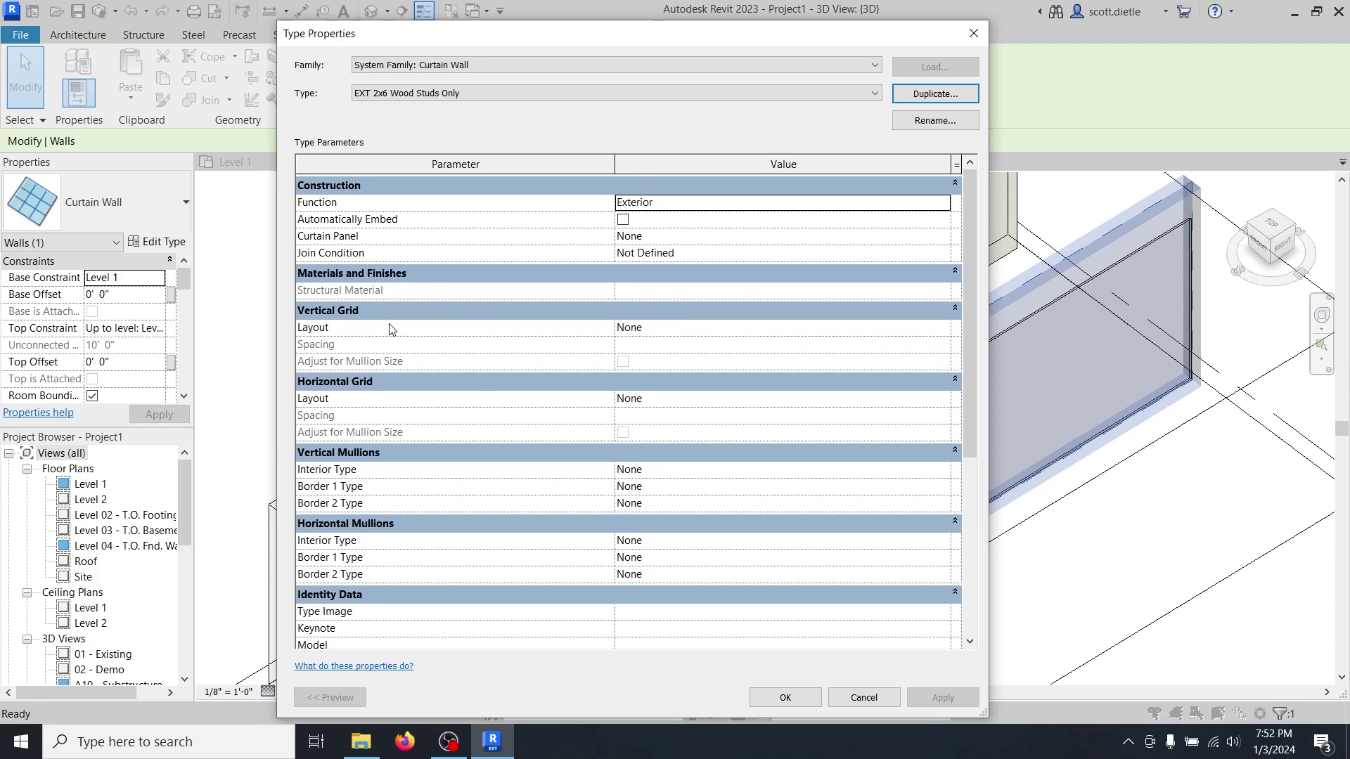
Set the vertical grid to Fixed Distance 1' 4" with Adjust off and Rectangular Mullion 1 interior mullions.
mouse_move(320, 336)
left_click(726, 334)
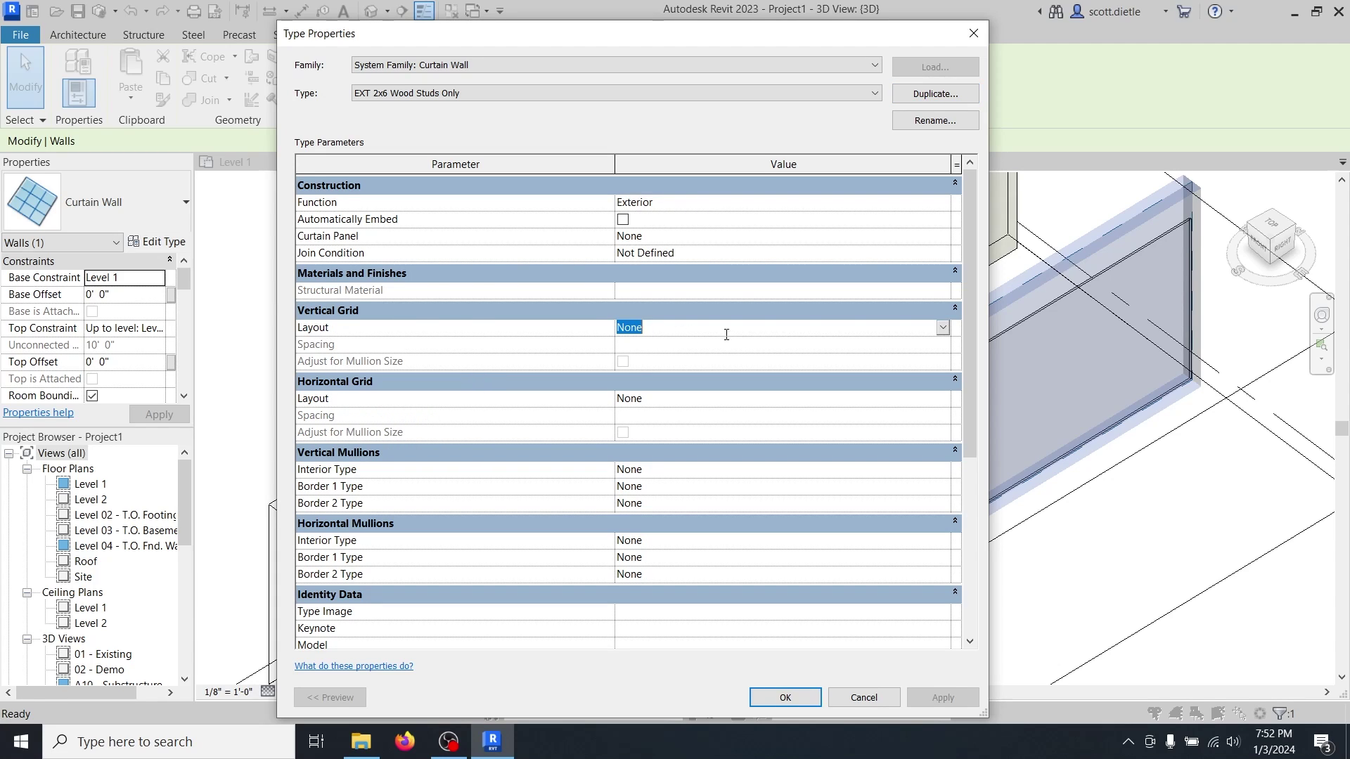
left_click(941, 328)
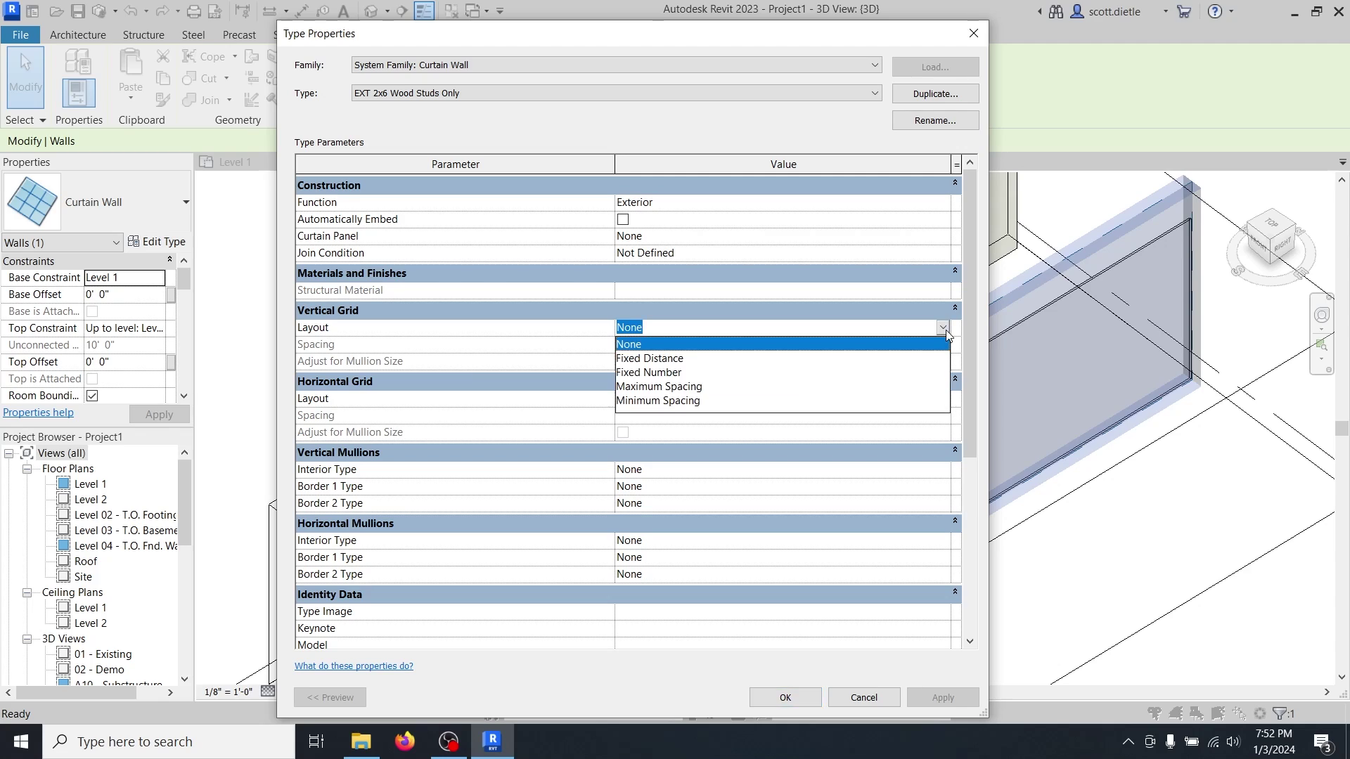
left_click(686, 364)
left_click(656, 343)
type("16")
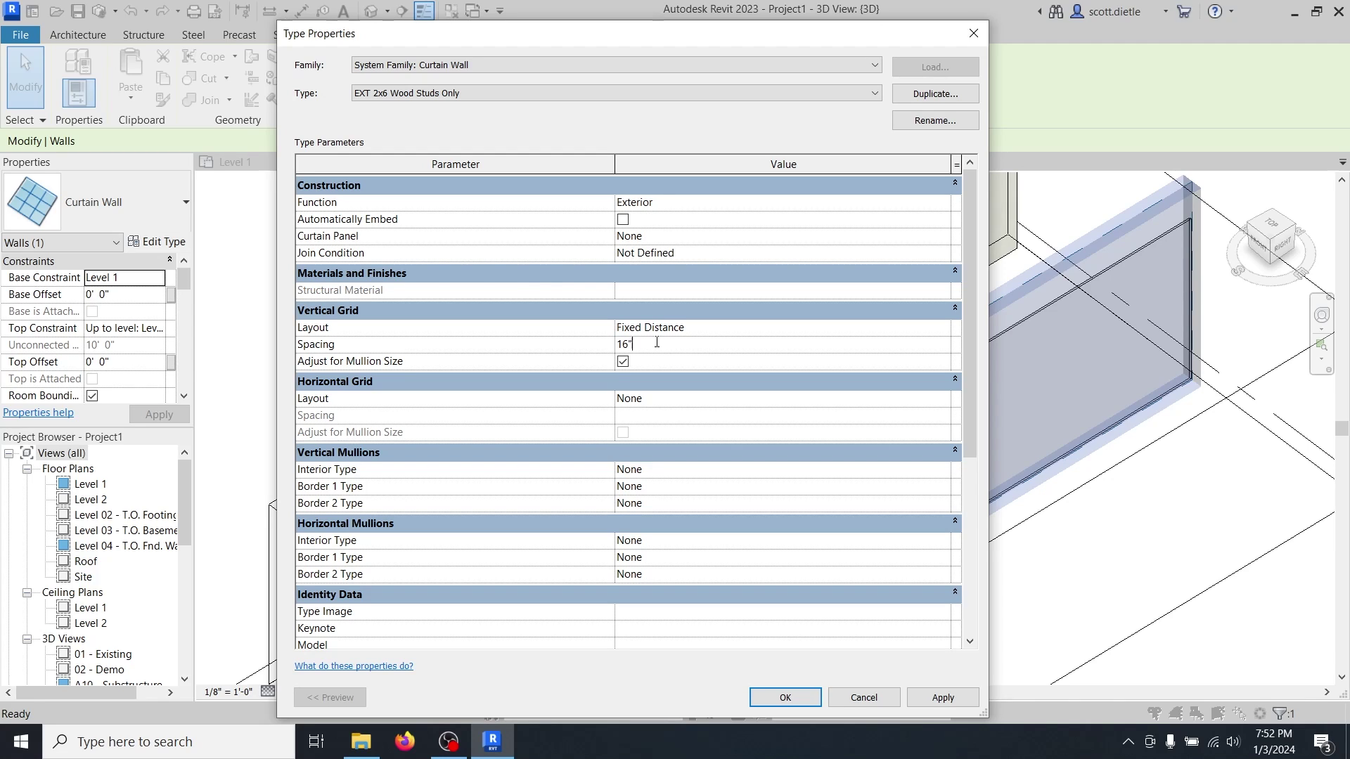
key("Tab")
left_click(677, 367)
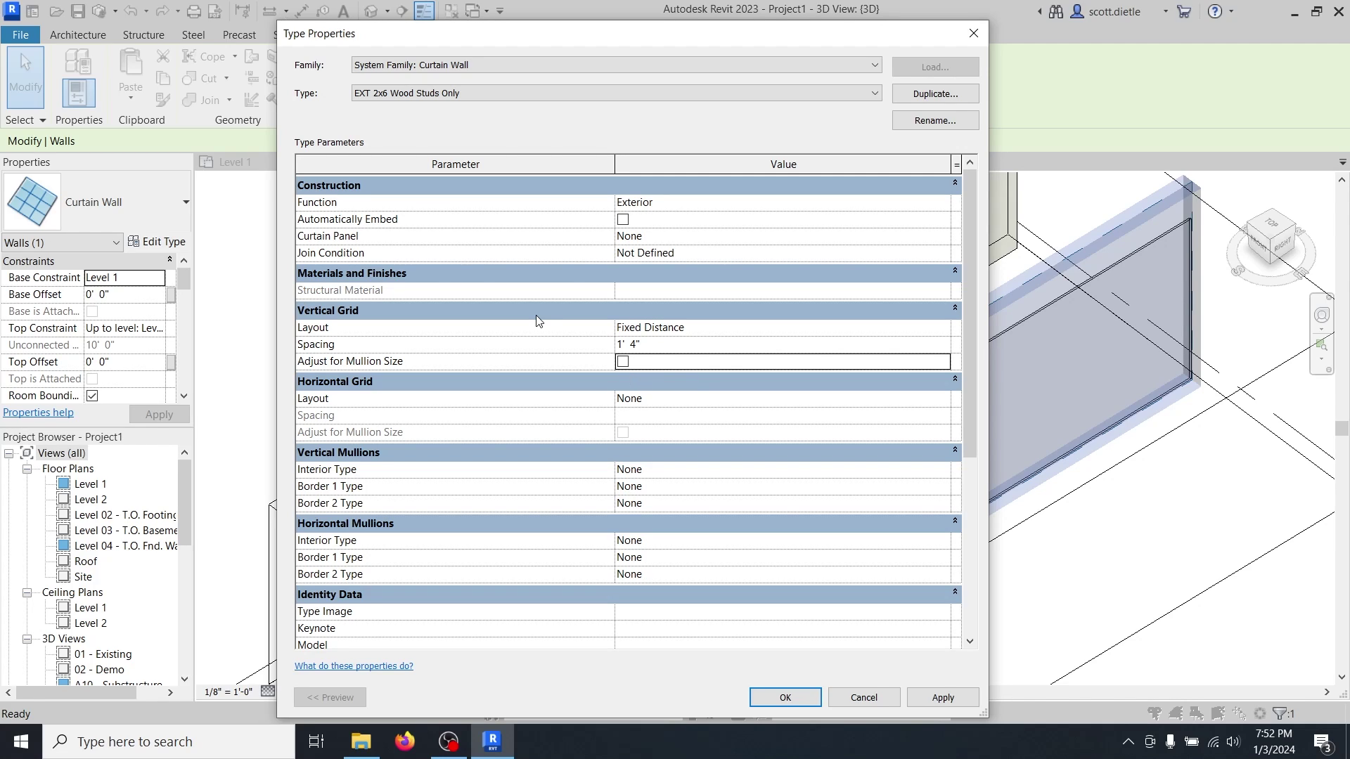
left_click(945, 473)
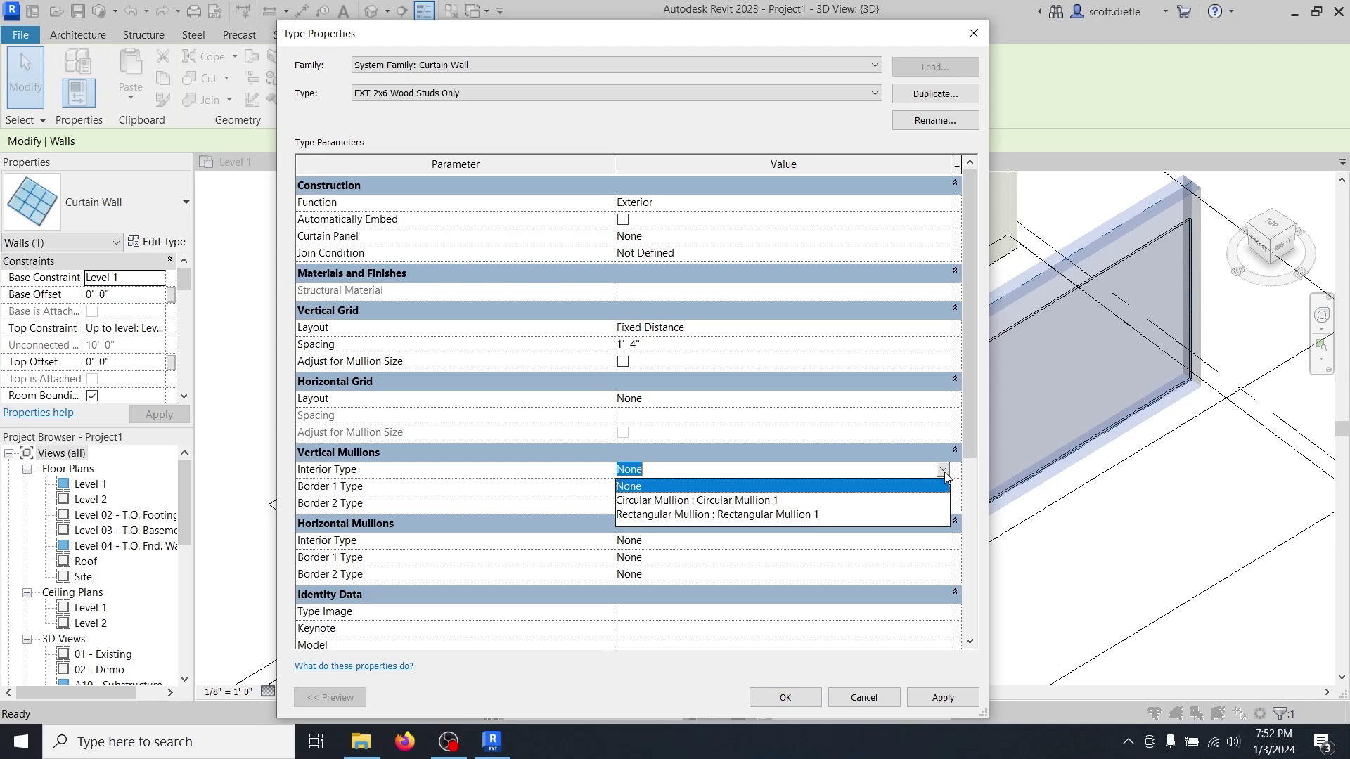
left_click(651, 515)
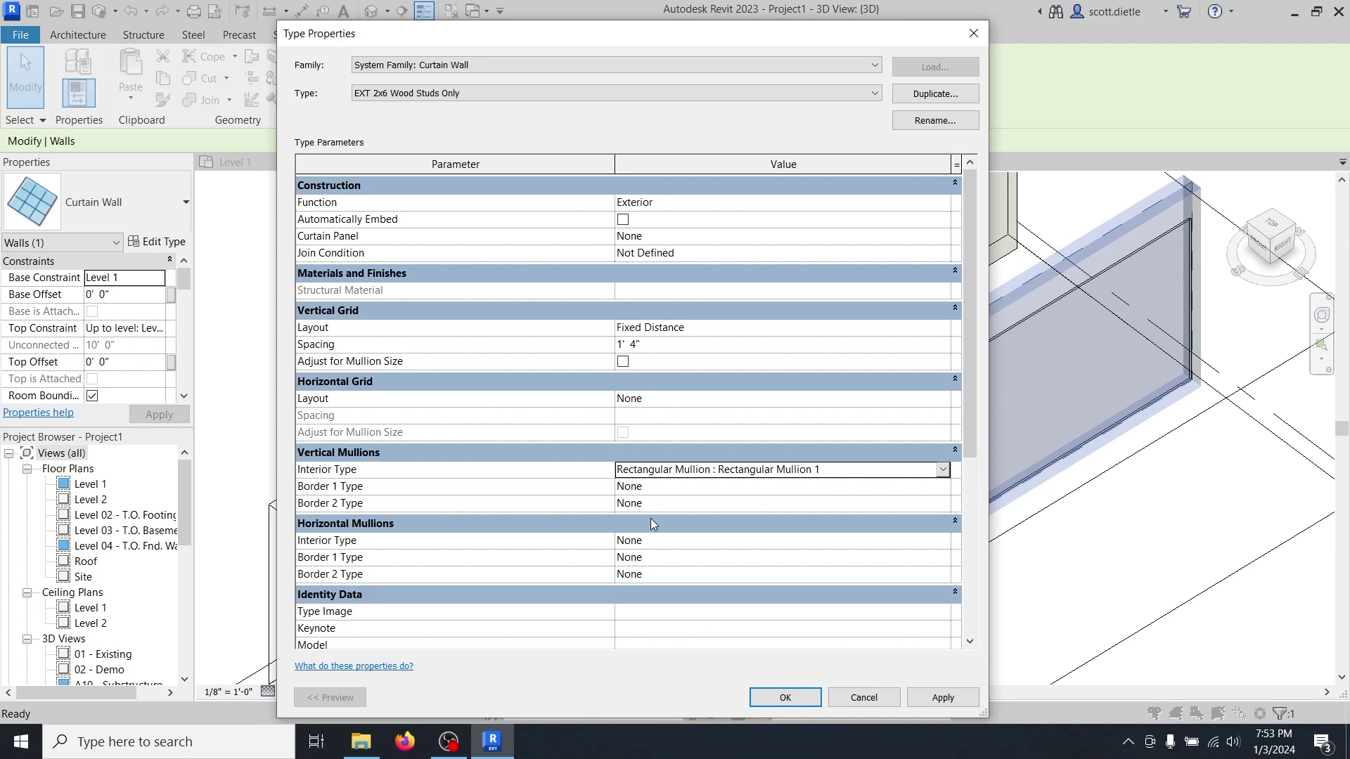
left_click(791, 697)
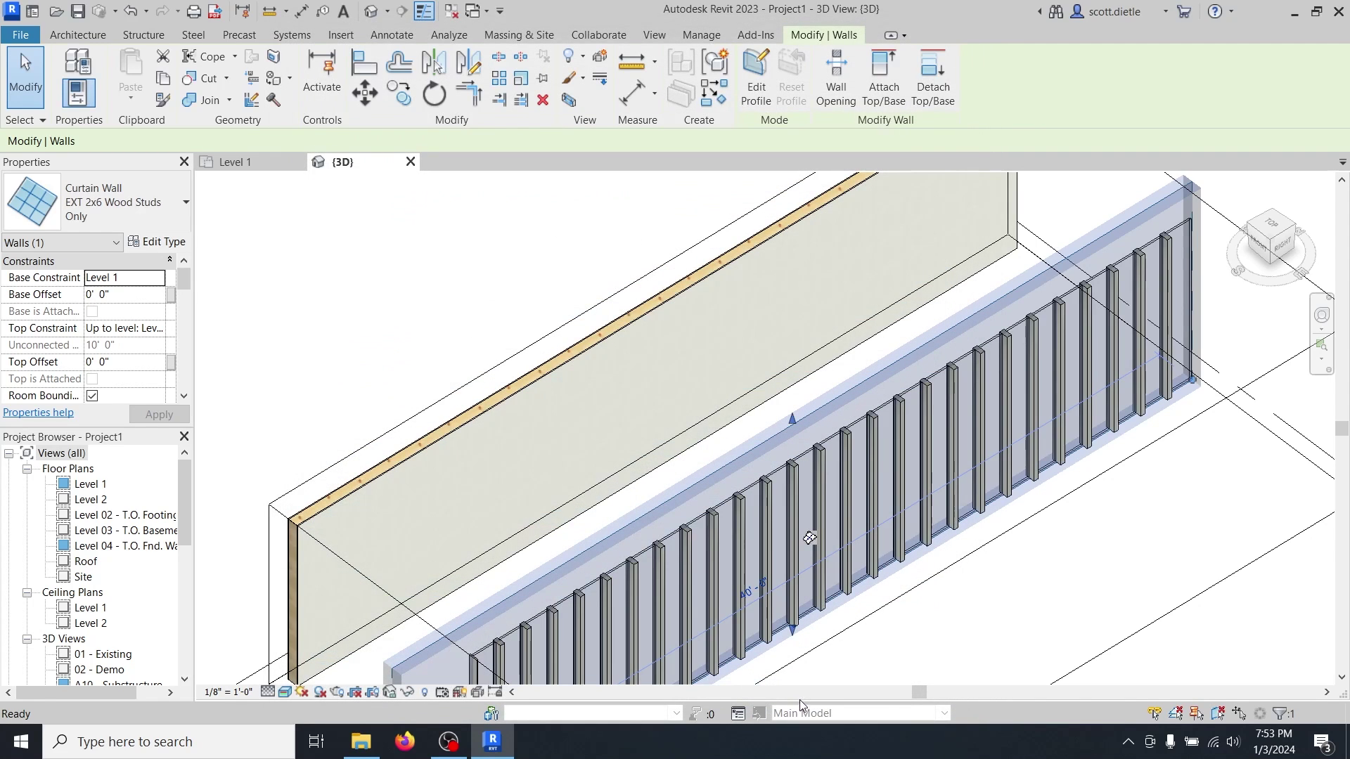
left_click(1028, 567)
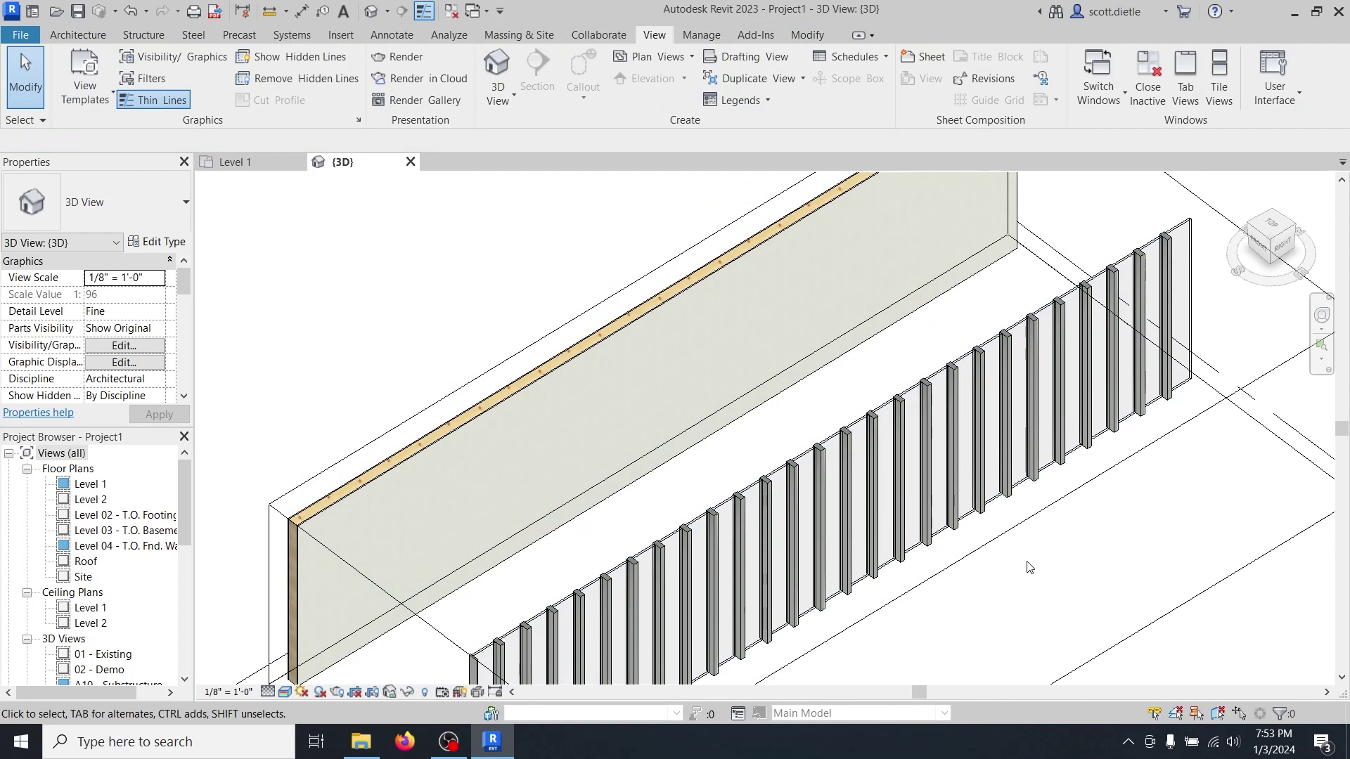
scroll(994, 485, "down", 4)
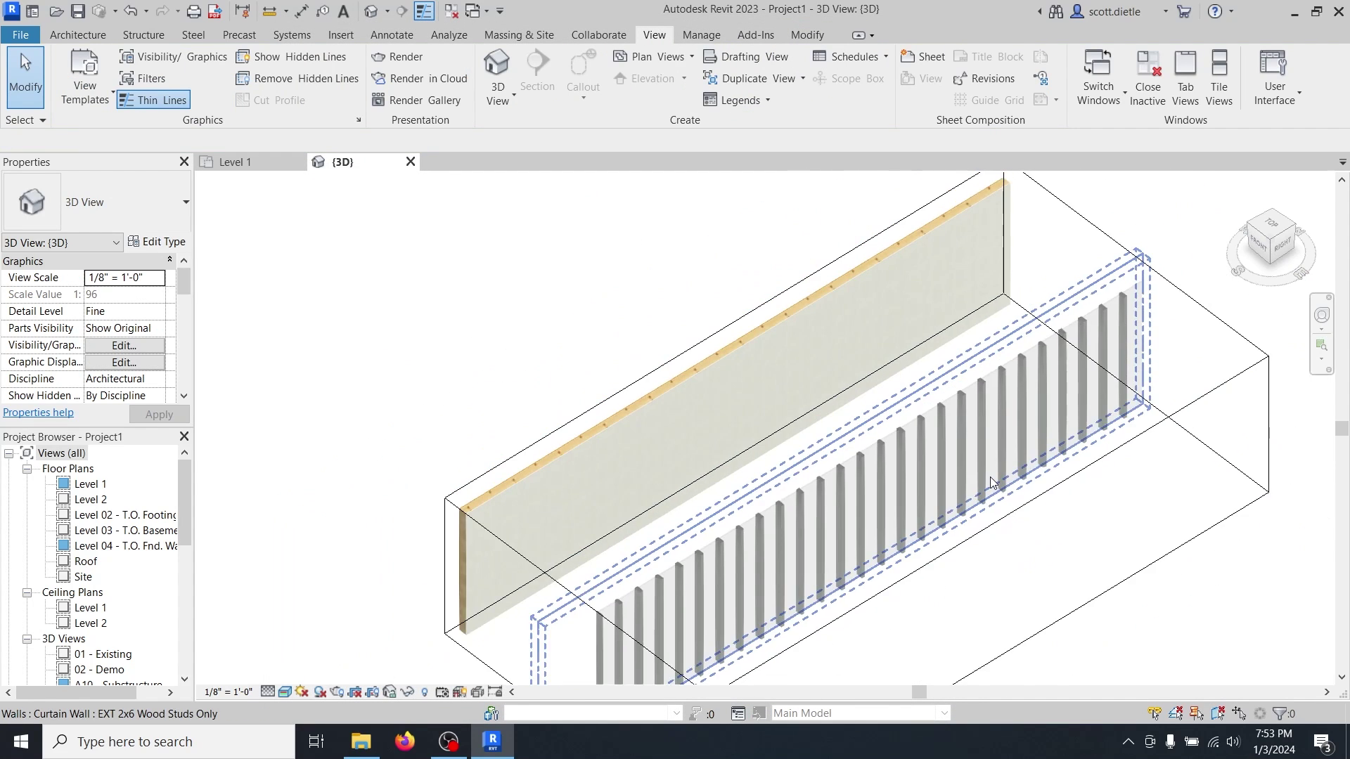
middle_click_drag(993, 518, 907, 534, "shift")
scroll(891, 478, "up", 3)
middle_click_drag(891, 478, 890, 473, "shift")
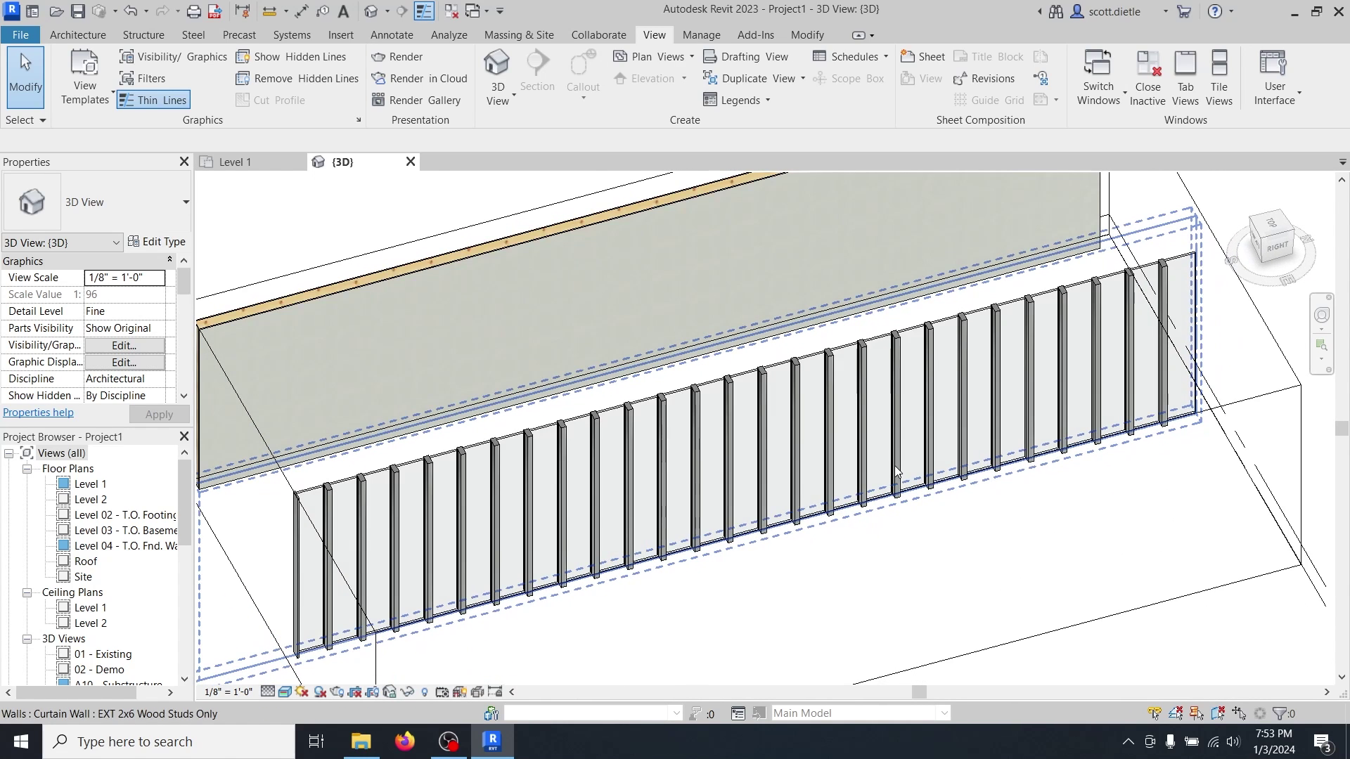
scroll(616, 355, "up", 4)
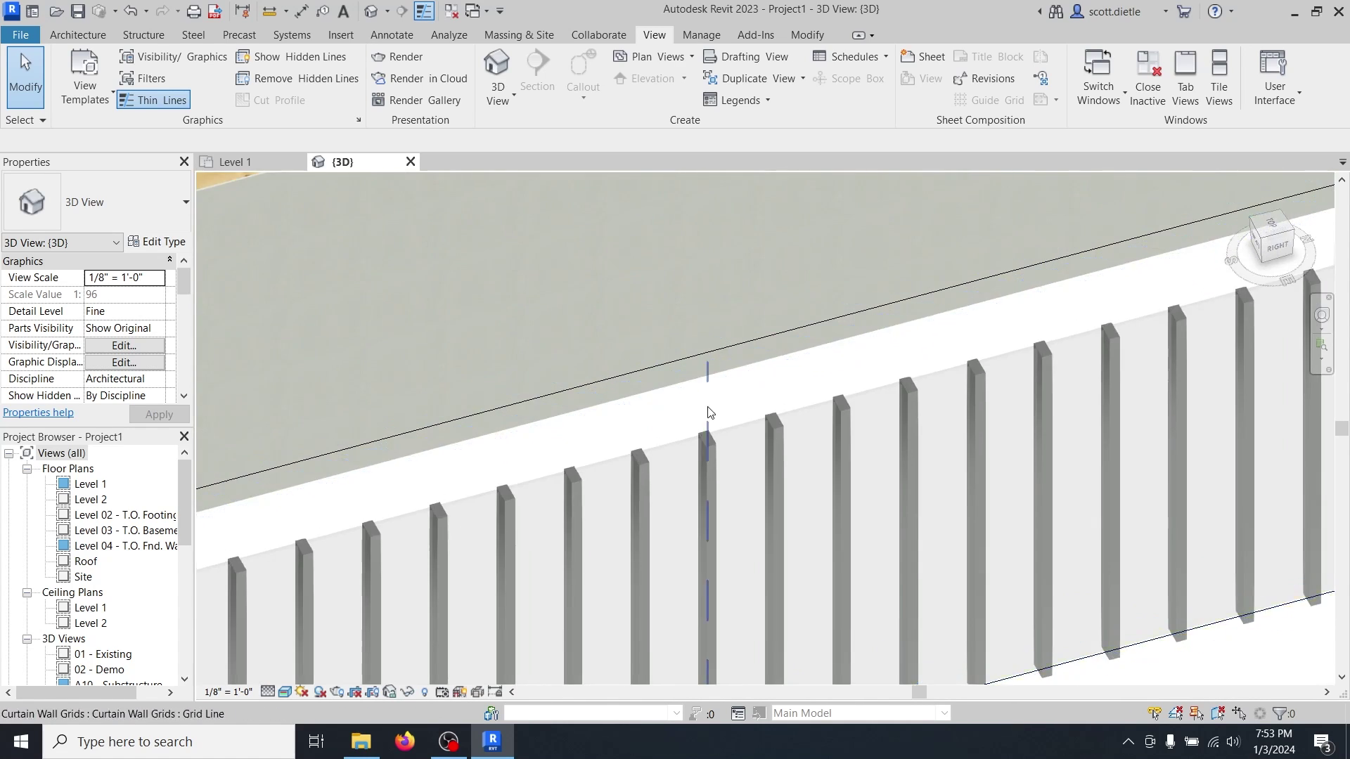
scroll(812, 415, "down", 4)
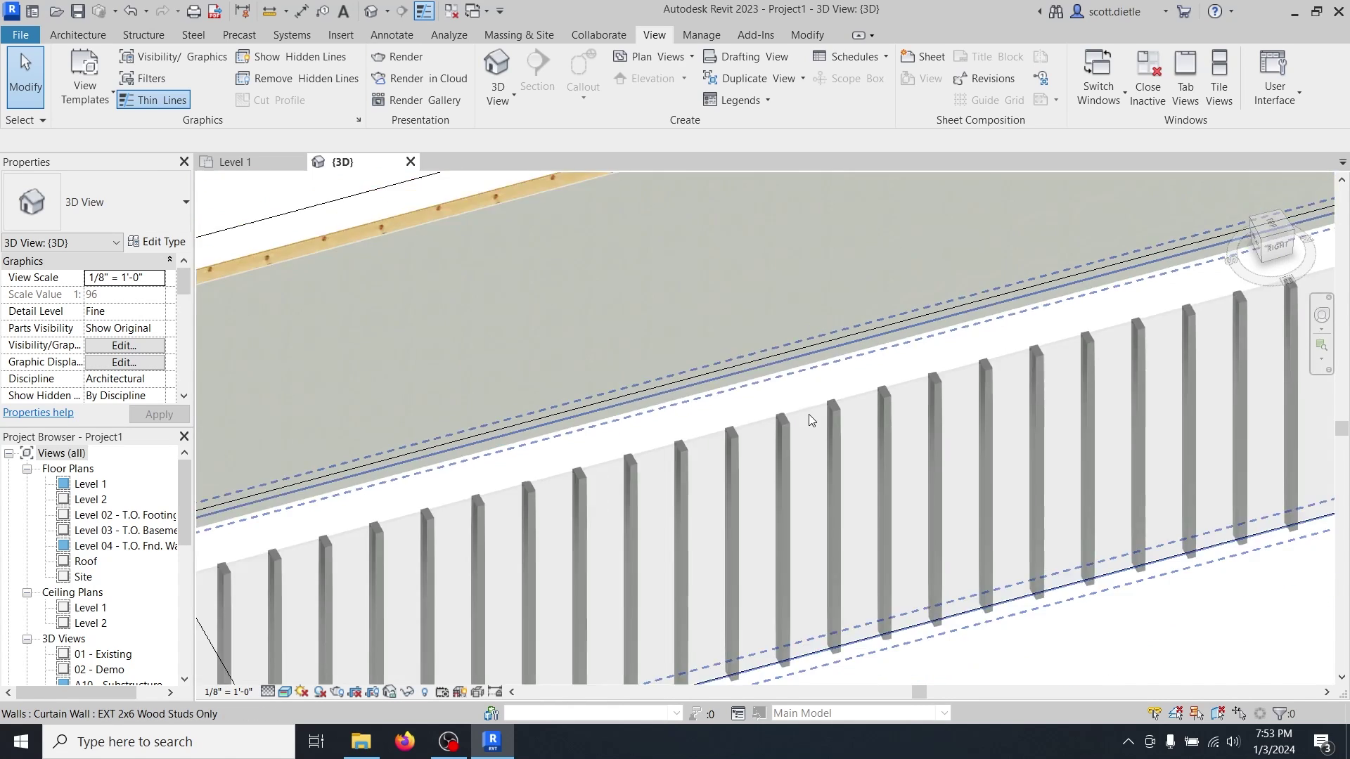
left_click(698, 272)
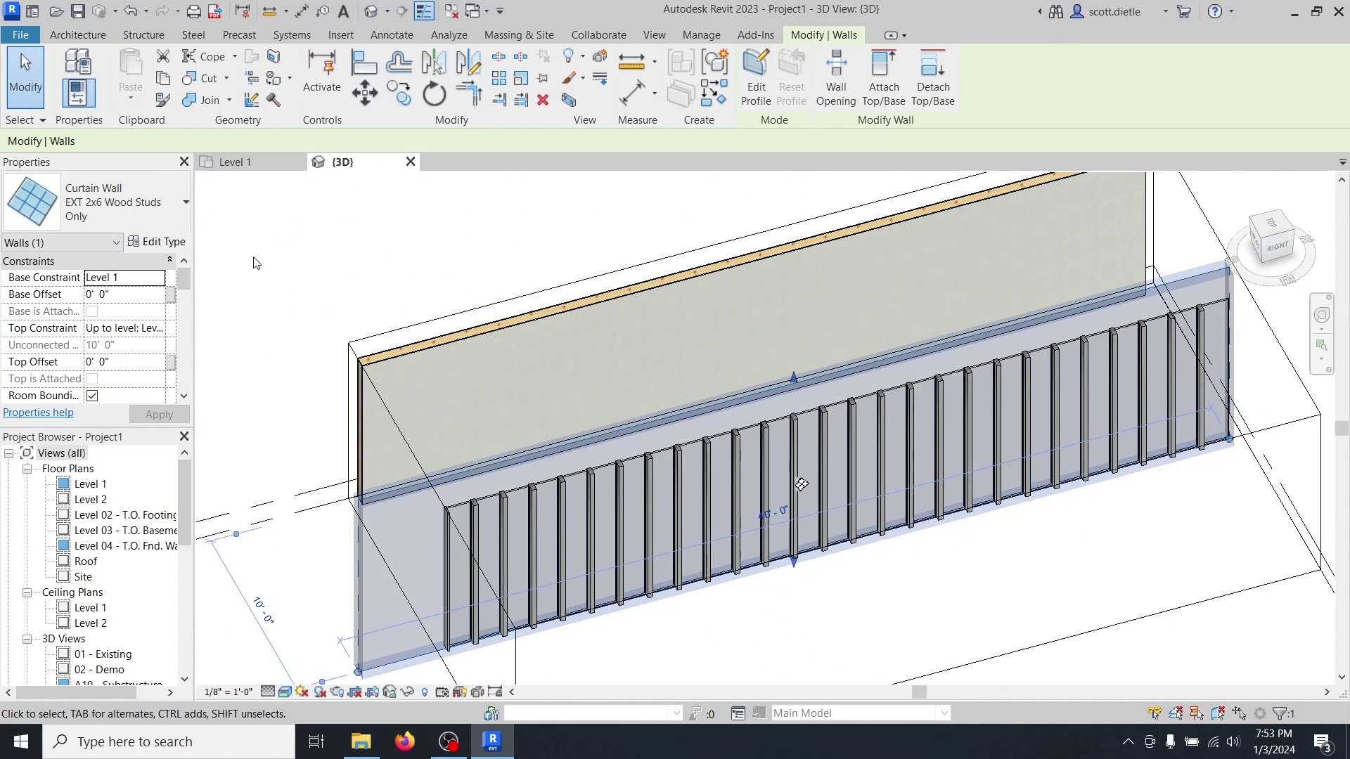
Set the curtain wall type's Curtain Panel to Empty System Panel : Empty, apply and close.
left_click(167, 244)
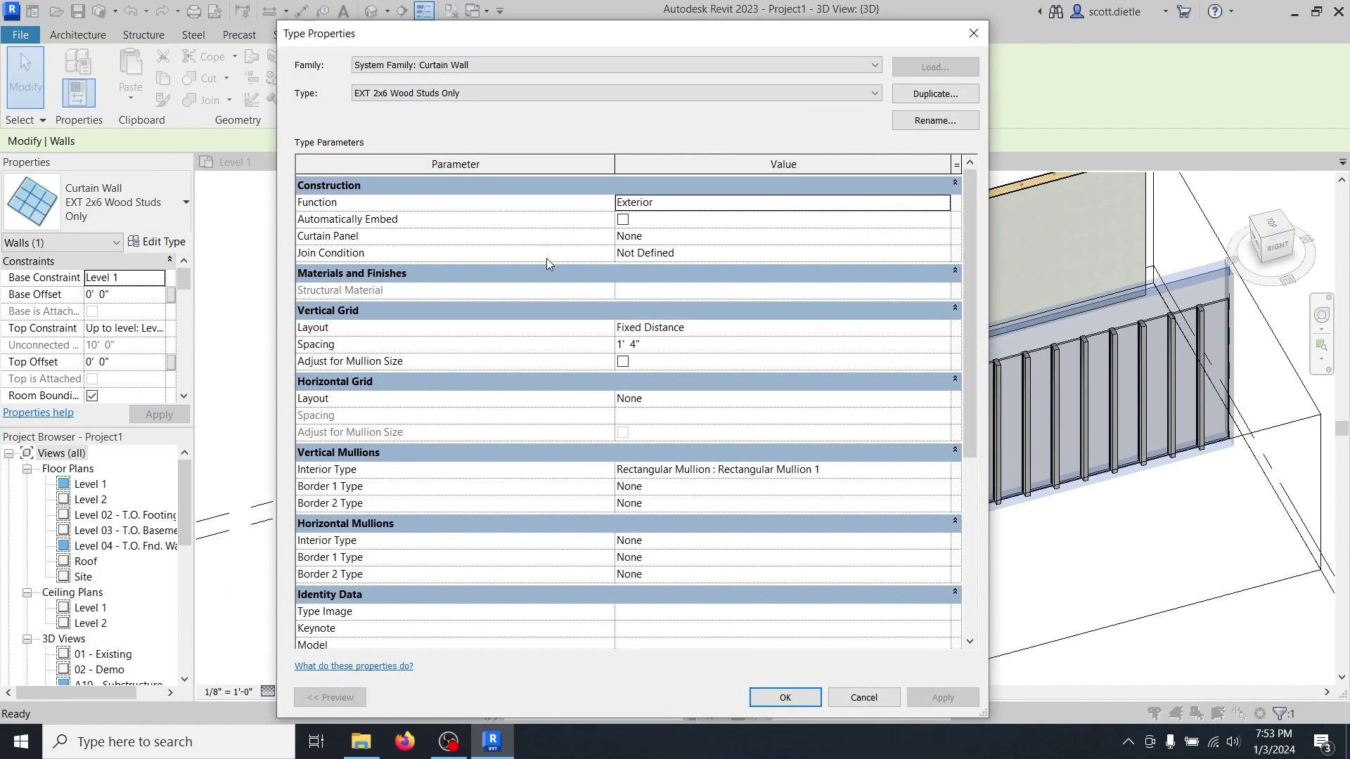
left_click(664, 241)
left_click(942, 236)
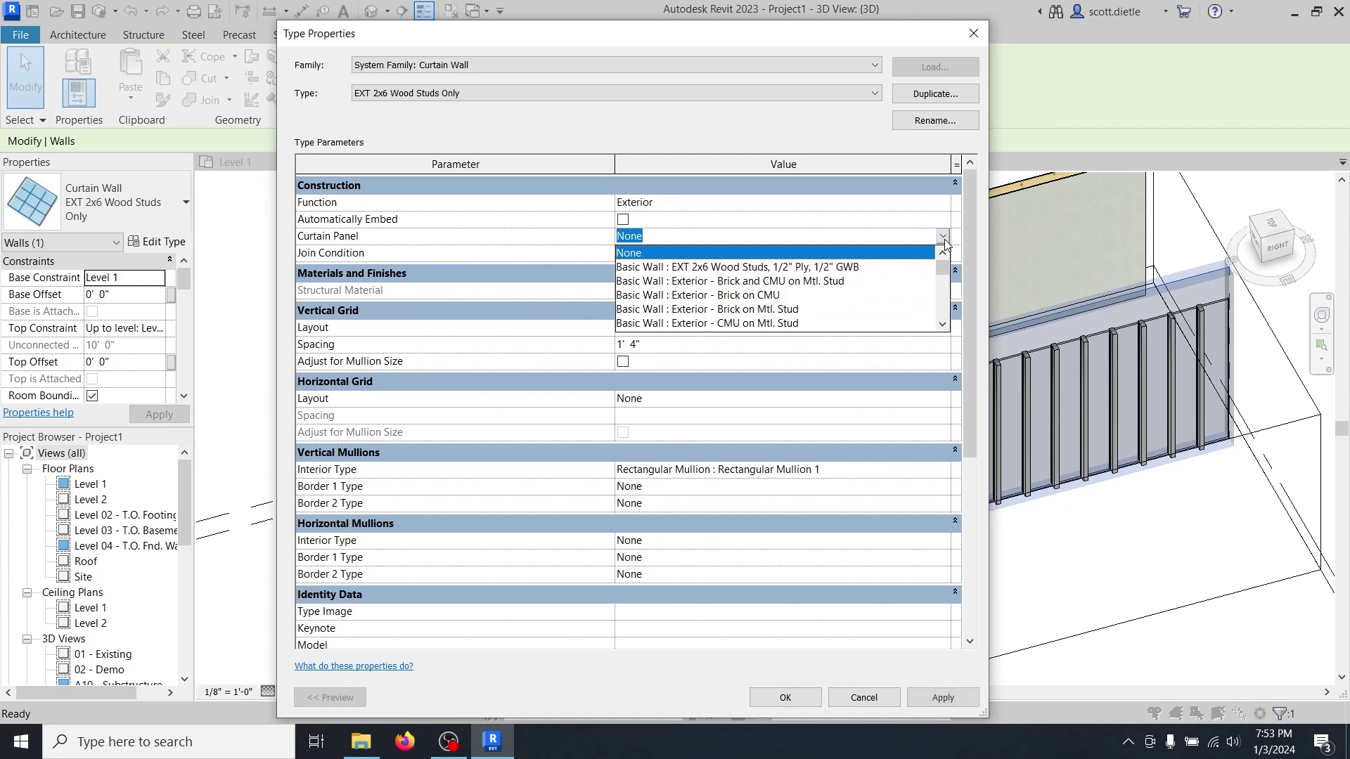
left_click_drag(947, 261, 947, 322)
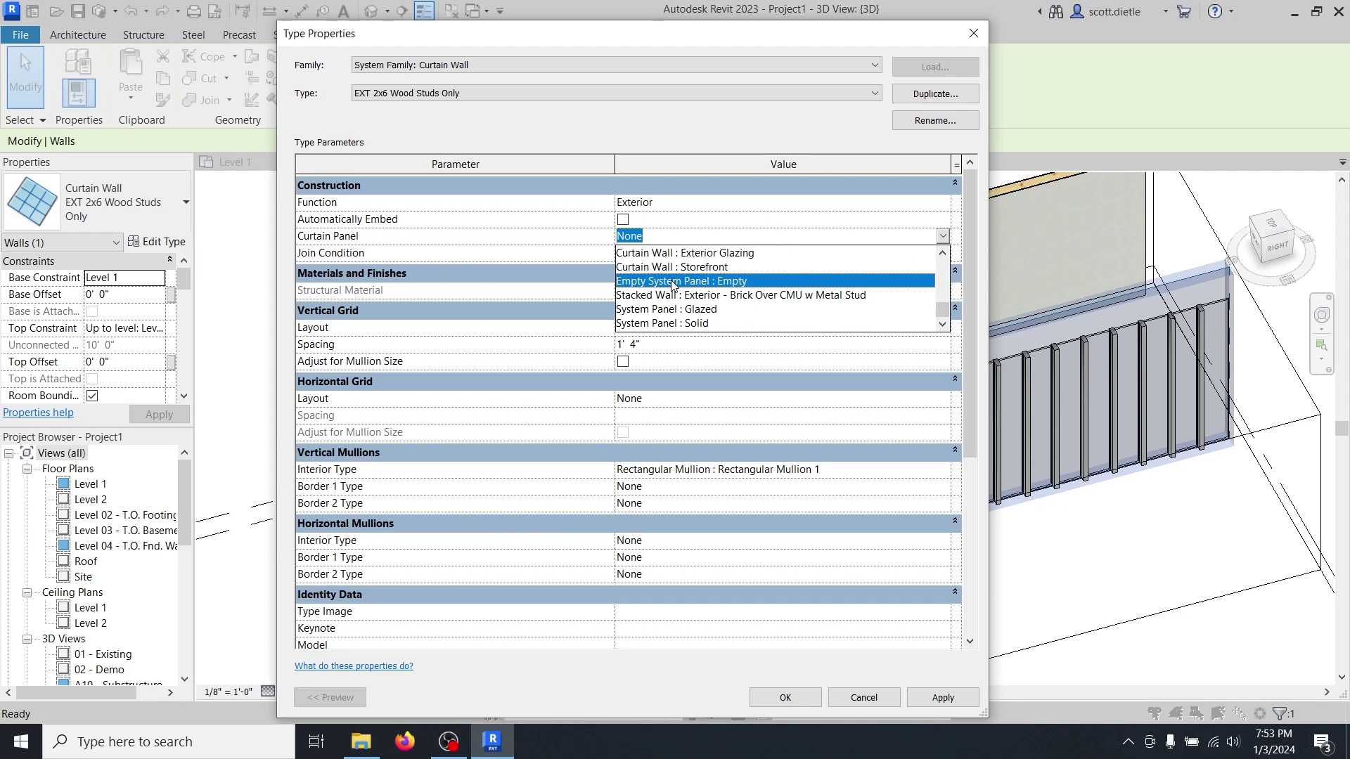
left_click(756, 285)
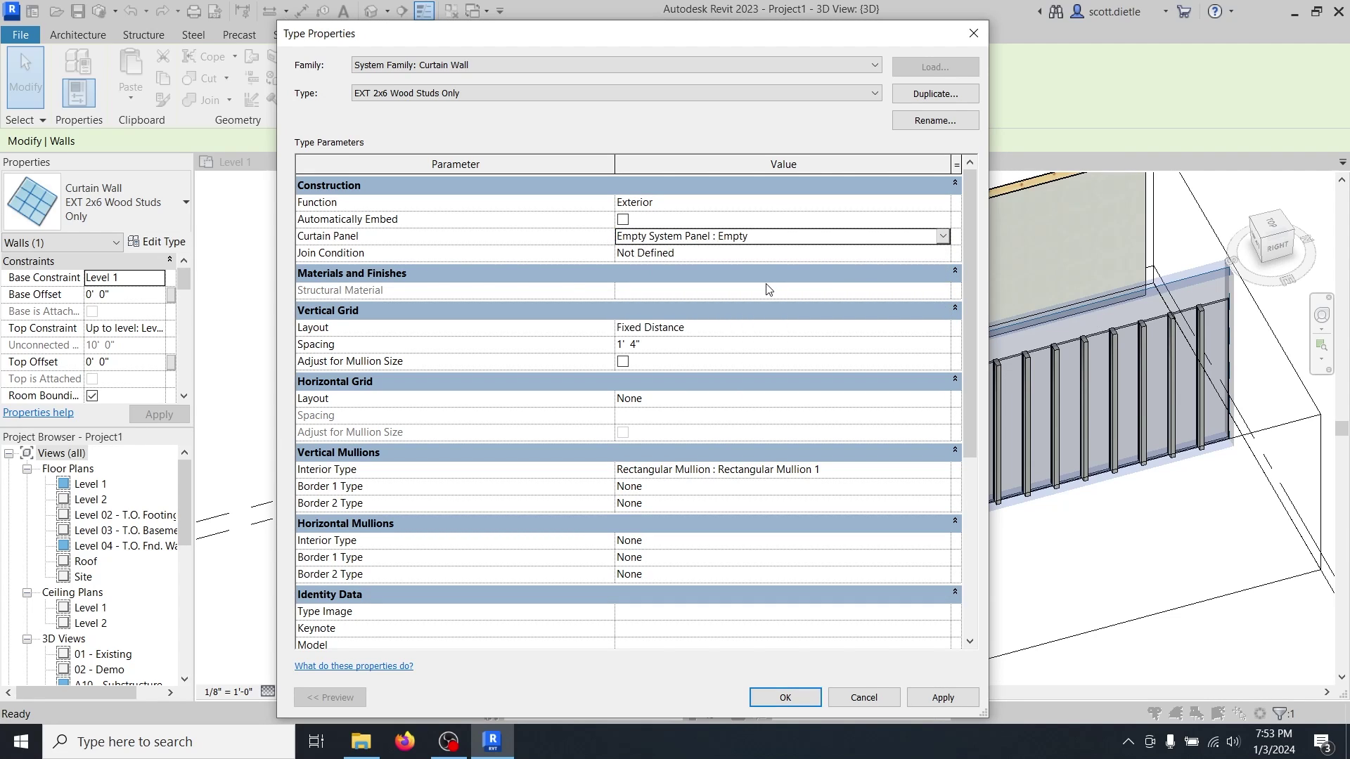
left_click(939, 697)
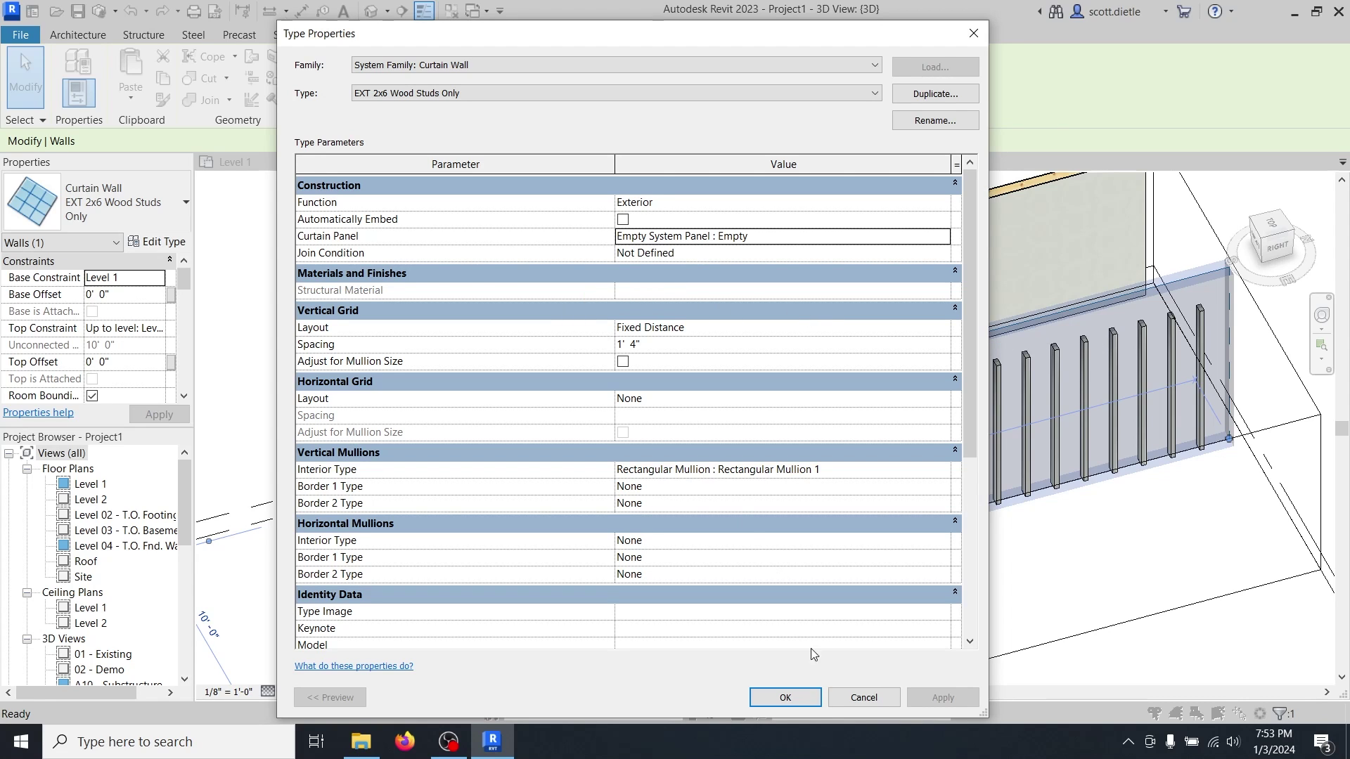
left_click(803, 700)
Expand Families > Curtain Wall Mullions > Rectangular Mullion in the Project Browser and right-click Rectangular Mullion 1.
left_click(851, 605)
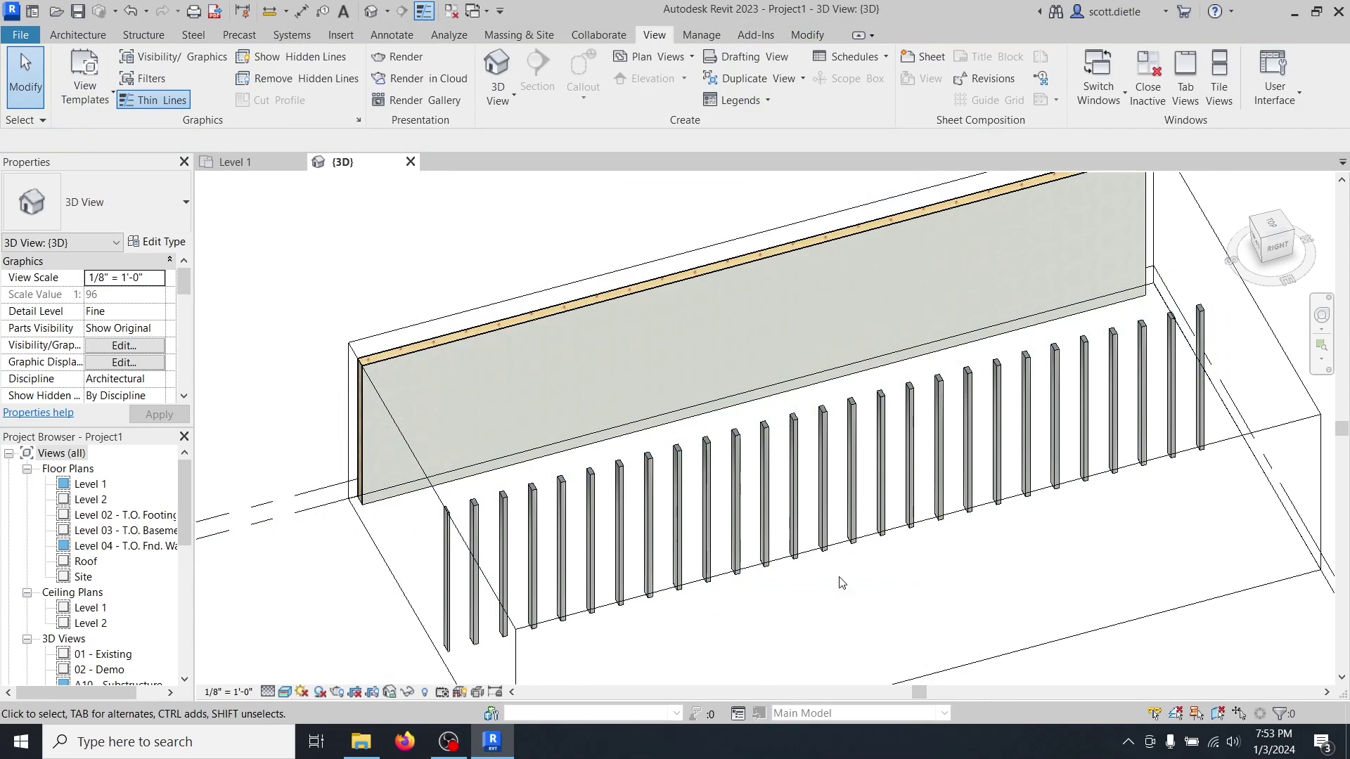
left_click(768, 457)
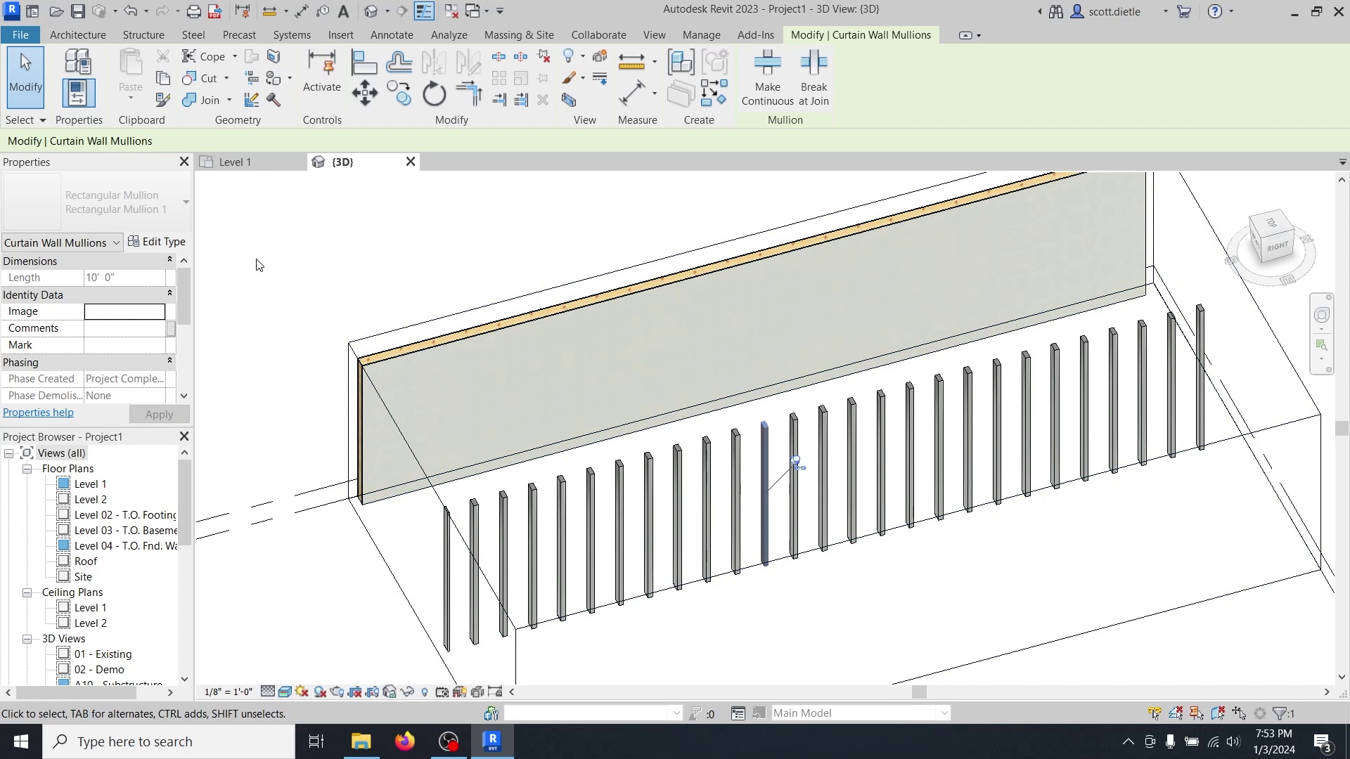
key("Escape")
scroll(127, 538, "down", 5)
scroll(127, 538, "down", 5)
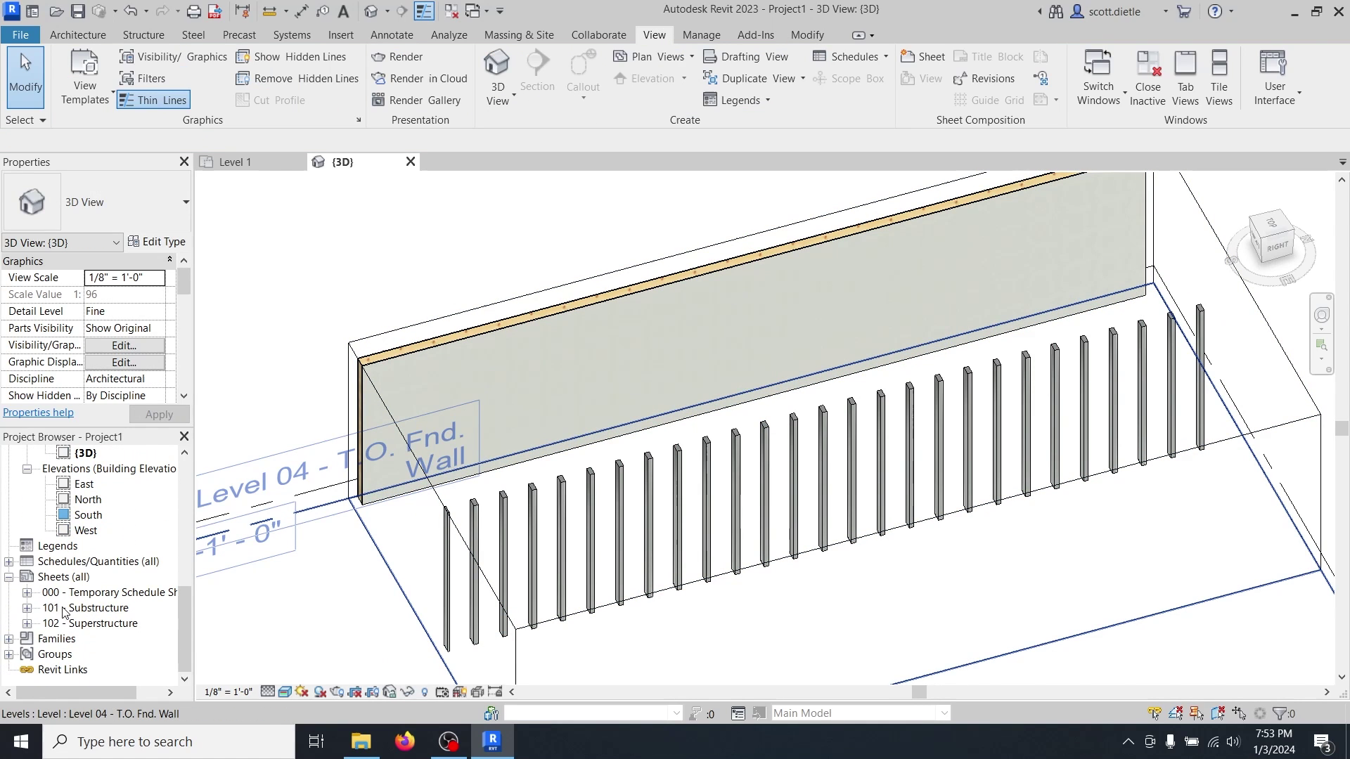
left_click(105, 584)
scroll(105, 583, "down", 3)
scroll(106, 583, "up", 1)
left_click(27, 500)
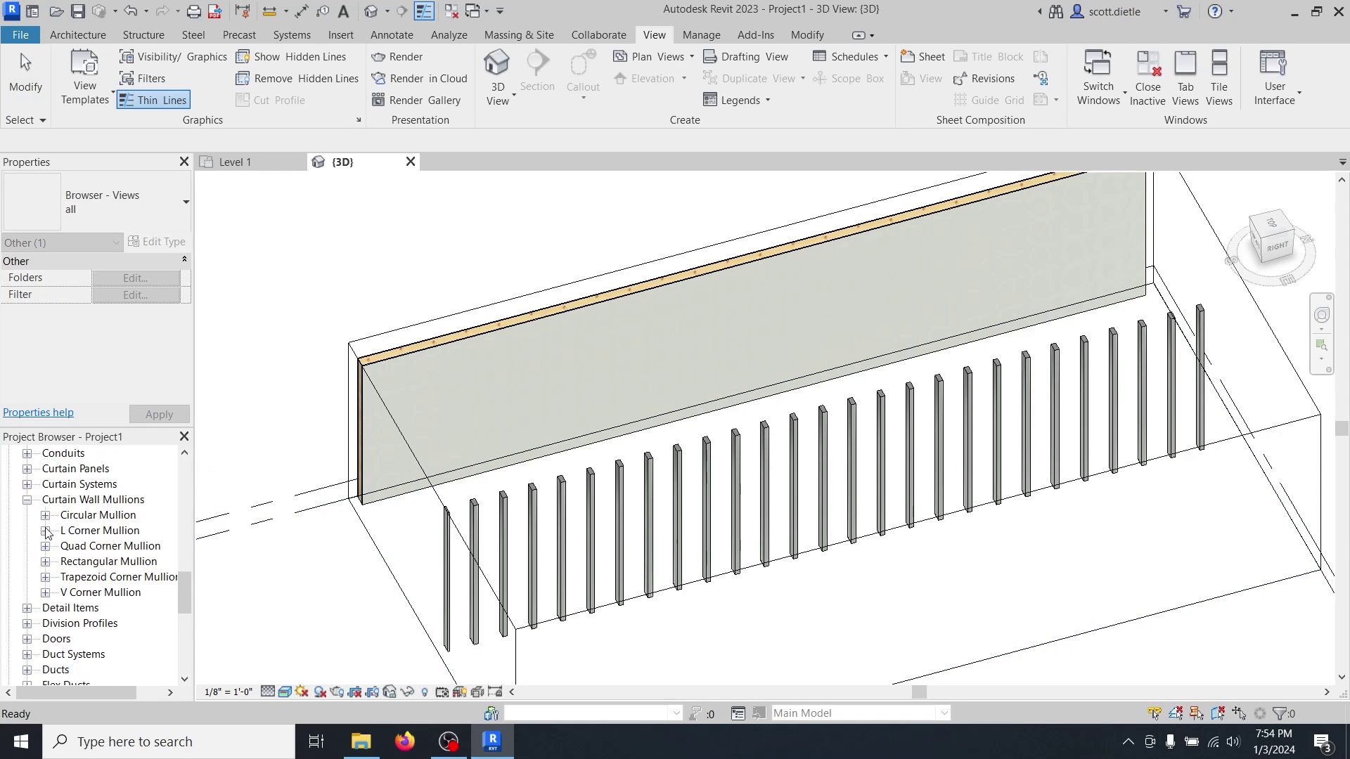
left_click(45, 563)
right_click(105, 578)
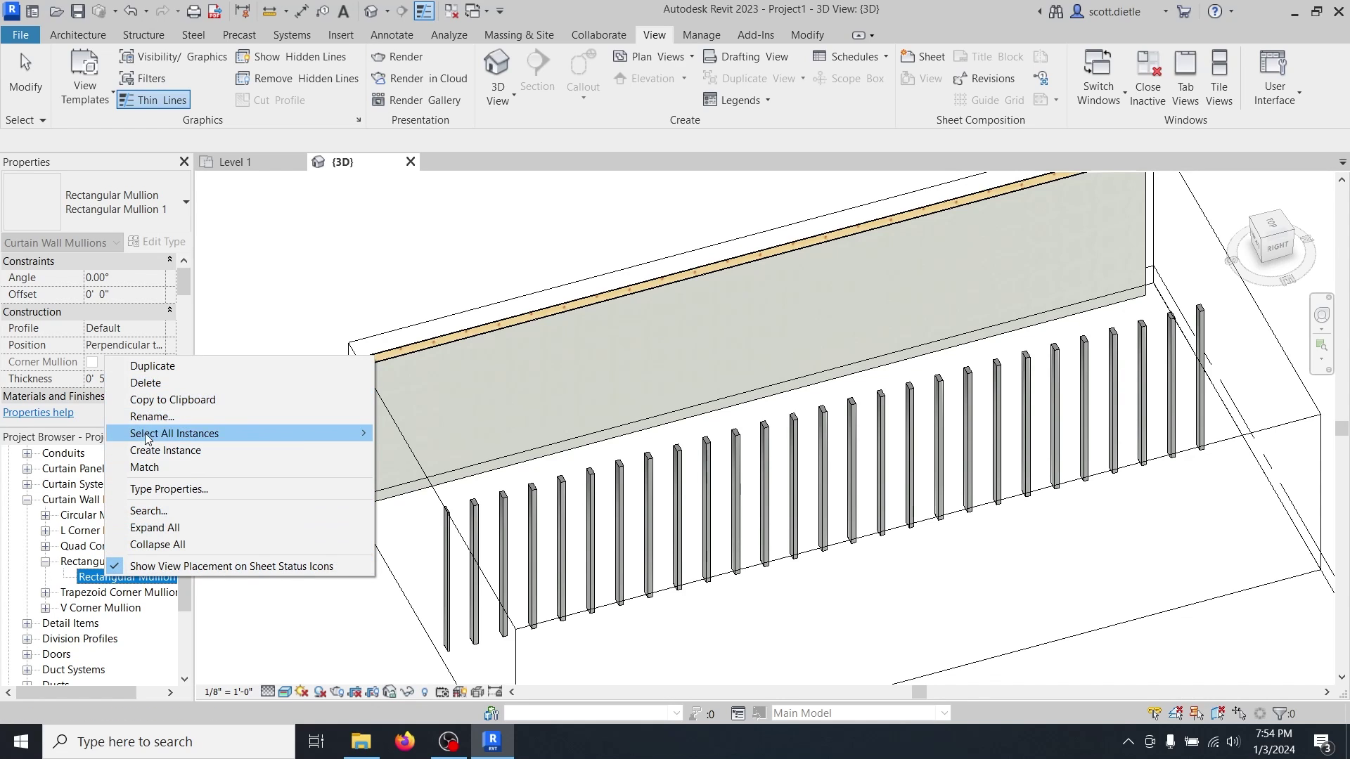
Rename the Rectangular Mullion 1 type to '2x6 Wood Stud' from its Type Properties.
left_click(167, 489)
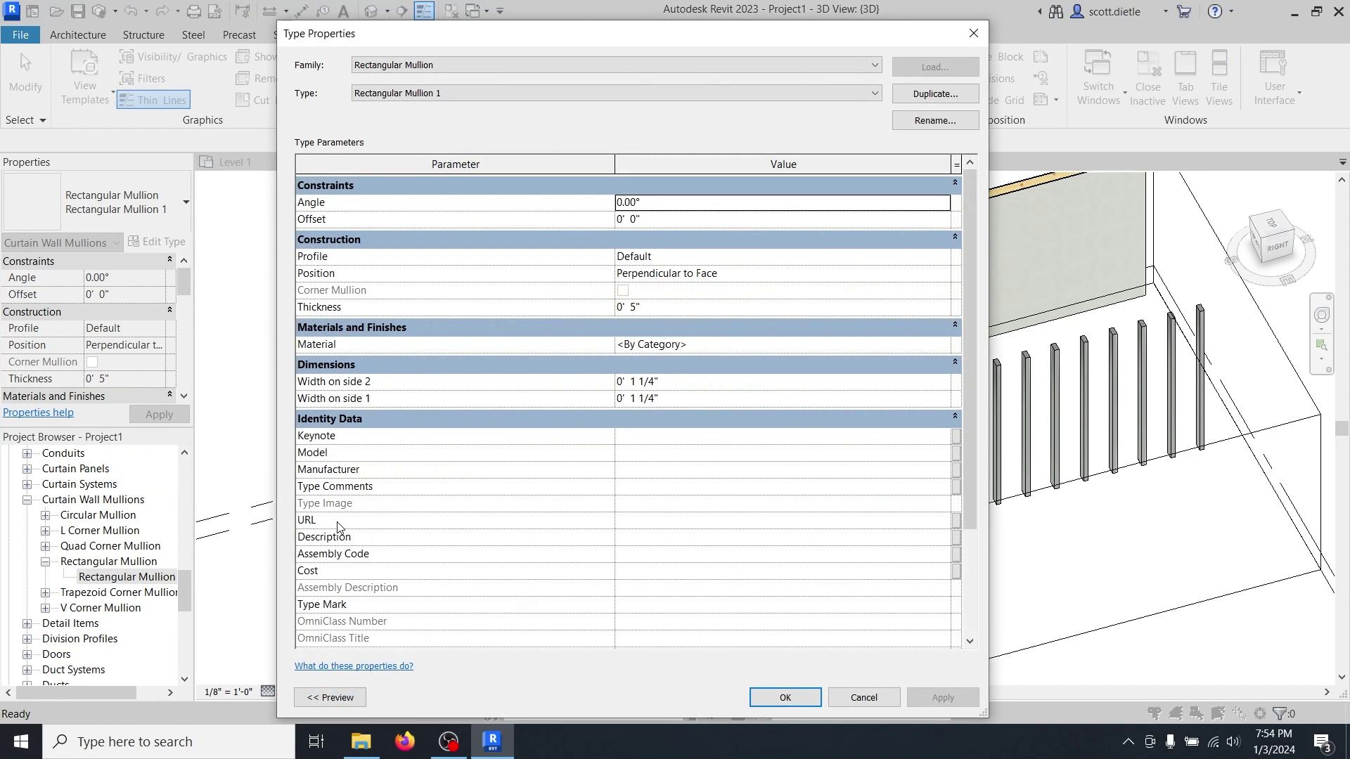
left_click(921, 120)
type("2")
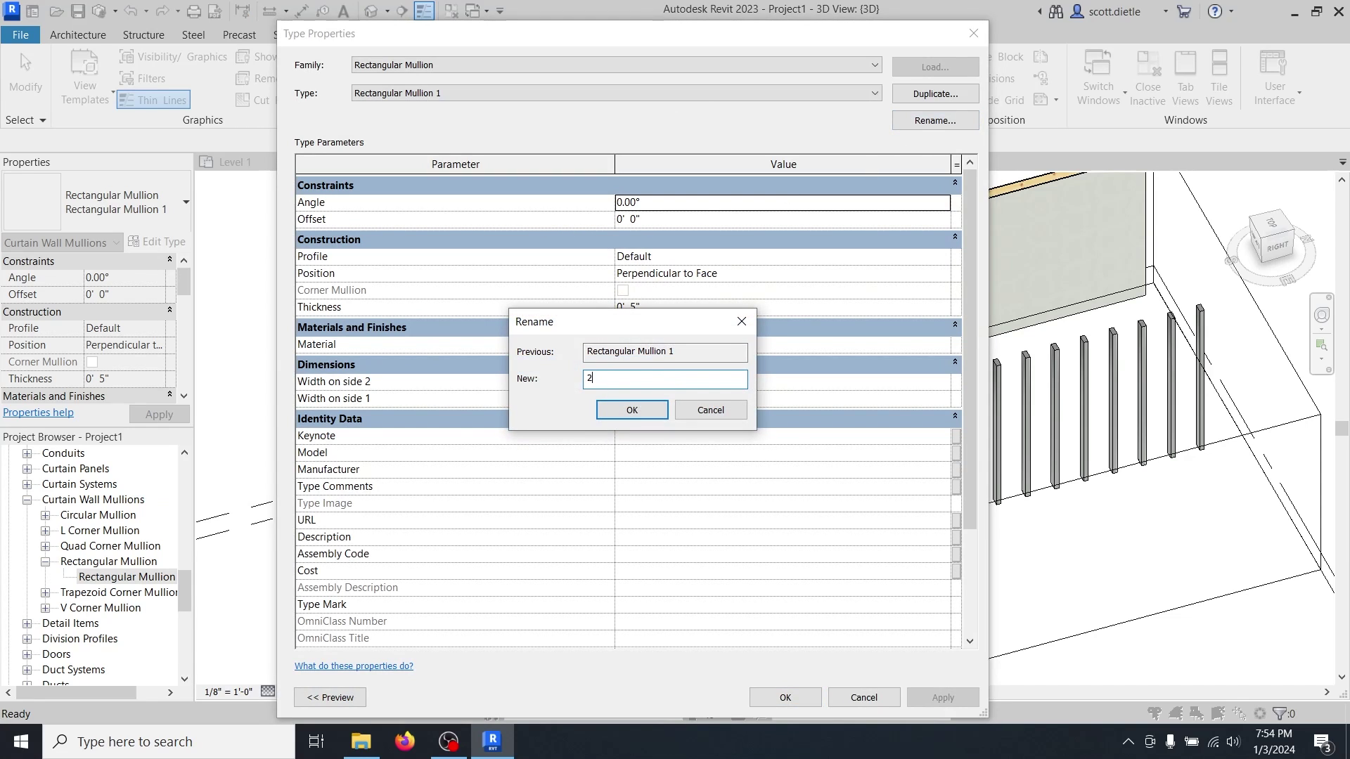
type("x6 M")
key("BackSpace")
type("Wood Stud")
left_click(632, 410)
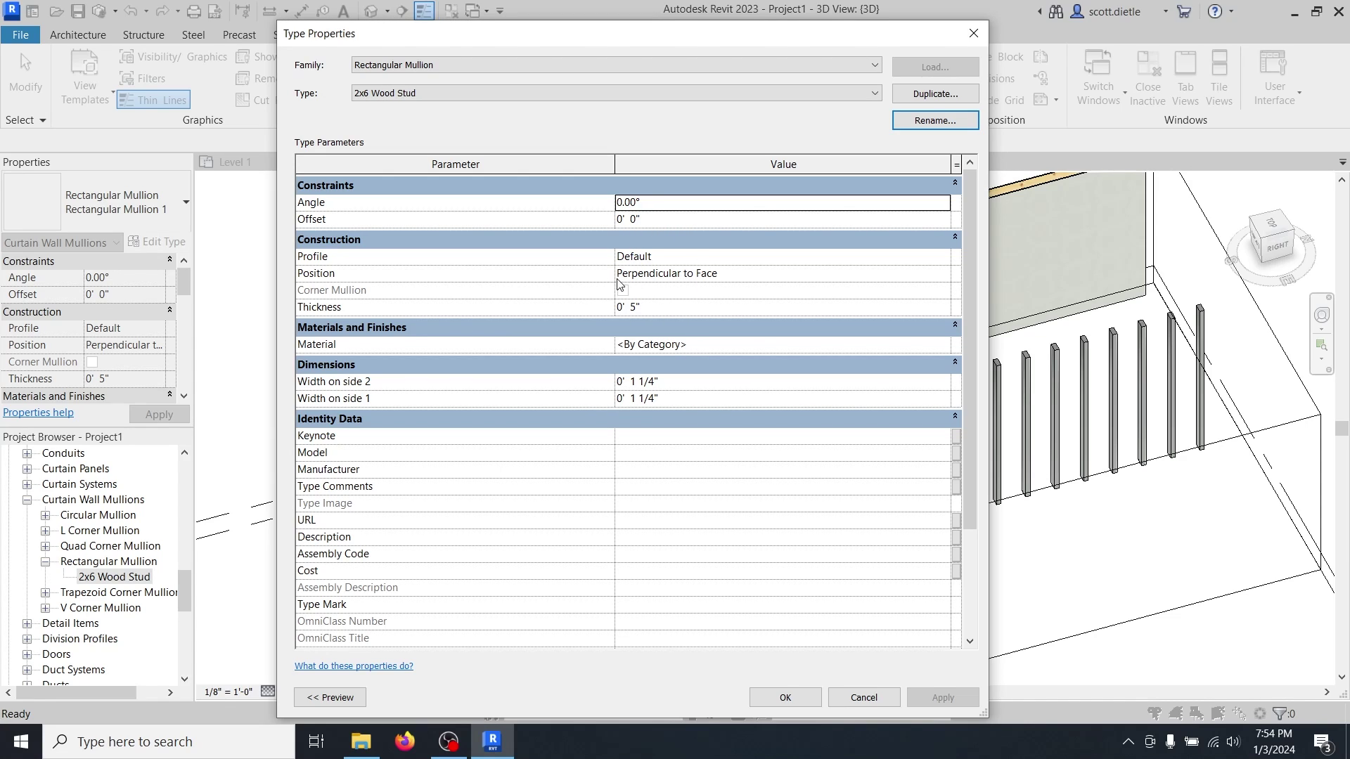
mouse_move(388, 391)
Give the 2x6 Wood Stud mullion 3/4" widths on both sides and a 5 1/2" thickness.
left_click(679, 385)
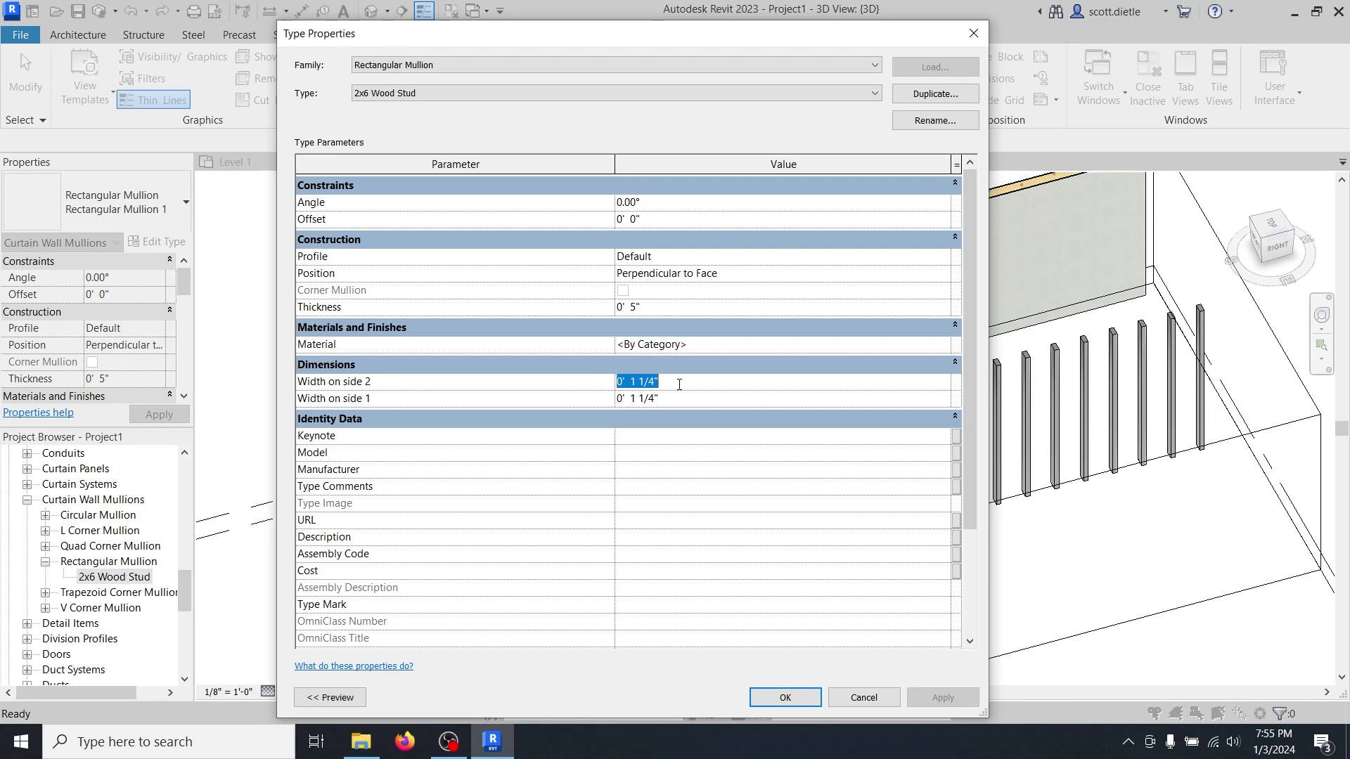
type("3/4")
key("Tab")
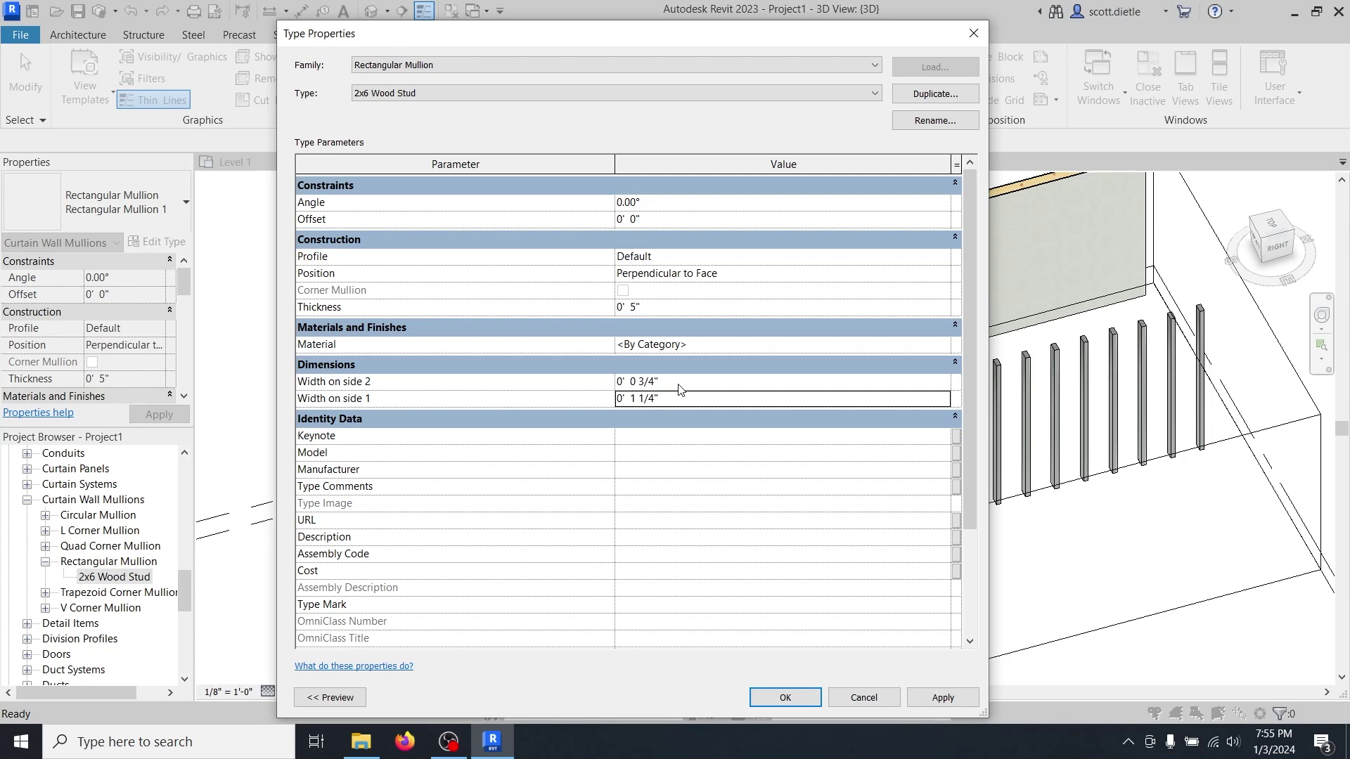
type("3/4")
key("Return")
left_click(678, 306)
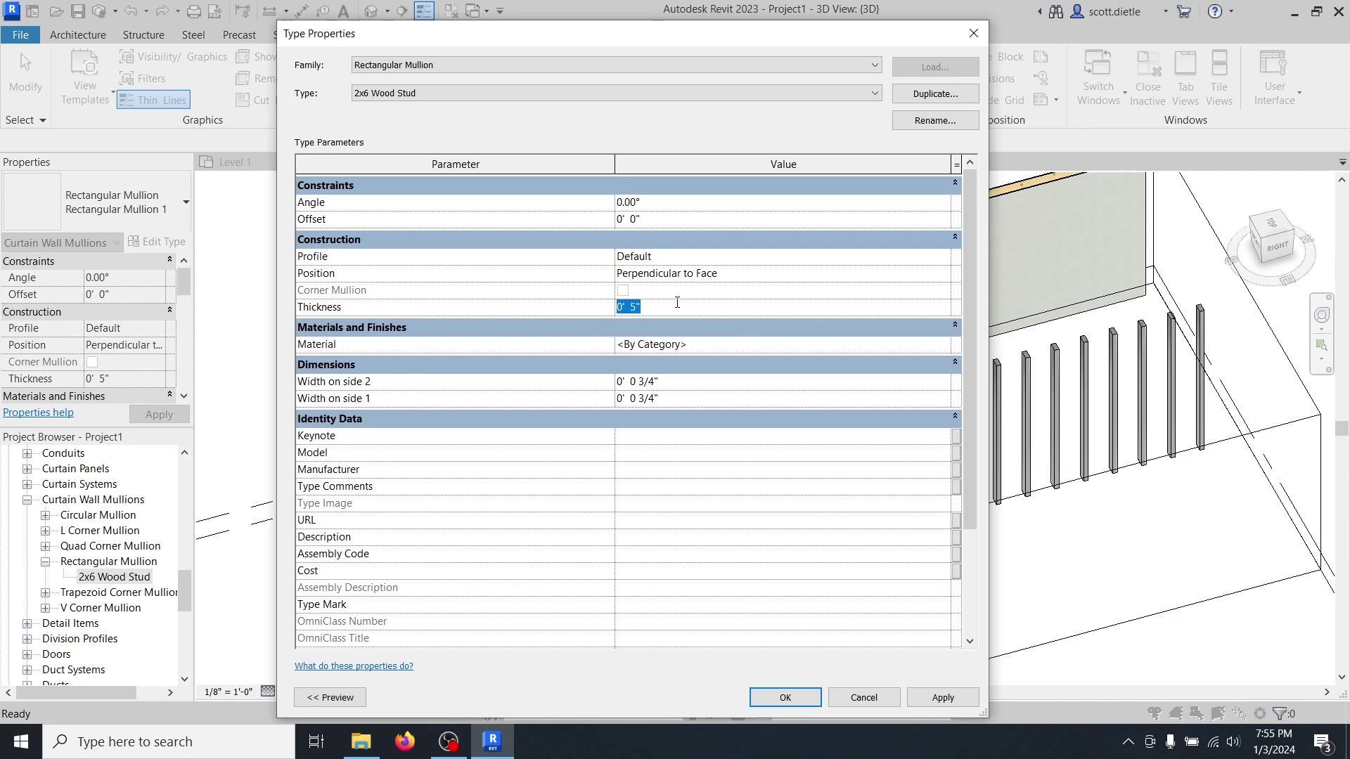
type("5 1/2")
key("Return")
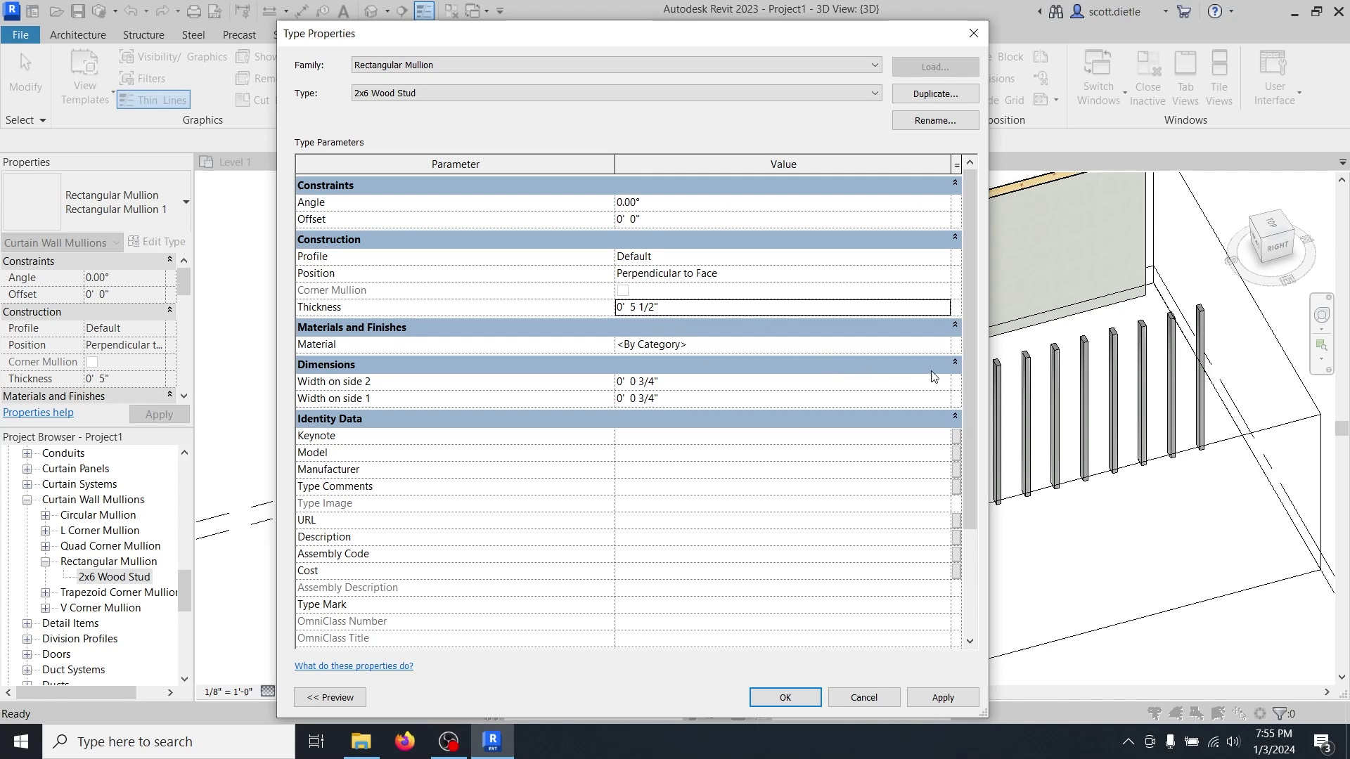
Assign Softwood, Lumber as the 2x6 Wood Stud mullion material.
left_click(945, 345)
left_click(946, 344)
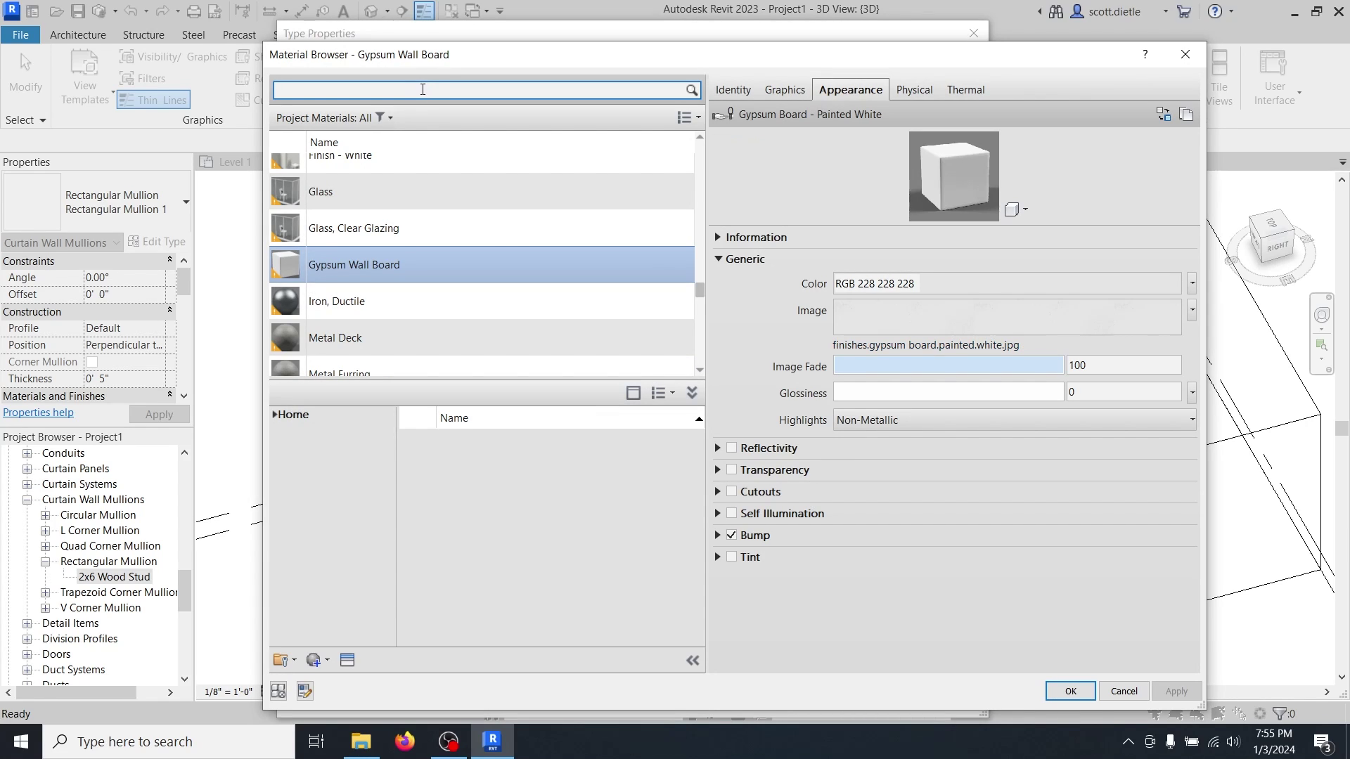
left_click(423, 89)
type("wood")
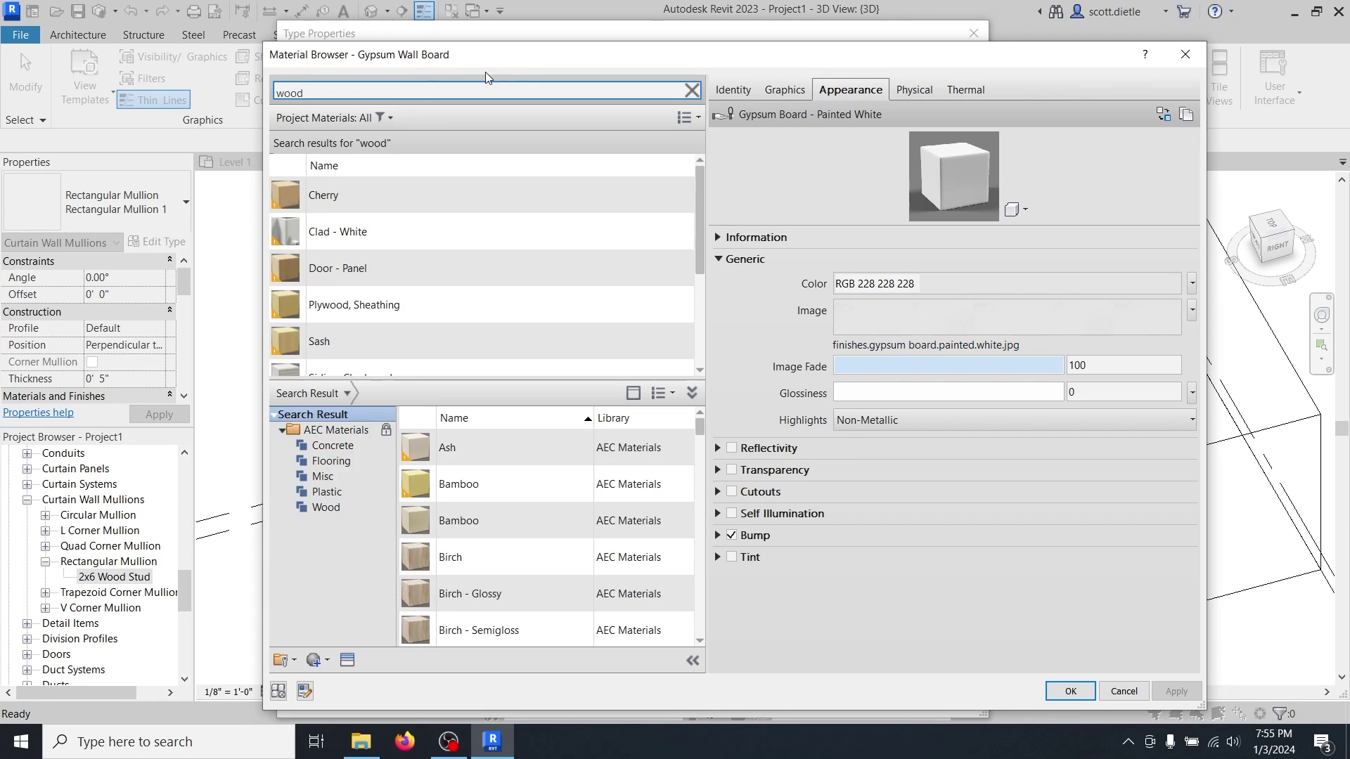
scroll(521, 302, "down", 3)
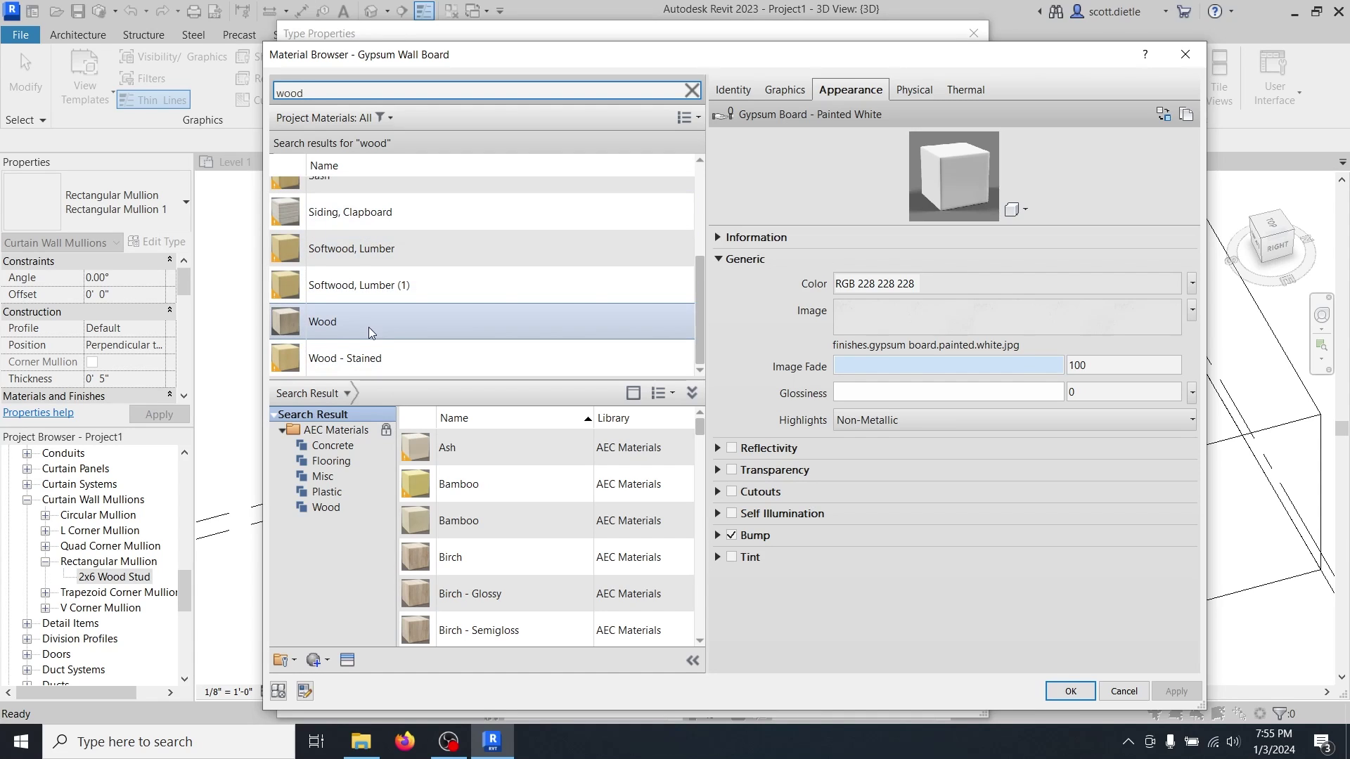
left_click(381, 257)
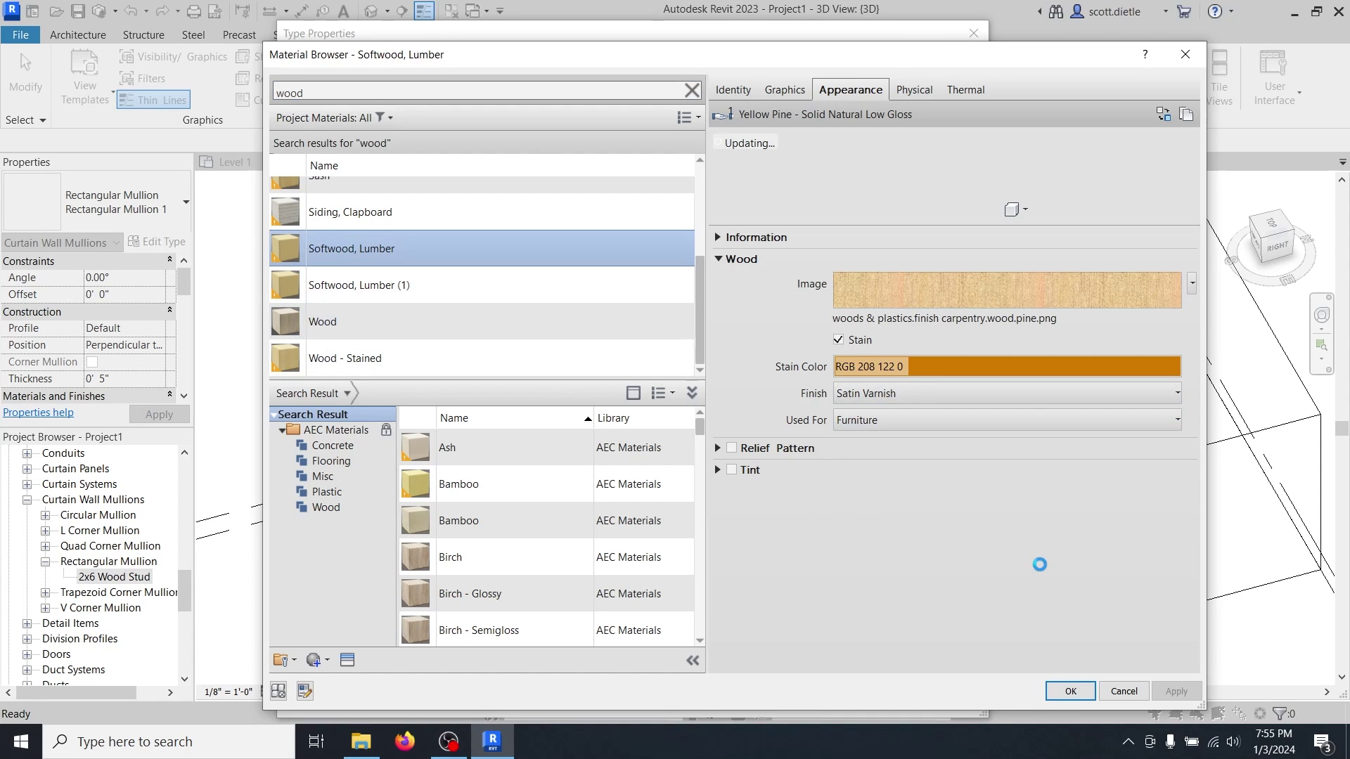
left_click(1069, 692)
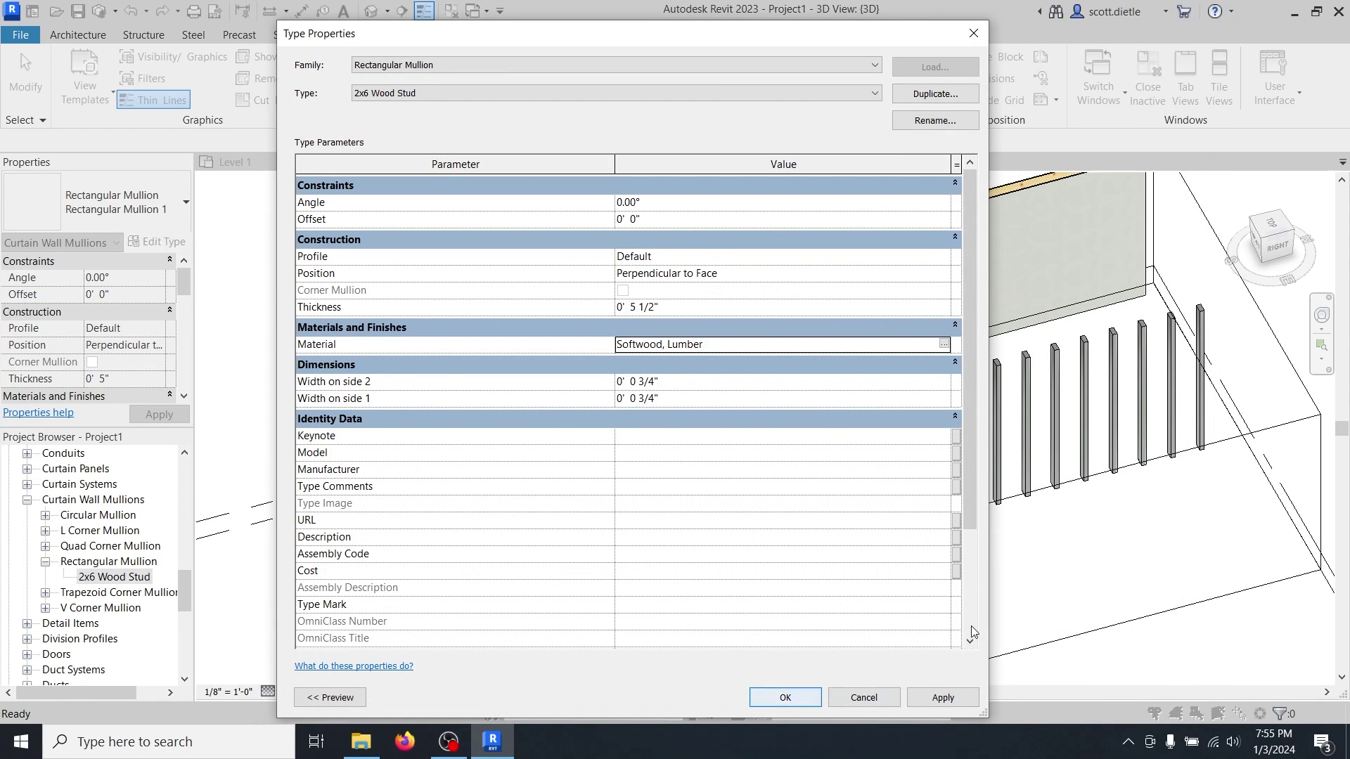
Close the mullion type properties and zoom in and out to inspect the studs along the wall.
left_click(788, 699)
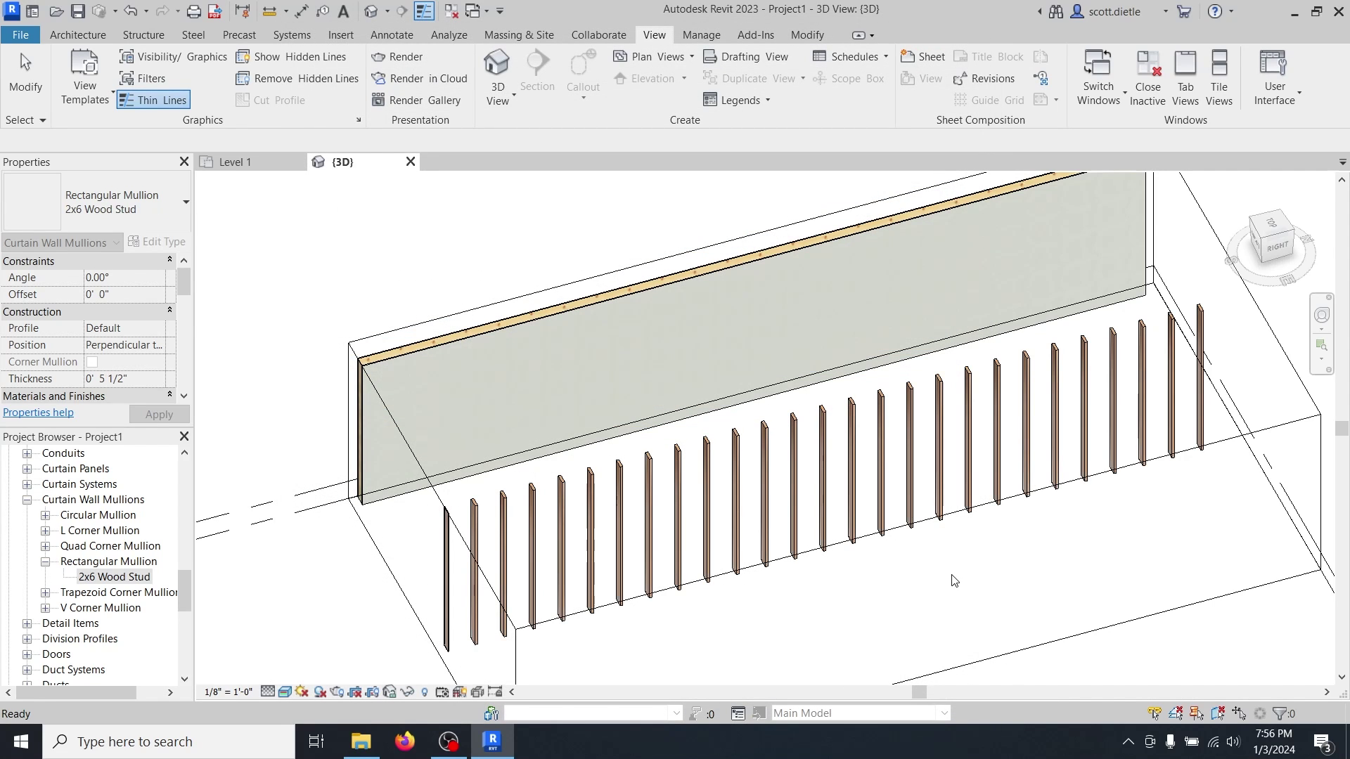
scroll(750, 457, "up", 5)
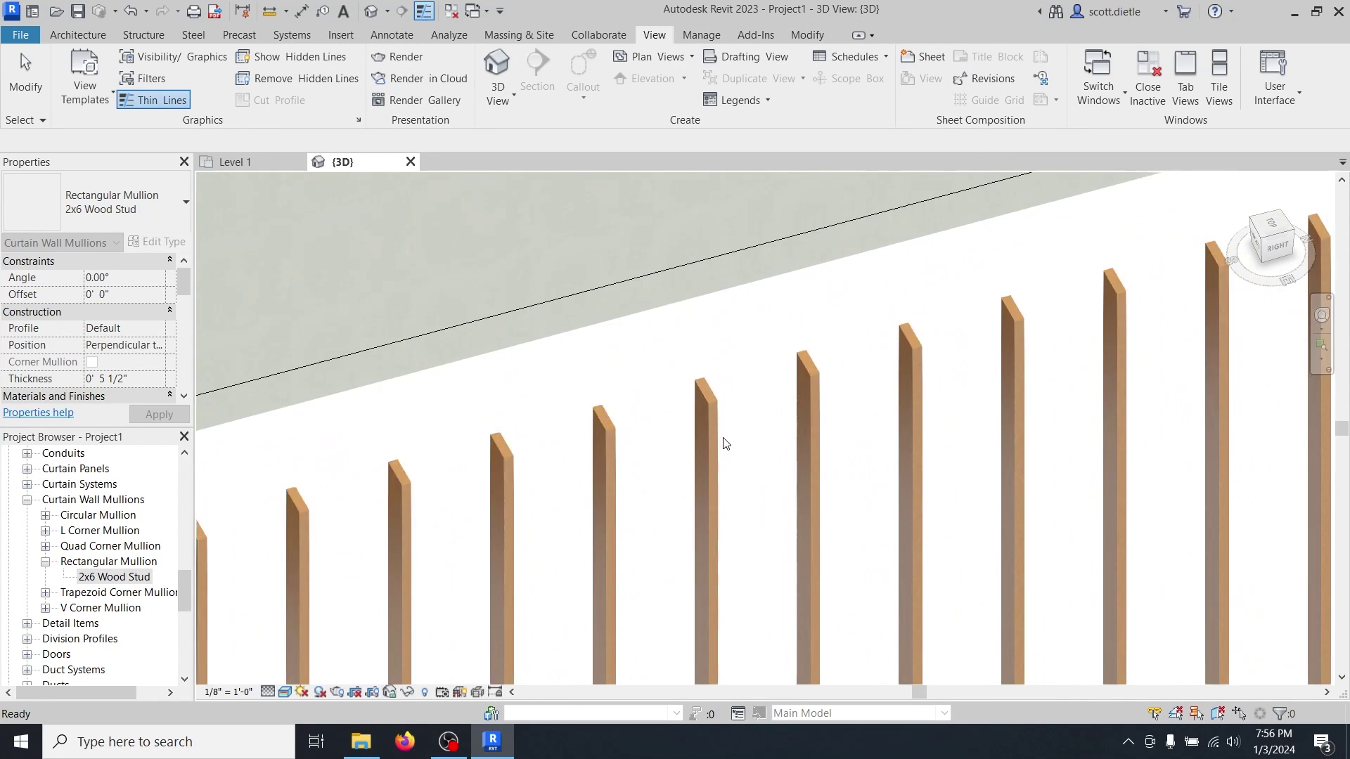
scroll(724, 443, "up", 6)
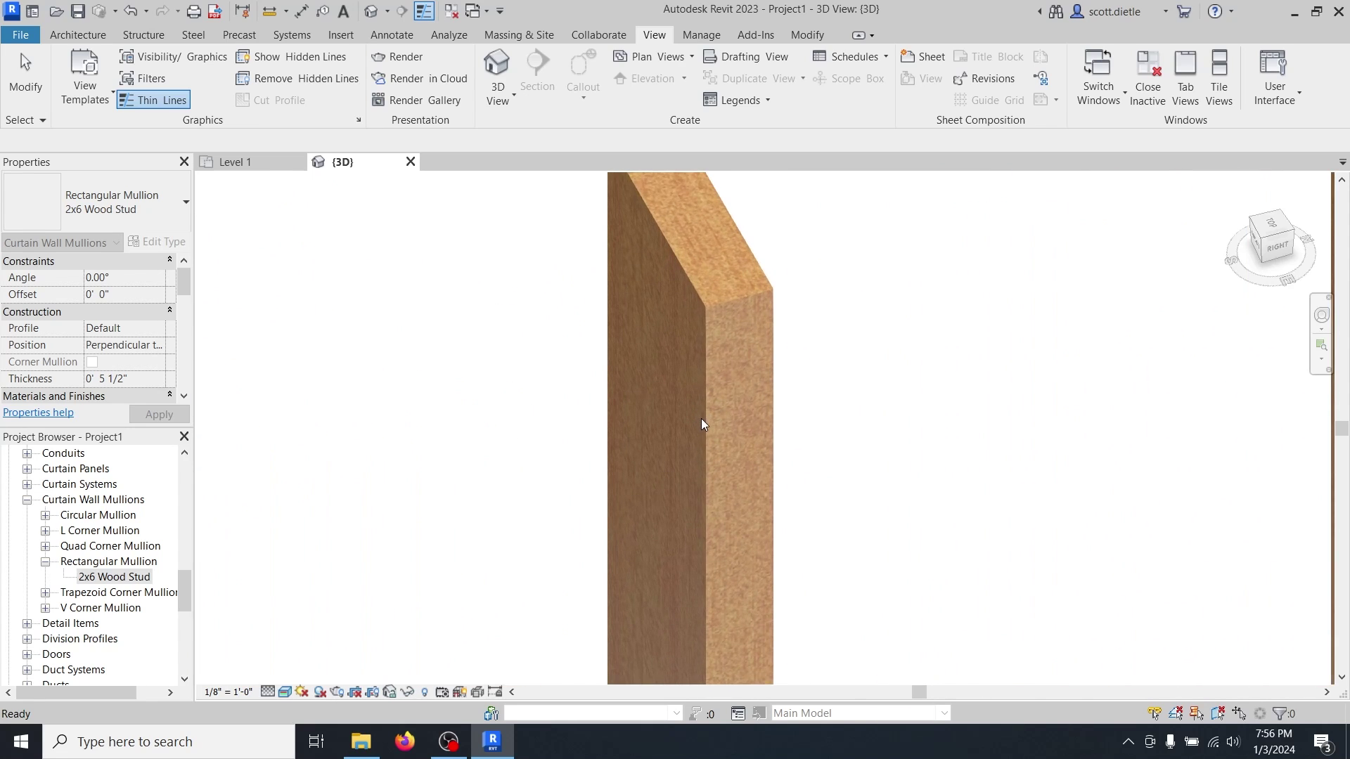
key("Escape")
scroll(745, 439, "down", 5)
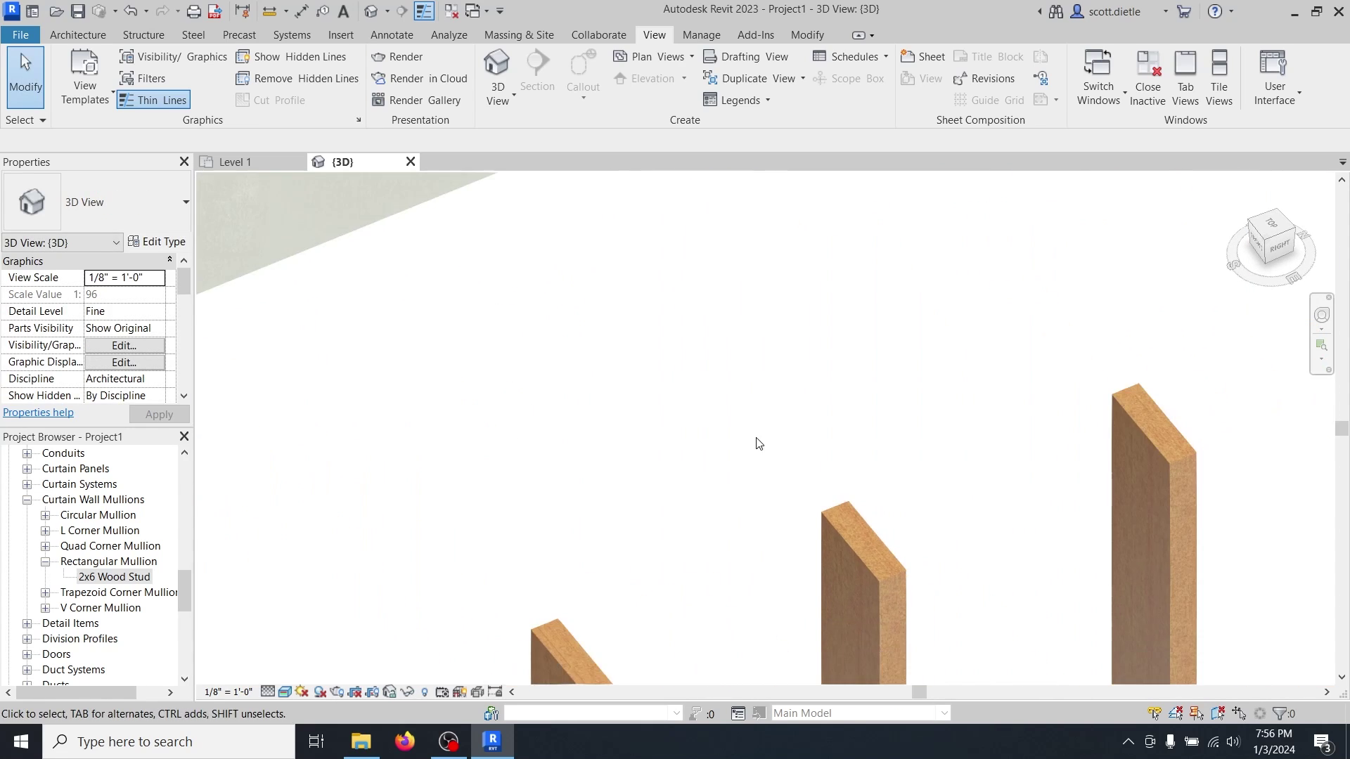
scroll(759, 443, "down", 5)
scroll(760, 267, "up", 8)
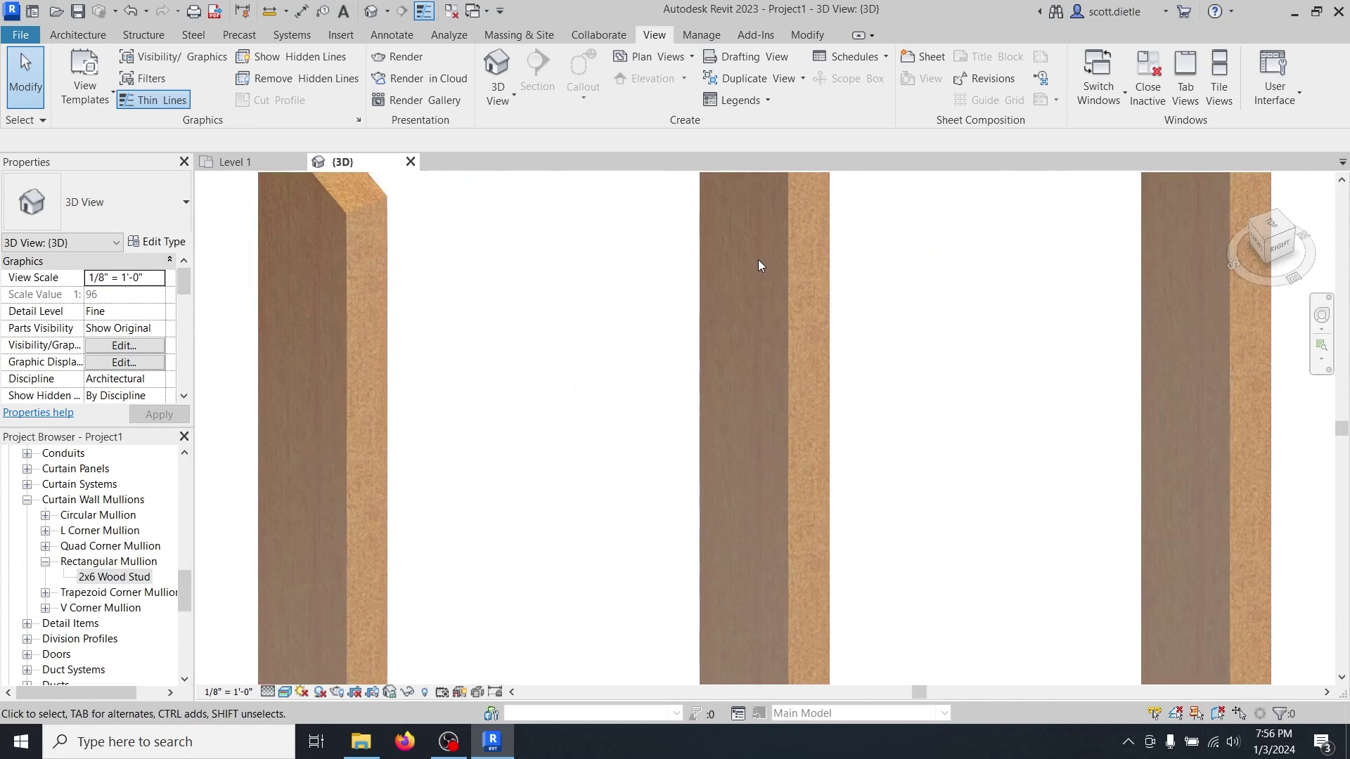
scroll(761, 264, "up", 2)
scroll(773, 281, "down", 6)
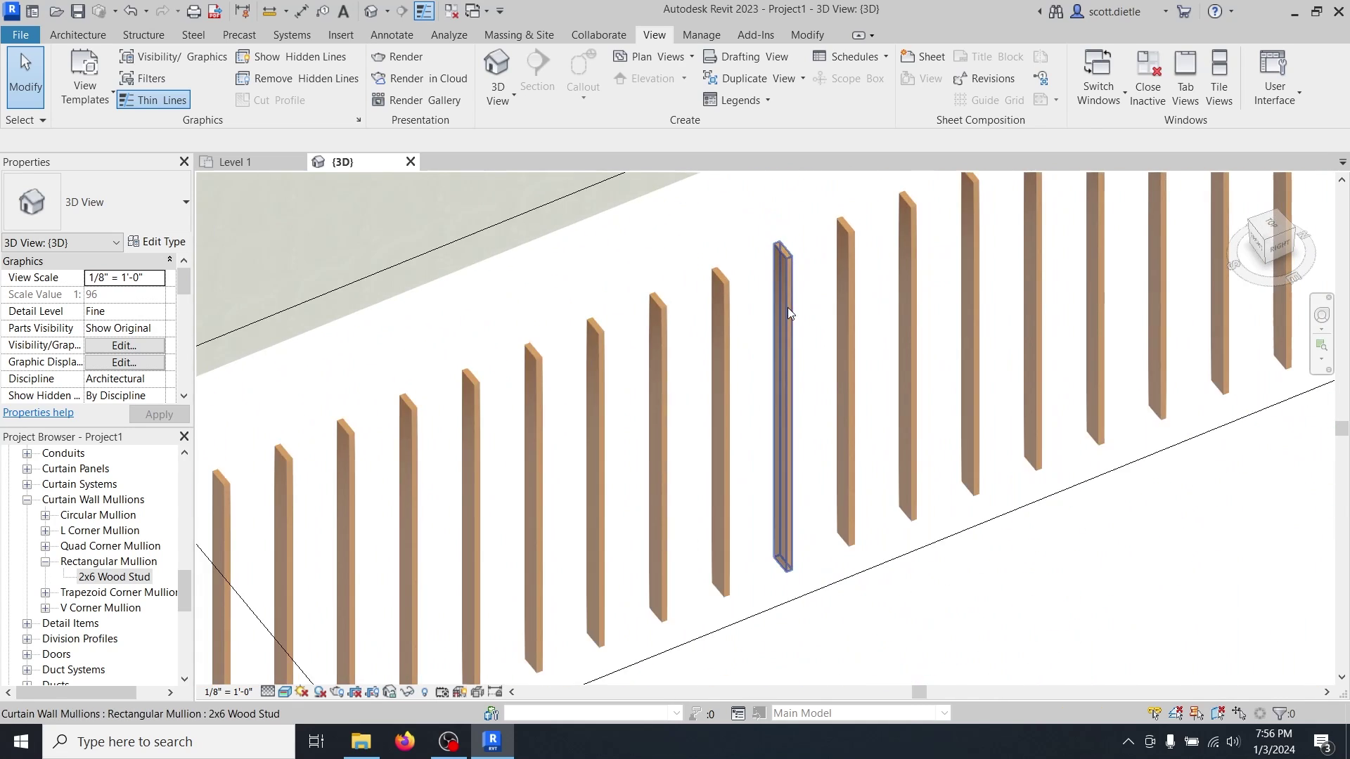
scroll(787, 313, "down", 6)
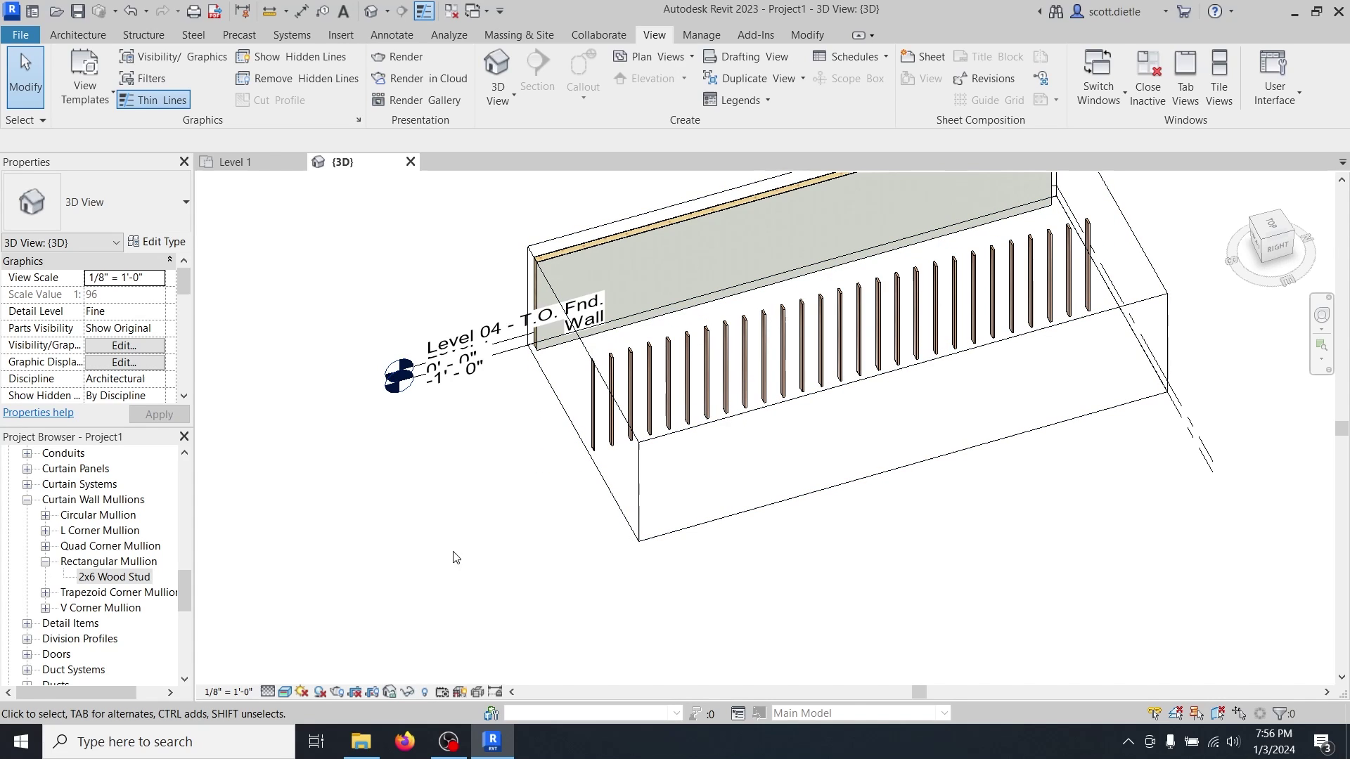
Duplicate the 2x6 Wood Stud type as '2x6 Wood Double Stud' and bring up its actions.
right_click(137, 578)
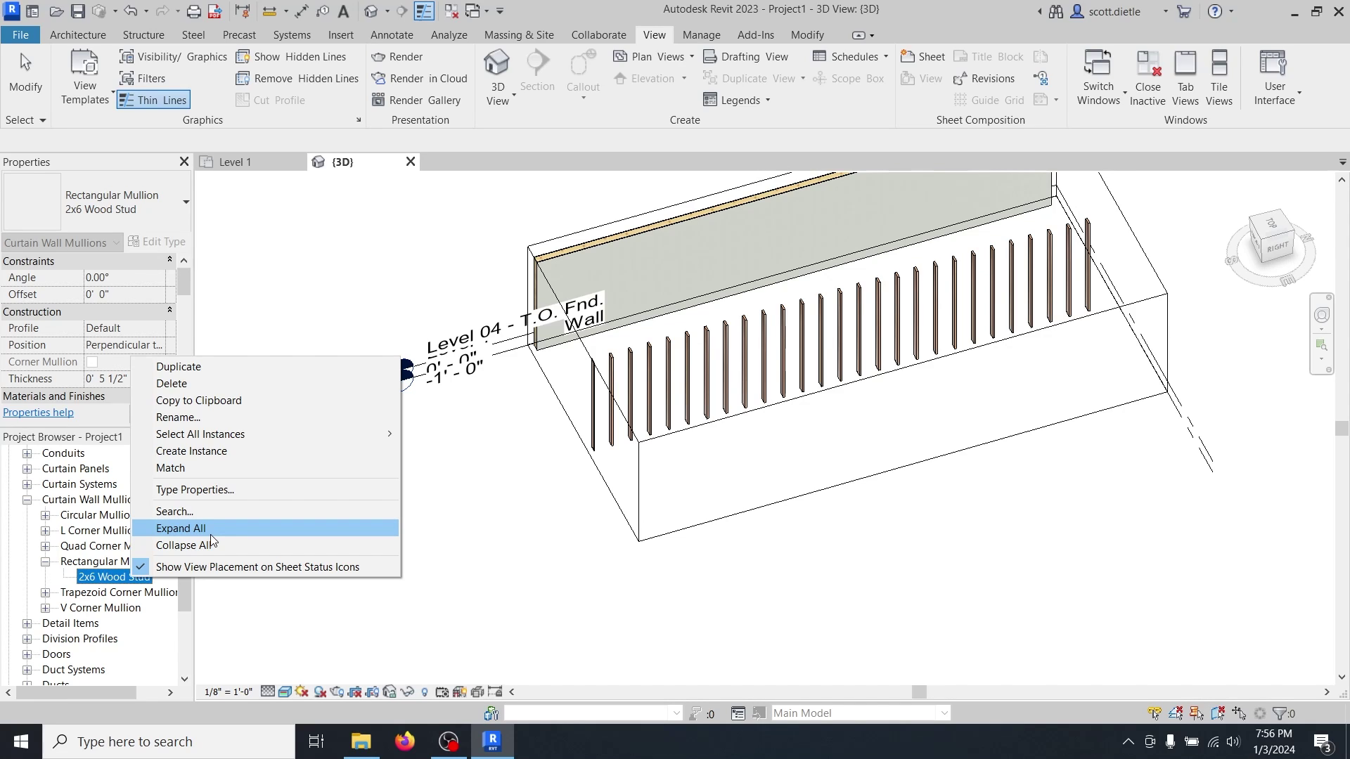
left_click(189, 366)
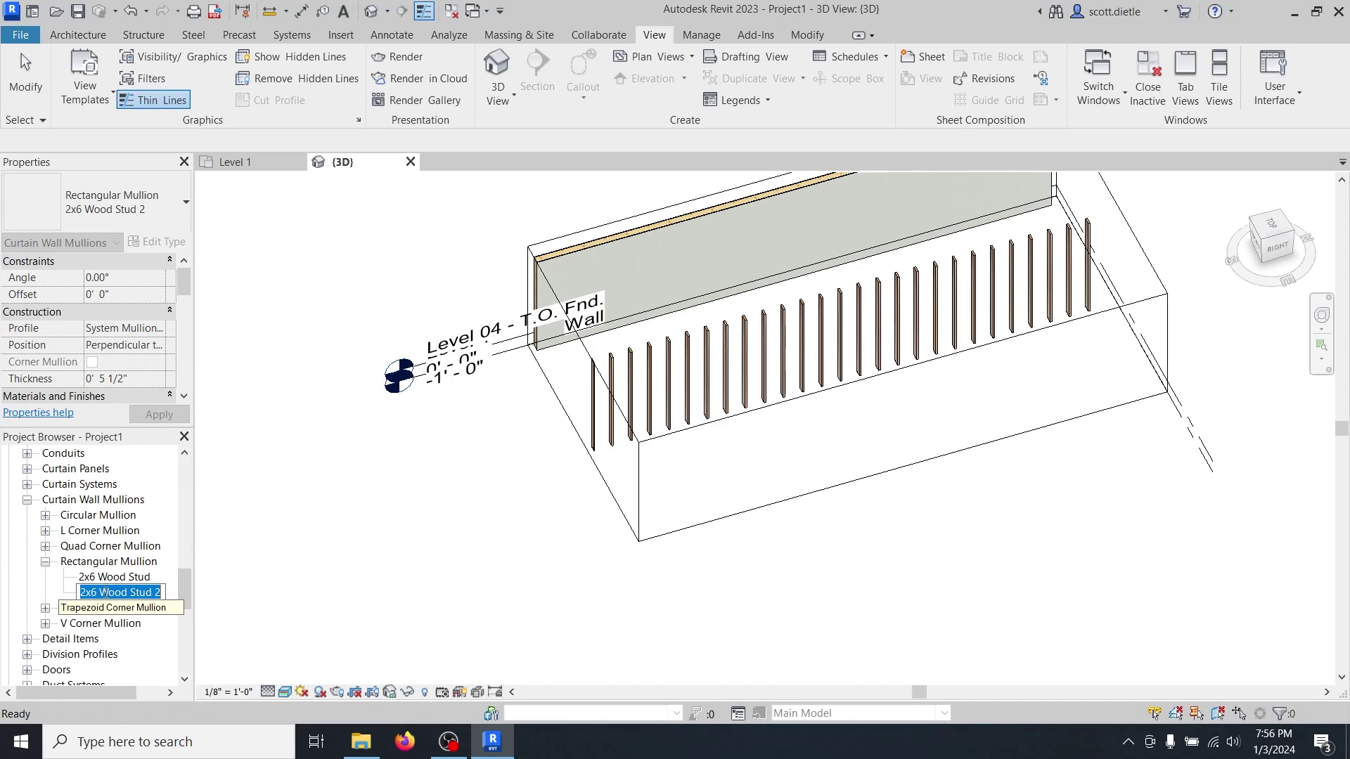
left_click_drag(131, 594, 169, 598)
key("BackSpace")
type("Double Stud")
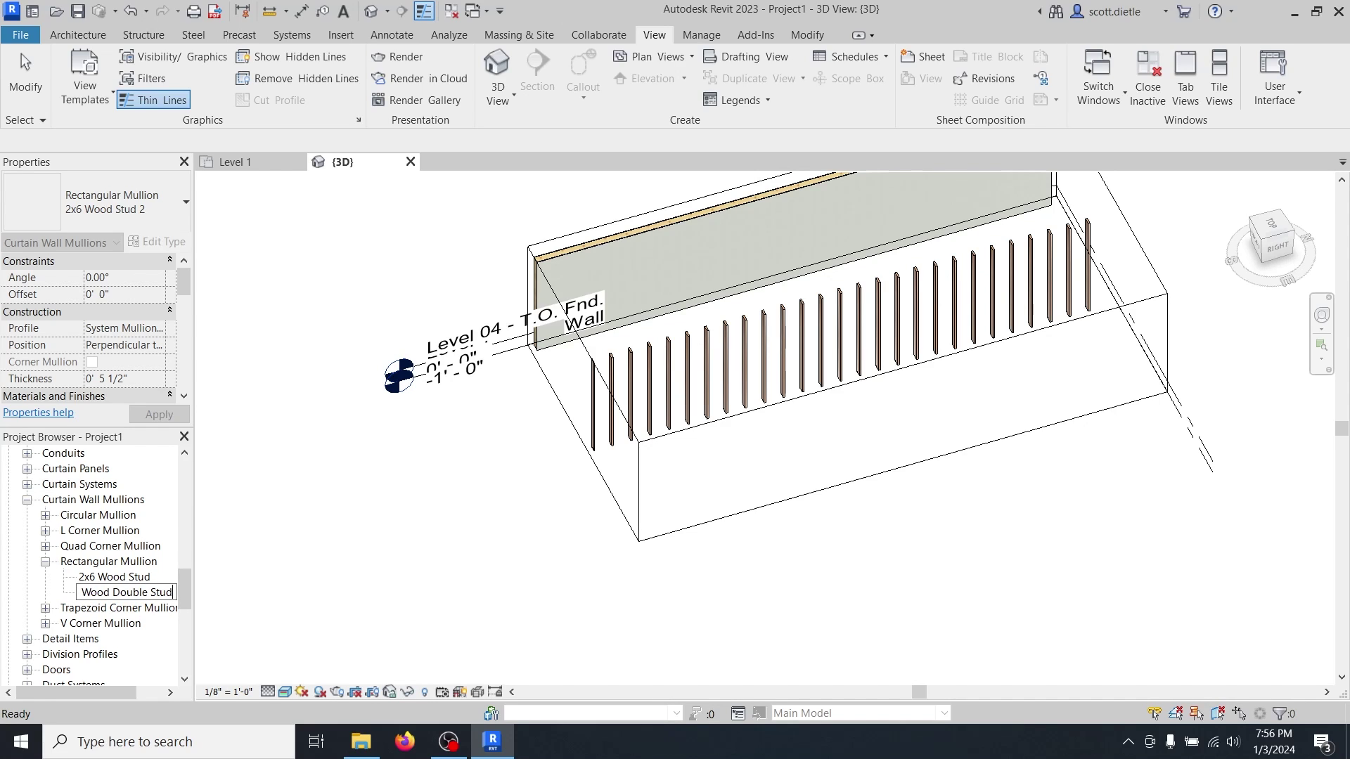
key("Return")
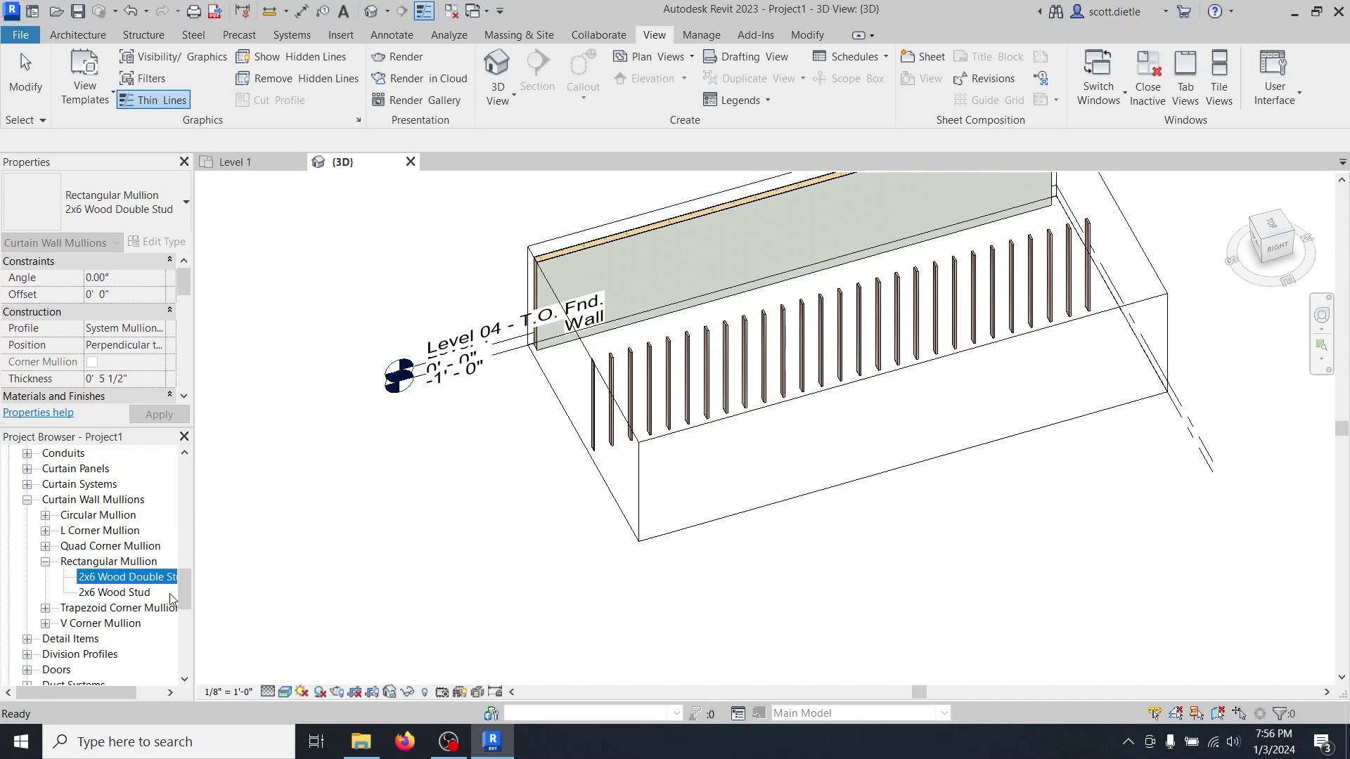
right_click(163, 577)
Set both side widths of 2x6 Wood Double Stud to 1.5" and accept.
left_click(223, 489)
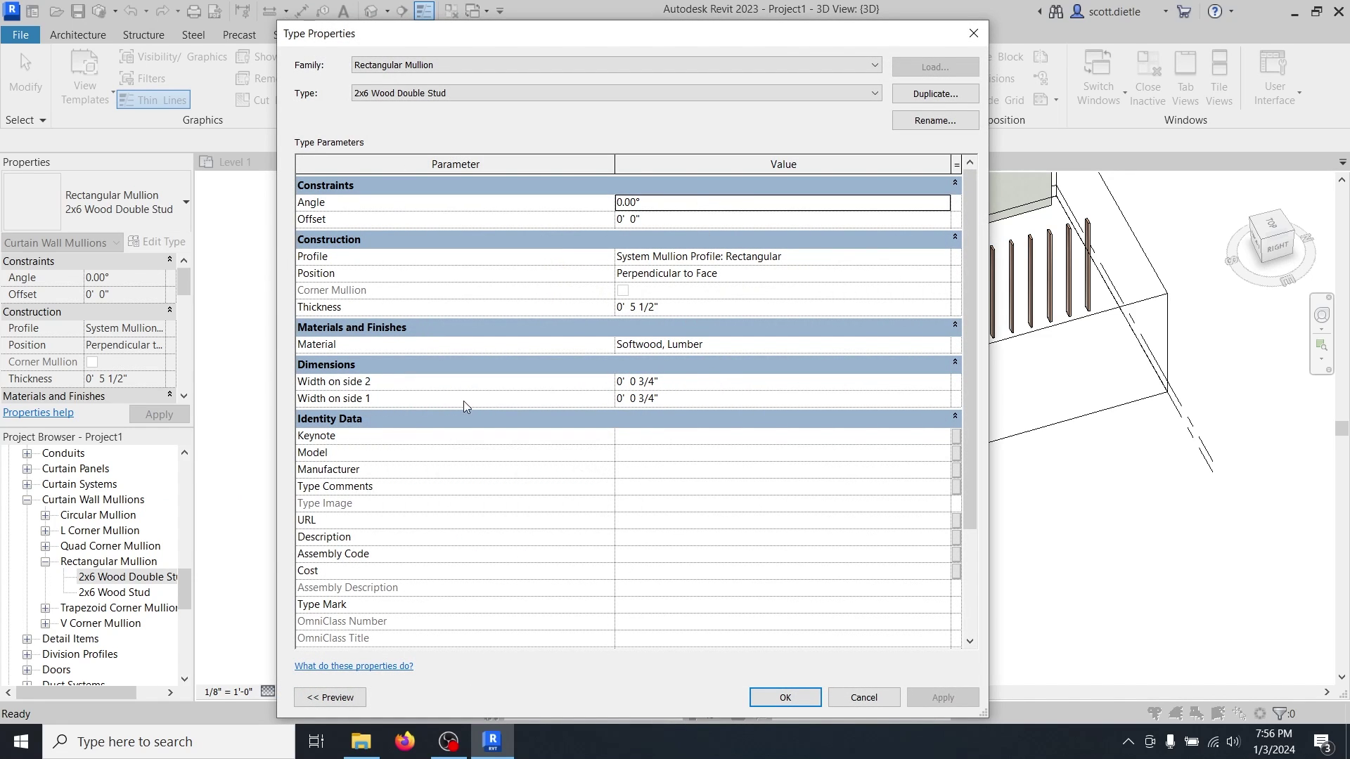
mouse_move(463, 402)
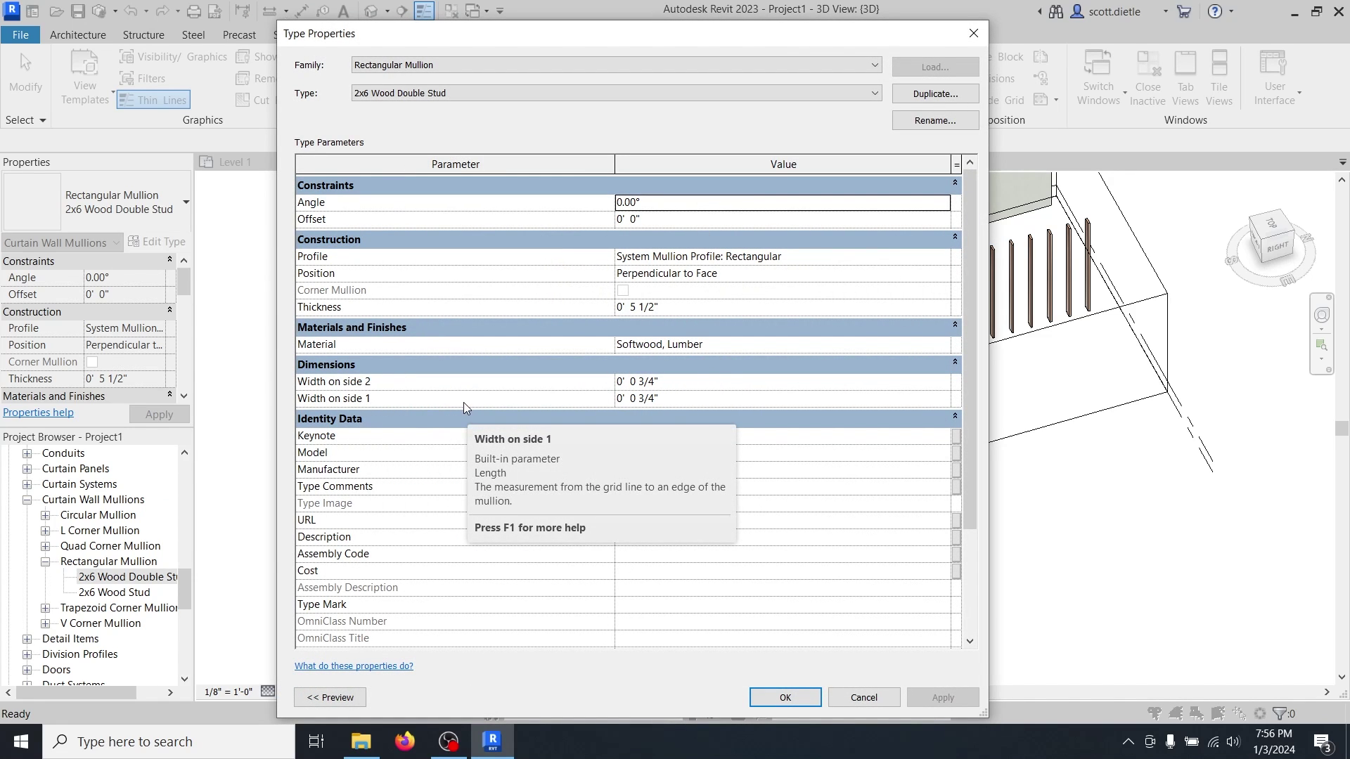
left_click(712, 385)
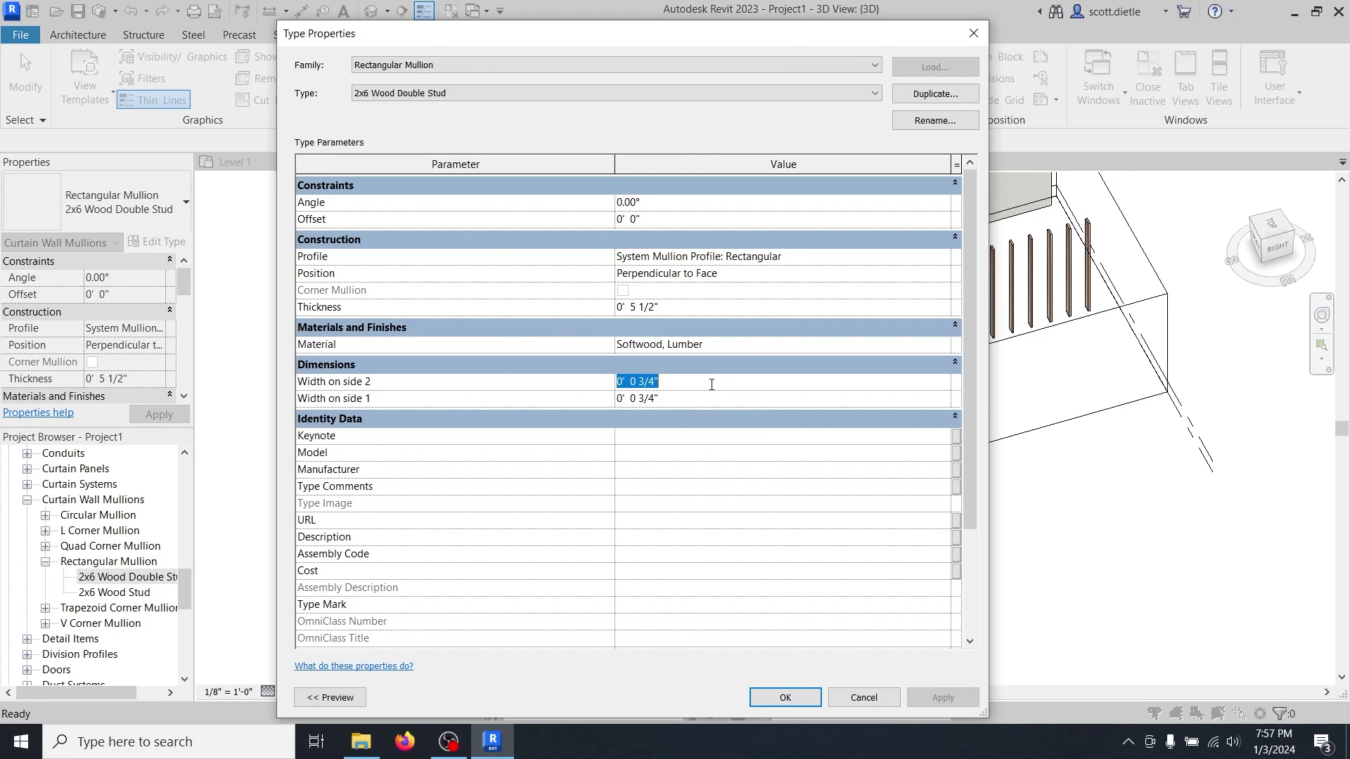
type("1.5")
key("Tab")
type("1")
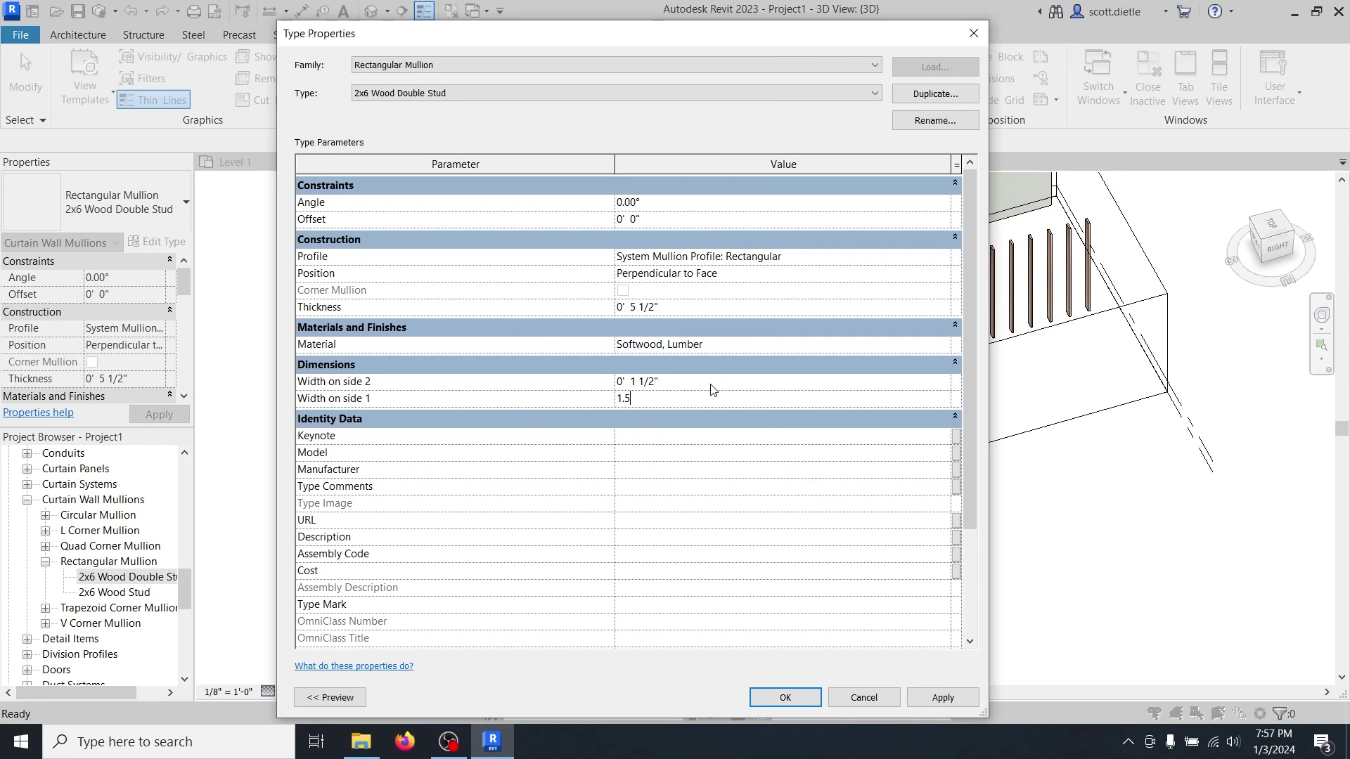
type(".5")
key("Return")
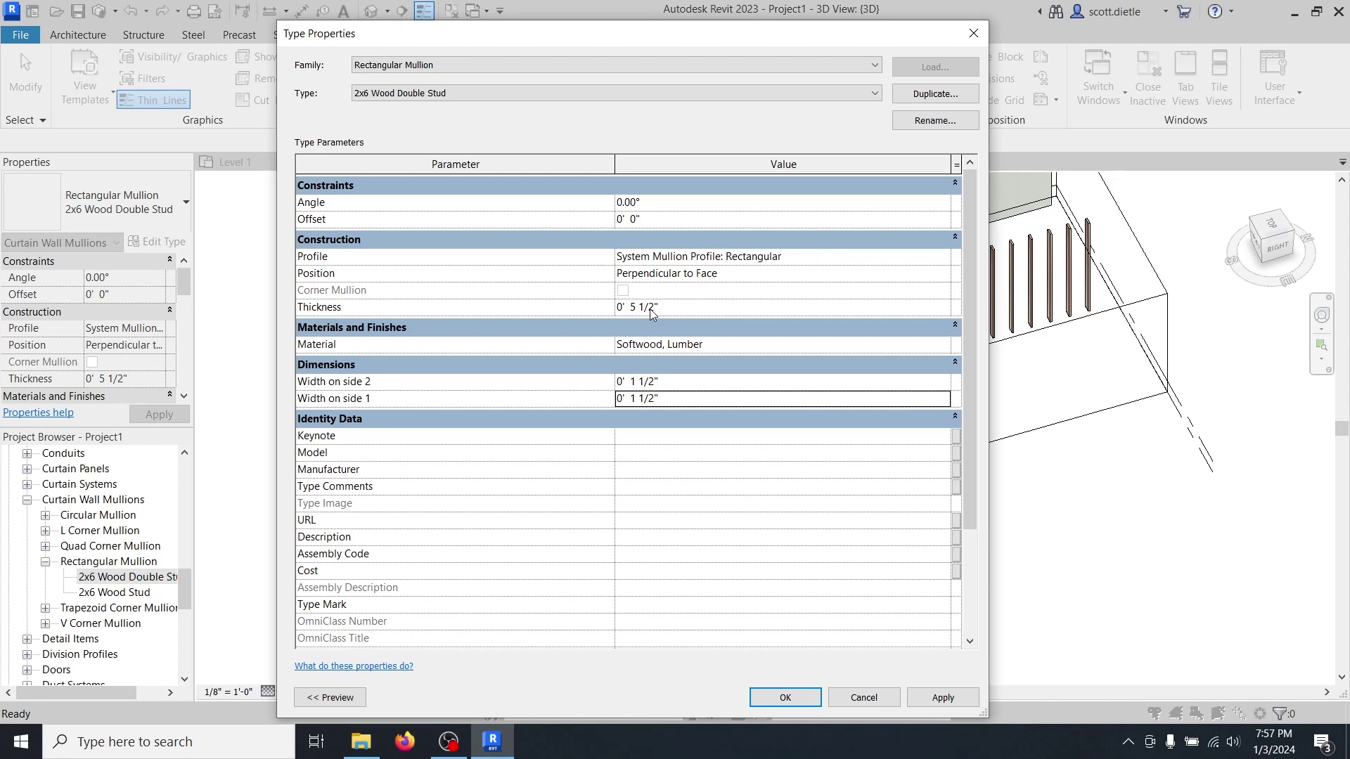
left_click(795, 701)
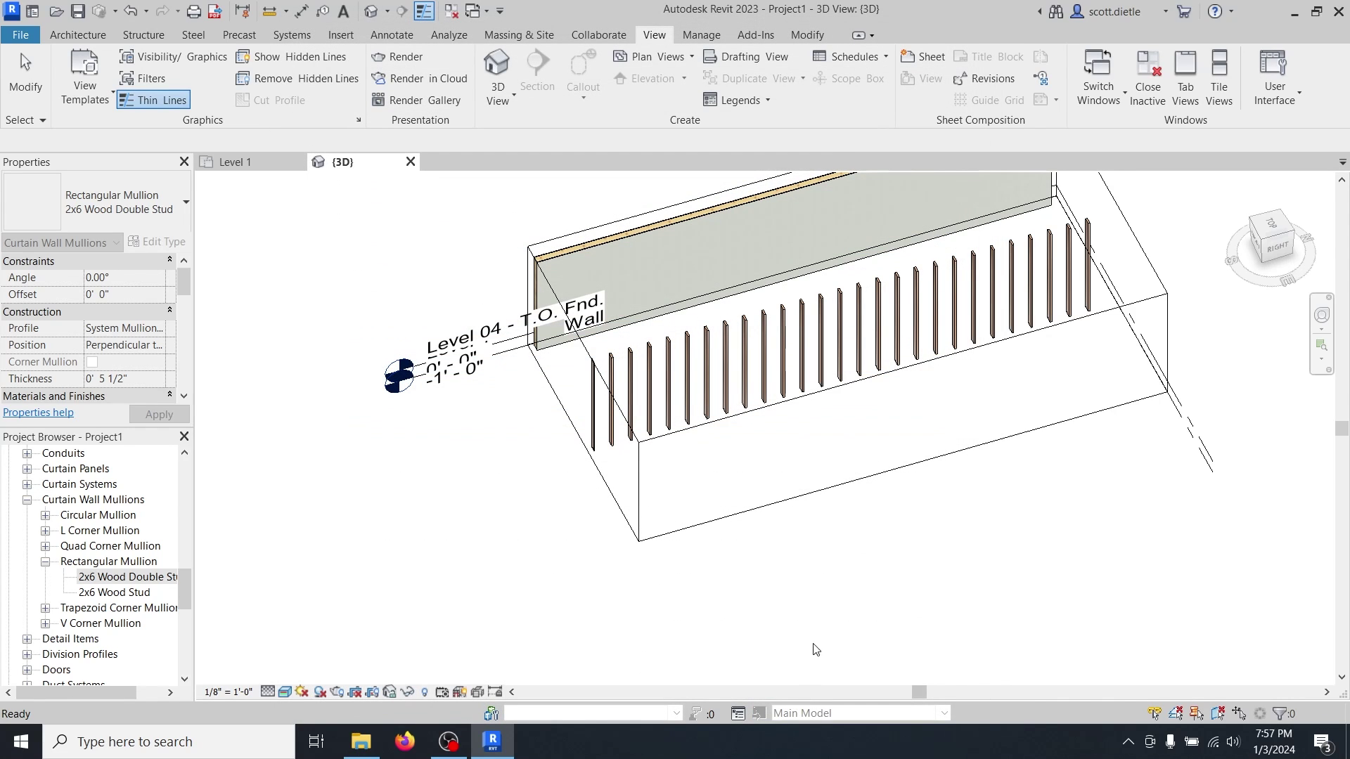
Set the curtain wall's horizontal Border 1 Type to 2x6 Wood Stud and apply.
left_click(127, 596)
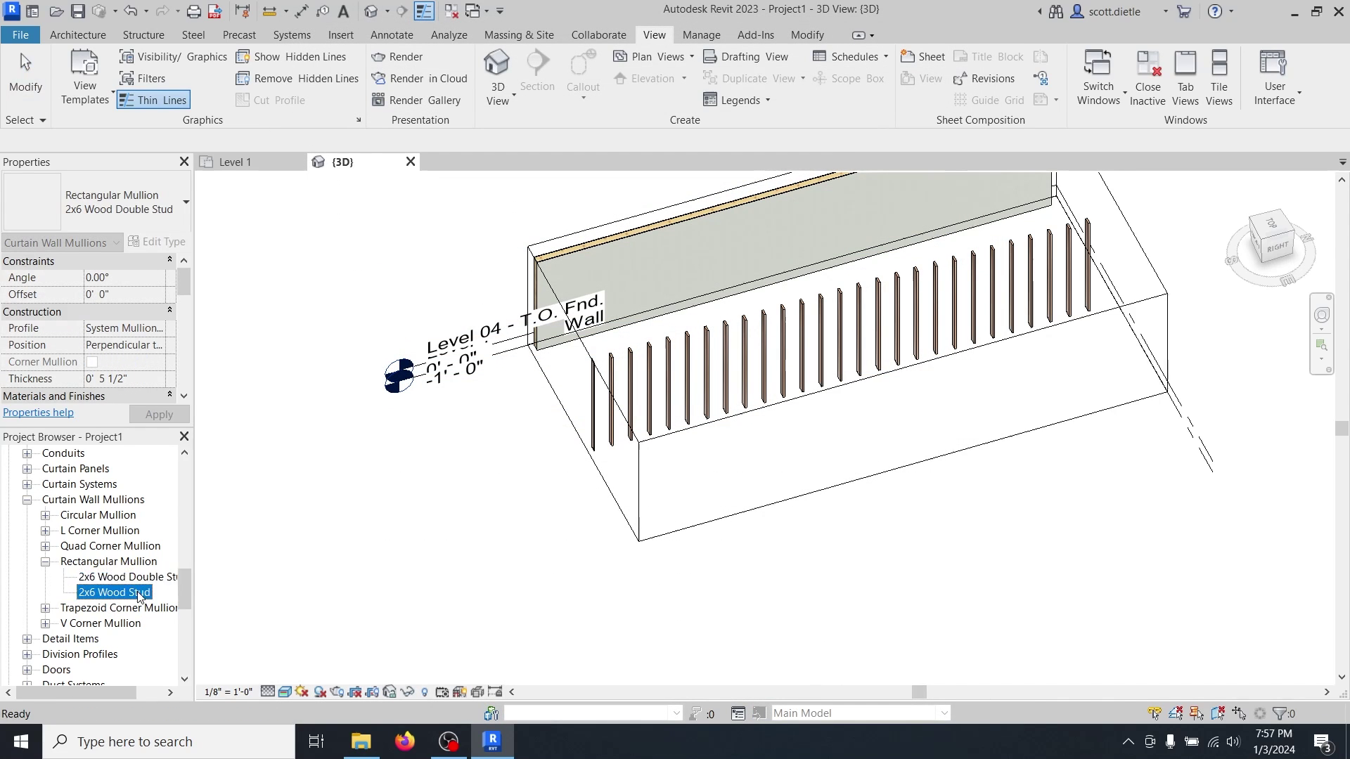
left_click(745, 397)
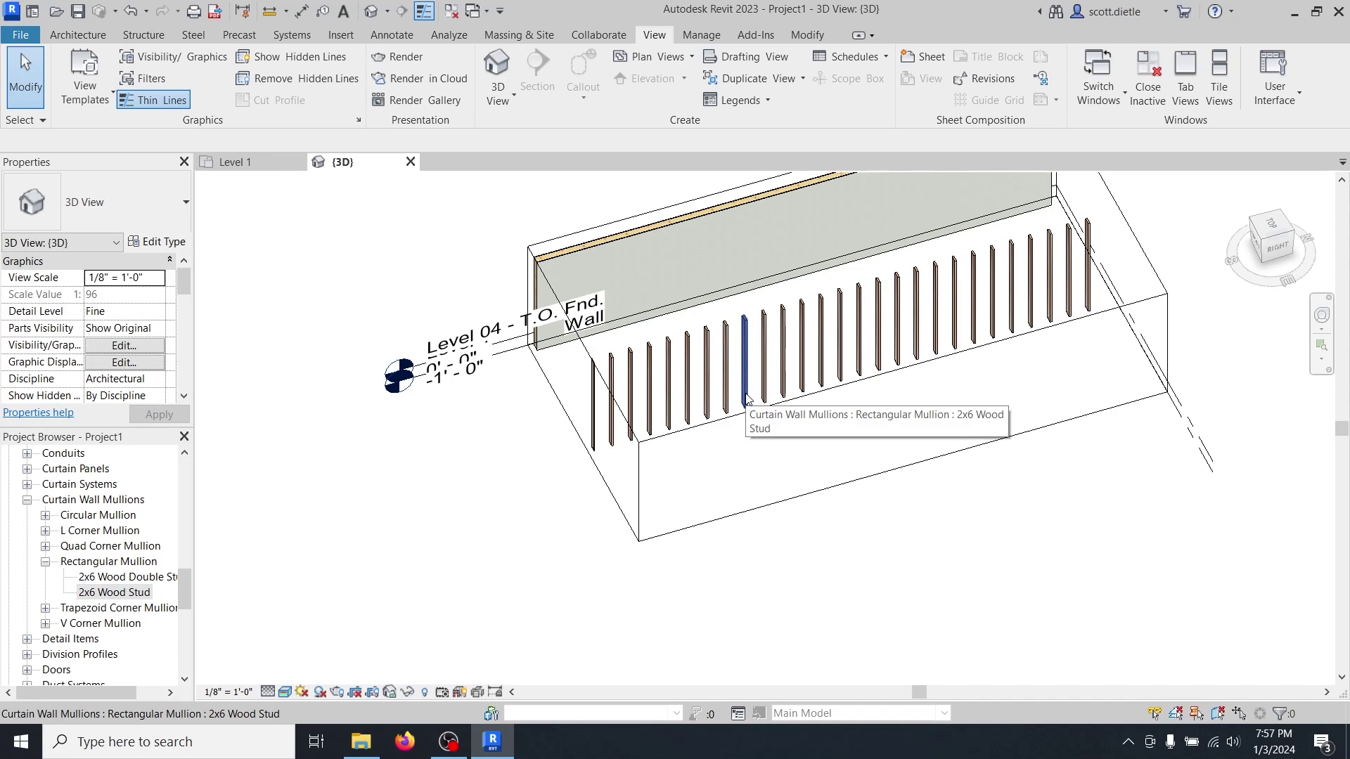
key("Tab")
left_click(711, 412)
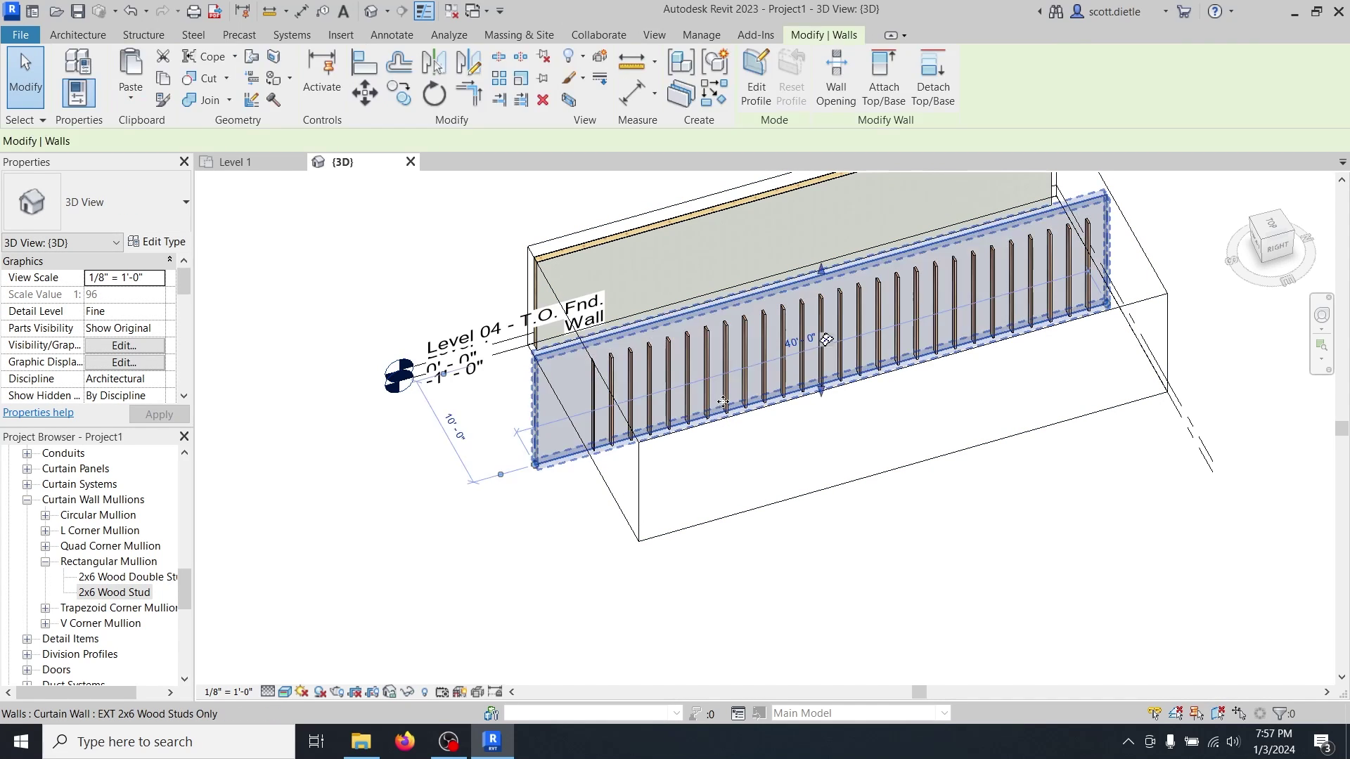
left_click(159, 241)
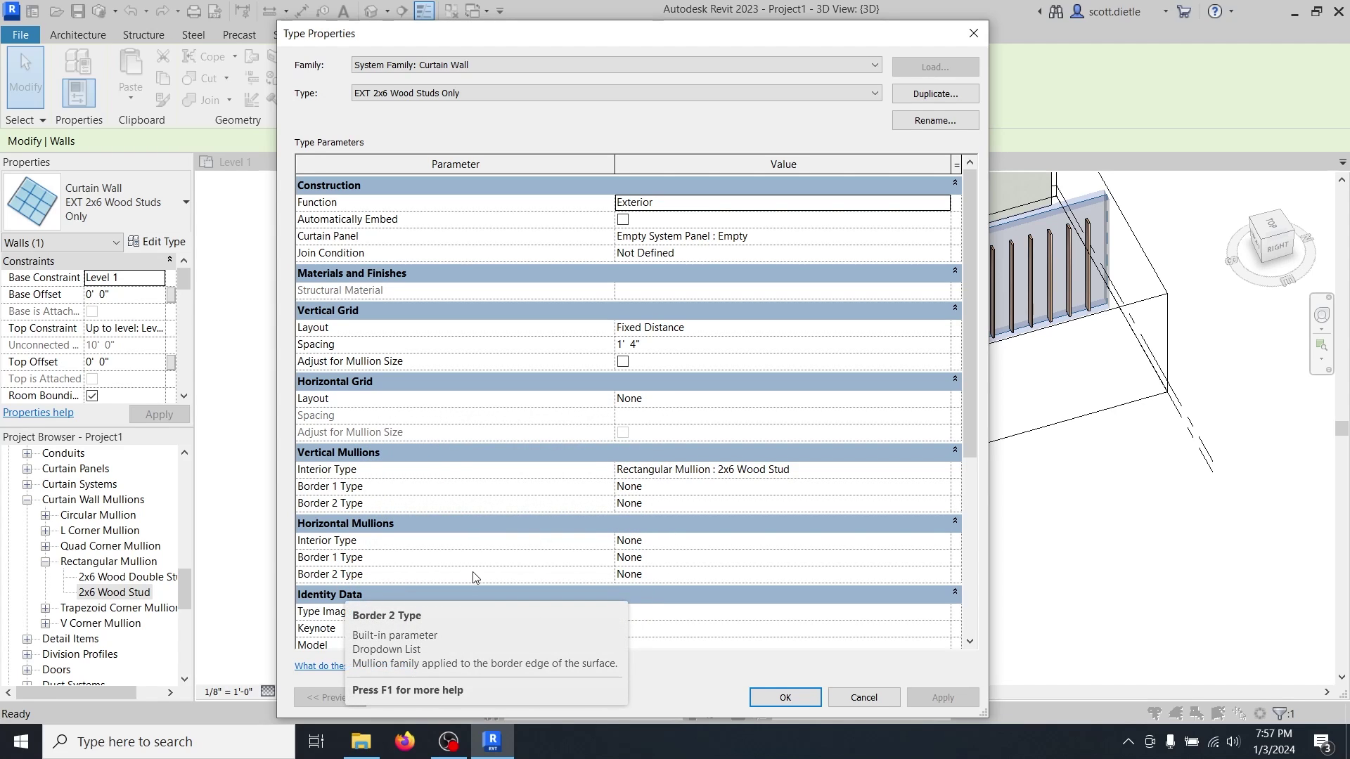
left_click(724, 563)
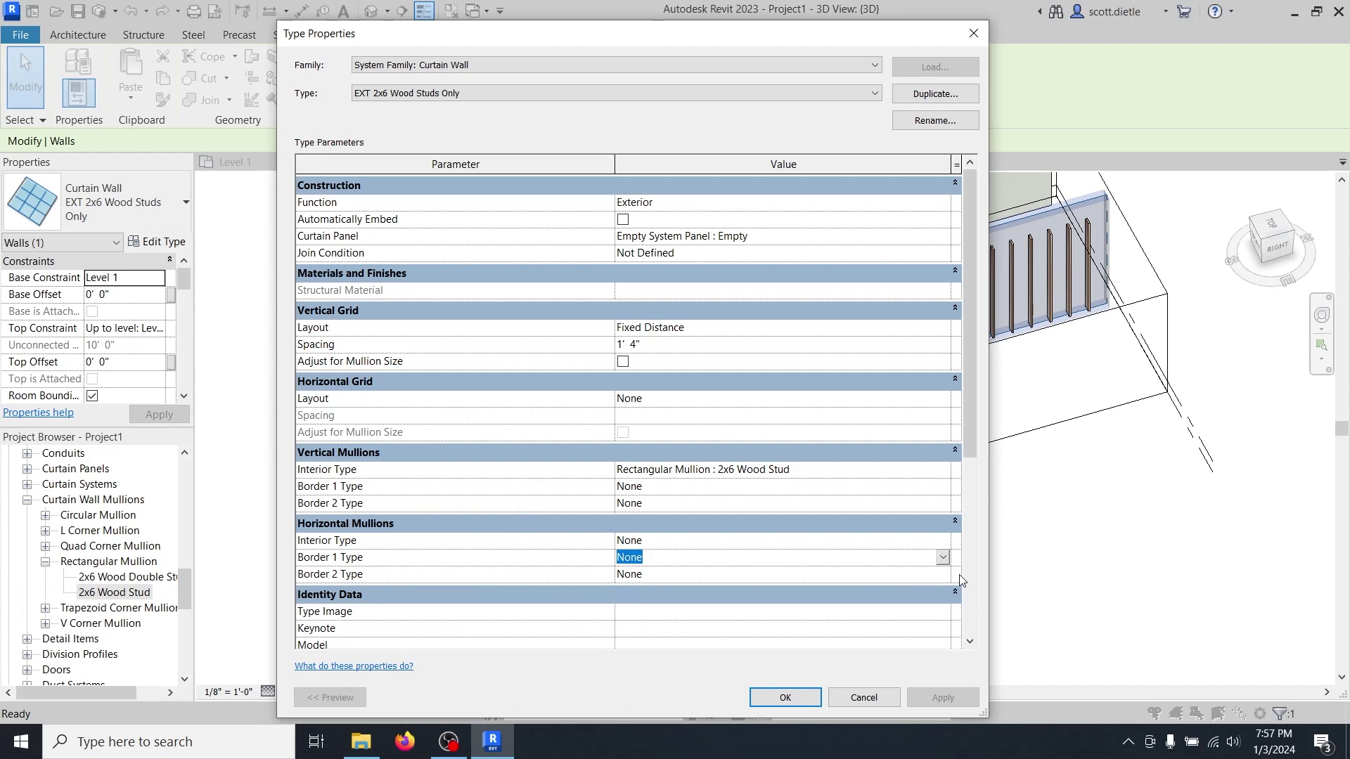
left_click(943, 557)
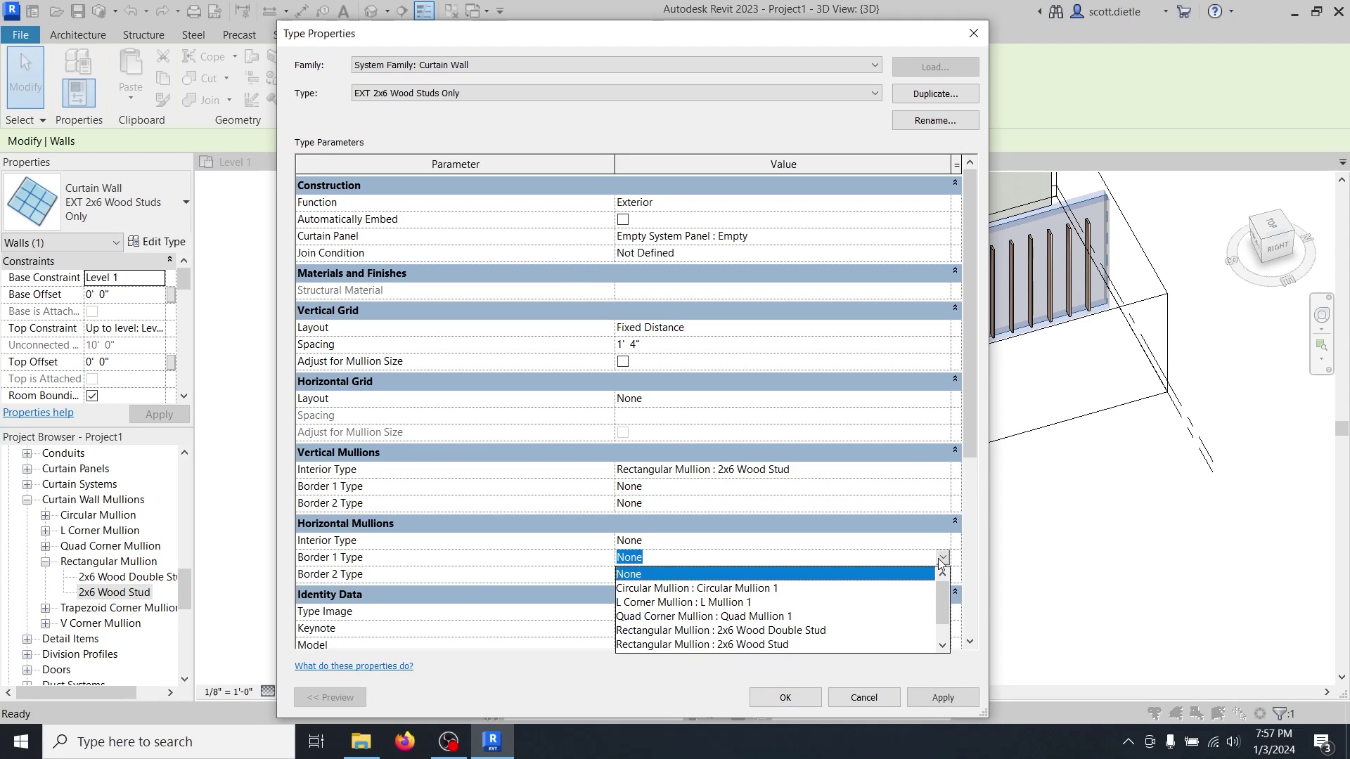
left_click(795, 645)
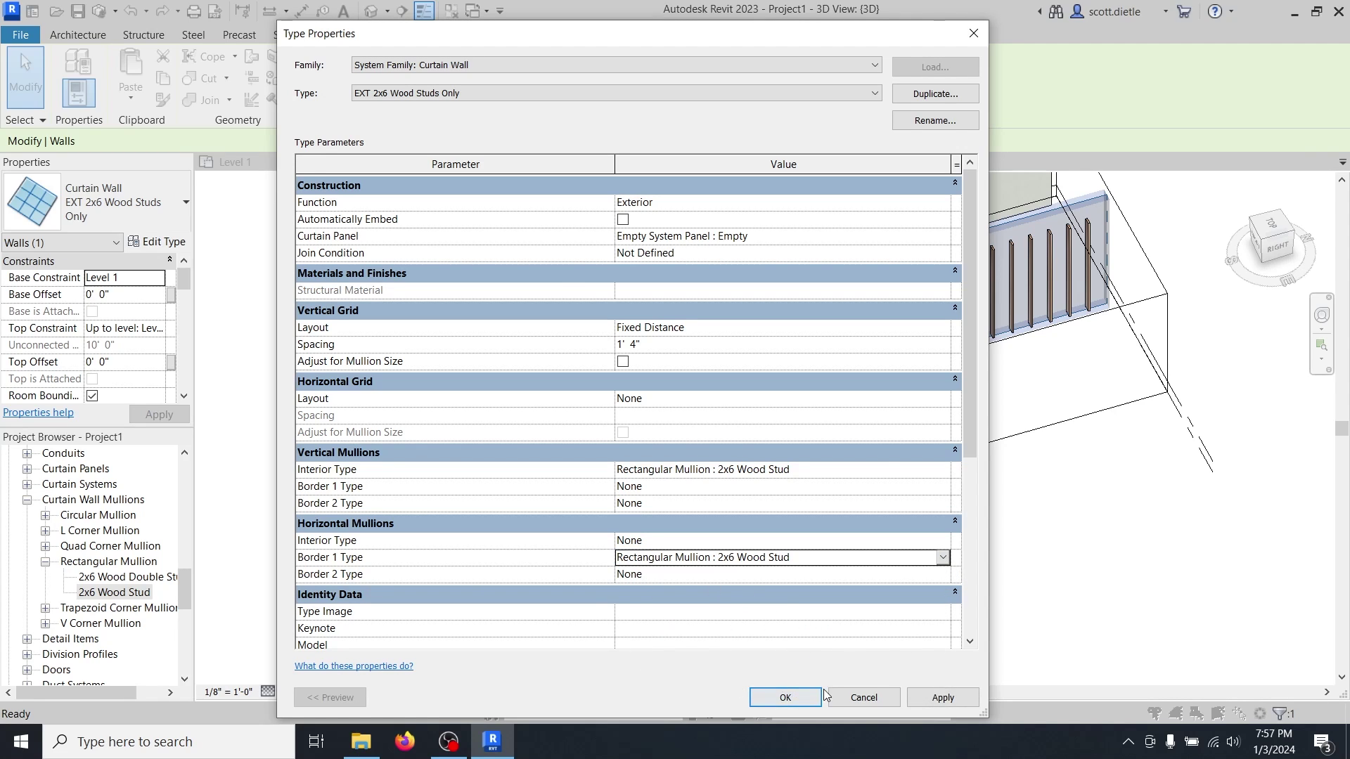
left_click(794, 699)
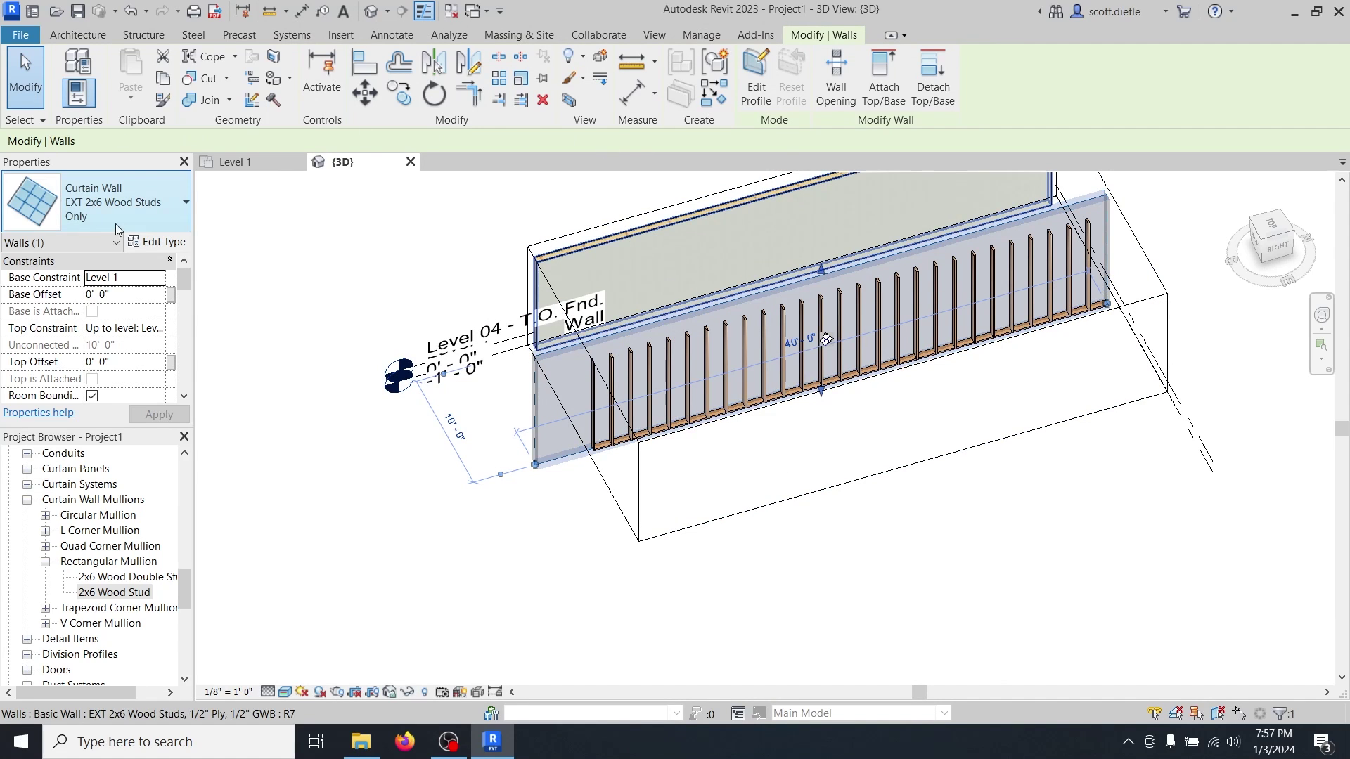
Set the horizontal Border 2 Type to 2x6 Wood Double Stud and confirm.
left_click(156, 241)
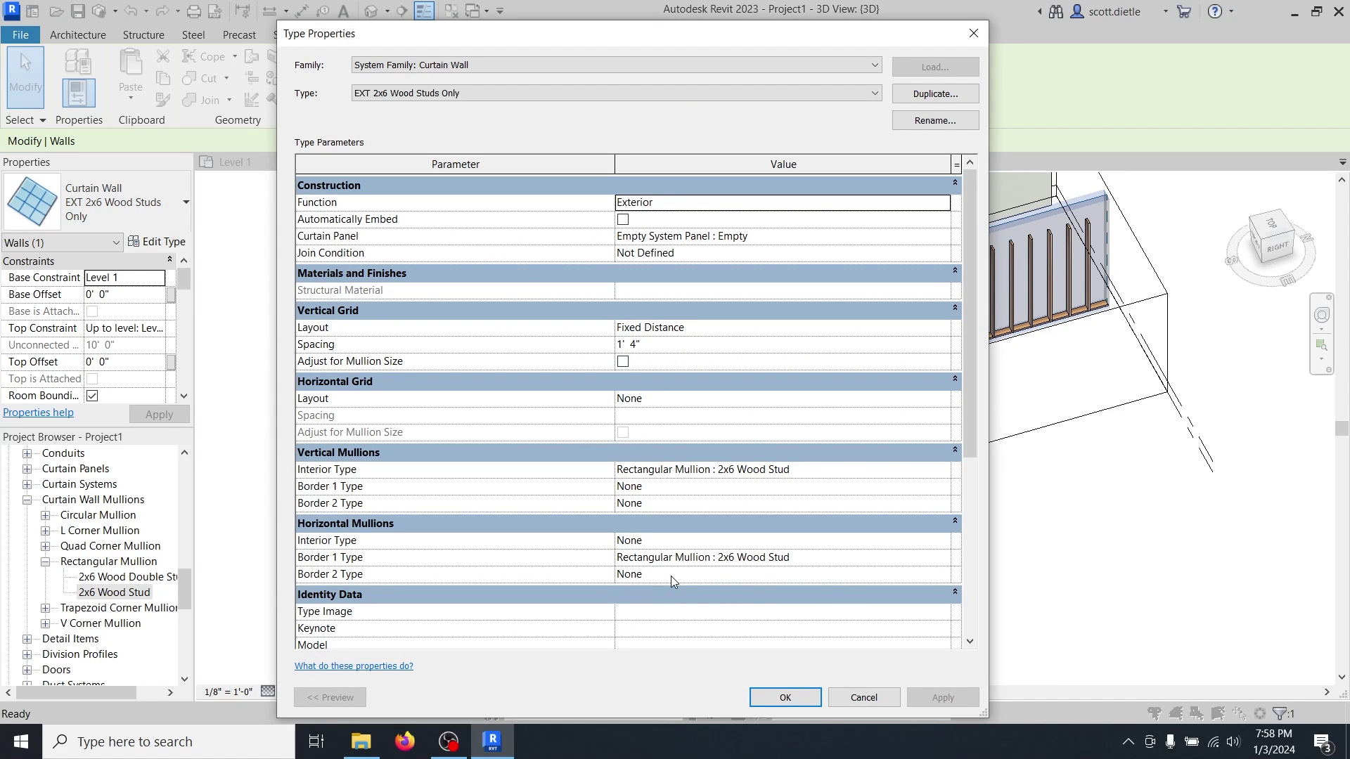
left_click(941, 575)
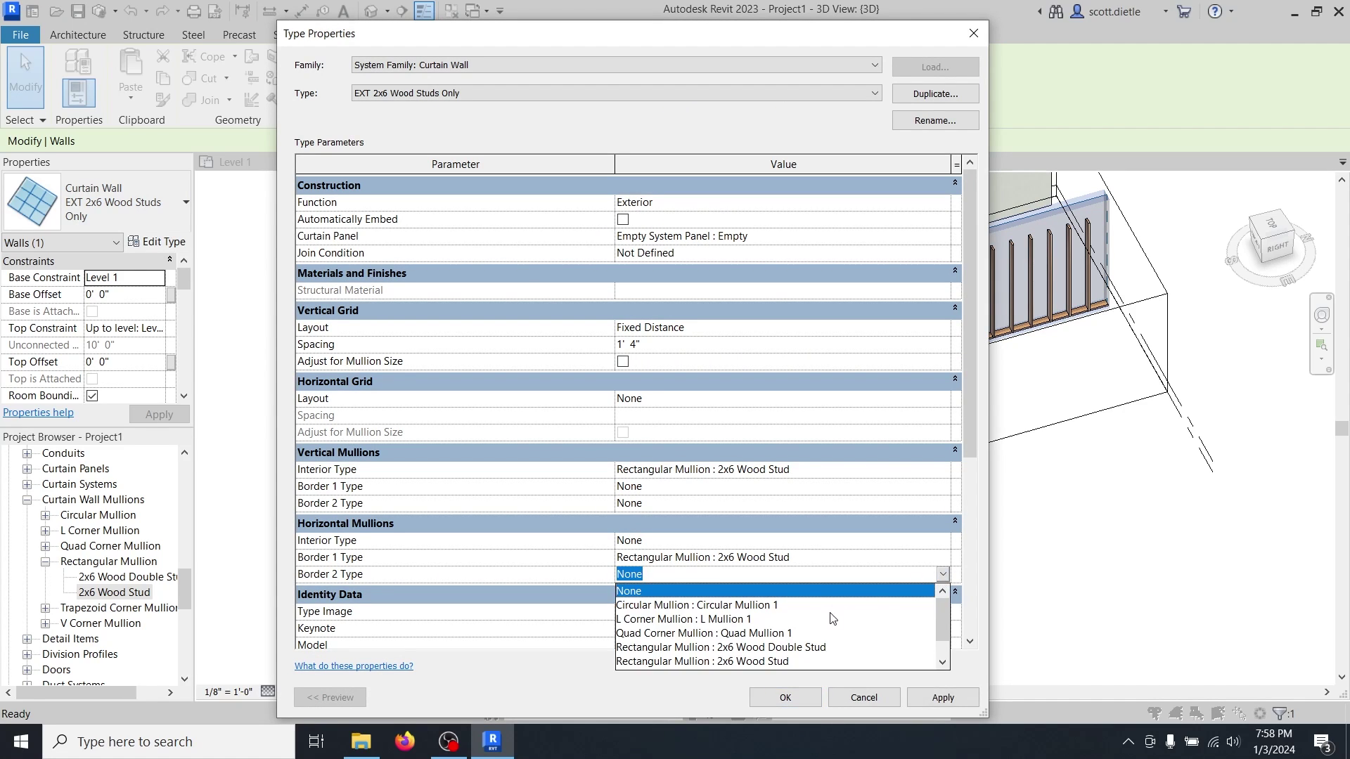
left_click(794, 652)
left_click(786, 696)
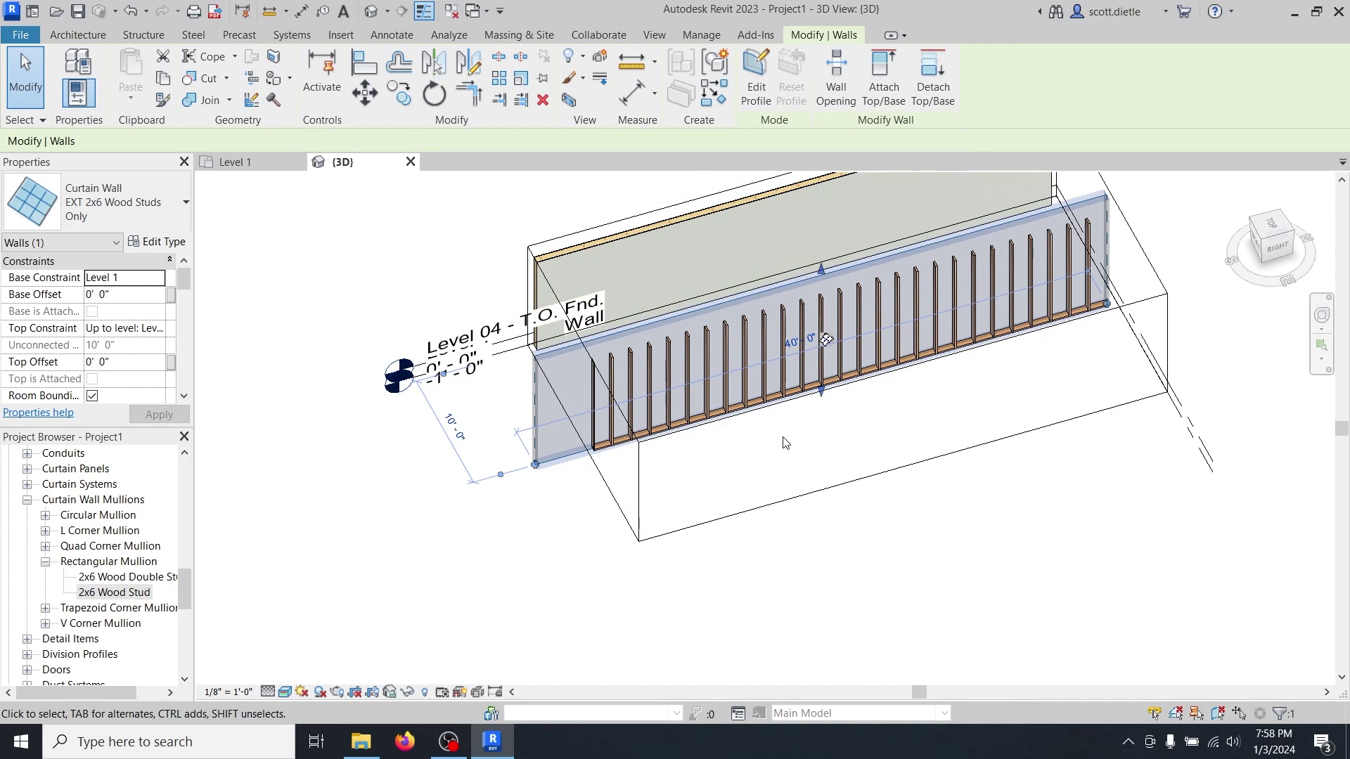
Raise the section box top above Level 2 to reveal the full wall height.
left_click(785, 443)
scroll(785, 442, "down", 2)
left_click(644, 398)
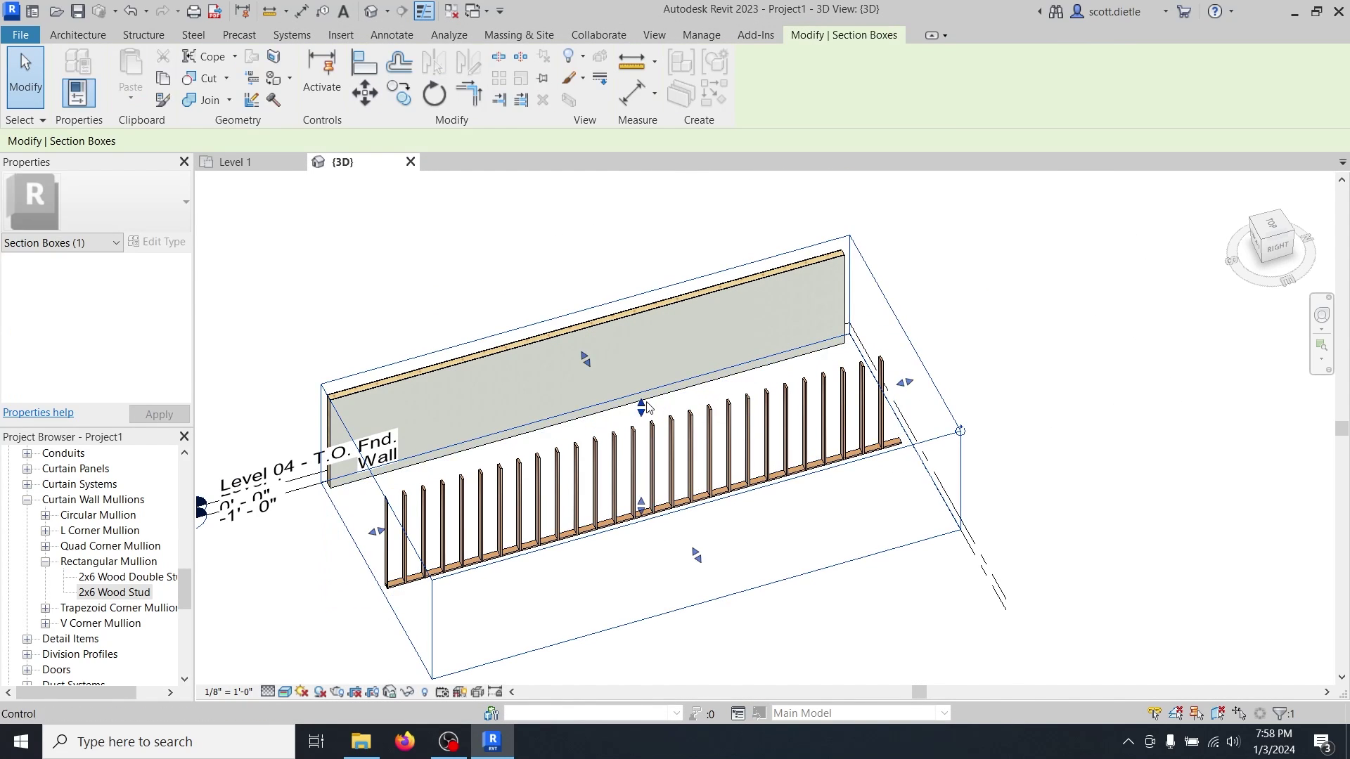
left_click_drag(645, 408, 645, 334)
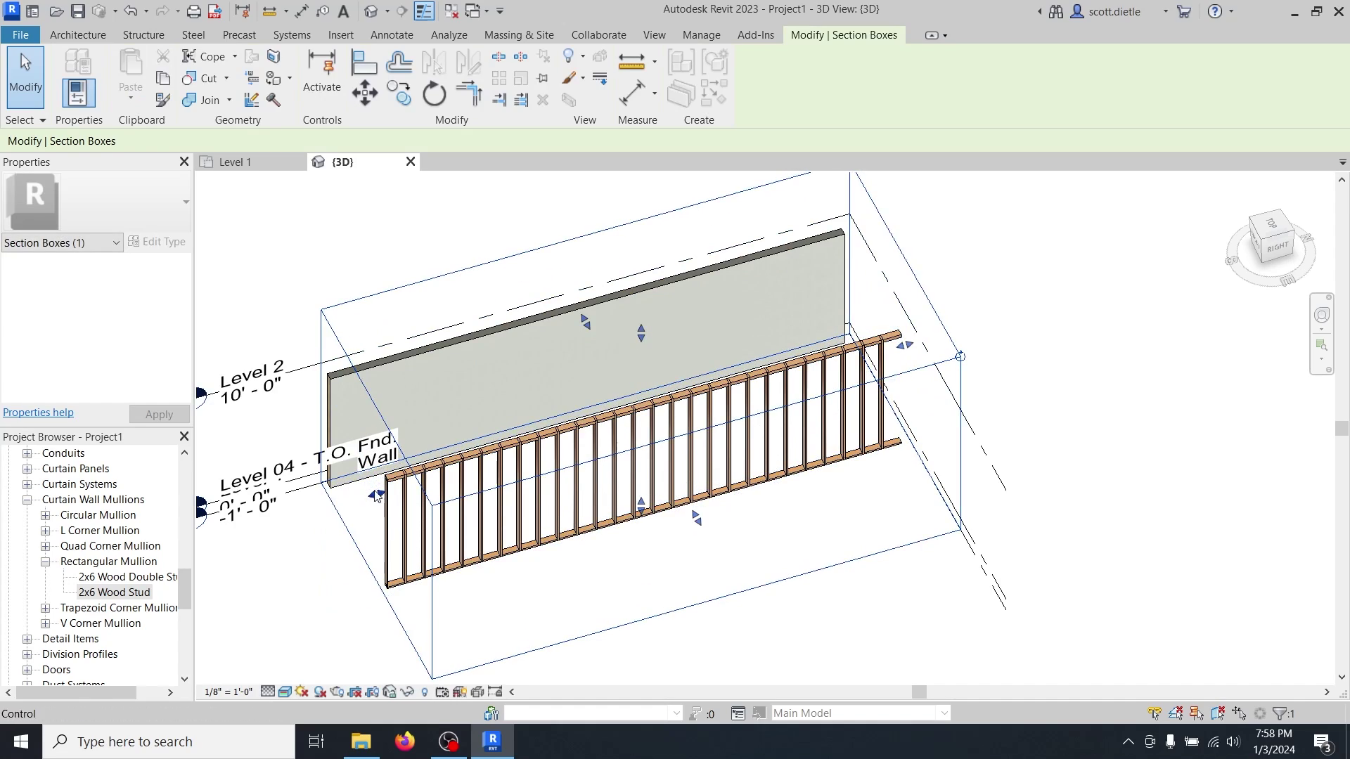
scroll(377, 495, "up", 6)
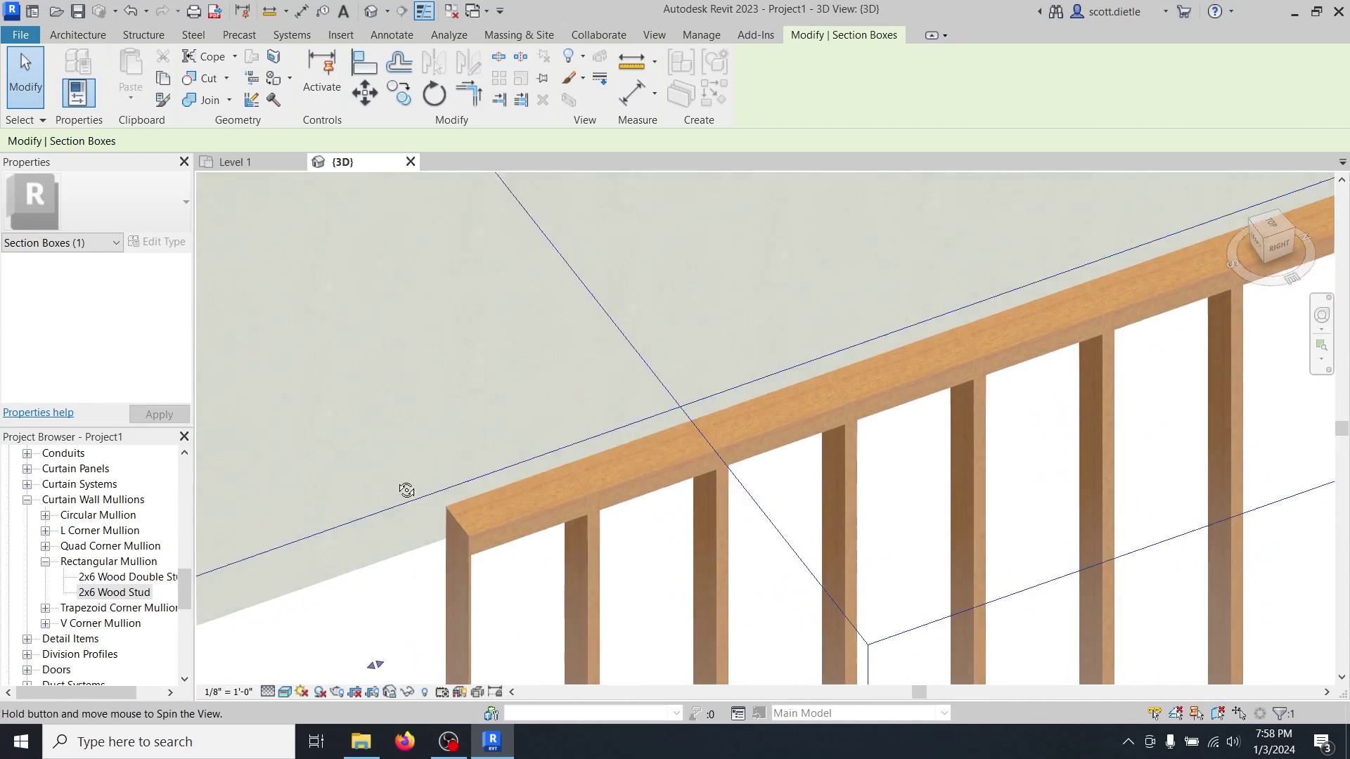
scroll(406, 489, "down", 6)
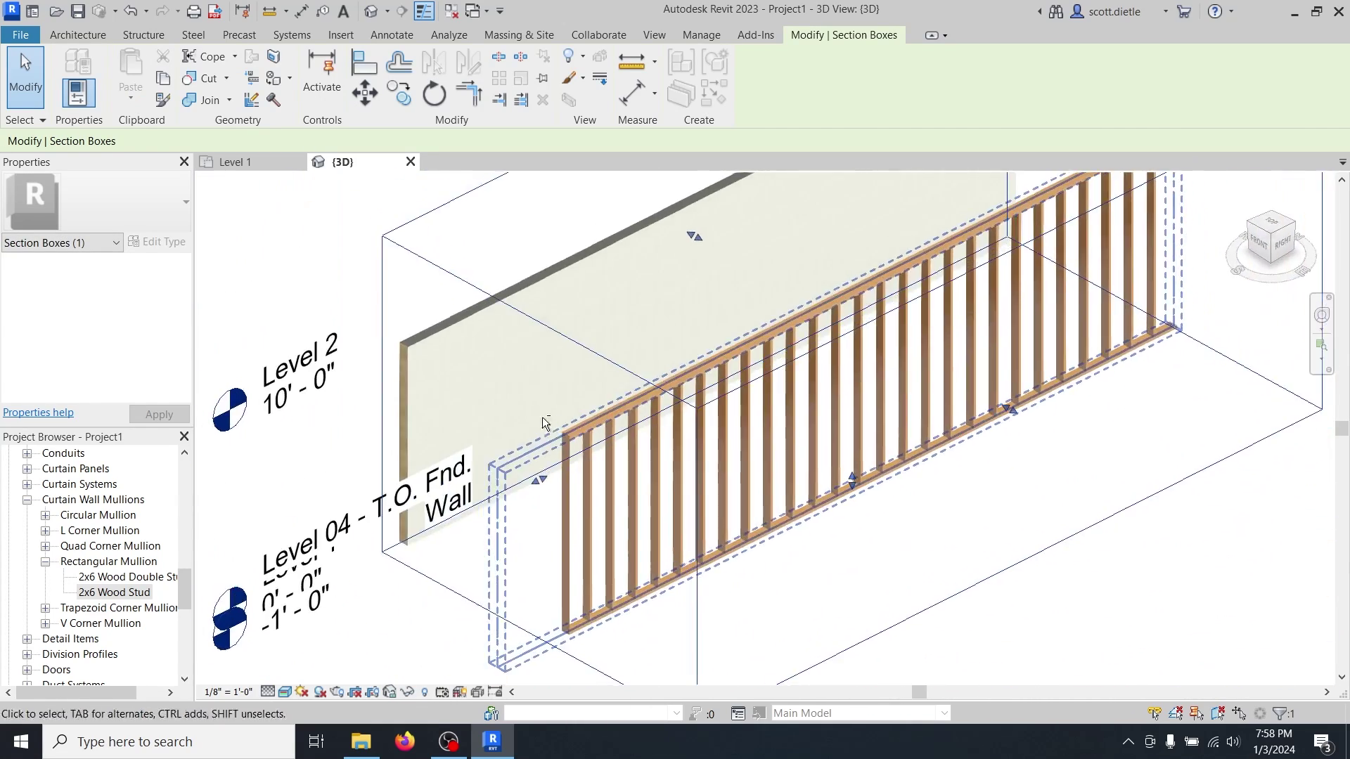
left_click_drag(542, 482, 574, 464)
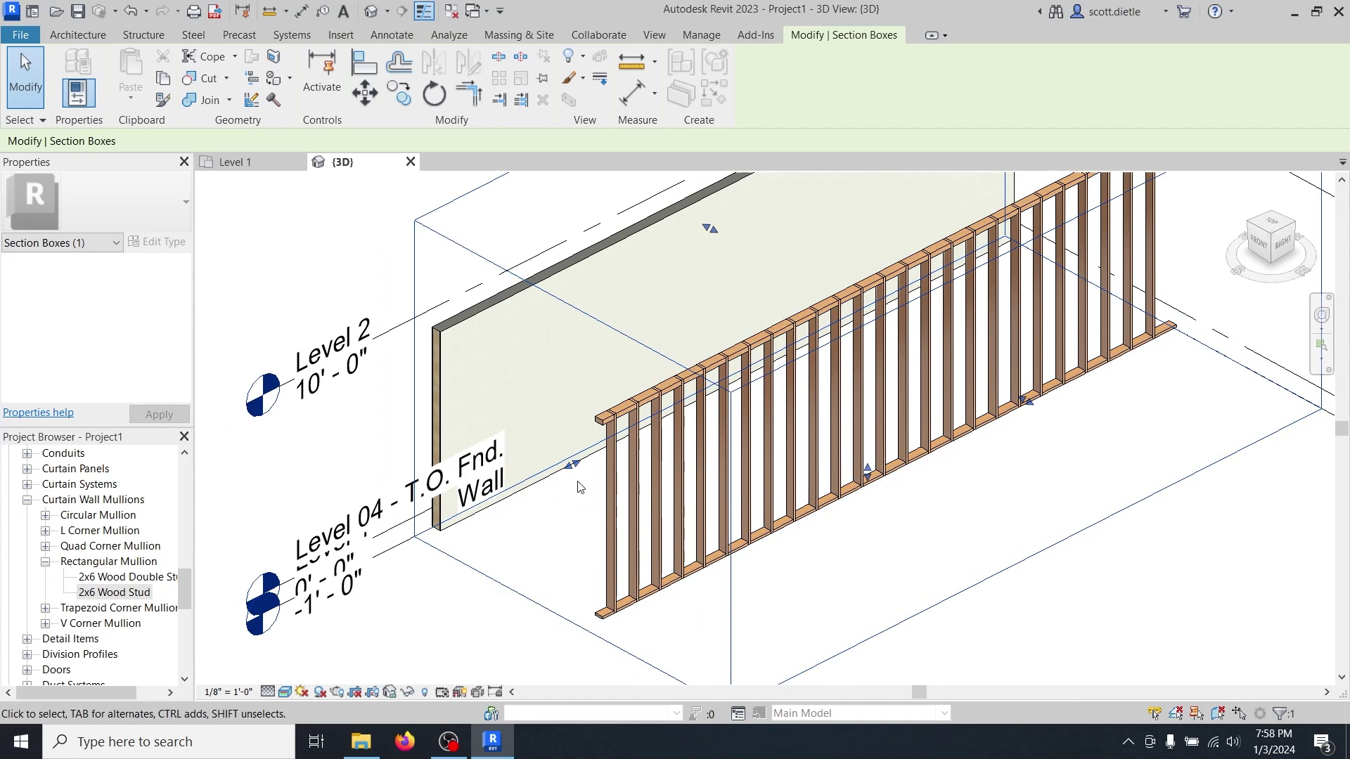
Zoom and orbit to inspect the double-stud top plate across the vertical studs.
scroll(577, 450, "up", 8)
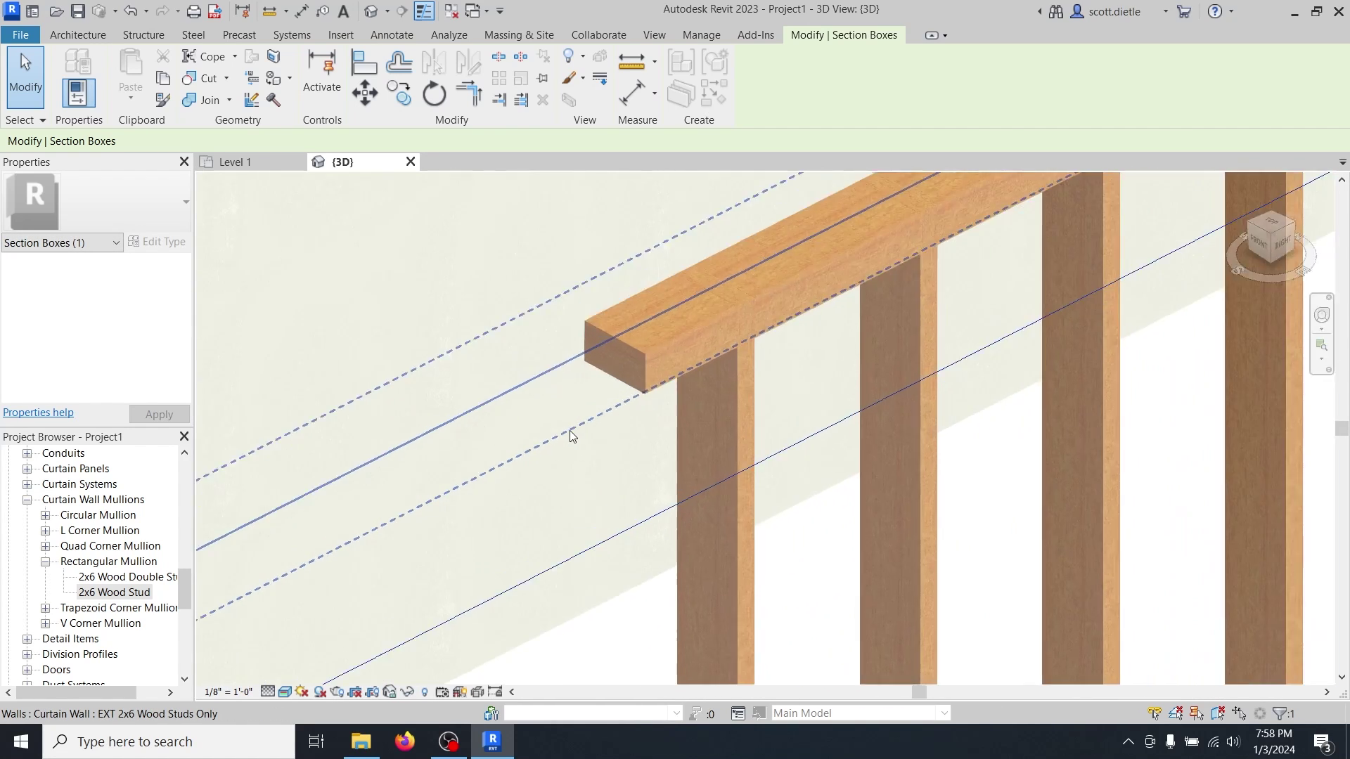
scroll(570, 436, "up", 1)
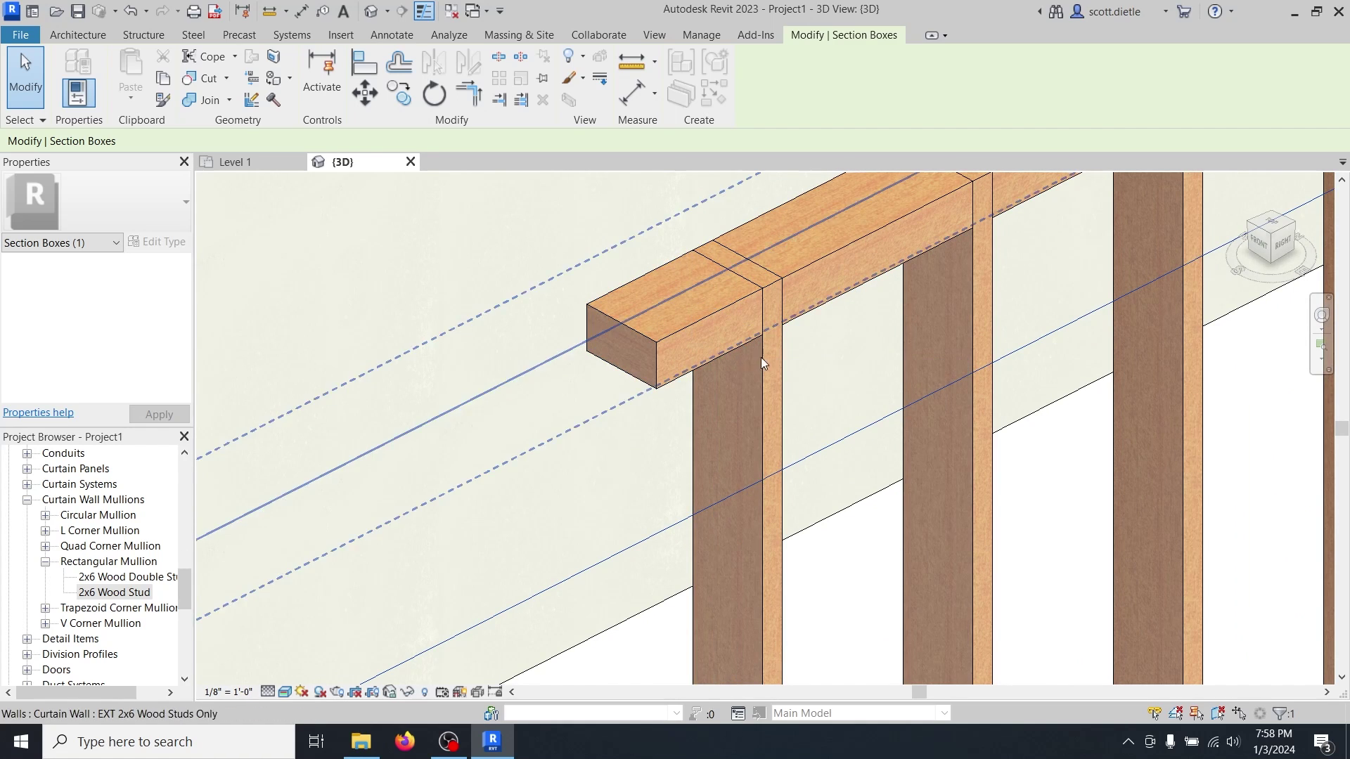
scroll(760, 360, "down", 5)
middle_click_drag(747, 370, 641, 456, "shift")
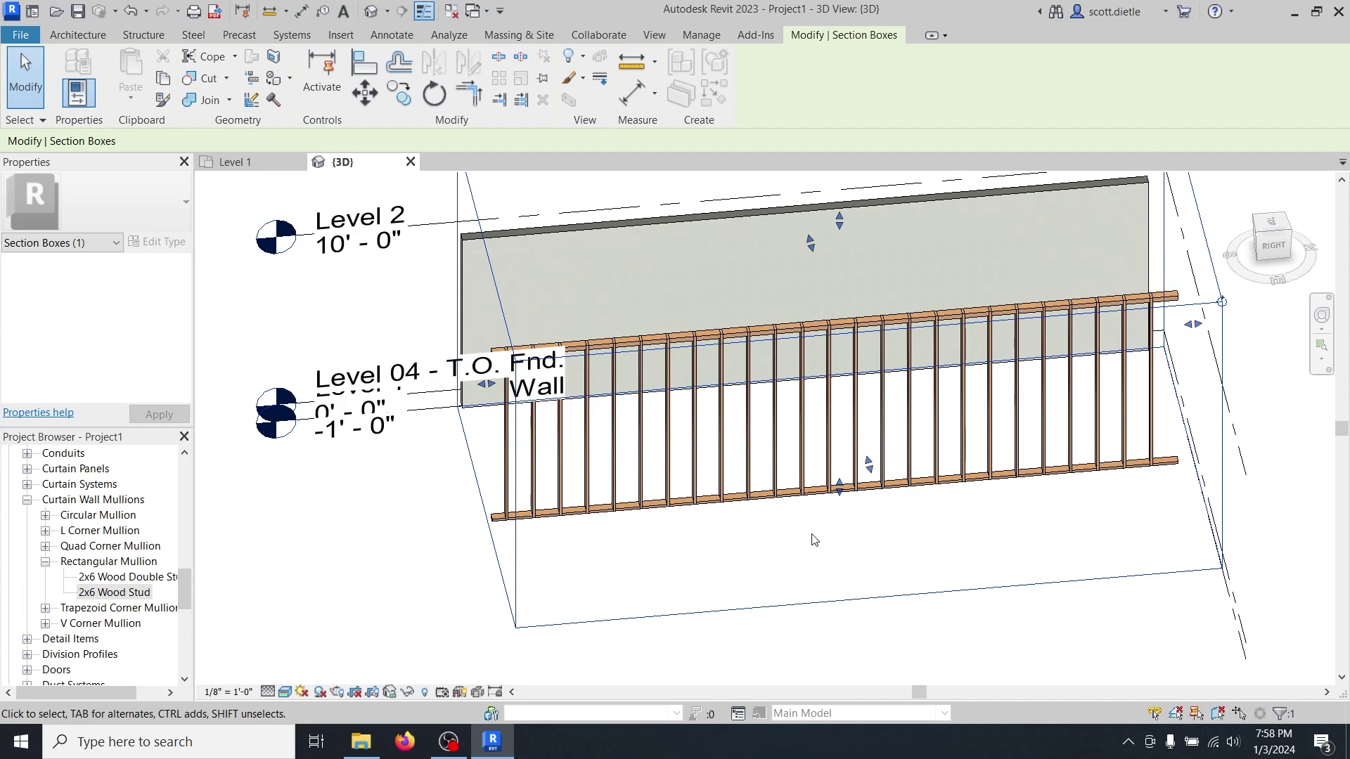
middle_click_drag(753, 551, 789, 566, "shift")
key("Escape")
scroll(745, 288, "up", 5)
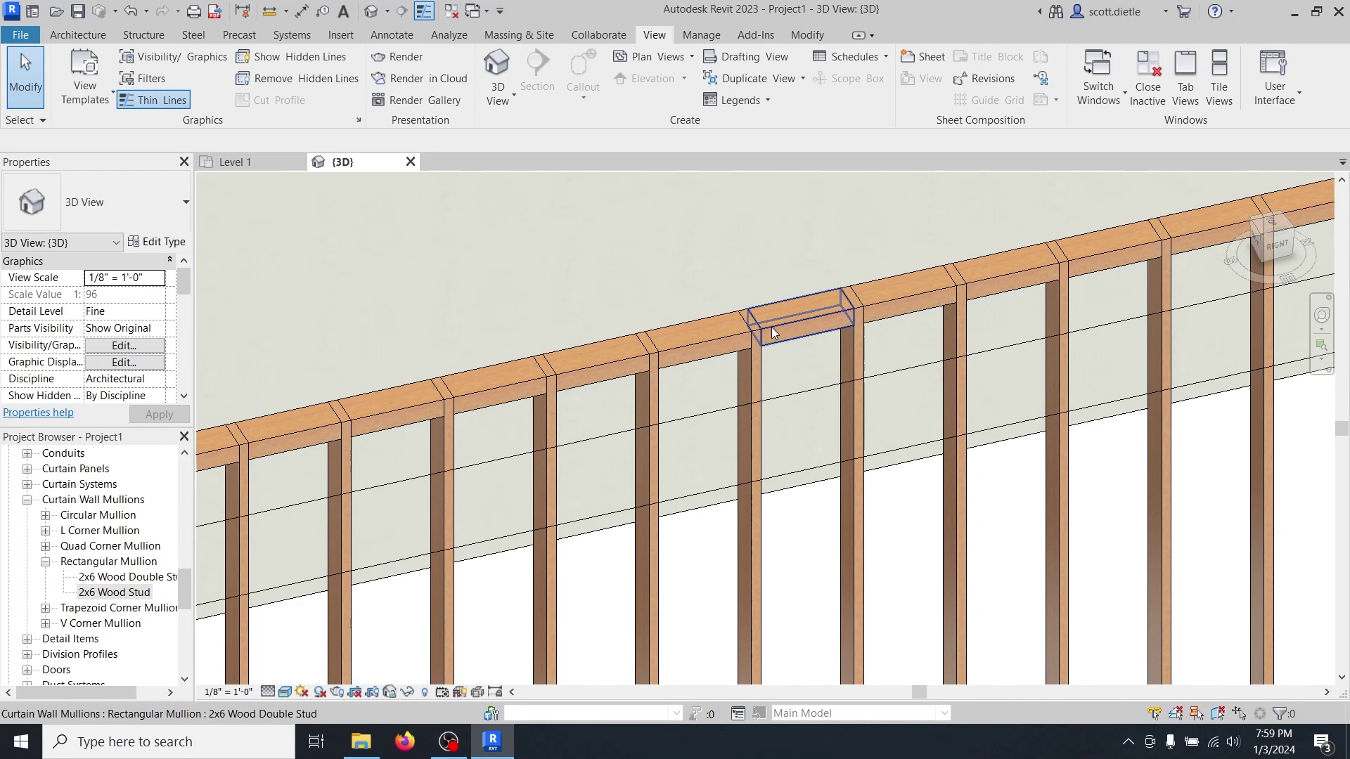
Set the EXT 2x6 Wood Studs Only type's Join Condition to Border and Horizontal Grid Continuous.
left_click(780, 311)
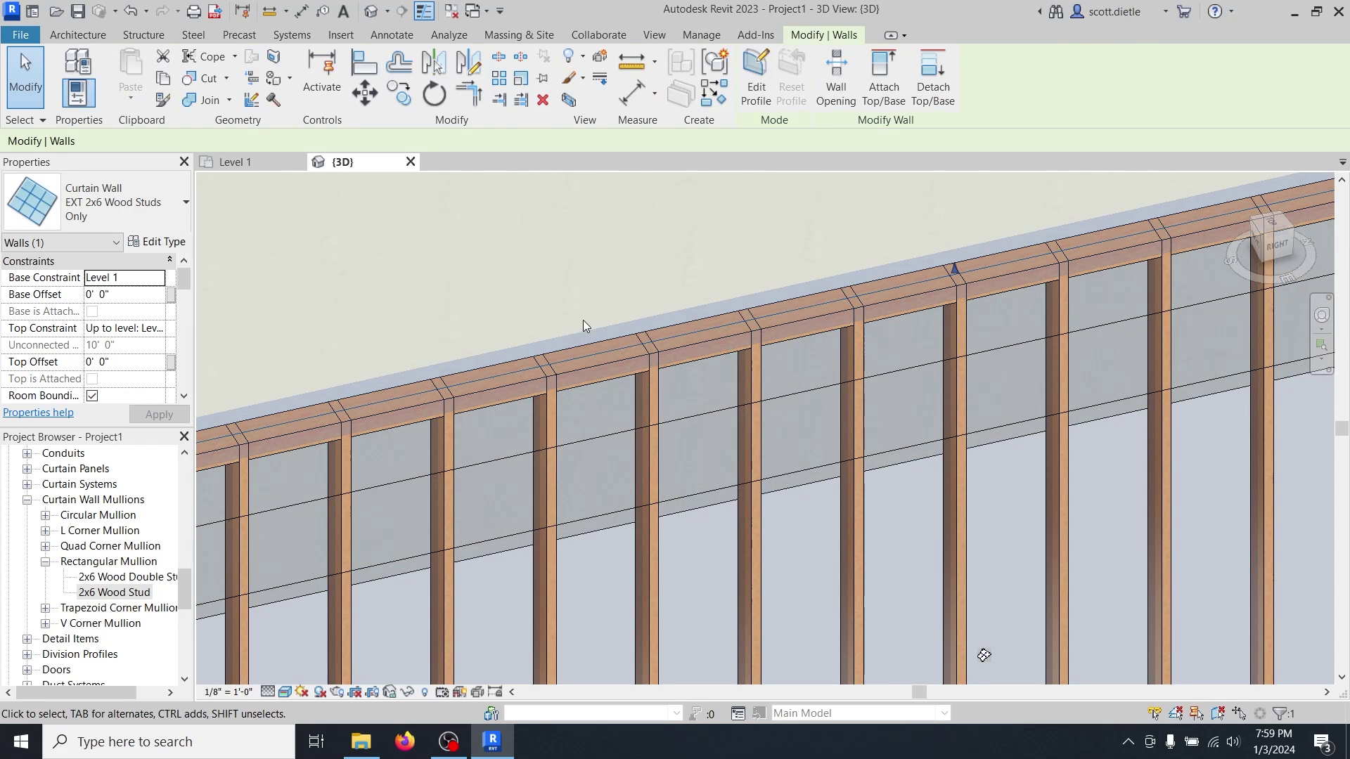
left_click(156, 241)
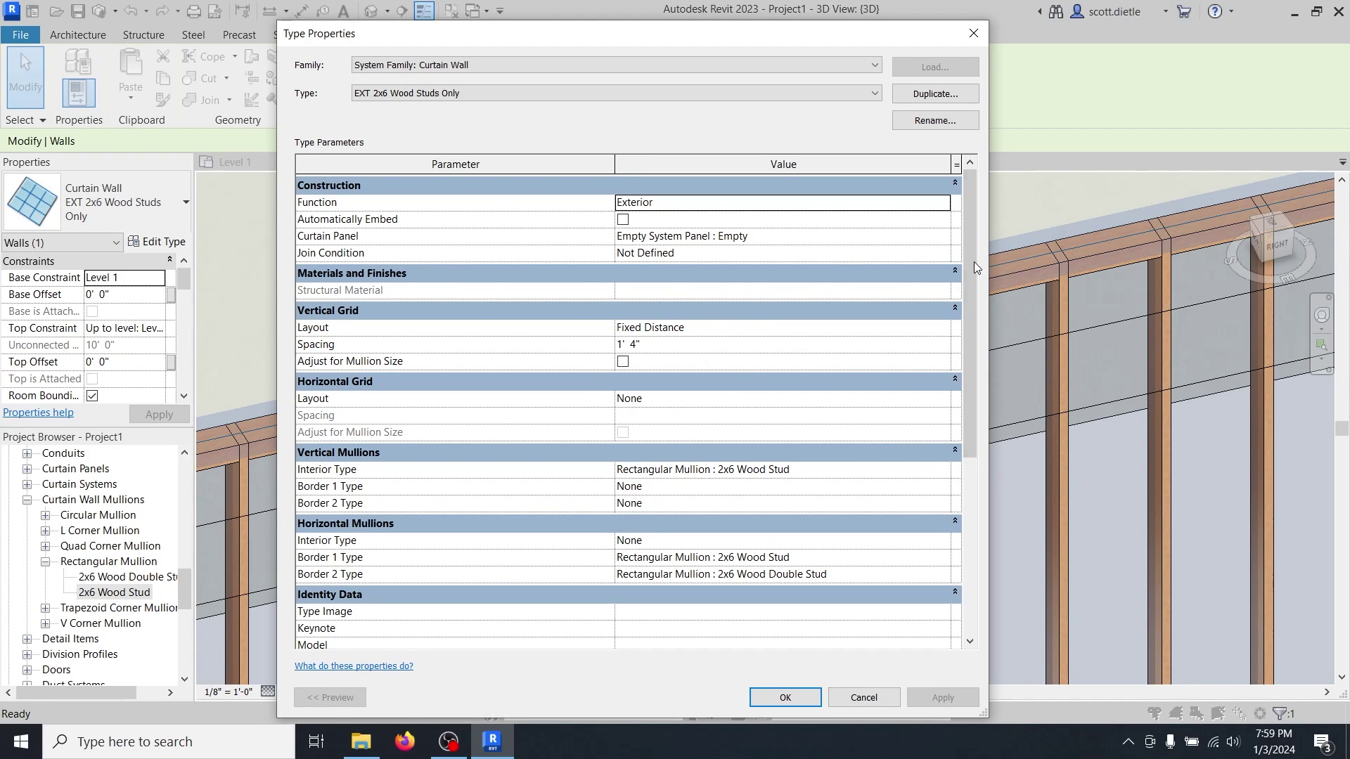
left_click(766, 253)
left_click(760, 254)
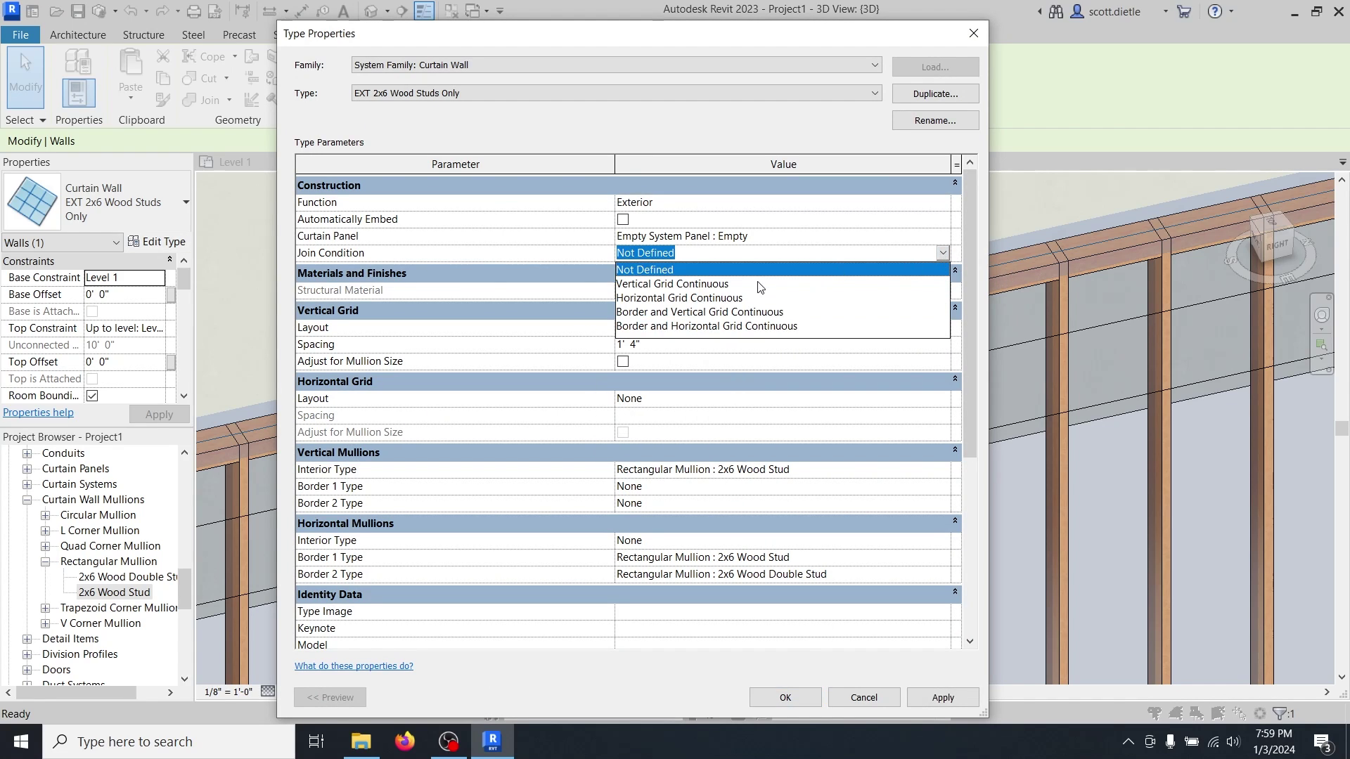
left_click(689, 327)
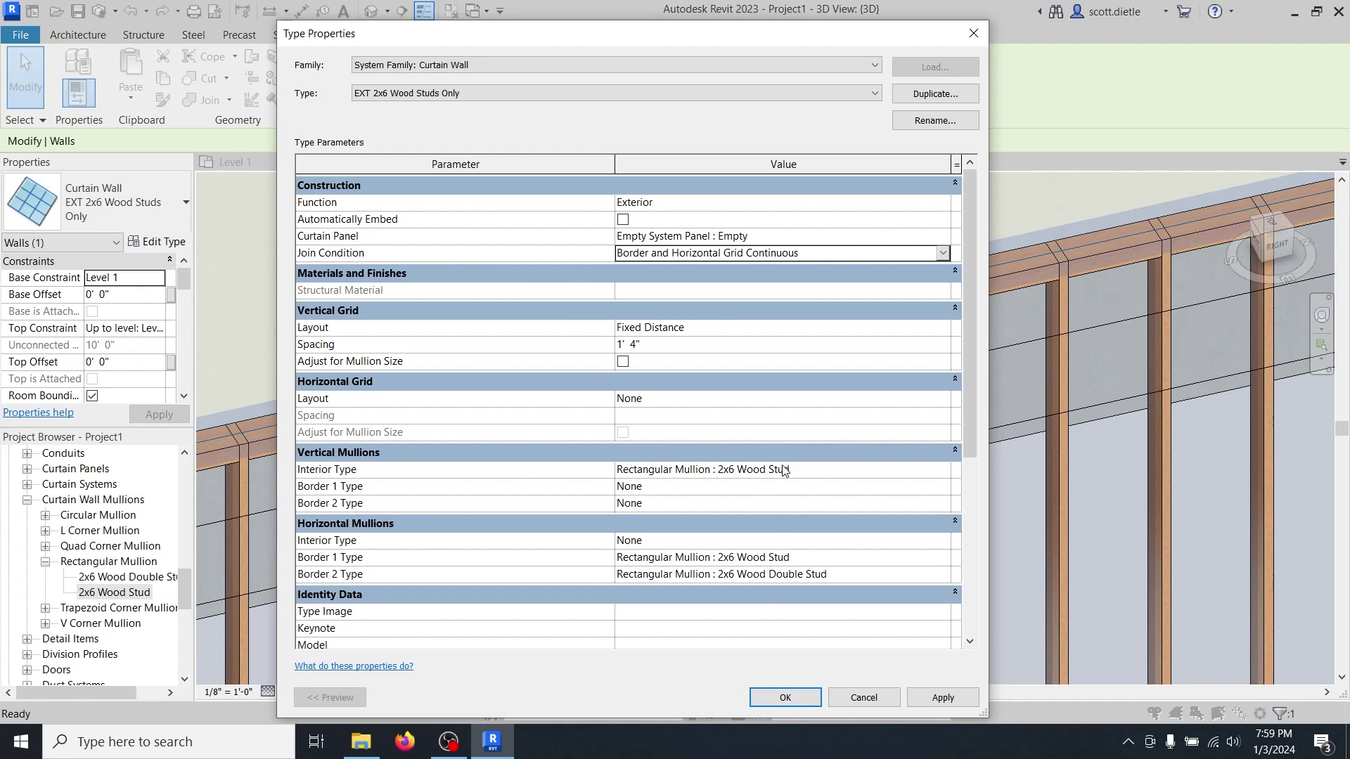
left_click(787, 696)
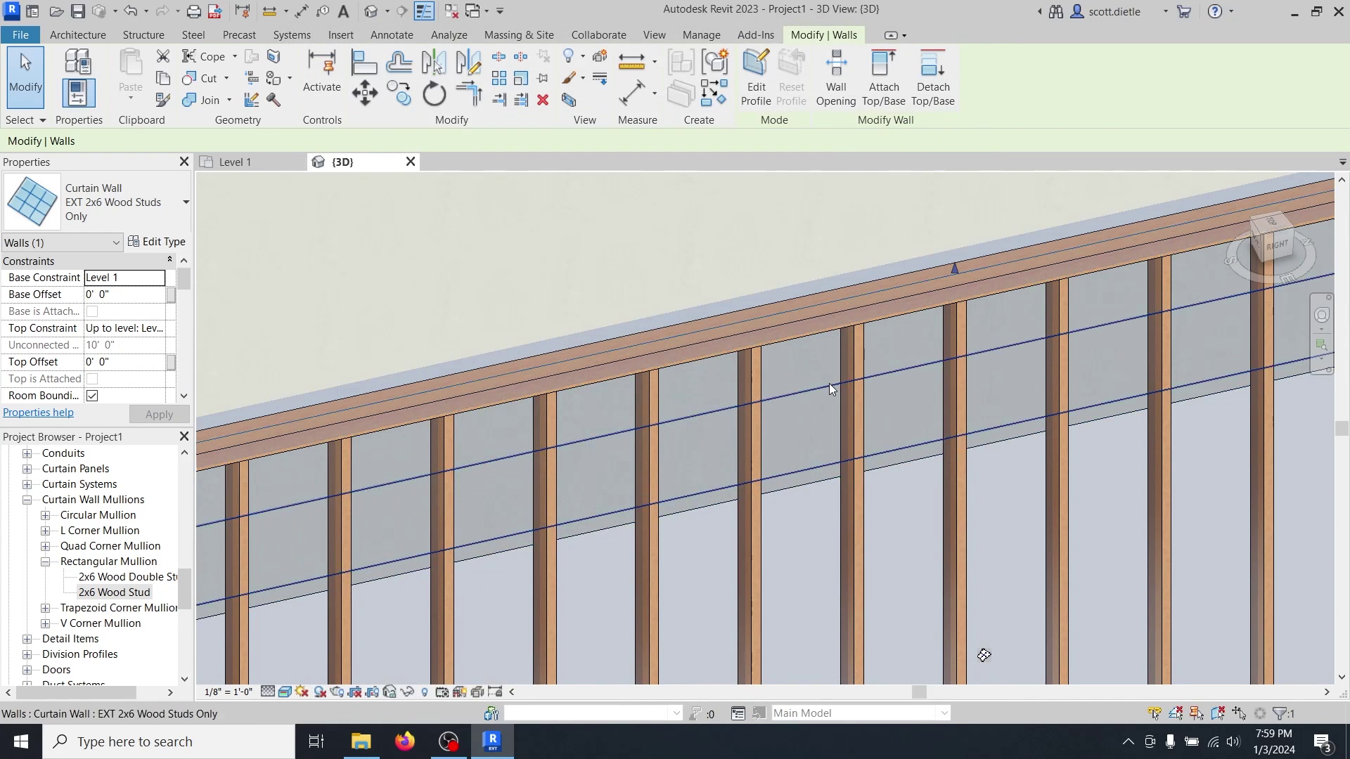
scroll(829, 374, "up", 4)
scroll(829, 378, "down", 3)
key("Escape")
scroll(914, 562, "up", 6)
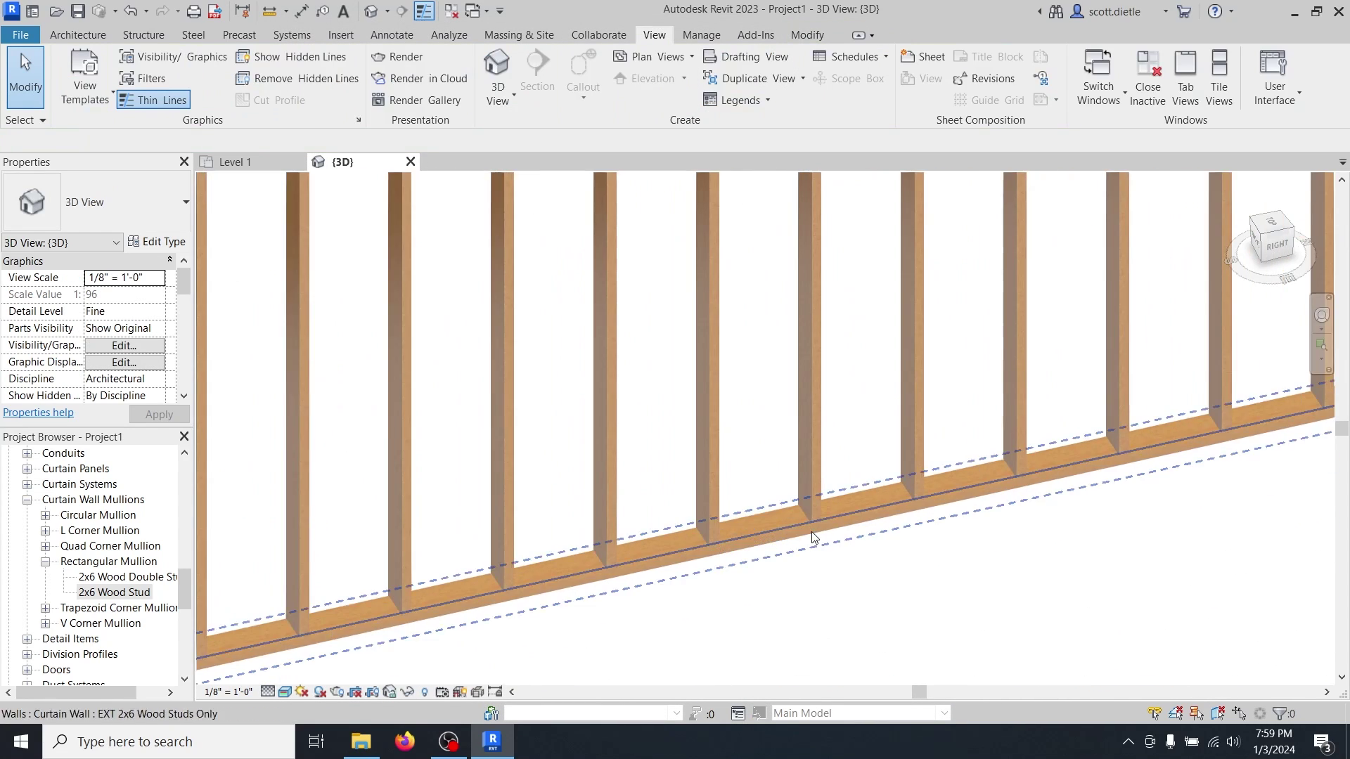
scroll(887, 475, "down", 5)
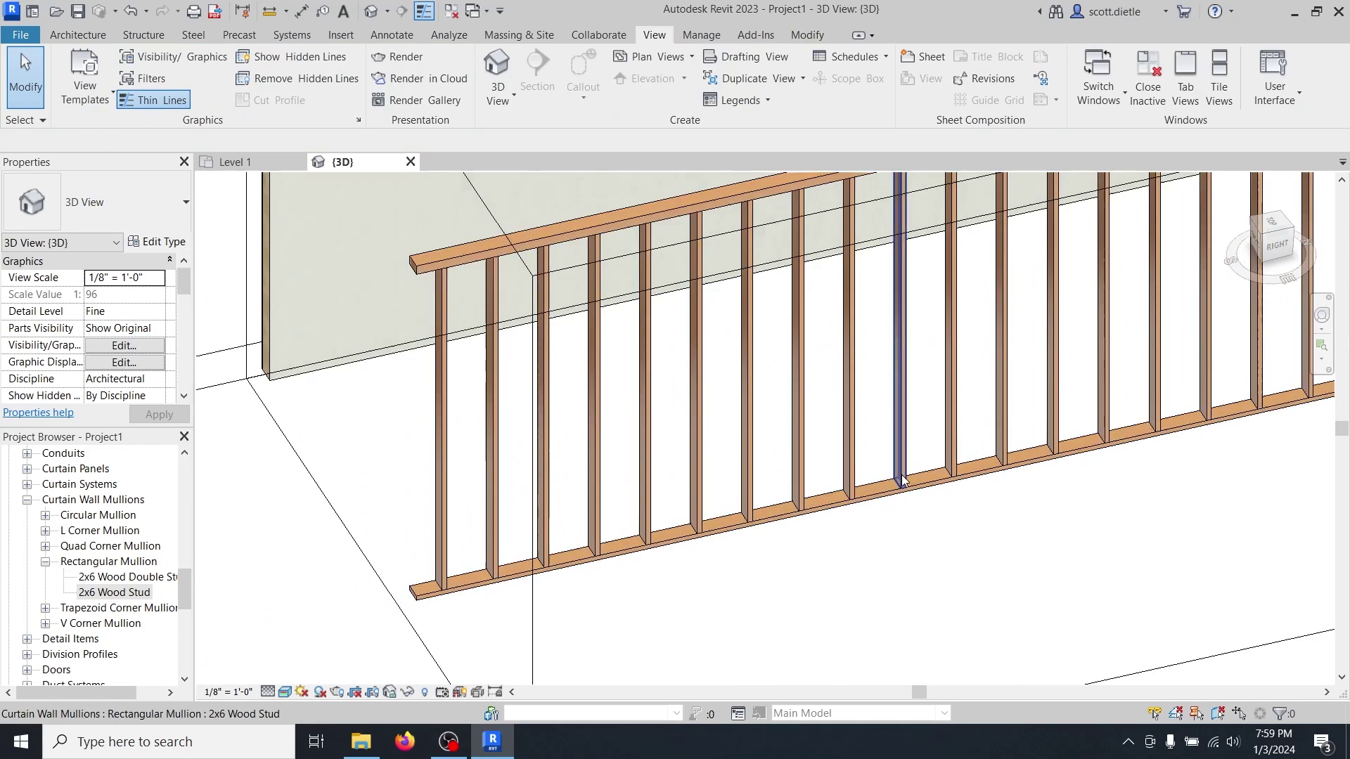
middle_click_drag(888, 475, 816, 517)
scroll(815, 548, "down", 3)
scroll(814, 514, "up", 3)
middle_click_drag(638, 521, 767, 511, "shift")
scroll(766, 512, "down", 3)
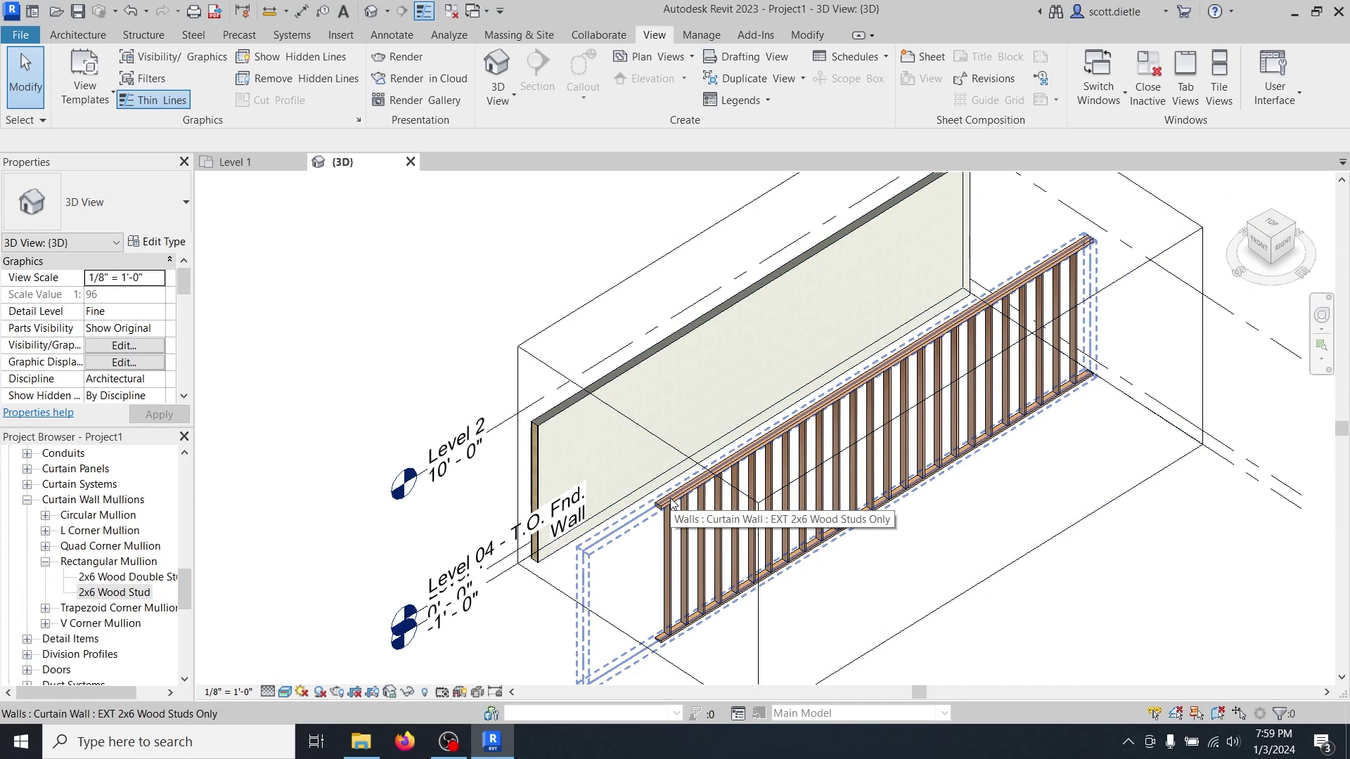
scroll(757, 457, "up", 2)
Move the wood stud curtain wall 10' with MV so it sits inside the basic wall.
left_click(765, 452)
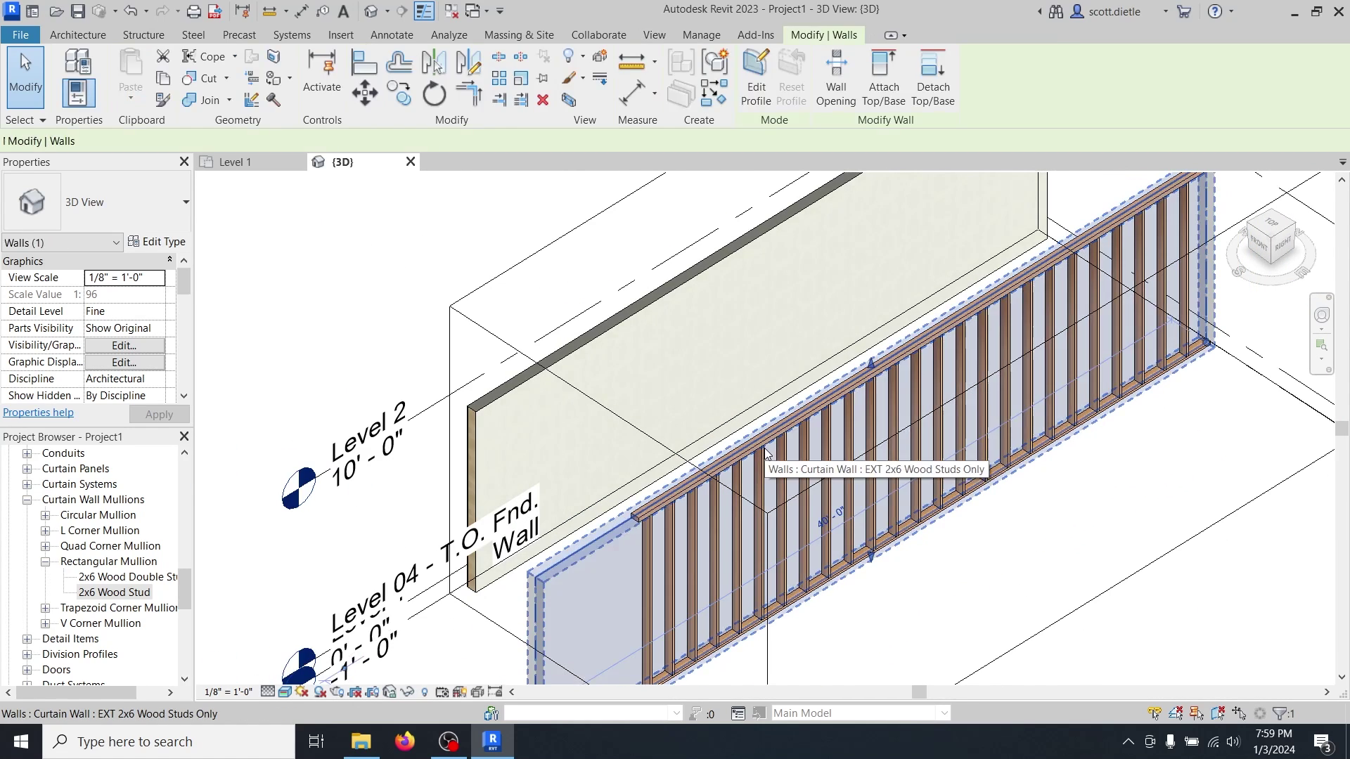
key("m")
key("v")
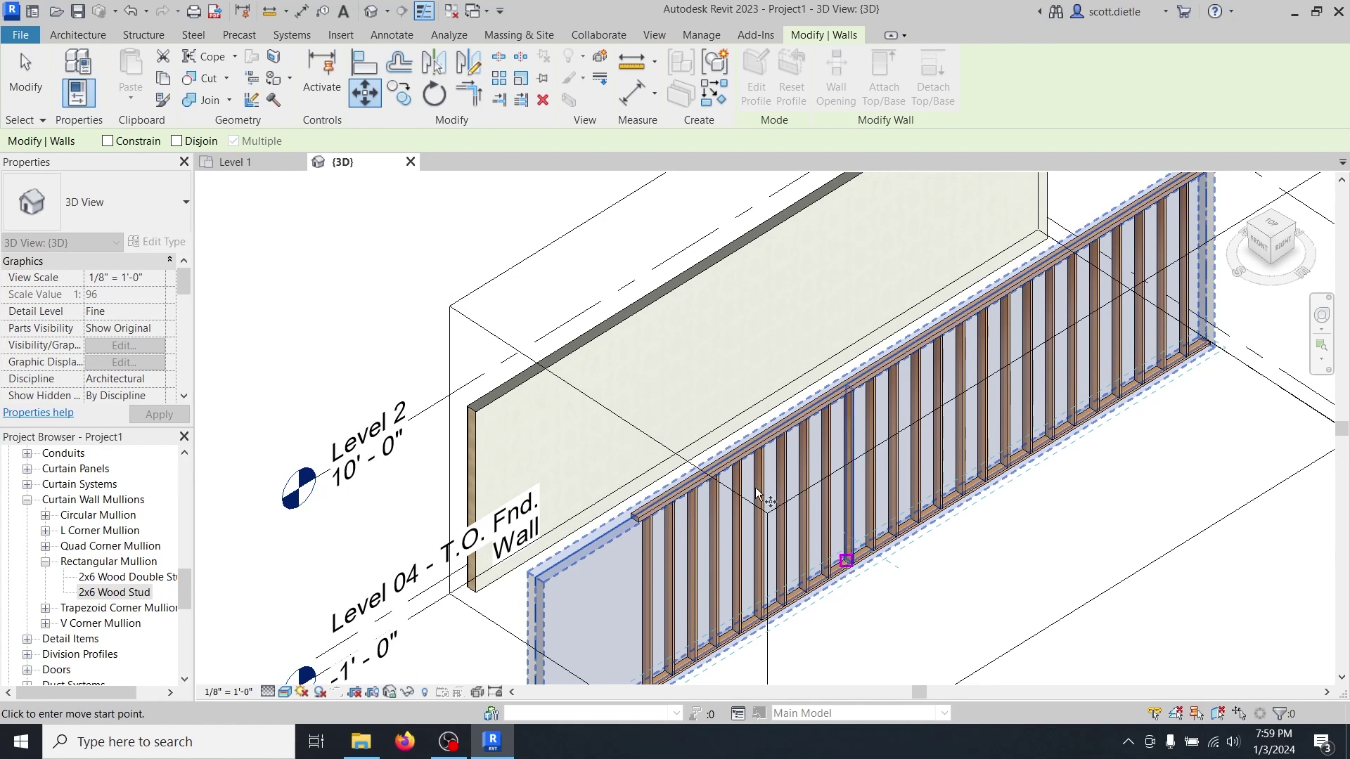
left_click(914, 599)
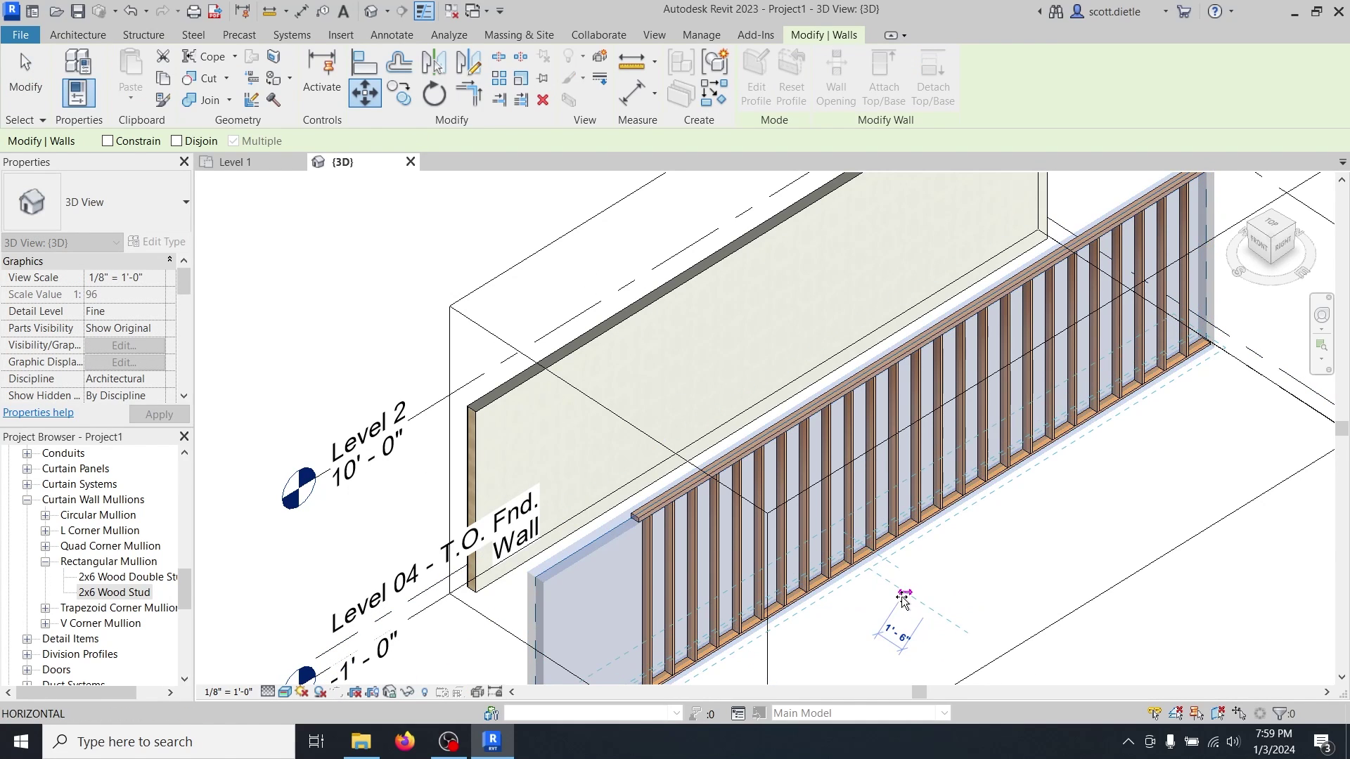
type("10'")
key("Return")
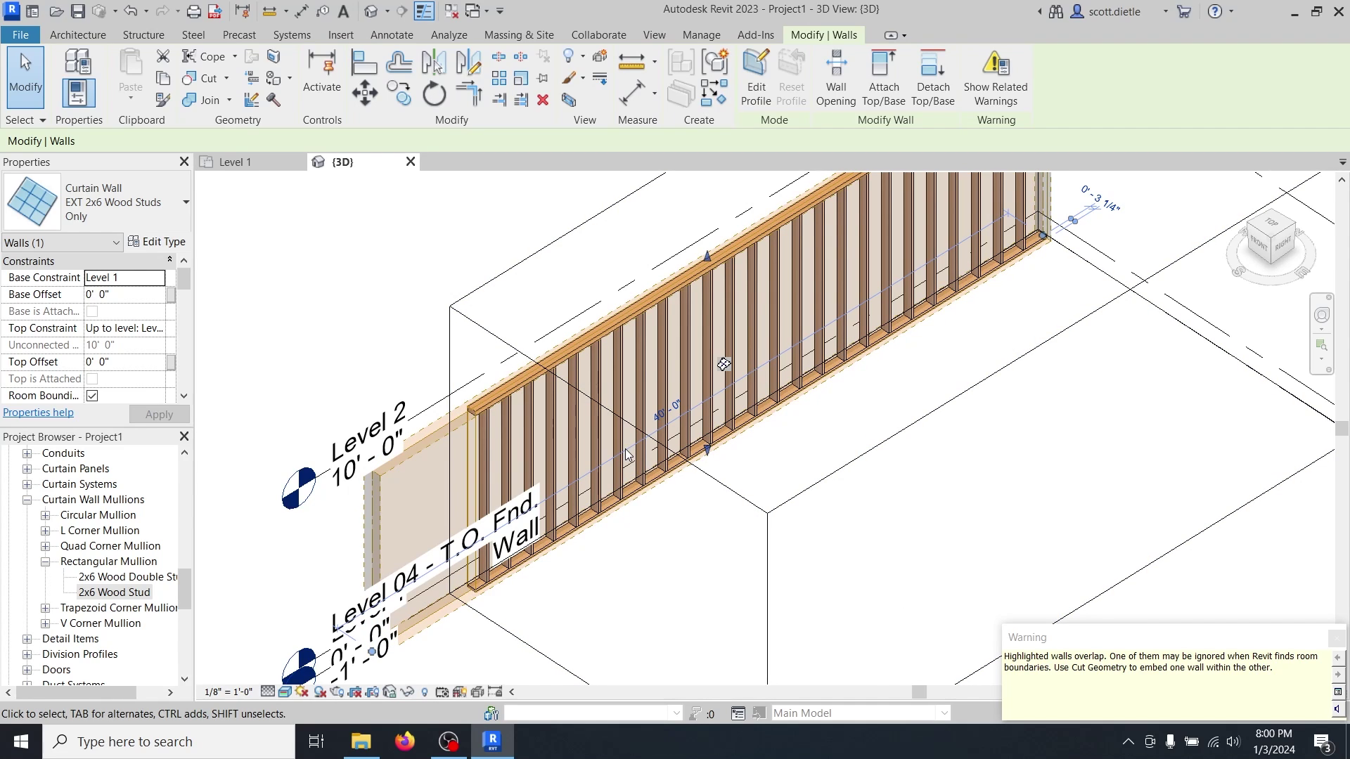
key("Escape")
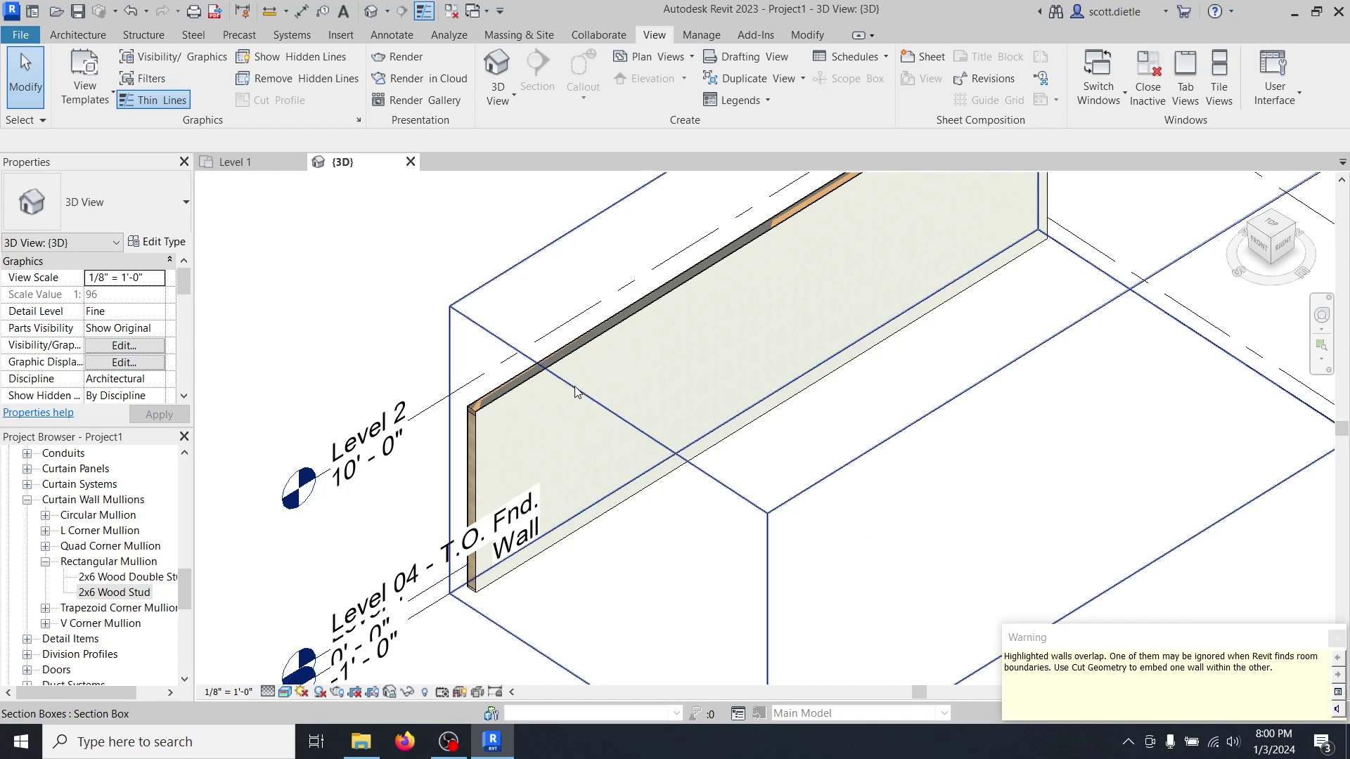
Replace the basic wall's 5 1/2" Wood core layer material with Air.
key("Tab")
left_click(475, 437)
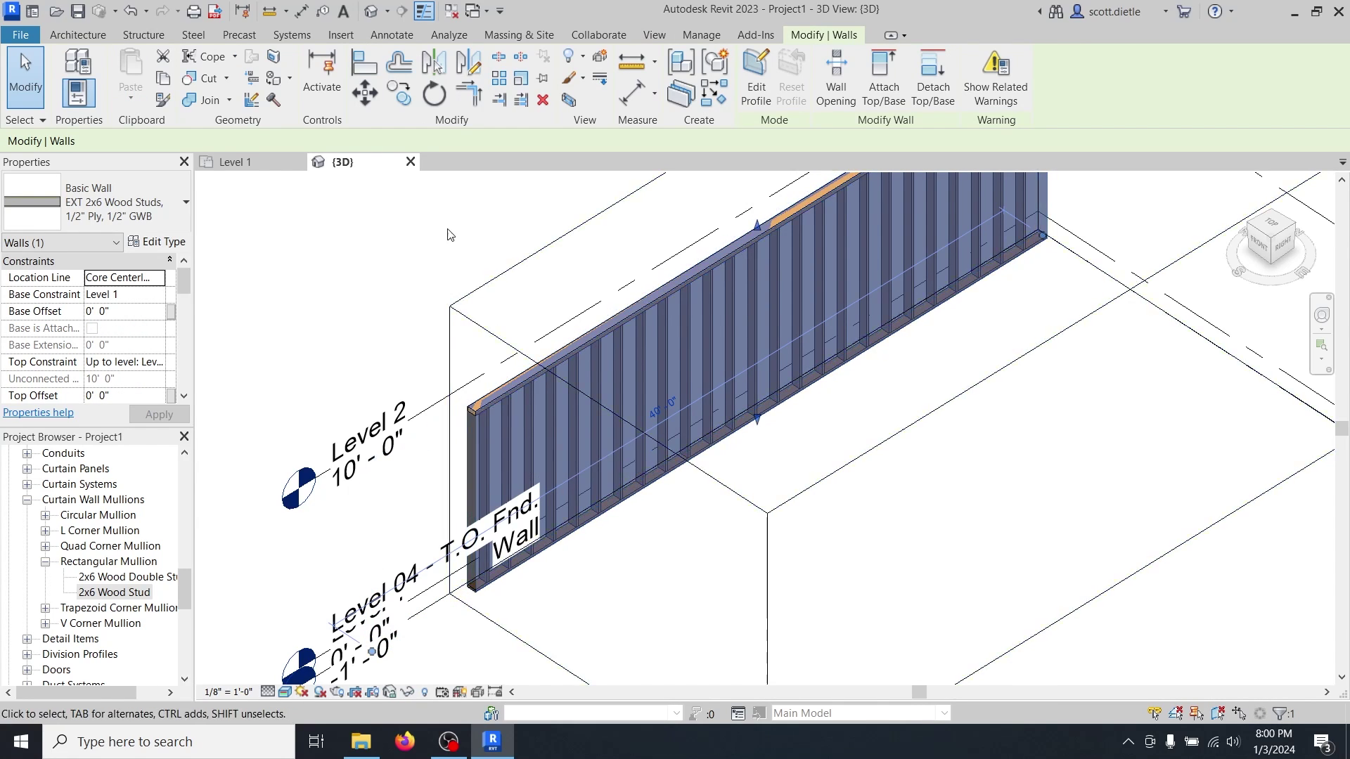
left_click(153, 243)
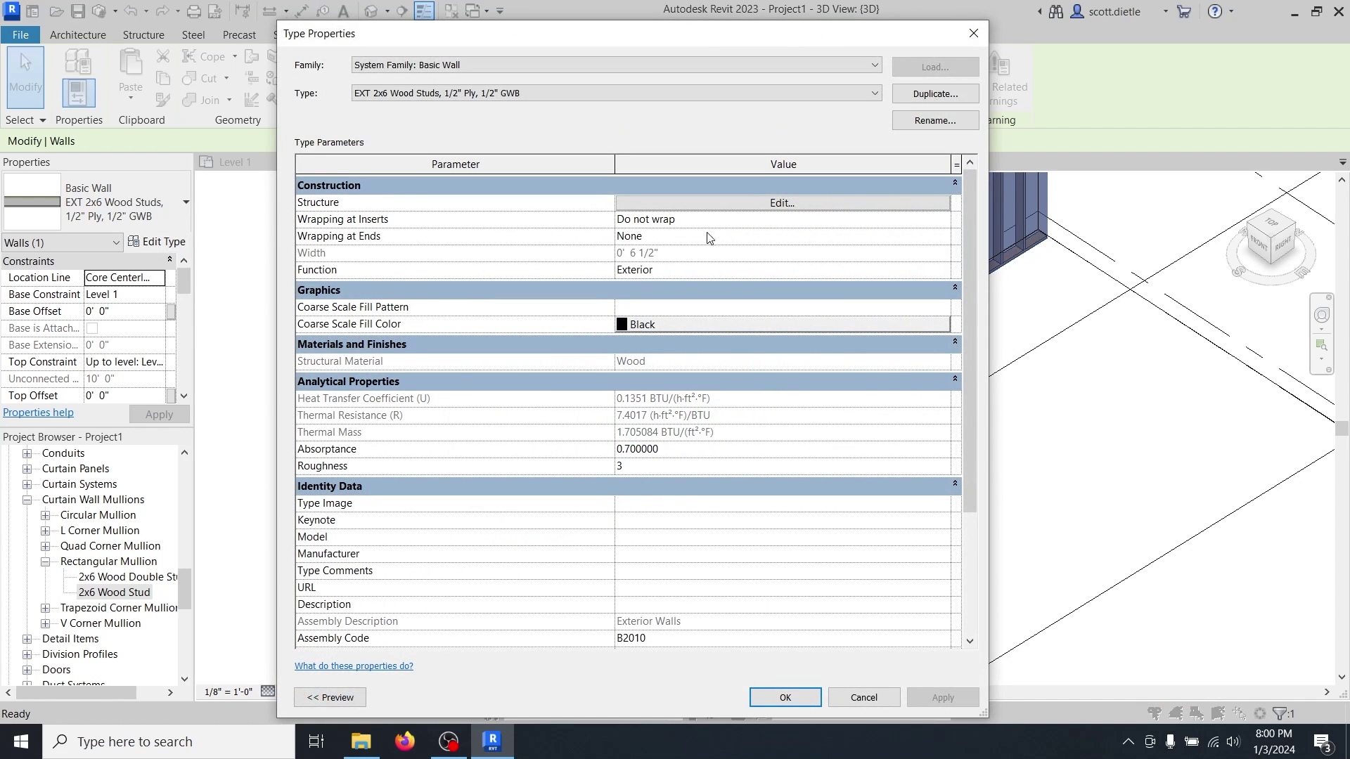
left_click(815, 210)
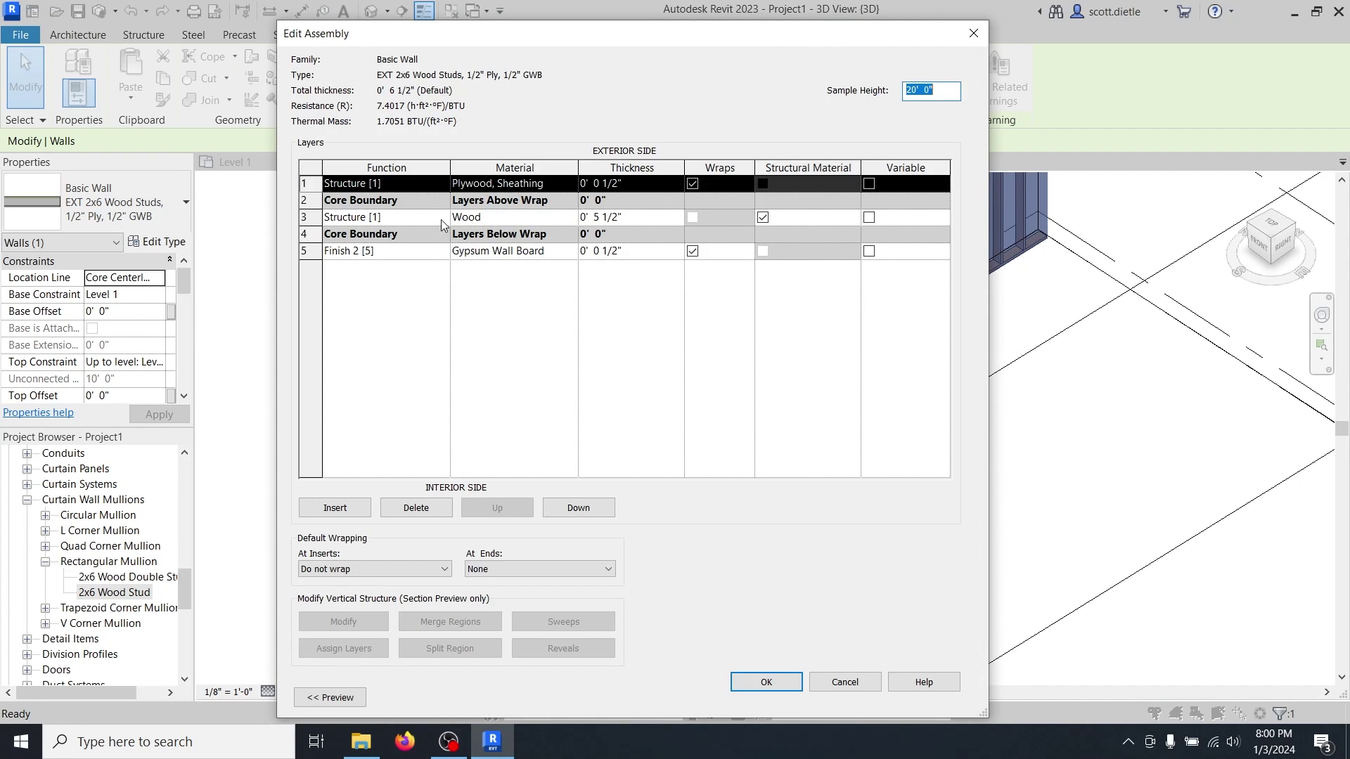
left_click(575, 224)
left_click(575, 223)
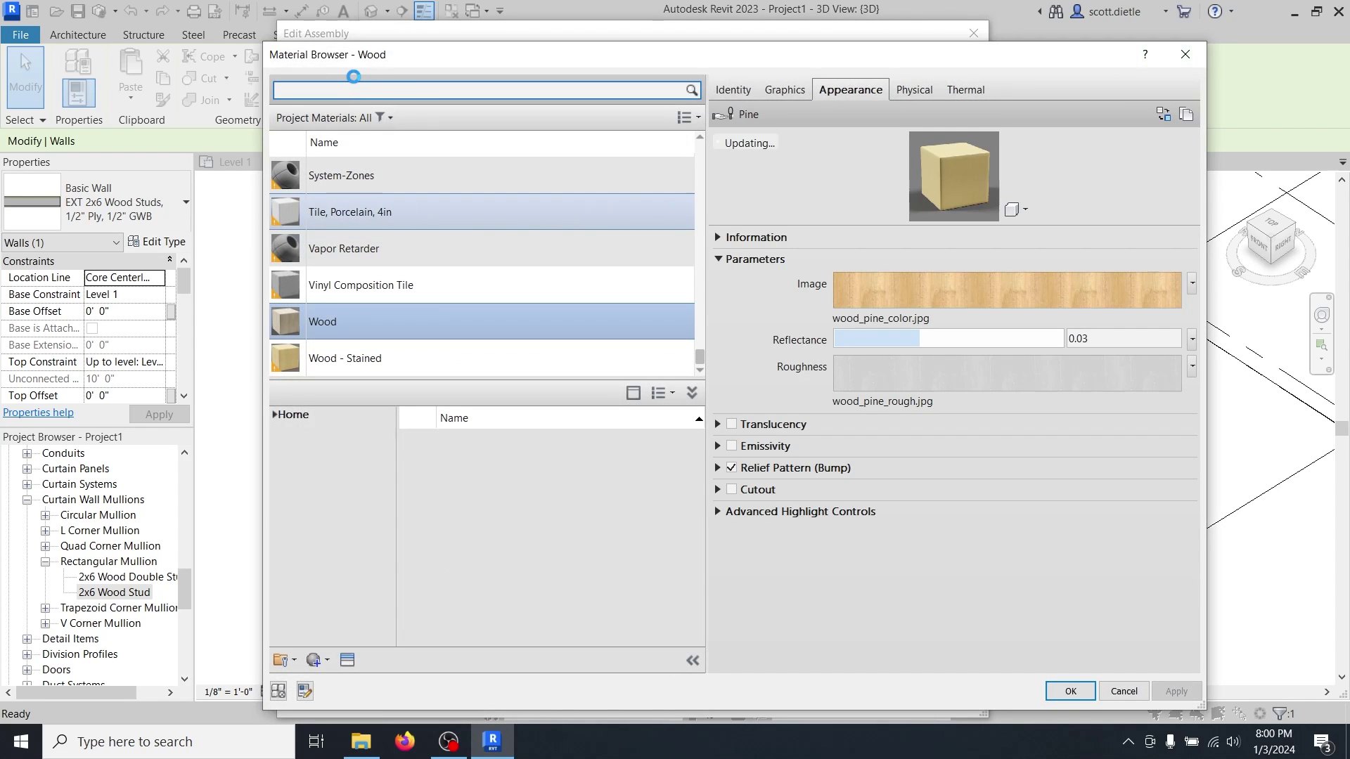
type("air")
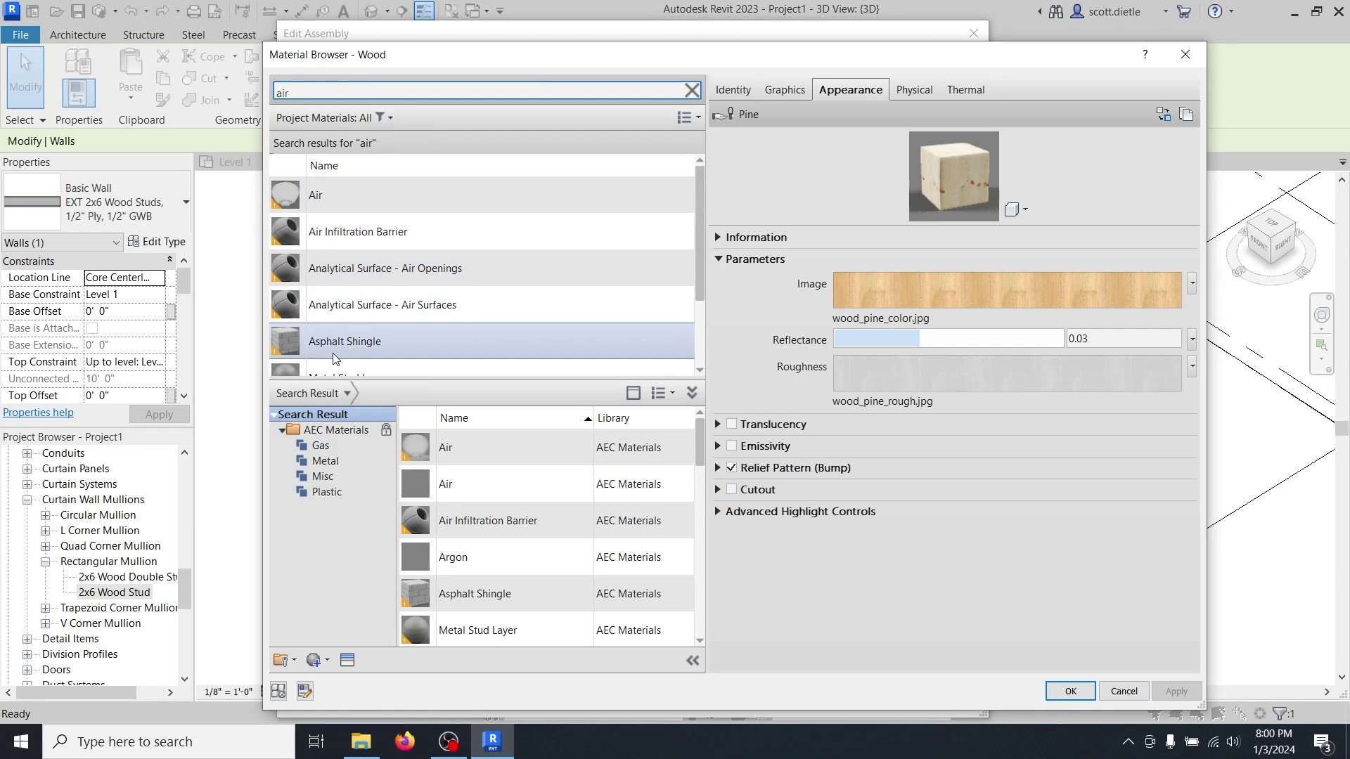
scroll(333, 363, "down", 1)
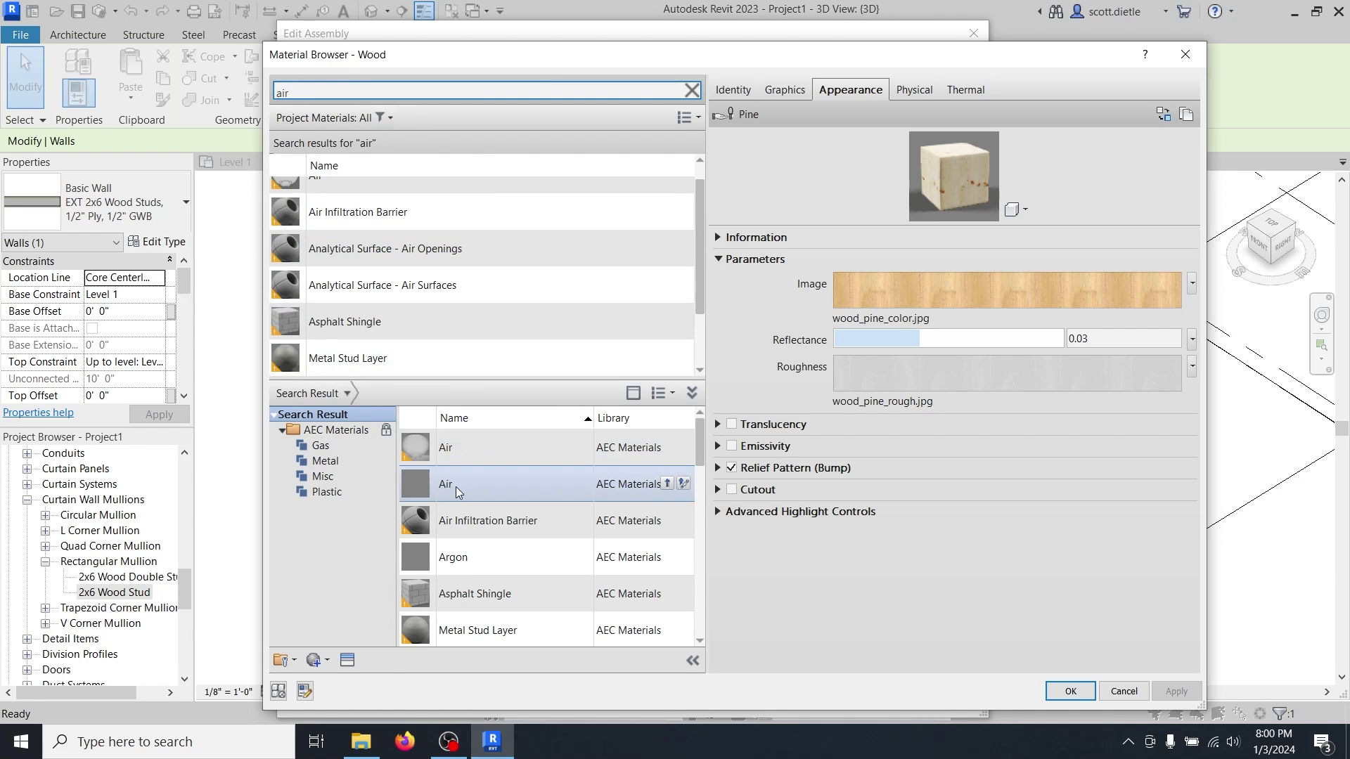
left_click(668, 484)
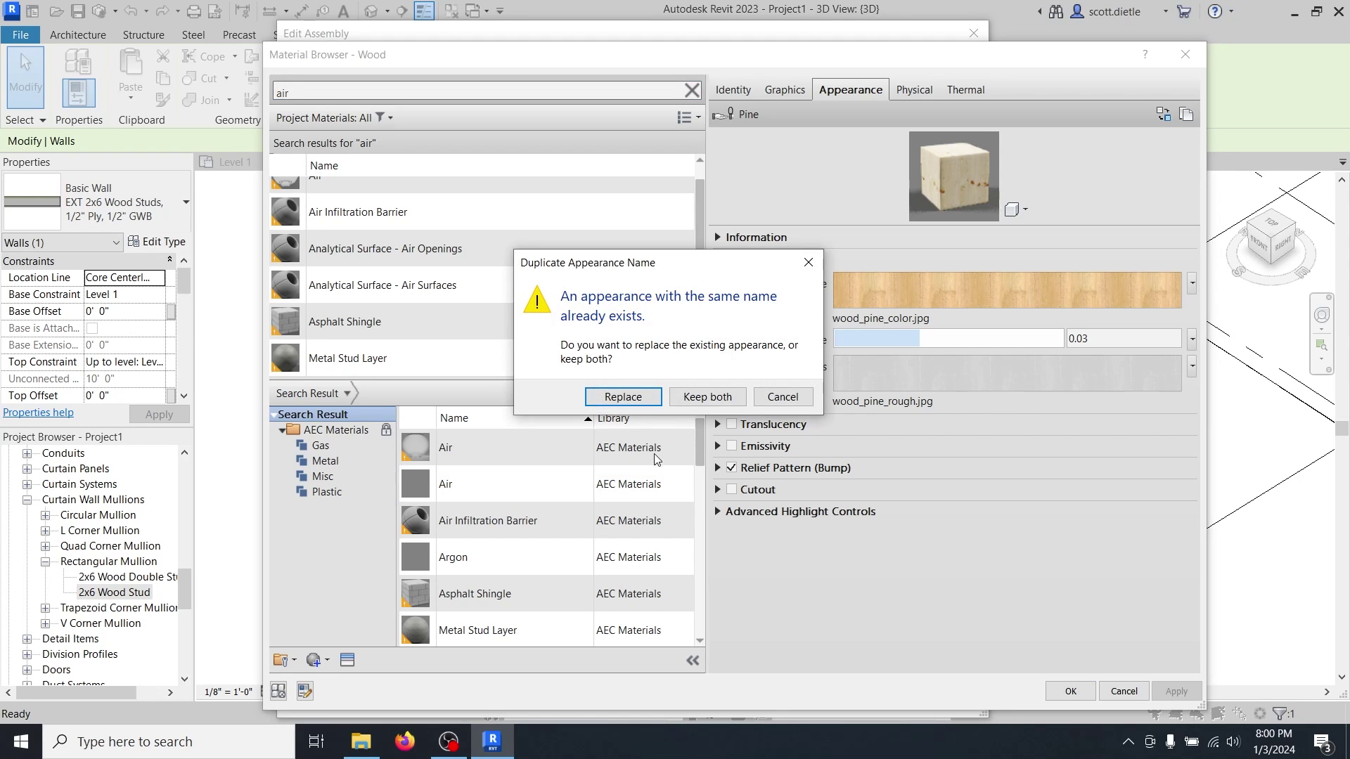
left_click(640, 407)
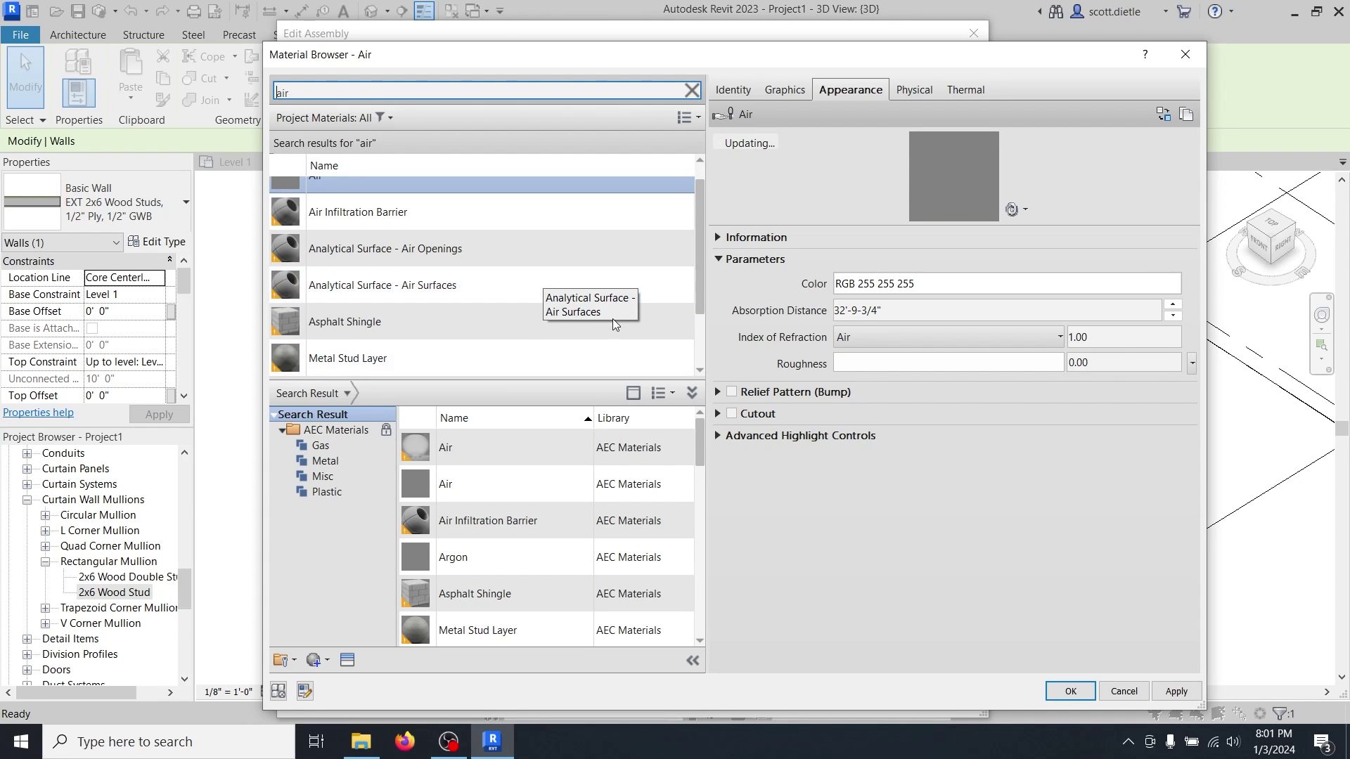
left_click(1094, 697)
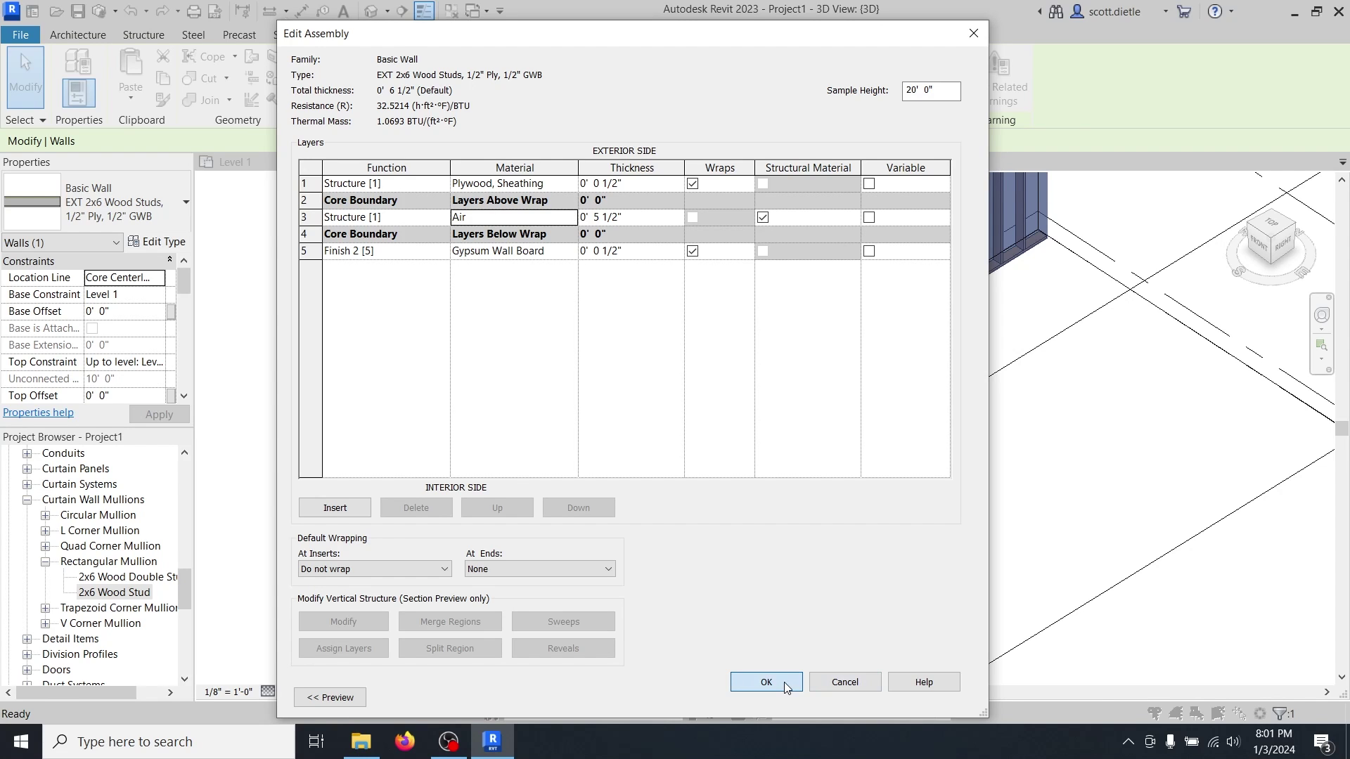
Close the wall assembly and Type Properties dialogs to apply the Air core.
left_click(783, 682)
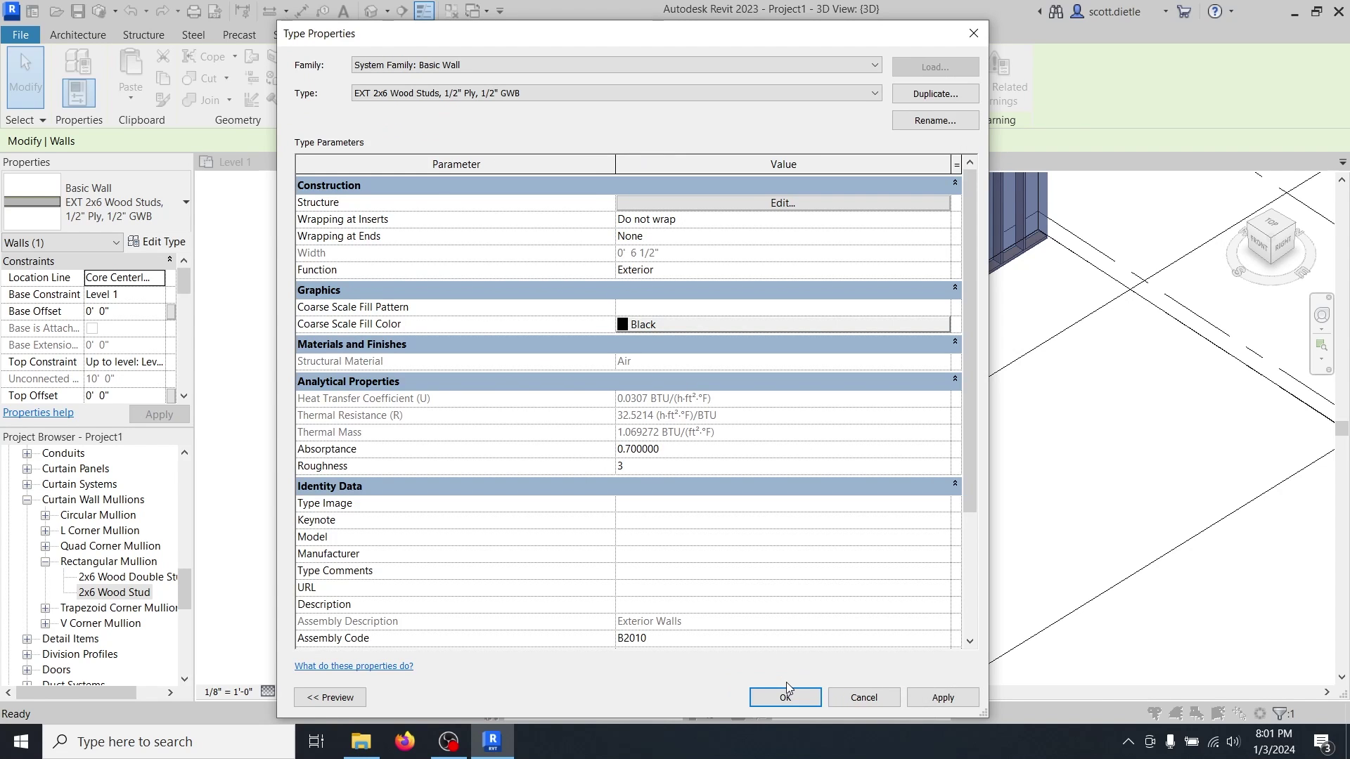
left_click(784, 696)
left_click(789, 427)
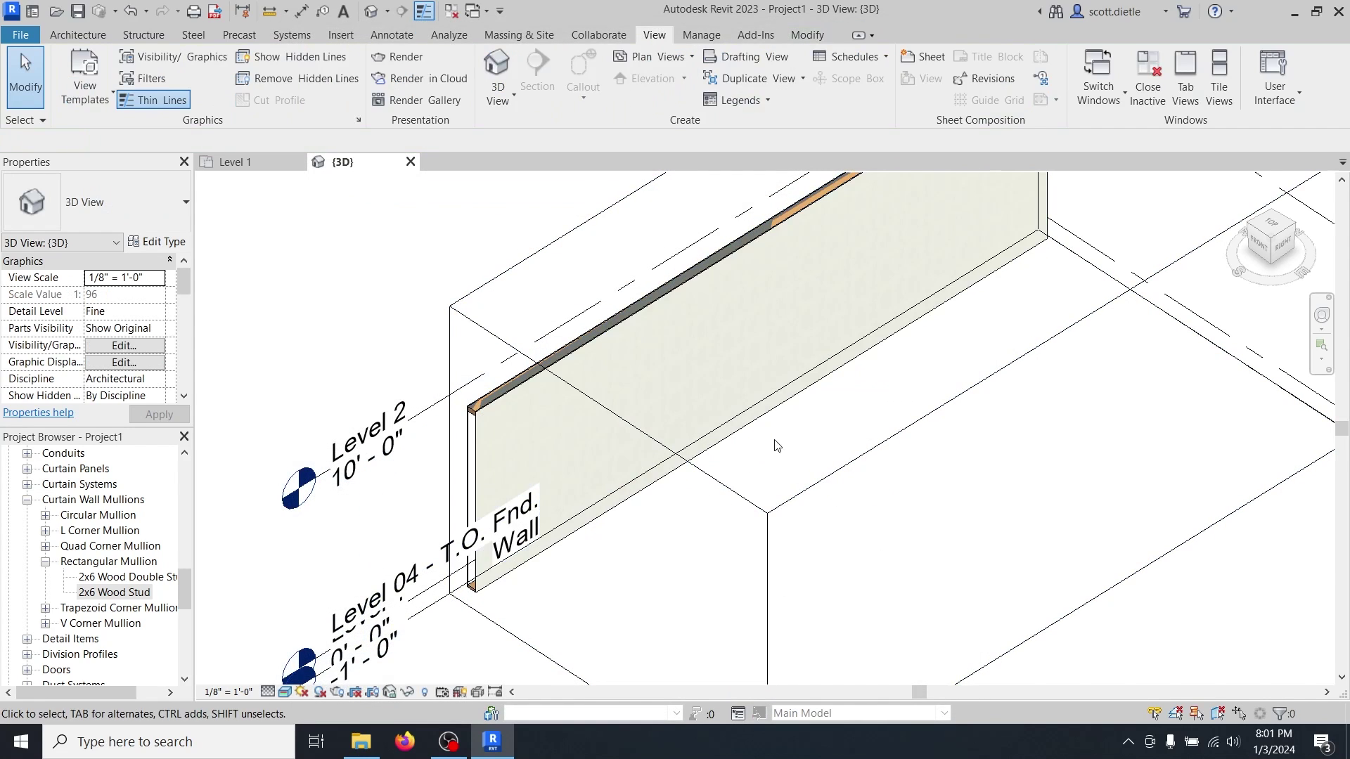
Lower the section box top to cut through the wall and inspect the studs inside.
middle_click_drag(553, 460, 633, 355, "shift")
left_click(632, 356)
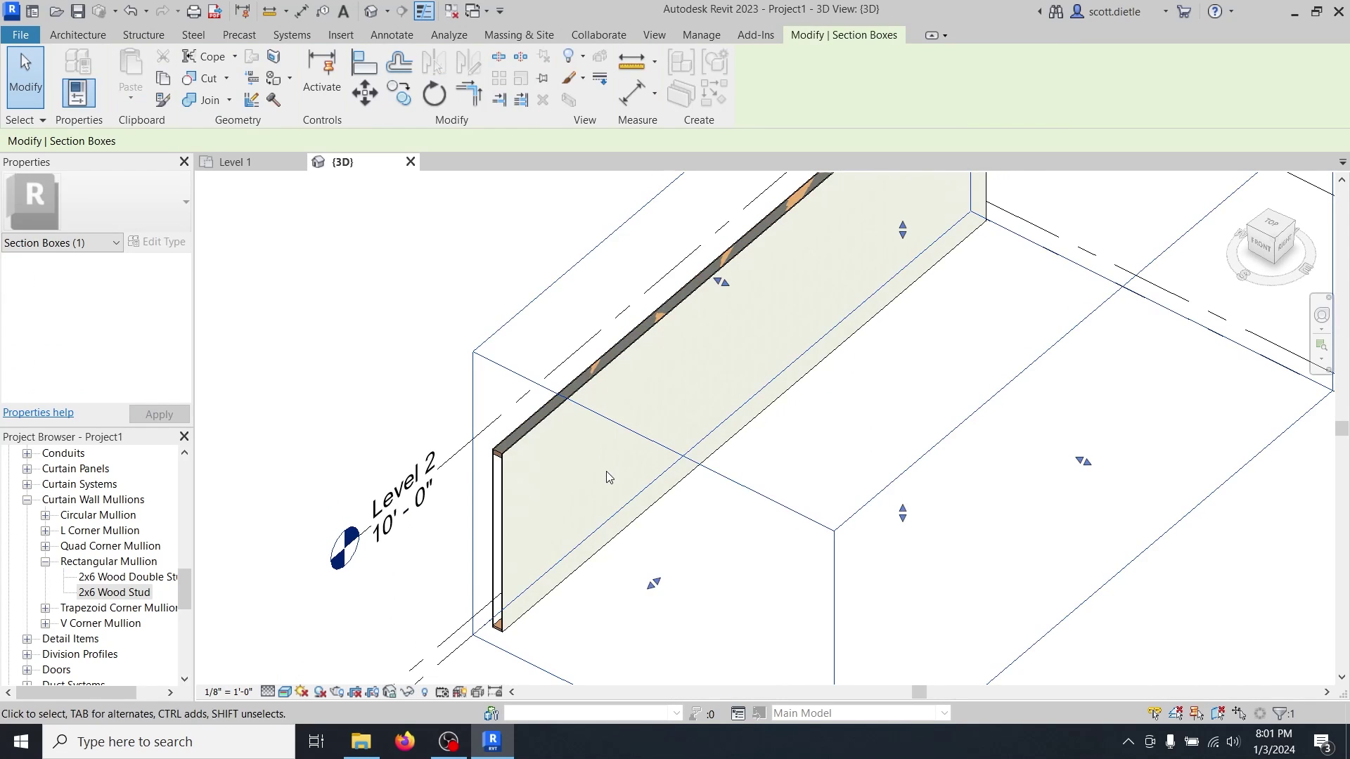
scroll(896, 232, "down", 1)
left_click_drag(895, 236, 889, 333)
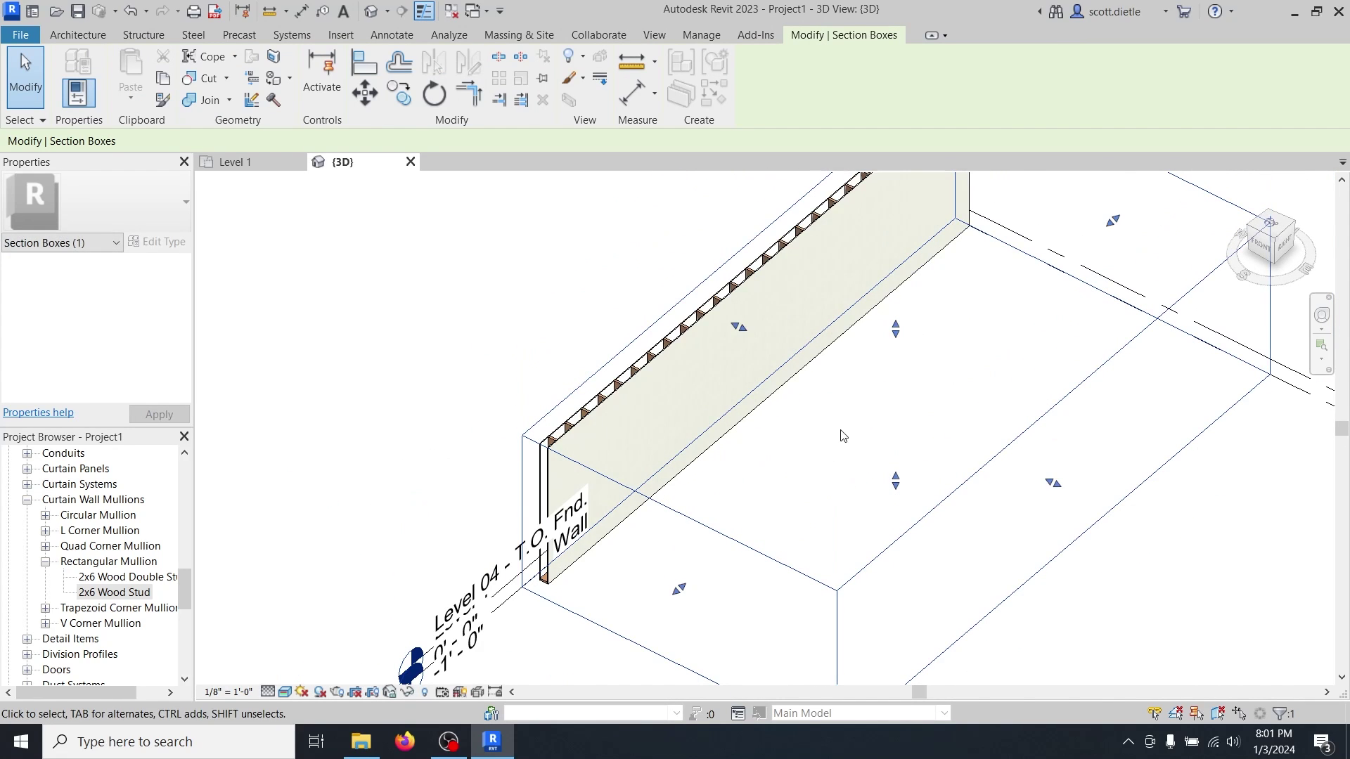
mouse_move(618, 378)
middle_mouse_down("shift")
mouse_move(732, 395)
mouse_move(739, 428)
mouse_move(621, 391)
middle_mouse_up("shift")
scroll(699, 388, "up", 5)
scroll(701, 390, "up", 3)
scroll(714, 389, "down", 3)
scroll(713, 390, "down", 4)
scroll(618, 386, "down", 2)
key("Escape")
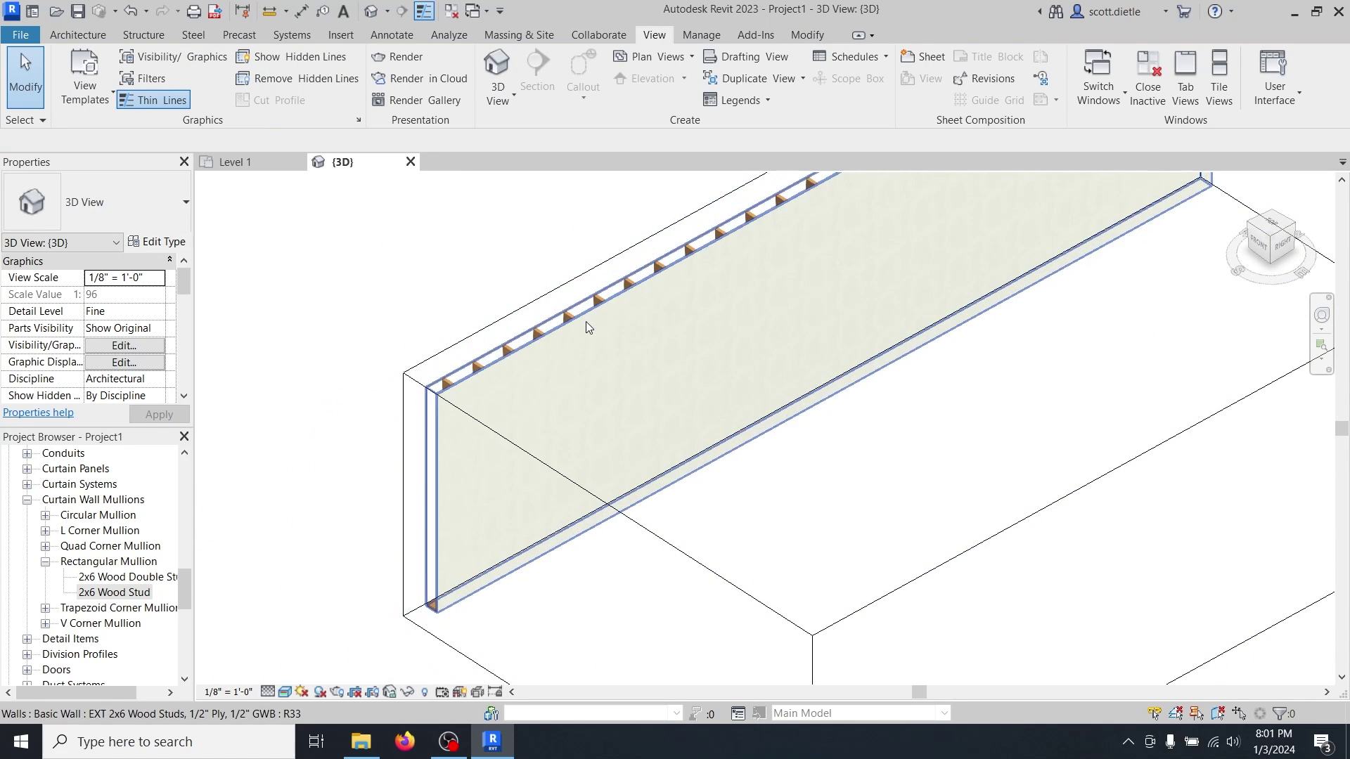
Override the basic wall's surface transparency to 50 in this view to reveal the studs.
left_click(584, 322)
right_click(584, 322)
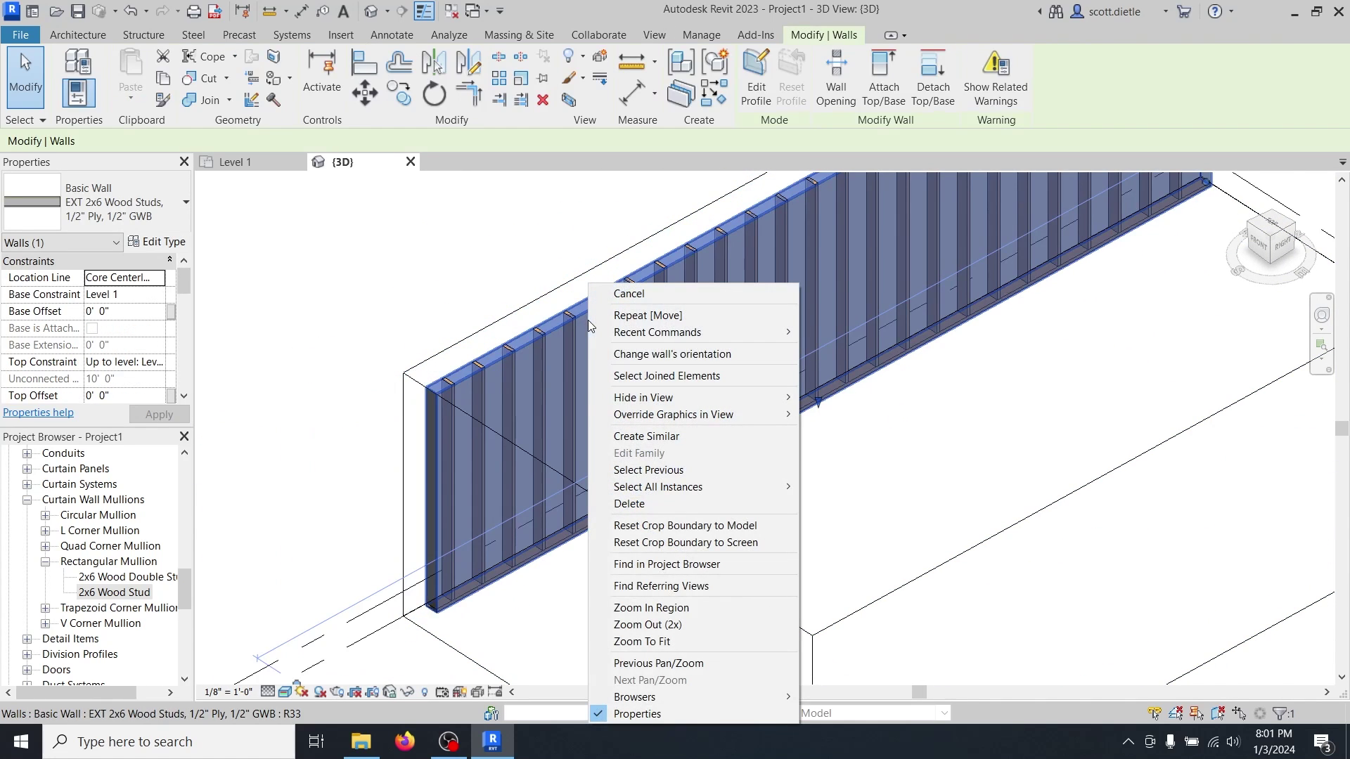
mouse_move(703, 414)
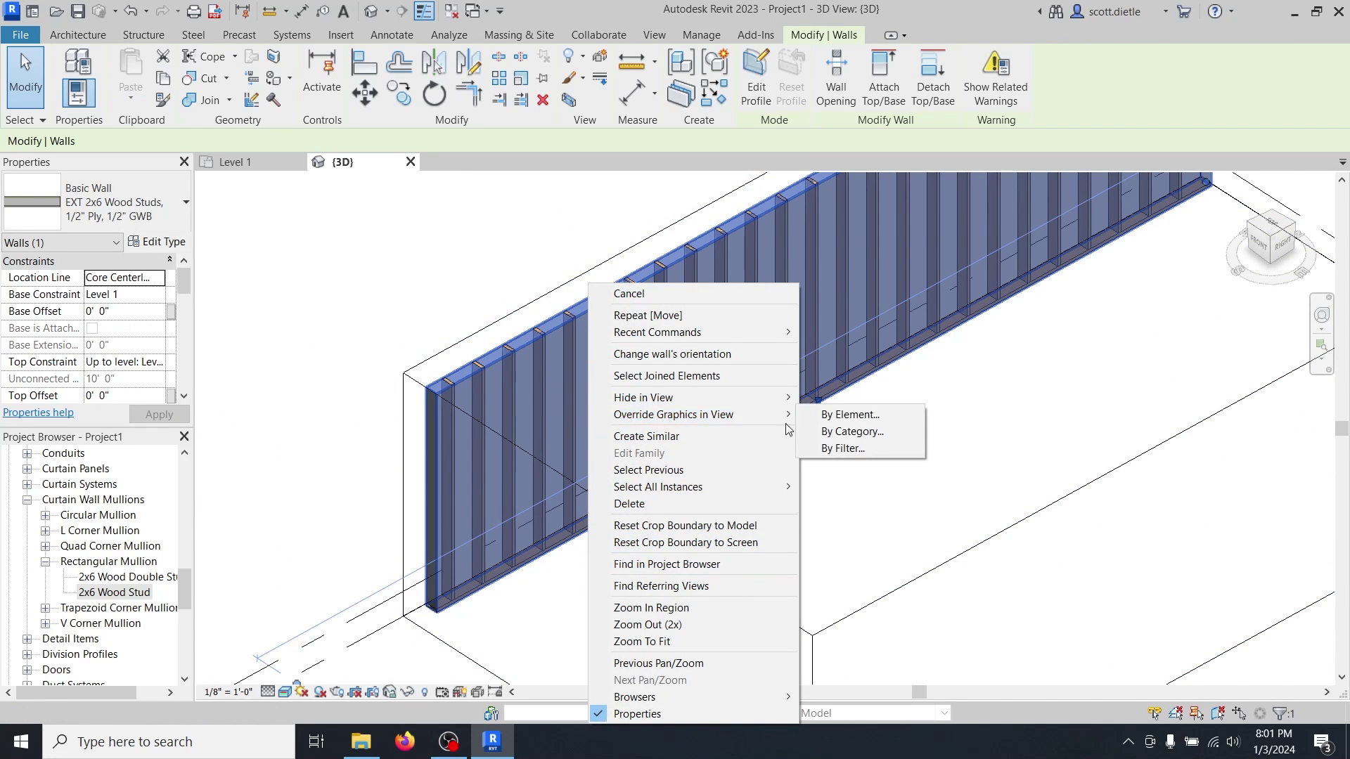
left_click(847, 414)
left_click_drag(638, 362, 707, 372)
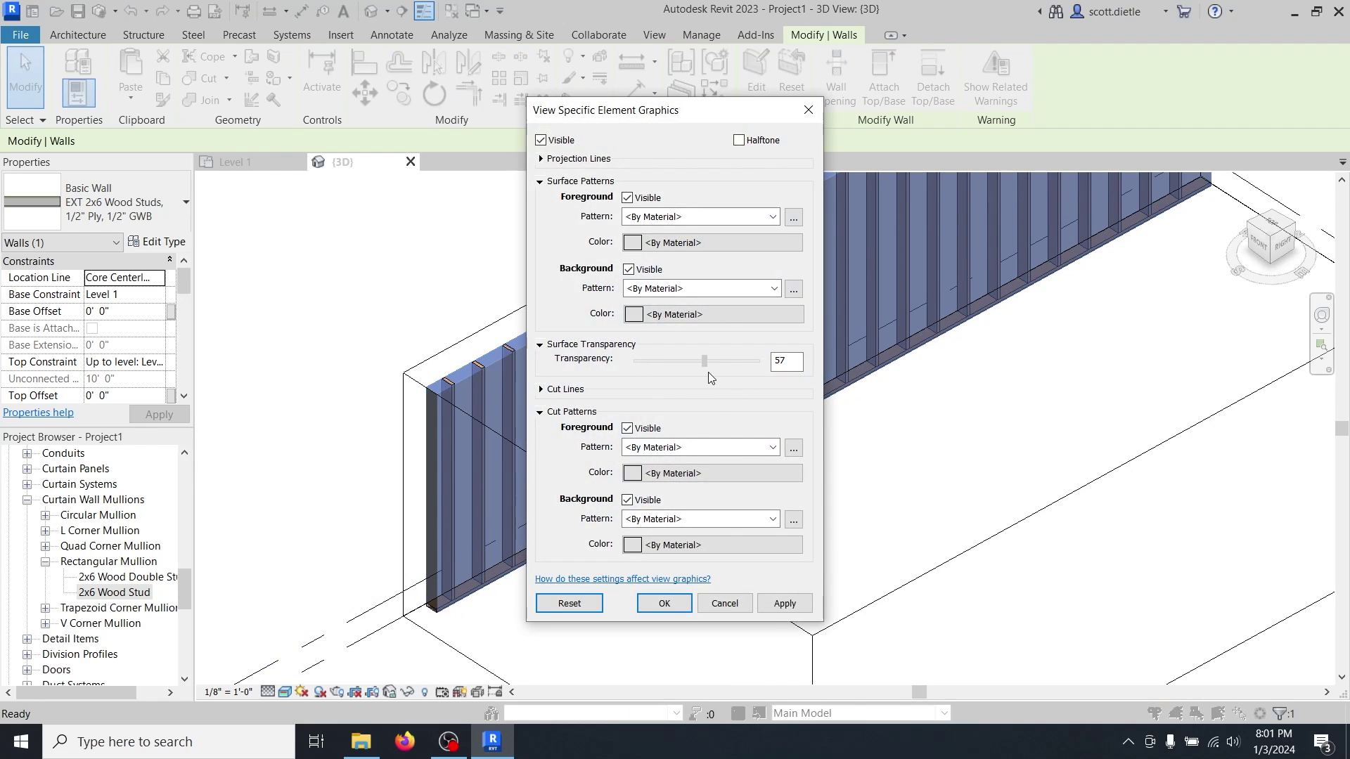
double_click(781, 362)
type("50")
key("Return")
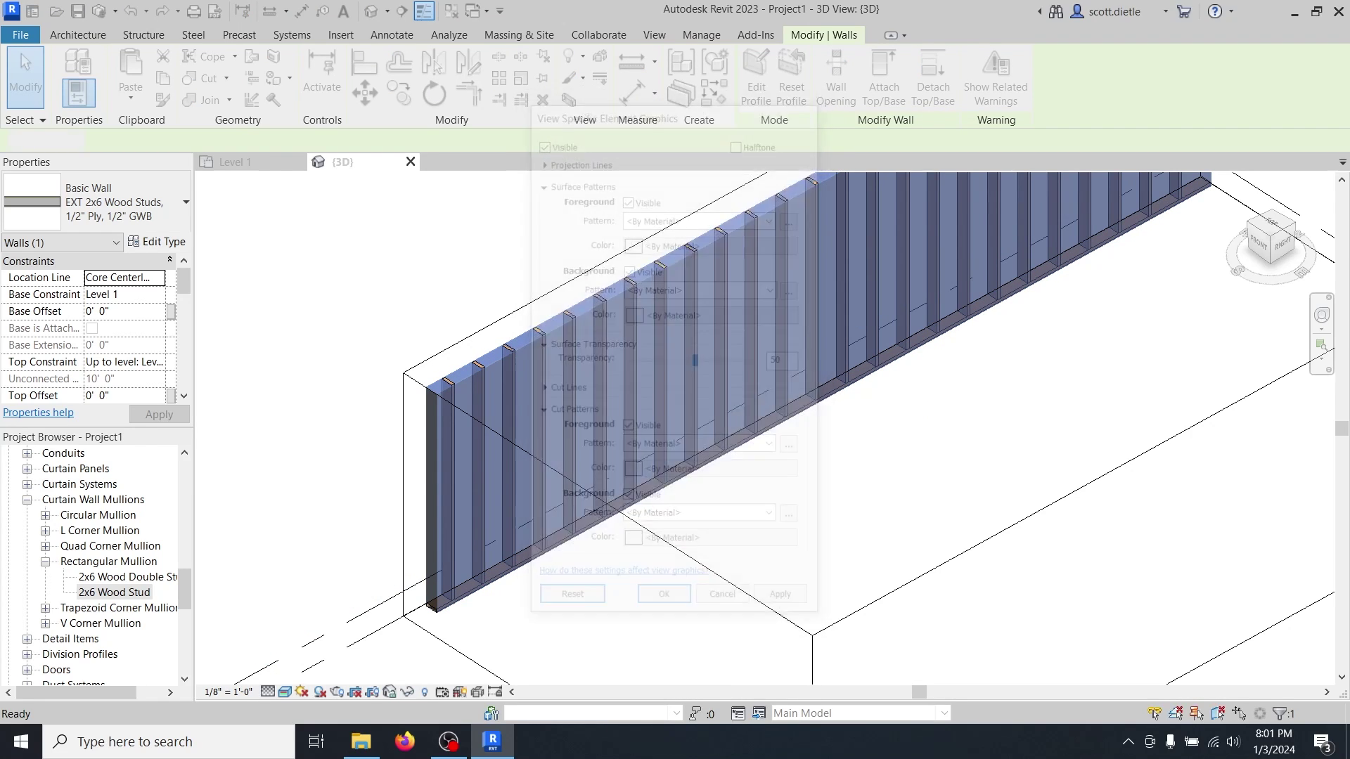
key("Escape")
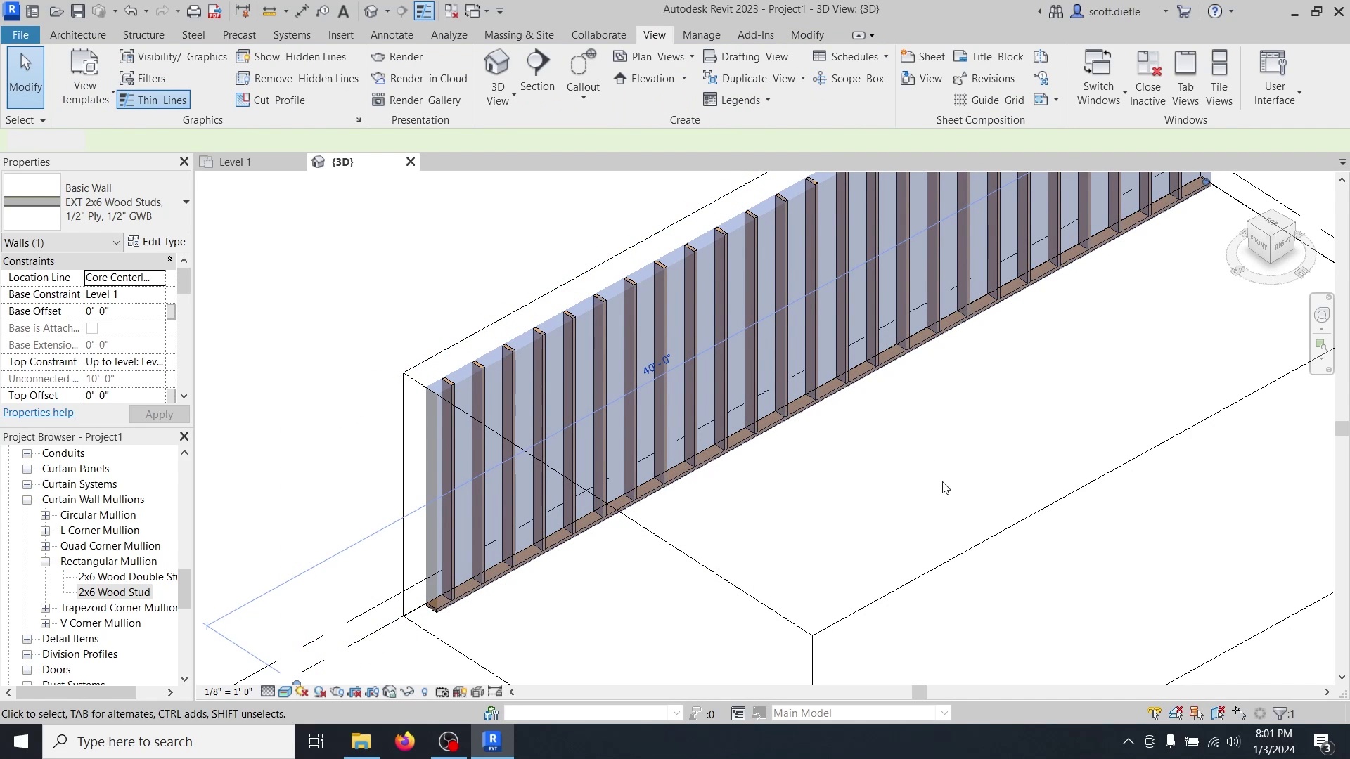
middle_click_drag(541, 478, 522, 480, "shift")
scroll(522, 480, "down", 4)
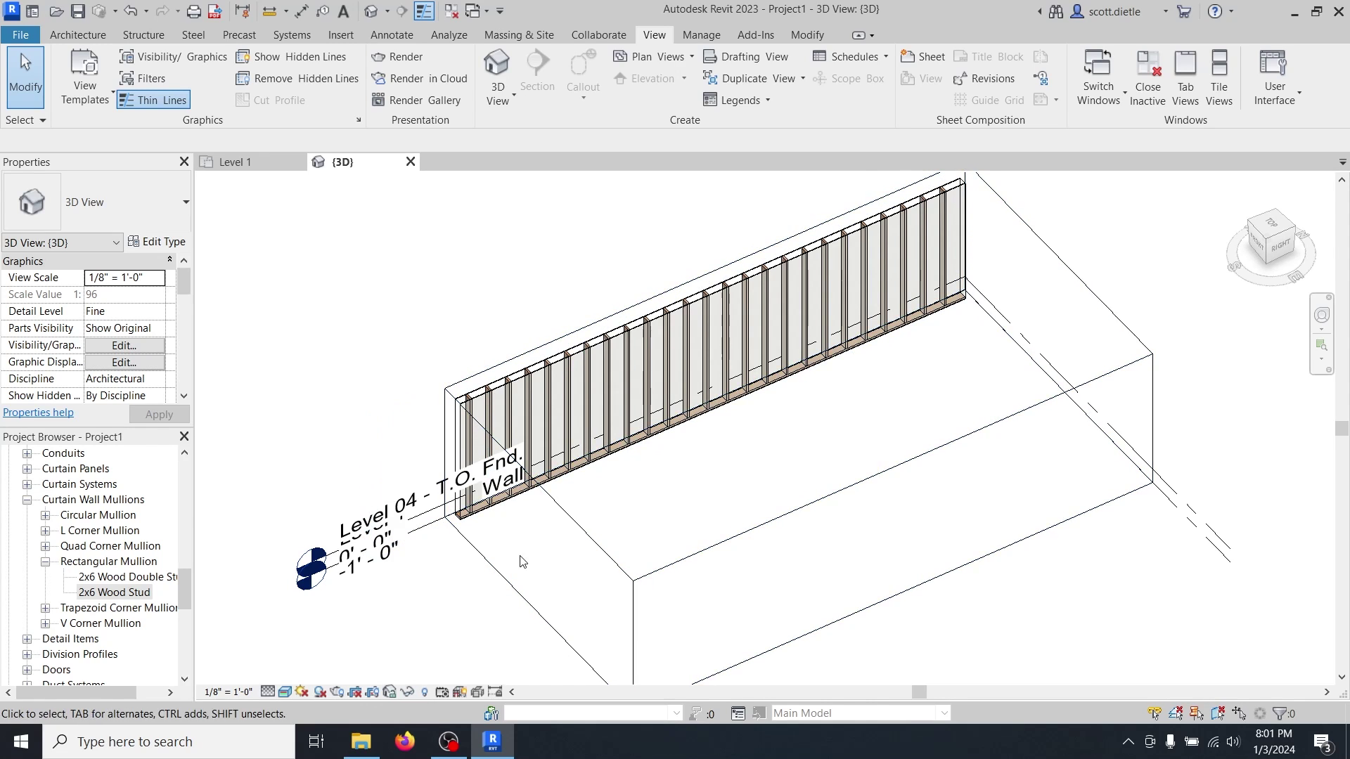
scroll(517, 559, "up", 3)
Draw chained EXT 2x6 Wood Studs Only wall runs, including 7'-6" and 9'-0" segments.
key("w")
key("a")
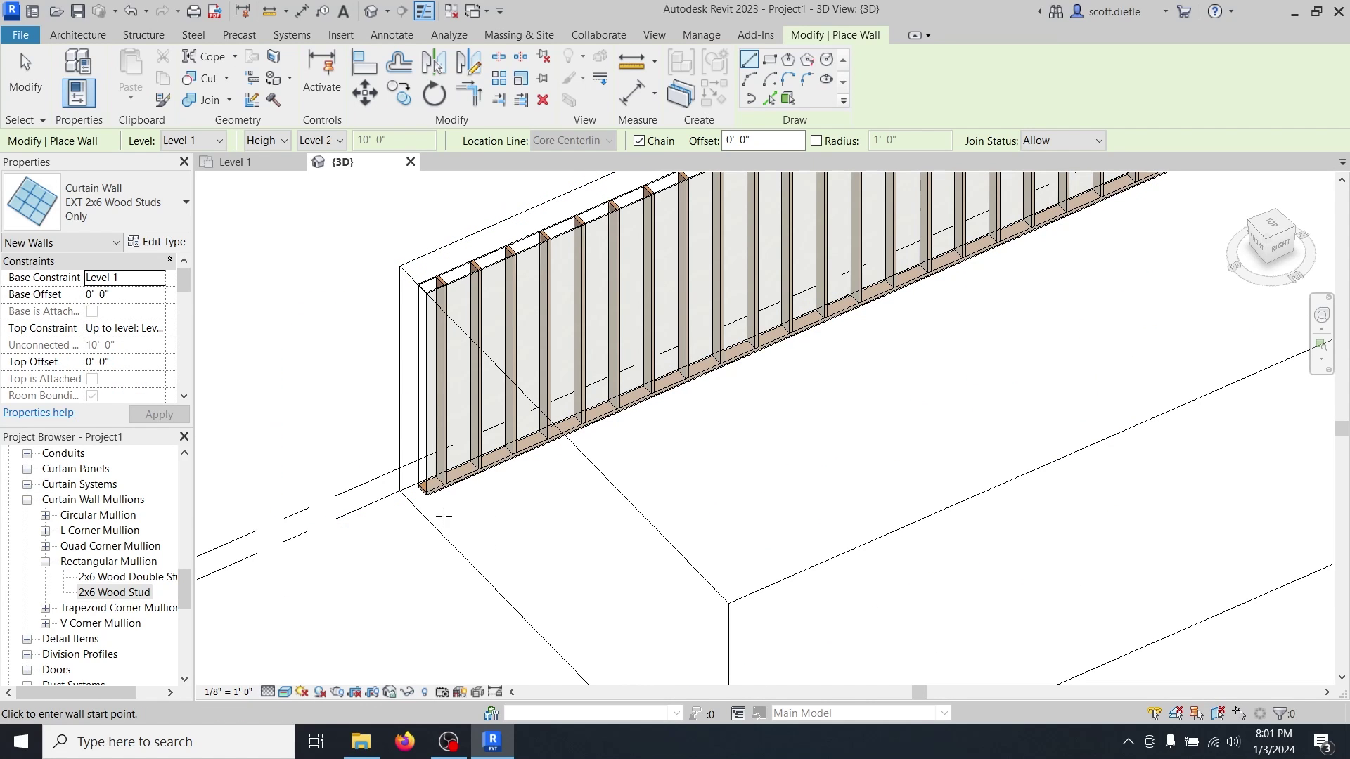
left_click(573, 548)
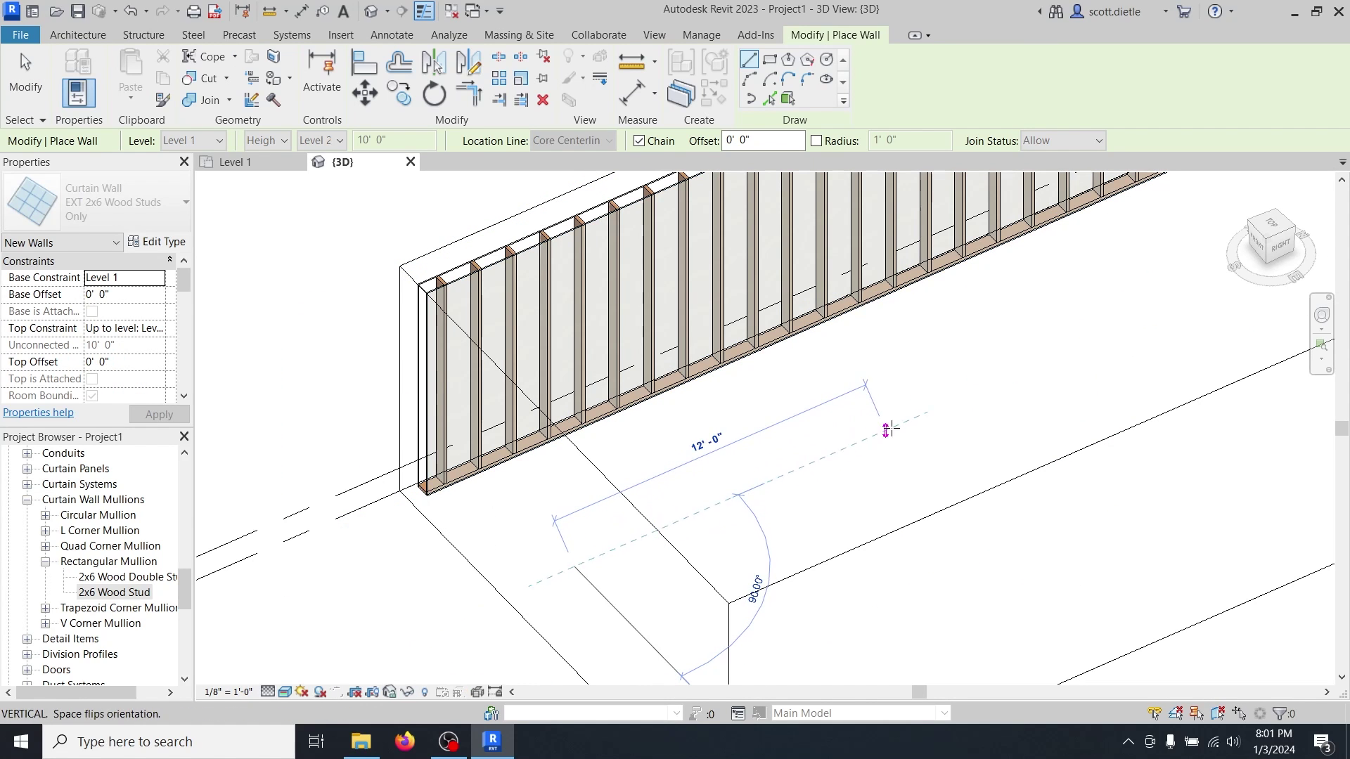
left_click(898, 426)
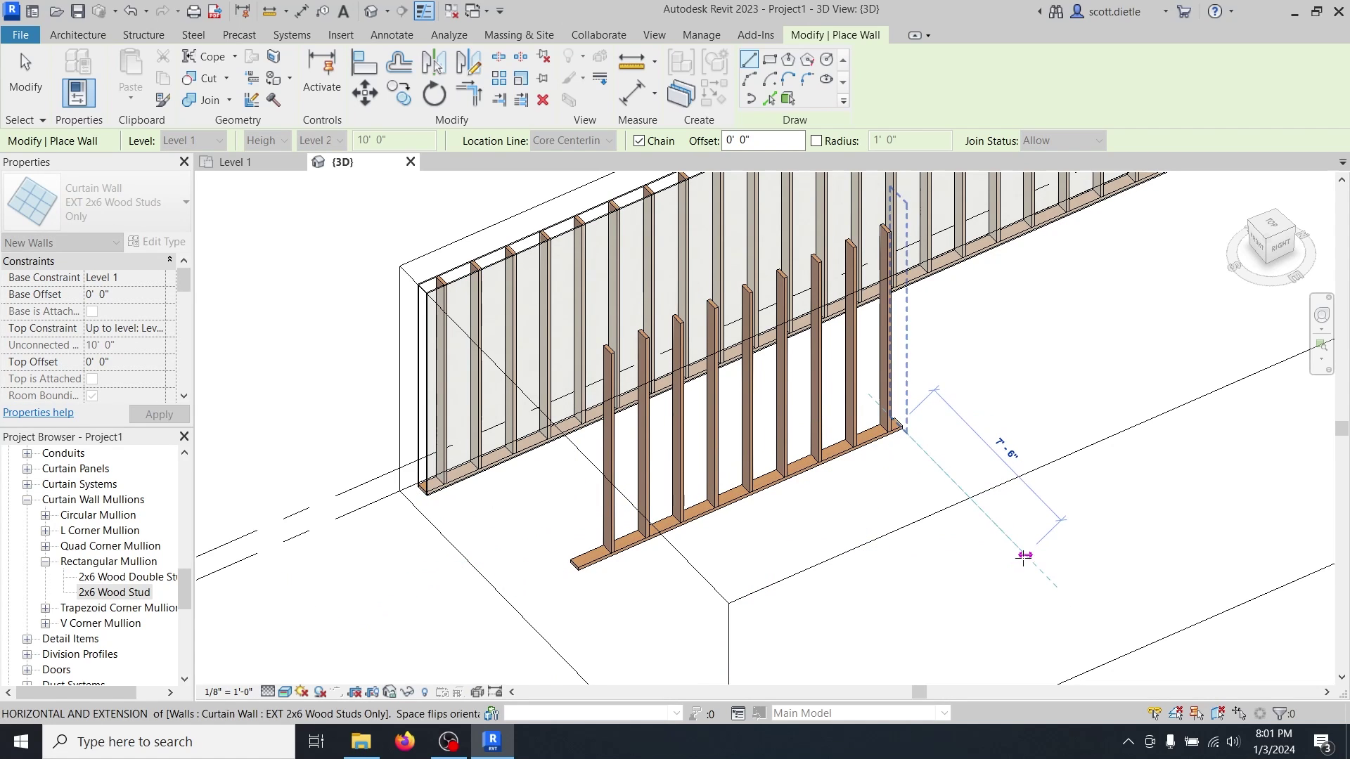
left_click(1023, 555)
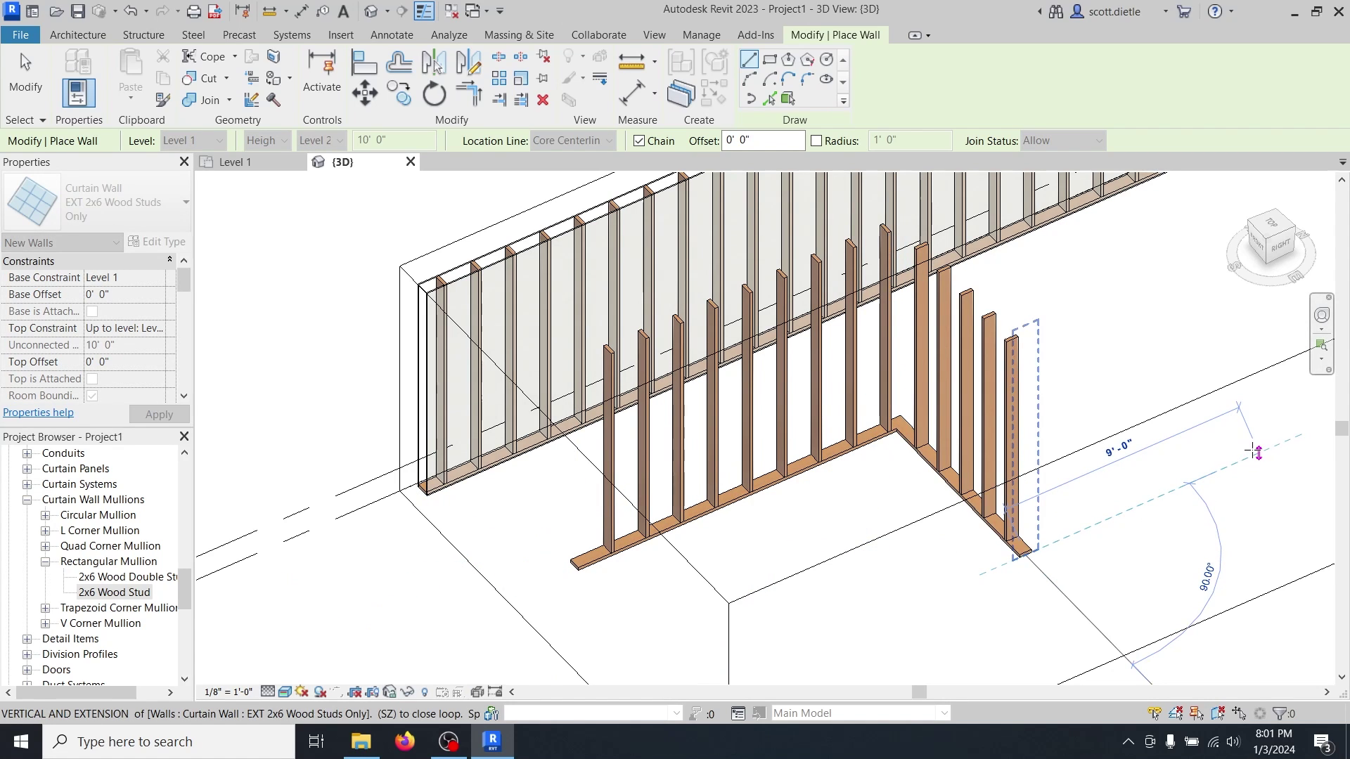
left_click(1256, 452)
key("Escape")
key("Escape")
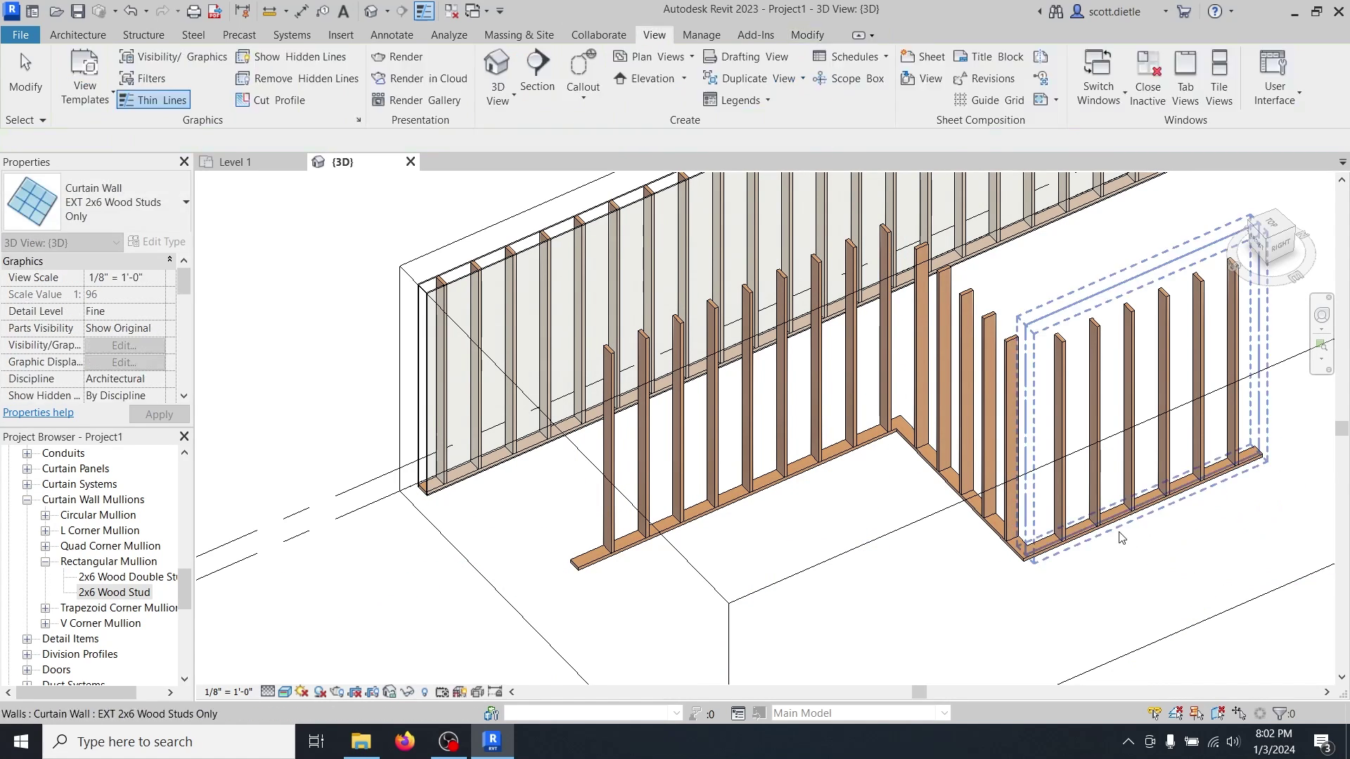
left_click(1119, 534)
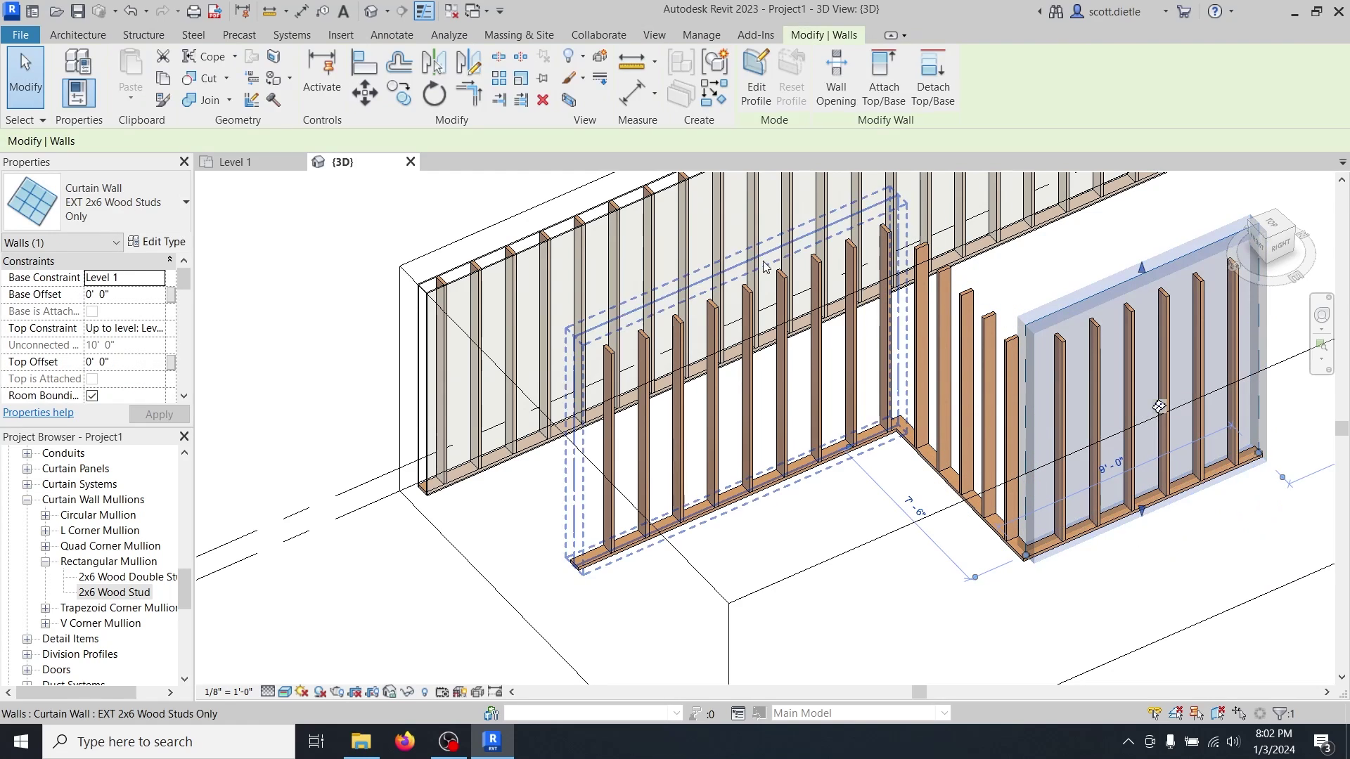
Set the type's vertical Border 1 mullion to Rectangular Mullion : 2x6 Wood Double Stud.
left_click(169, 243)
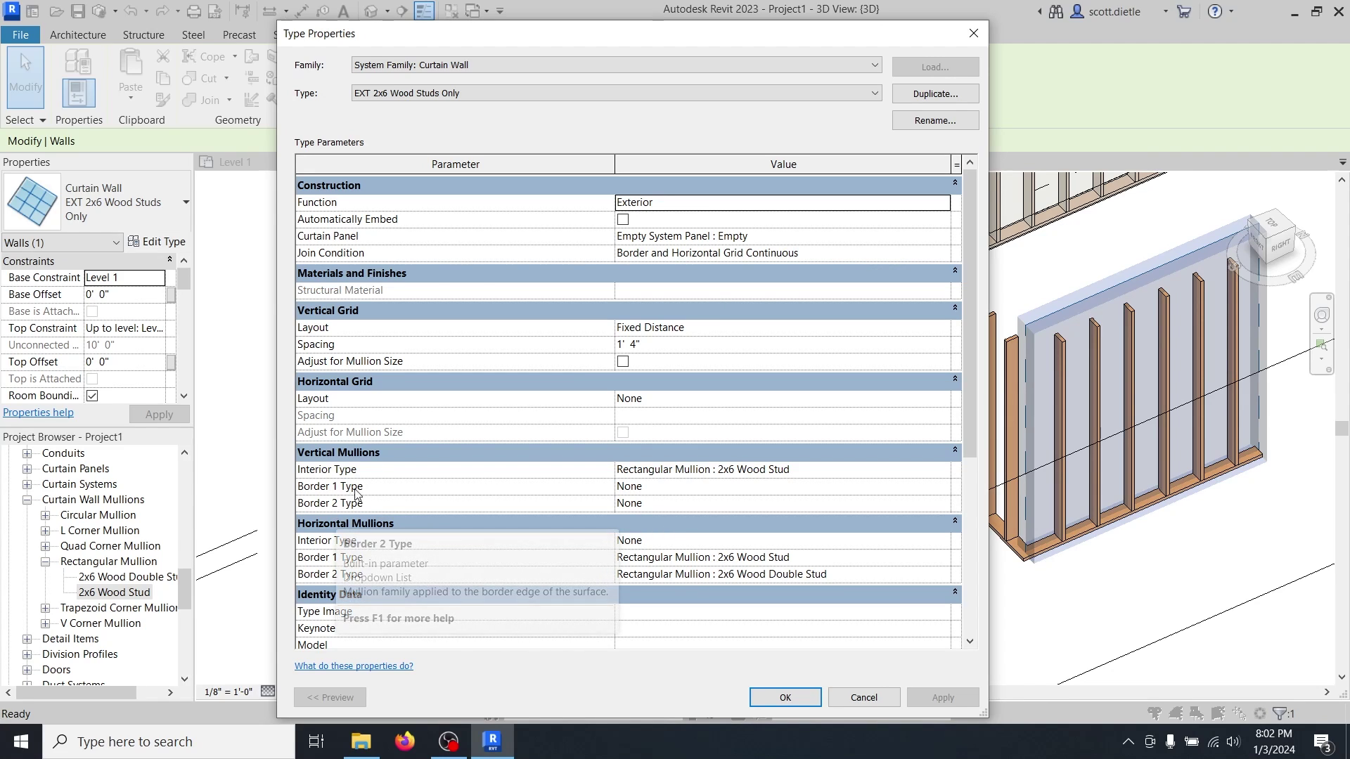
left_click(946, 486)
left_click(942, 487)
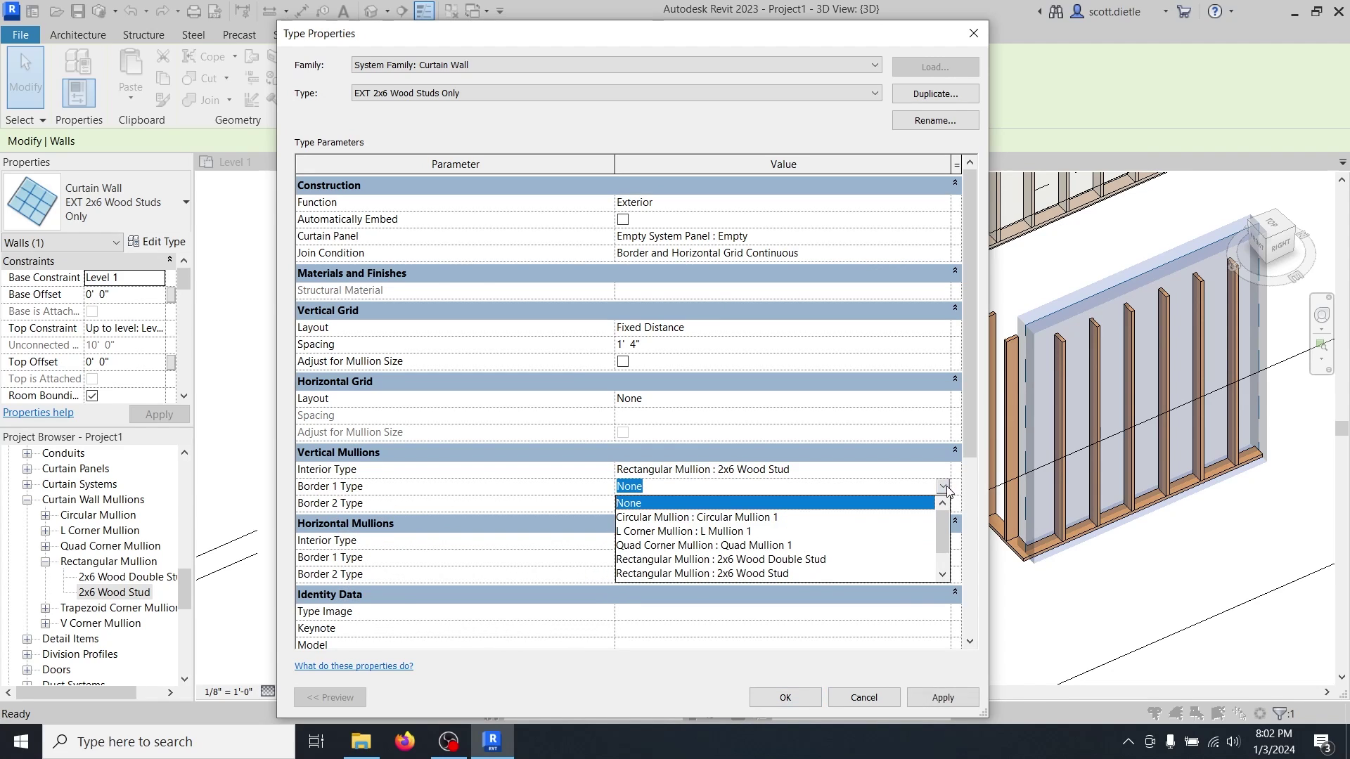
left_click(757, 560)
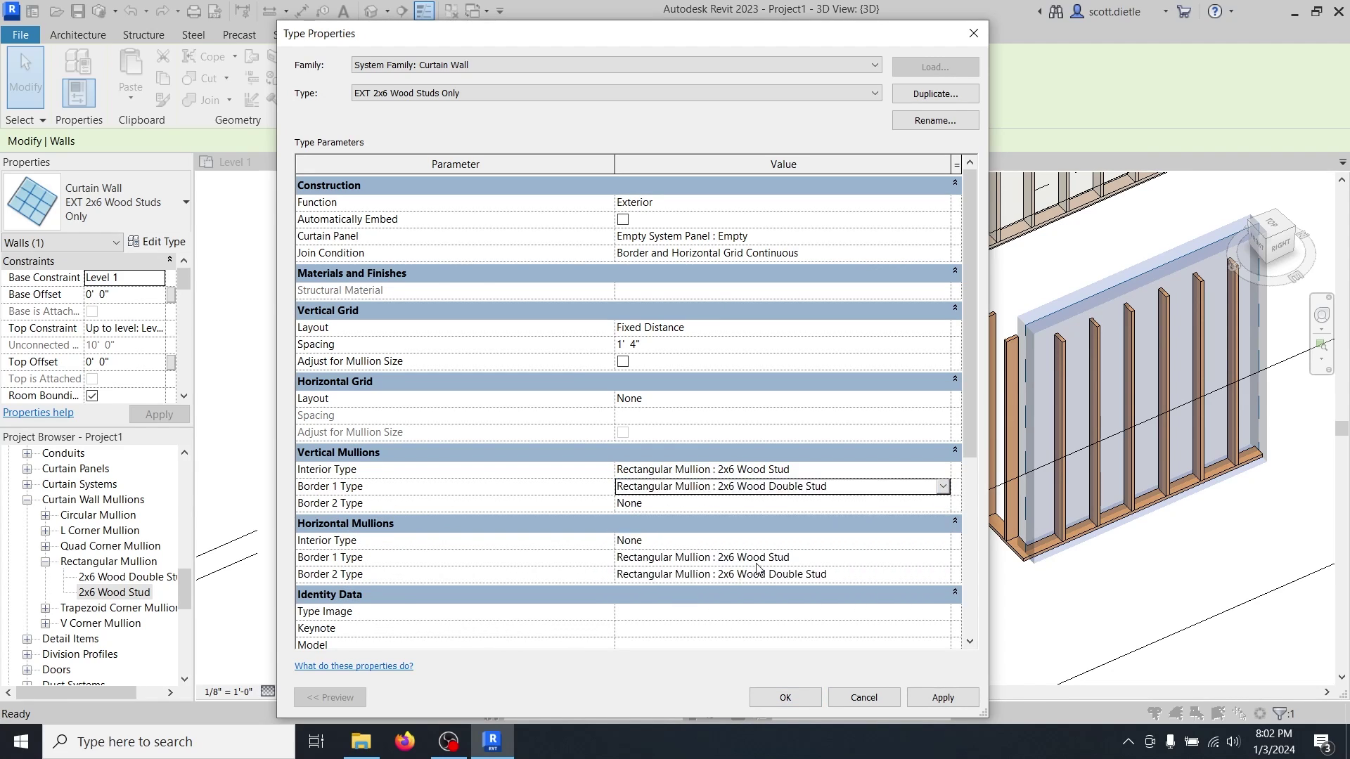
left_click(795, 698)
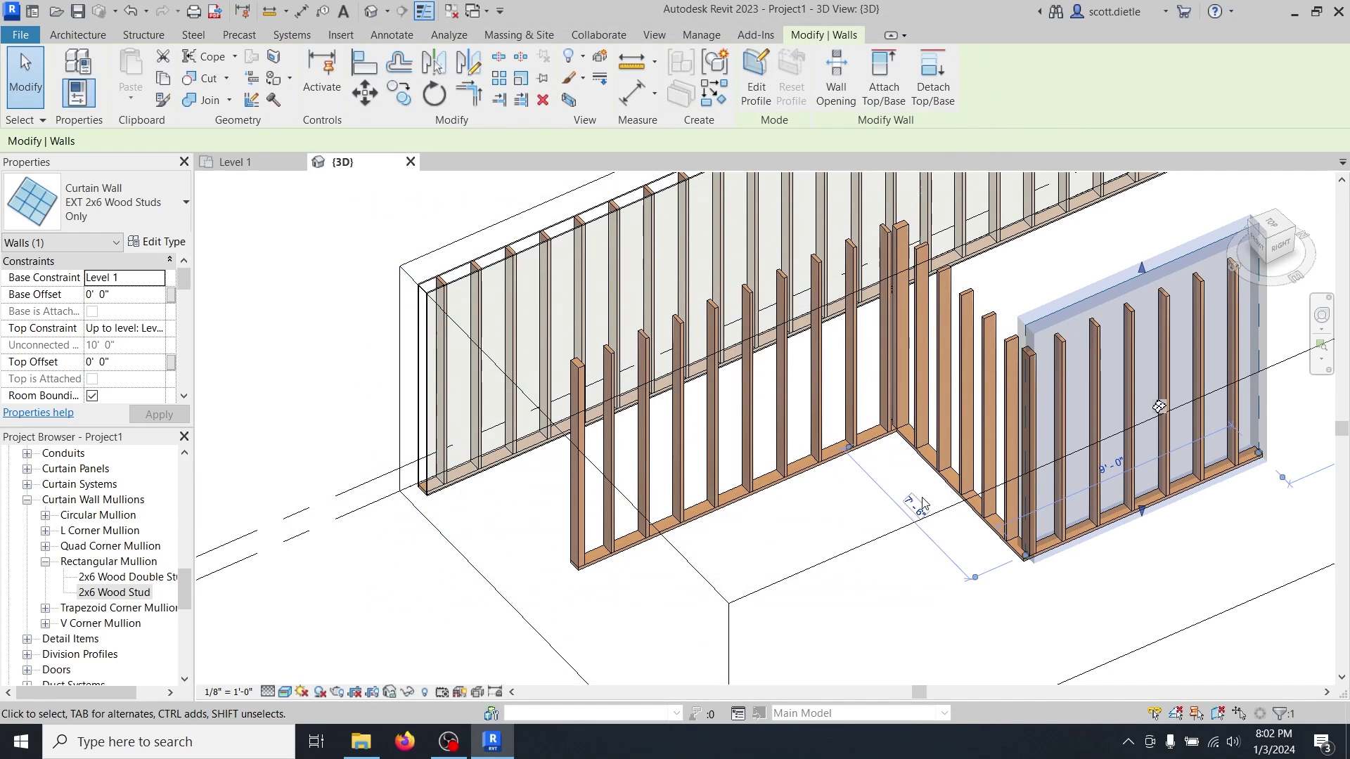
left_click(575, 641)
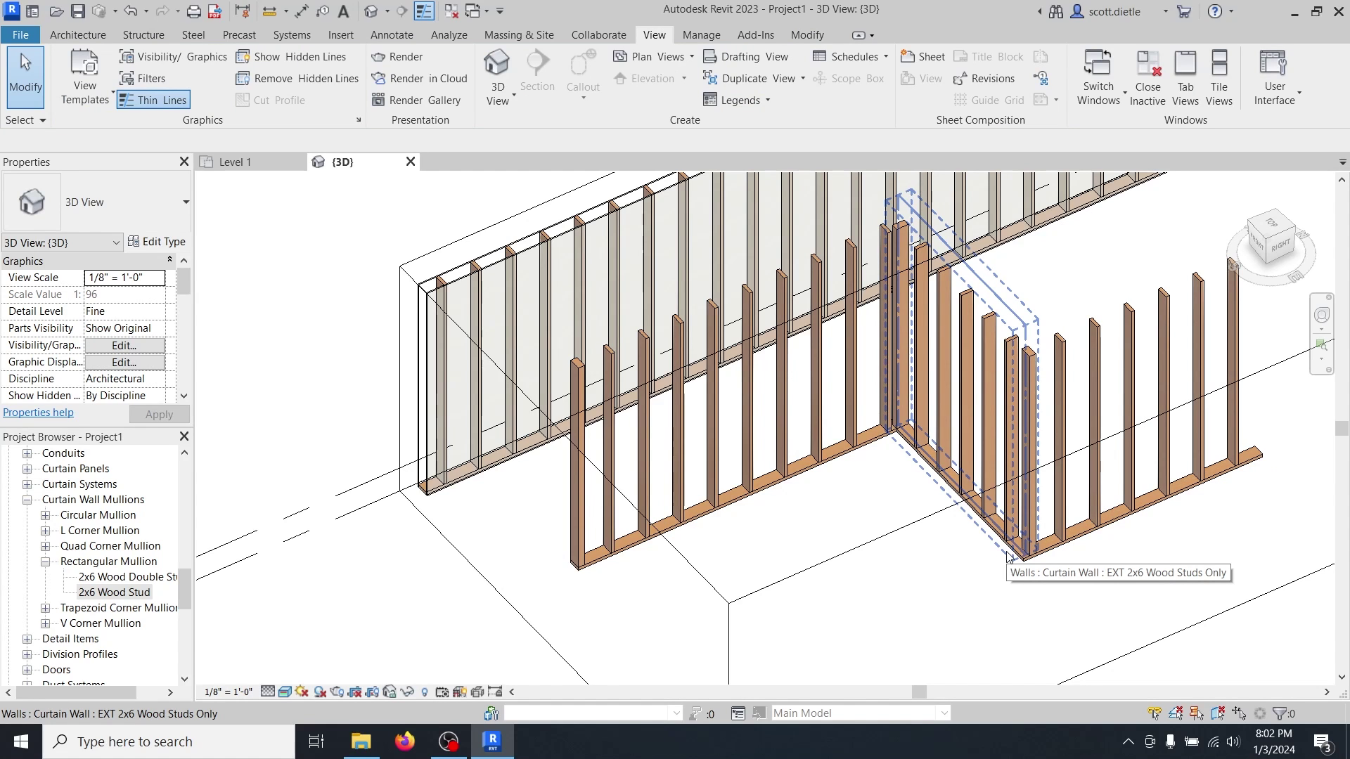
scroll(1008, 555, "down", 4)
scroll(710, 386, "up", 3)
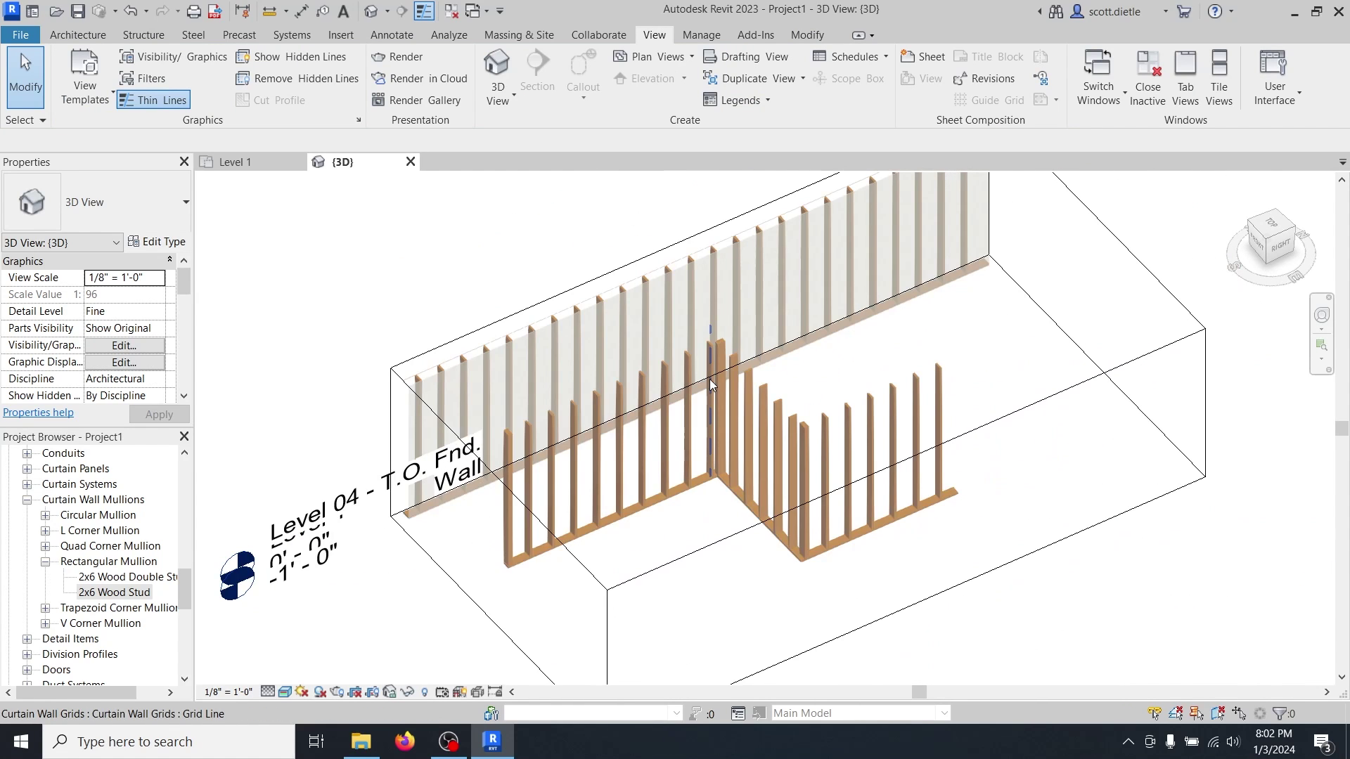